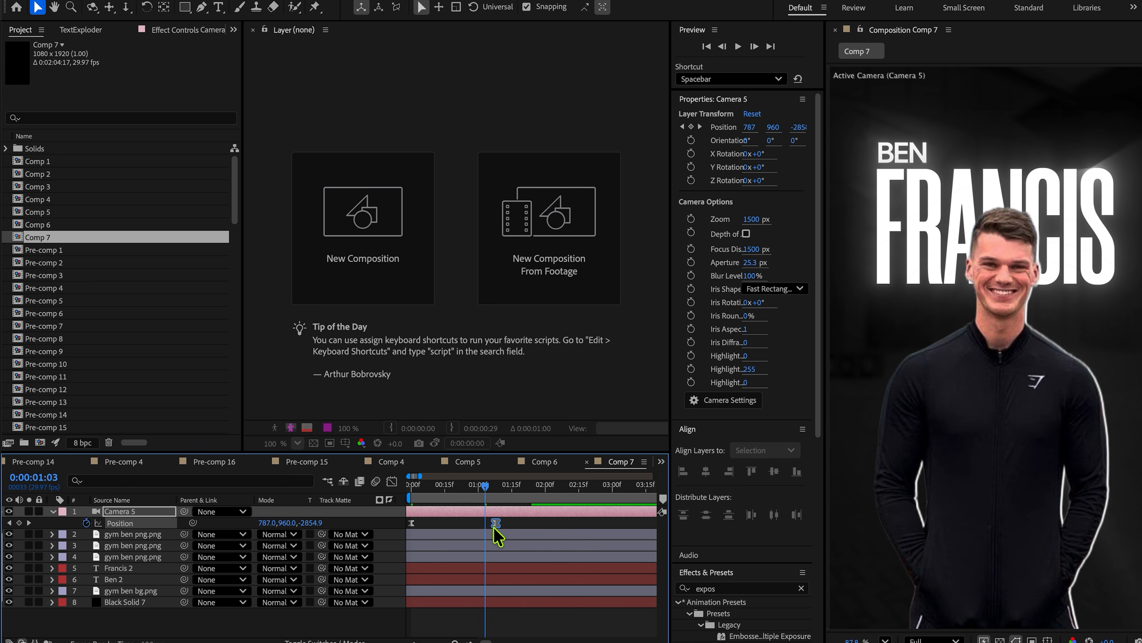
# Step: Retime Camera 5's second position keyframe to just past 2 seconds to slow the camera pull-back, previewing the motion
pyautogui.moveTo(483, 487); pyautogui.dragTo(344, 504)
pyautogui.press('space')
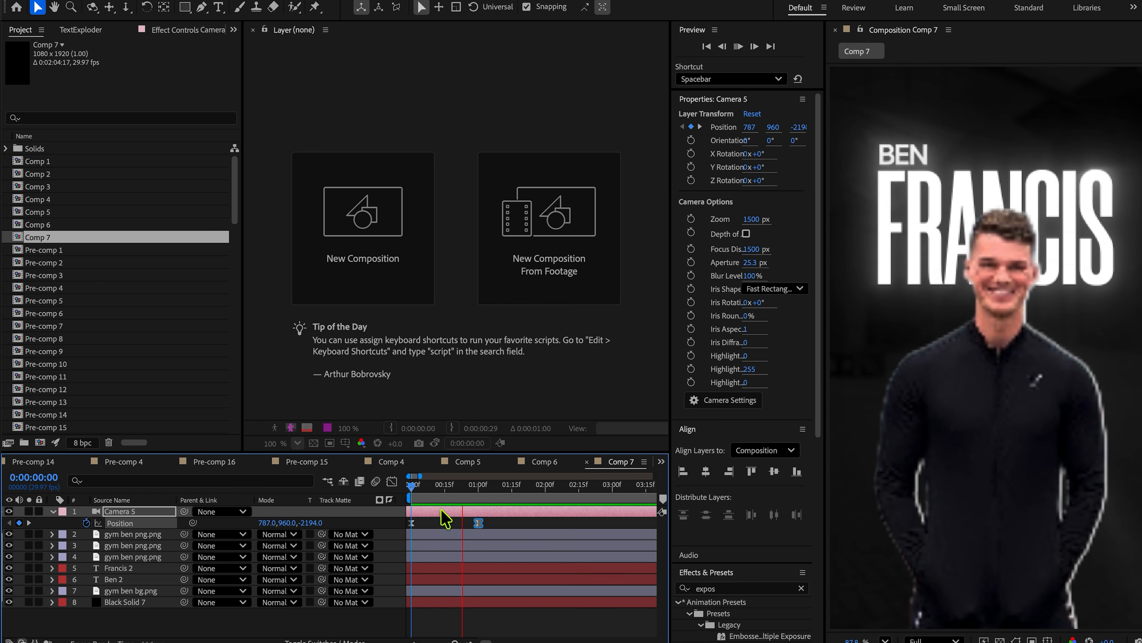
pyautogui.hotkey('ctrl', 'z')
pyautogui.press('space')
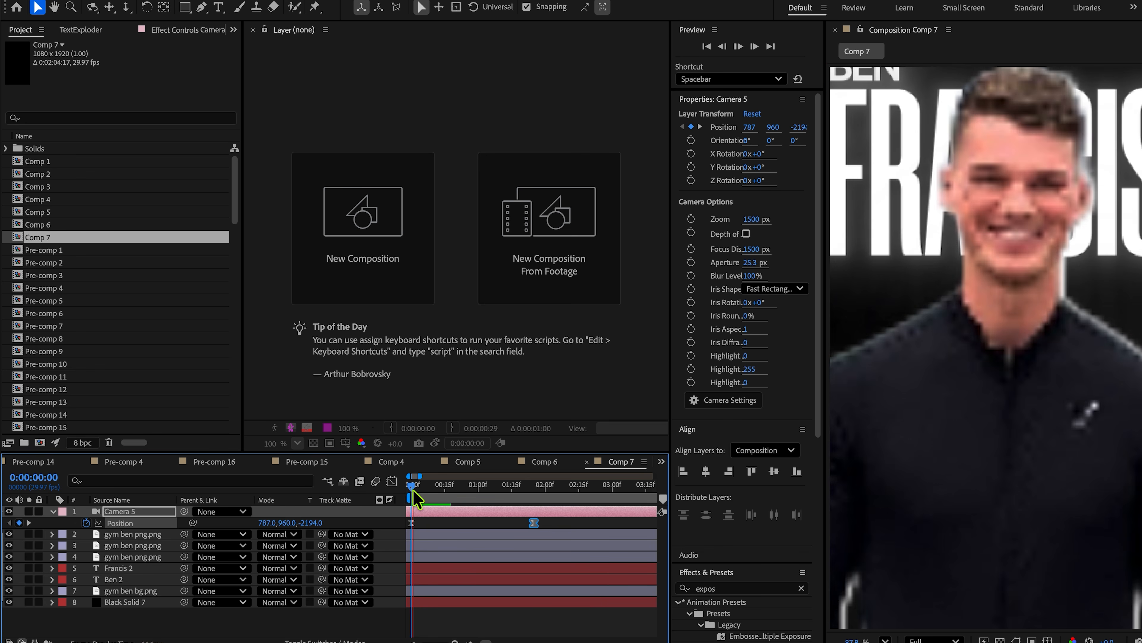
pyautogui.moveTo(534, 522); pyautogui.dragTo(558, 522)
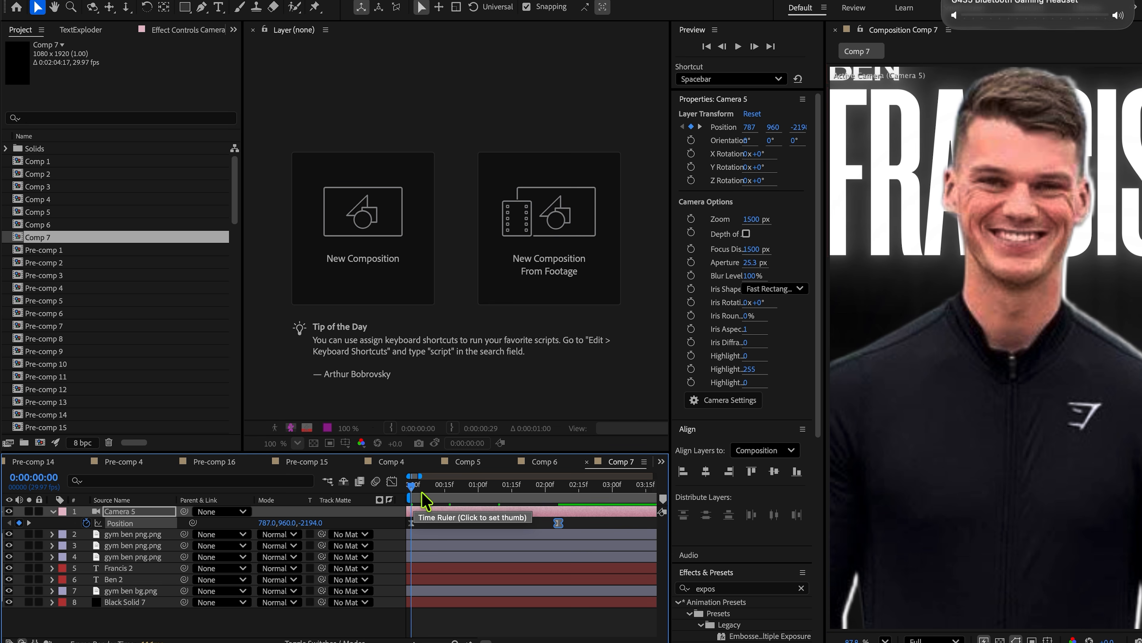
# Step: Add a 3D null object to Comp 7, parent Camera 5 to it, and display the layer switches
pyautogui.moveTo(422, 493); pyautogui.dragTo(526, 502)
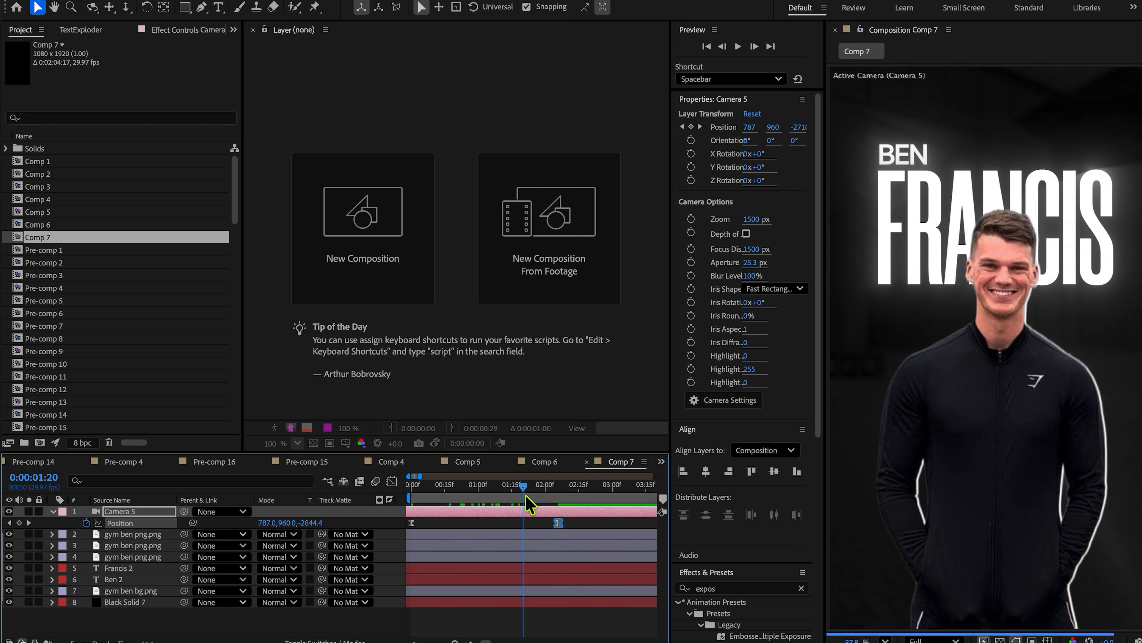
pyautogui.rightClick(387, 541)
pyautogui.moveTo(431, 463)
pyautogui.click(594, 545)
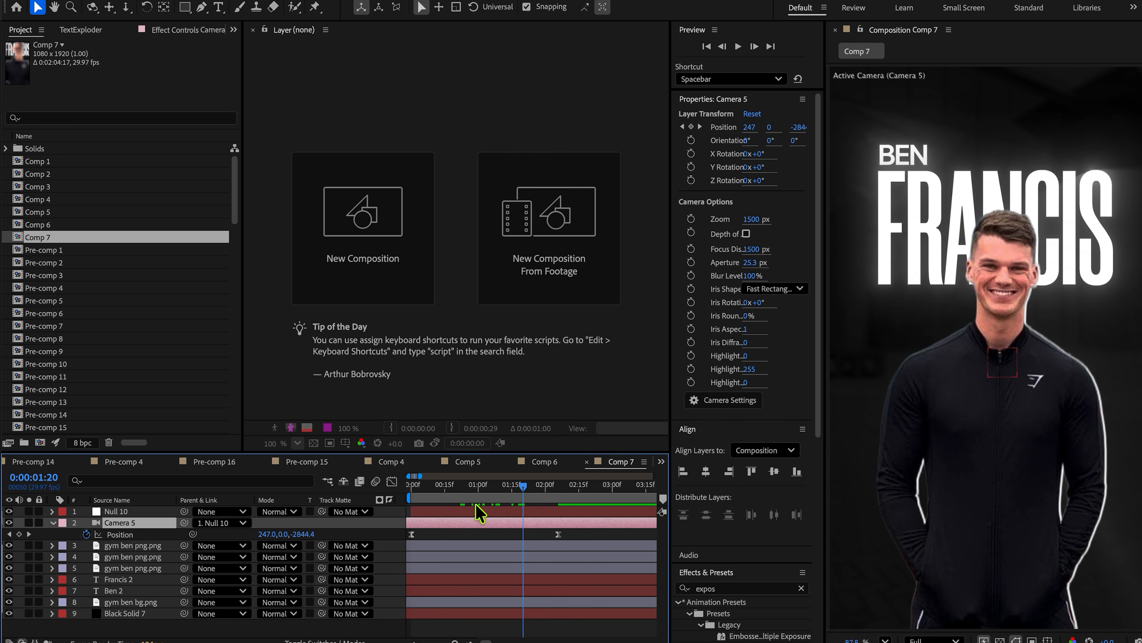
pyautogui.press('F4')
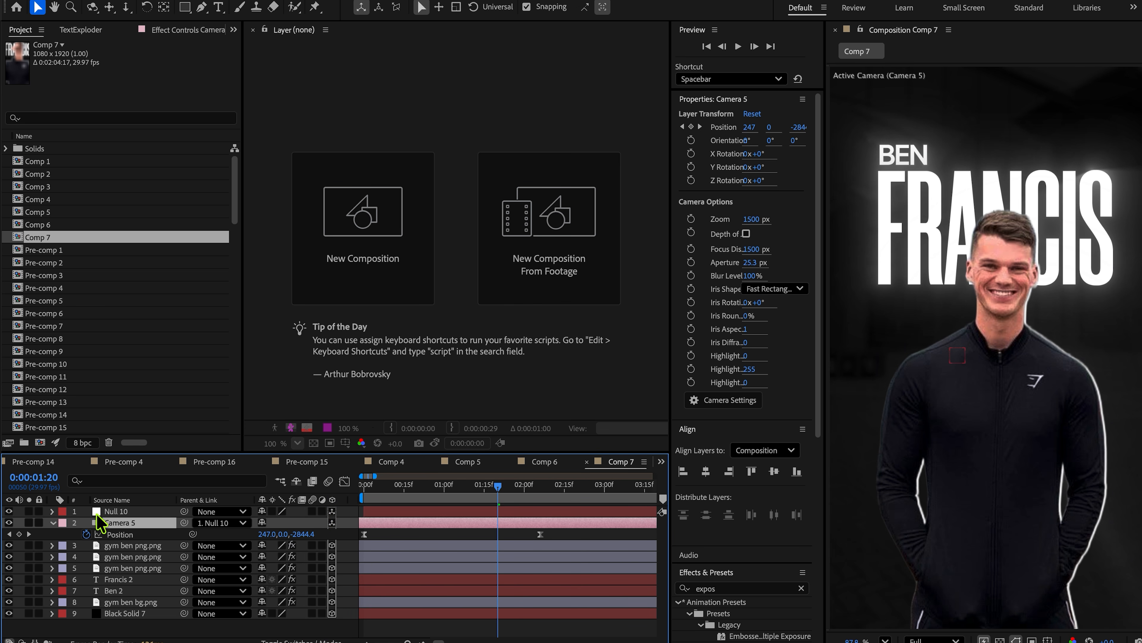
# Step: Keyframe the null's position at 0:00:01:20 and set its X position to 1824 at 0:00:03:01
pyautogui.click(107, 513)
pyautogui.hotkey('alt', 'shift', 'p')
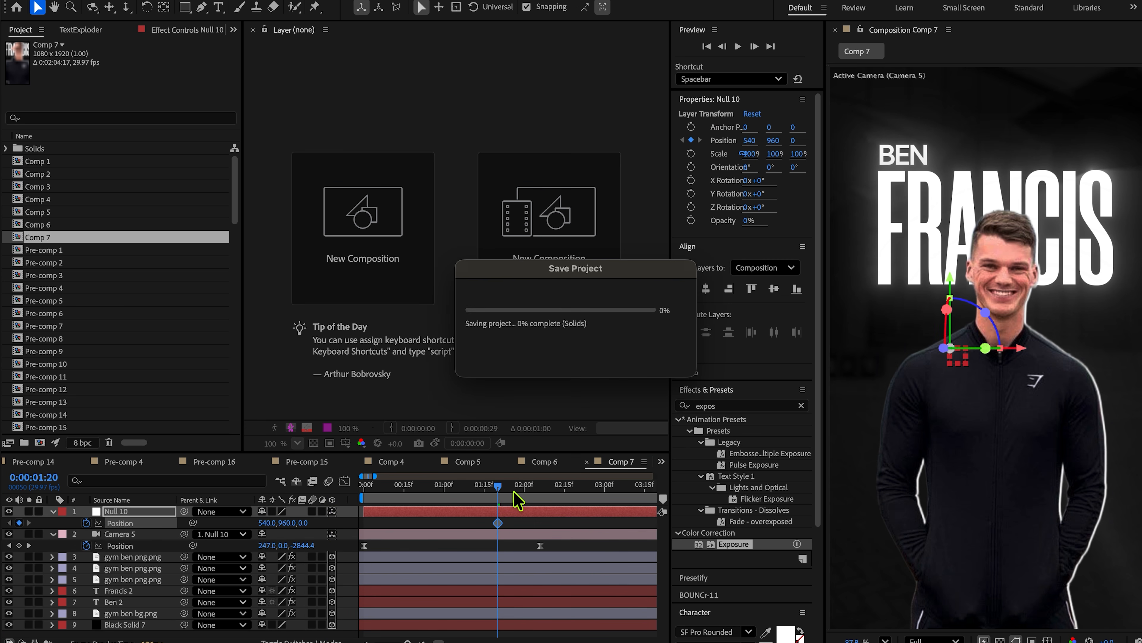
pyautogui.moveTo(498, 486); pyautogui.dragTo(607, 486)
pyautogui.moveTo(266, 523); pyautogui.dragTo(534, 523)
# Step: Apply the Flow cubic easing preset (0.66, 0.00, 0.34, 1.00) to both null position keyframes and check their speed graph
pyautogui.moveTo(610, 522); pyautogui.dragTo(483, 536)
pyautogui.click(220, 29)
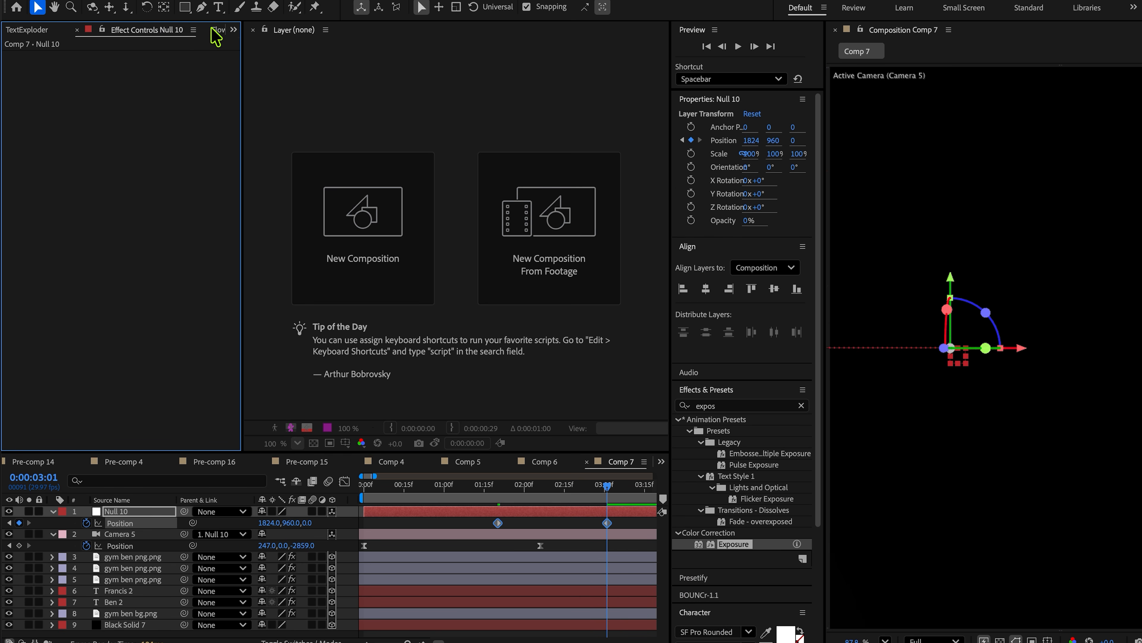
pyautogui.click(212, 29)
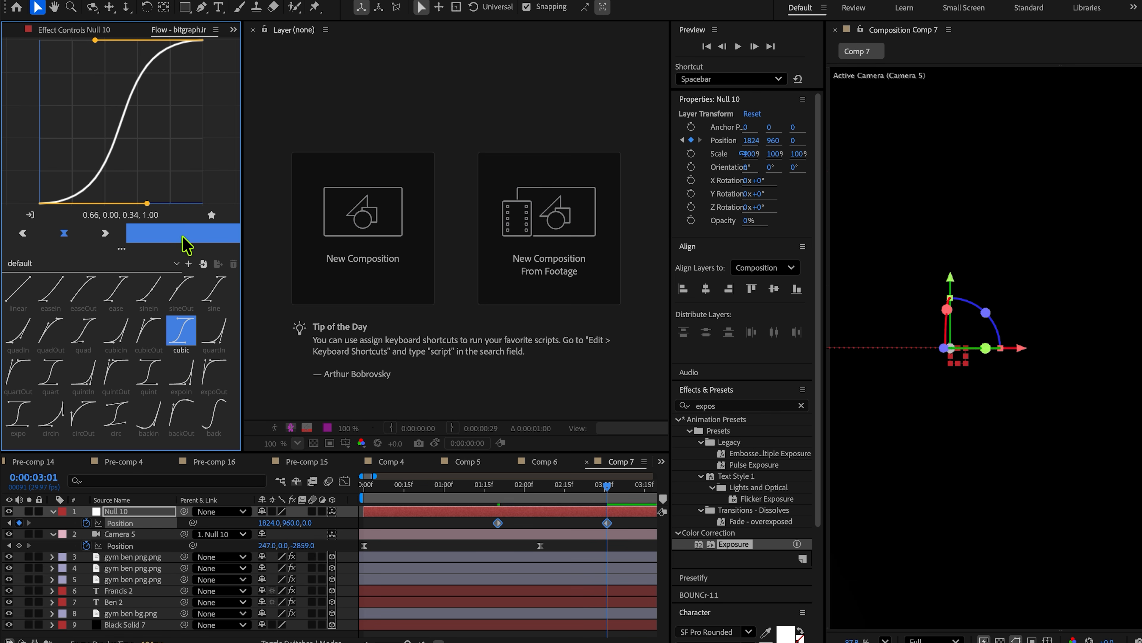
pyautogui.click(345, 481)
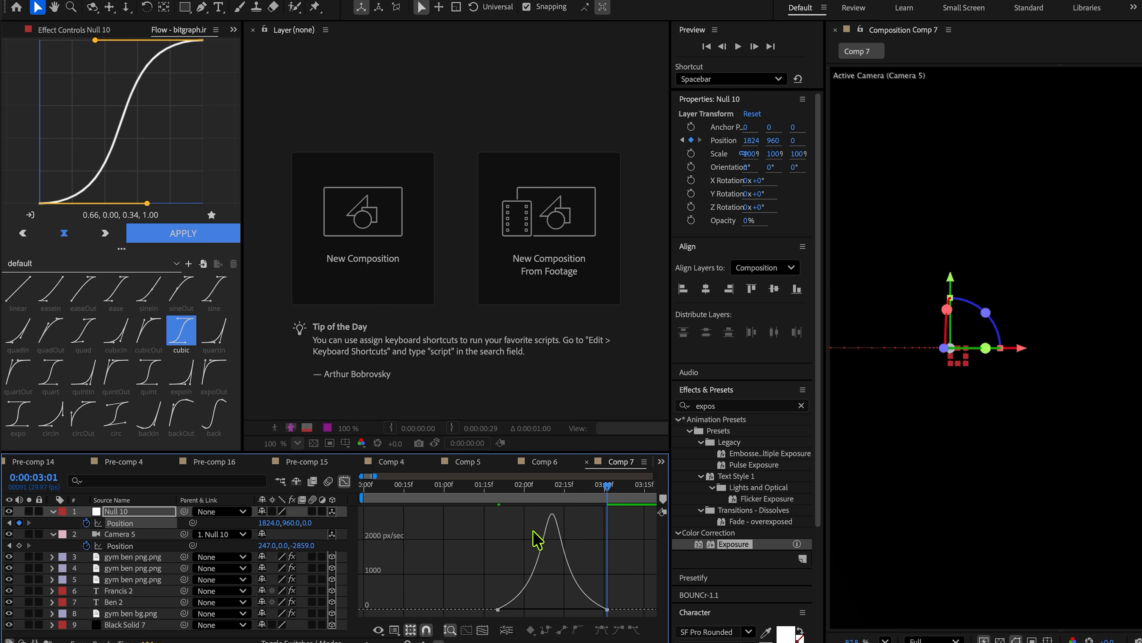
pyautogui.moveTo(638, 588); pyautogui.dragTo(493, 625)
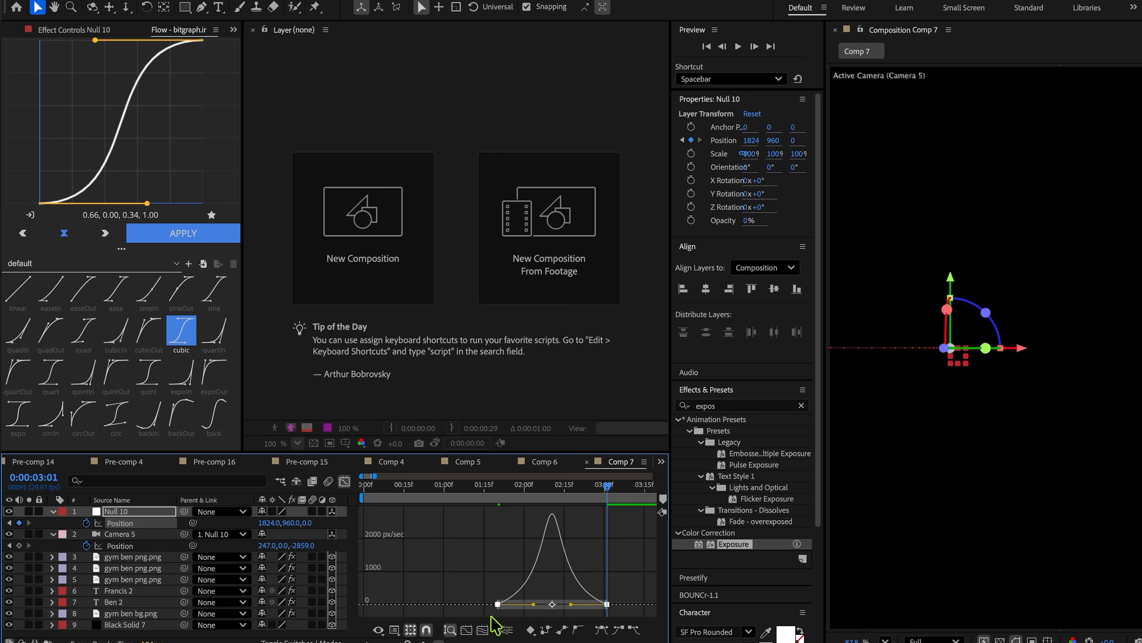
pyautogui.click(345, 482)
# Step: Shift both null position keyframes earlier, to about 0:00:01:02 and 0:00:02:13, and preview the camera slide
pyautogui.press('Home')
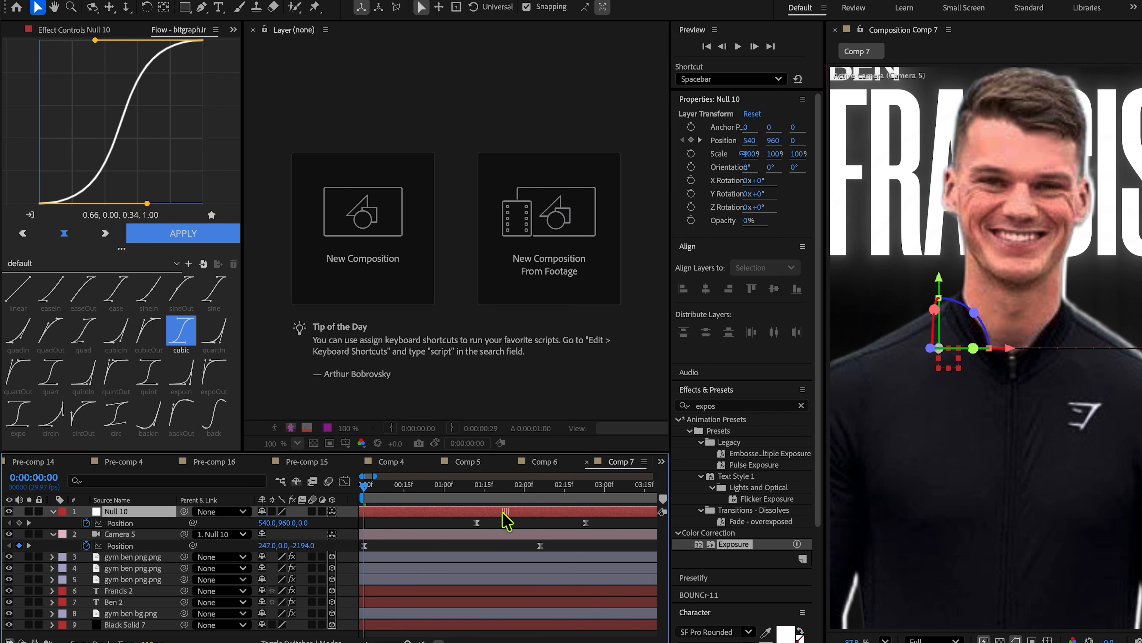
pyautogui.press('space')
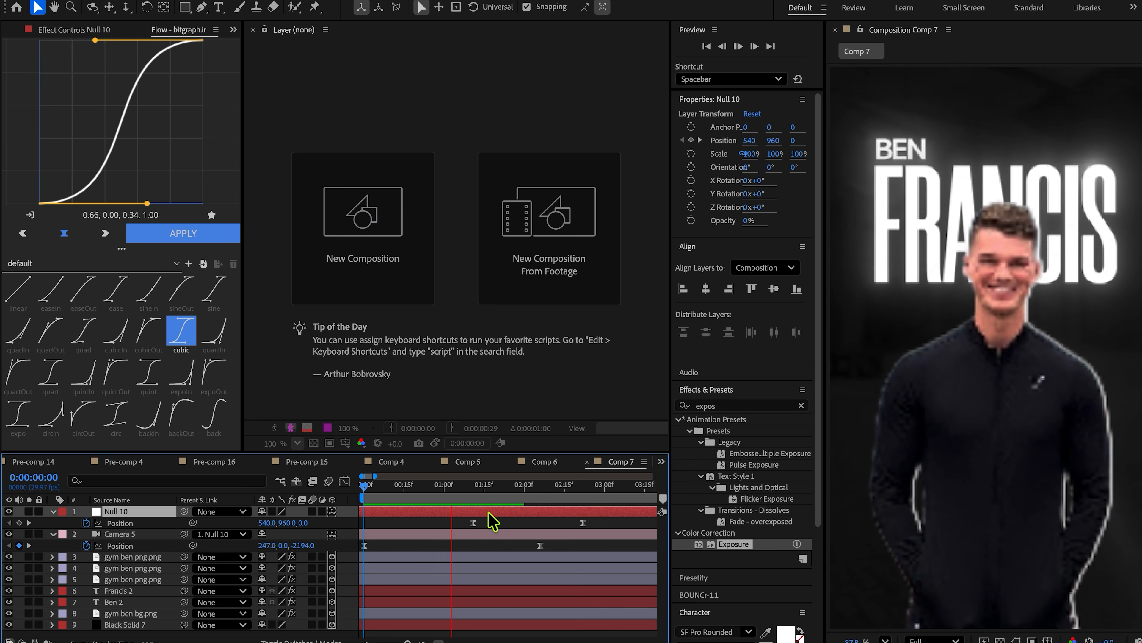
pyautogui.press('space')
pyautogui.moveTo(504, 513); pyautogui.dragTo(299, 490)
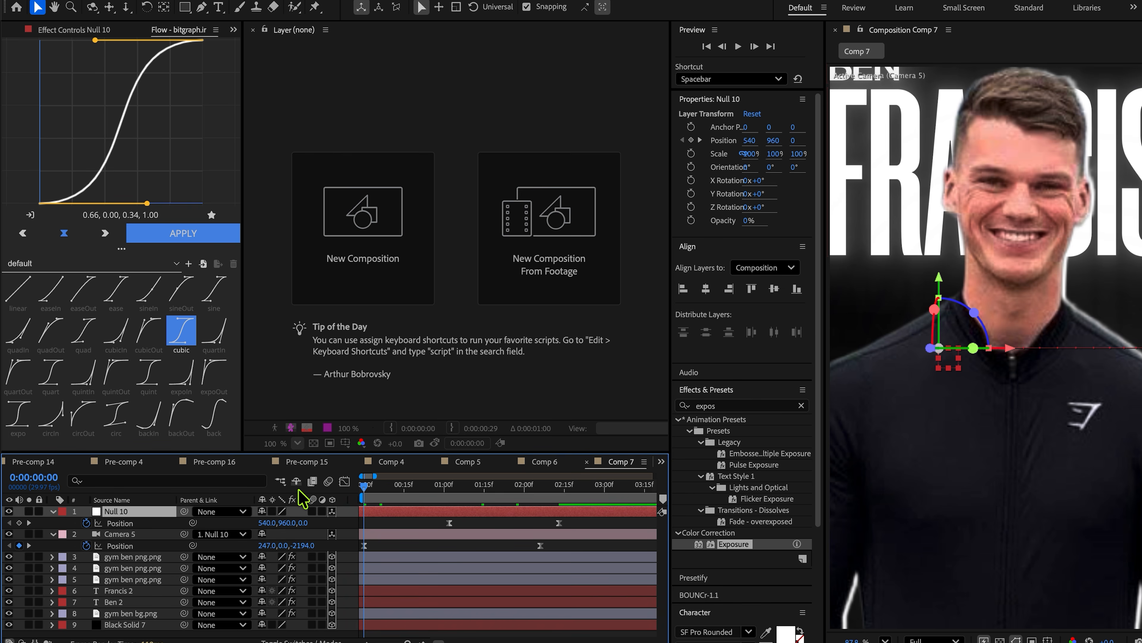
pyautogui.press('space')
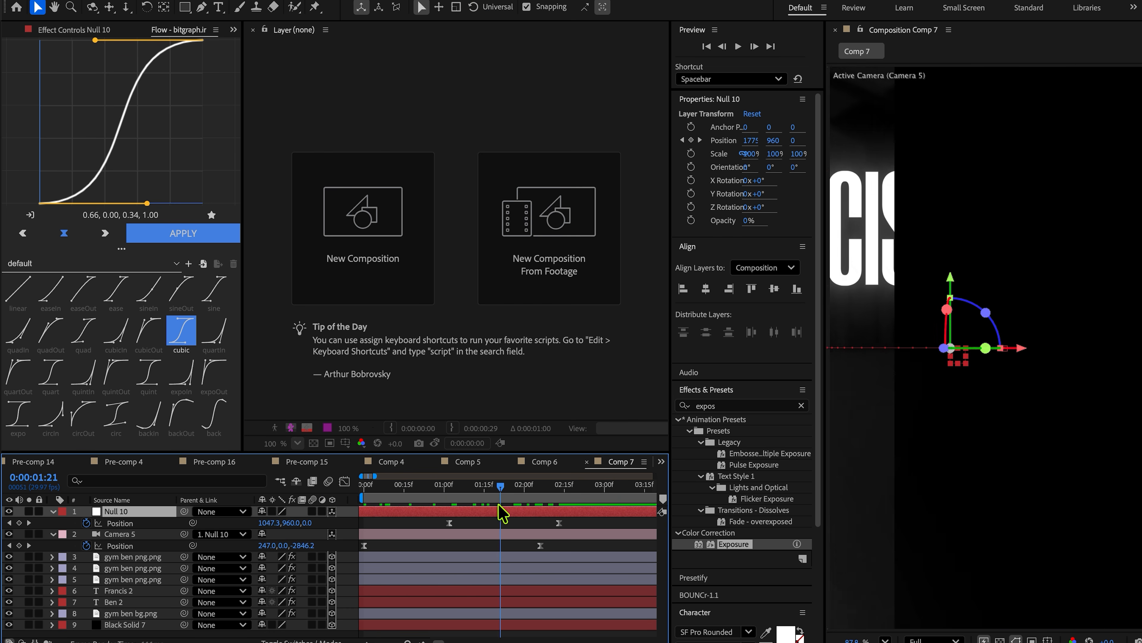
# Step: Add the tall building PNG from the Yt video folder as the topmost layer in Comp 7 and scale it to 45%
pyautogui.moveTo(484, 493); pyautogui.dragTo(509, 500)
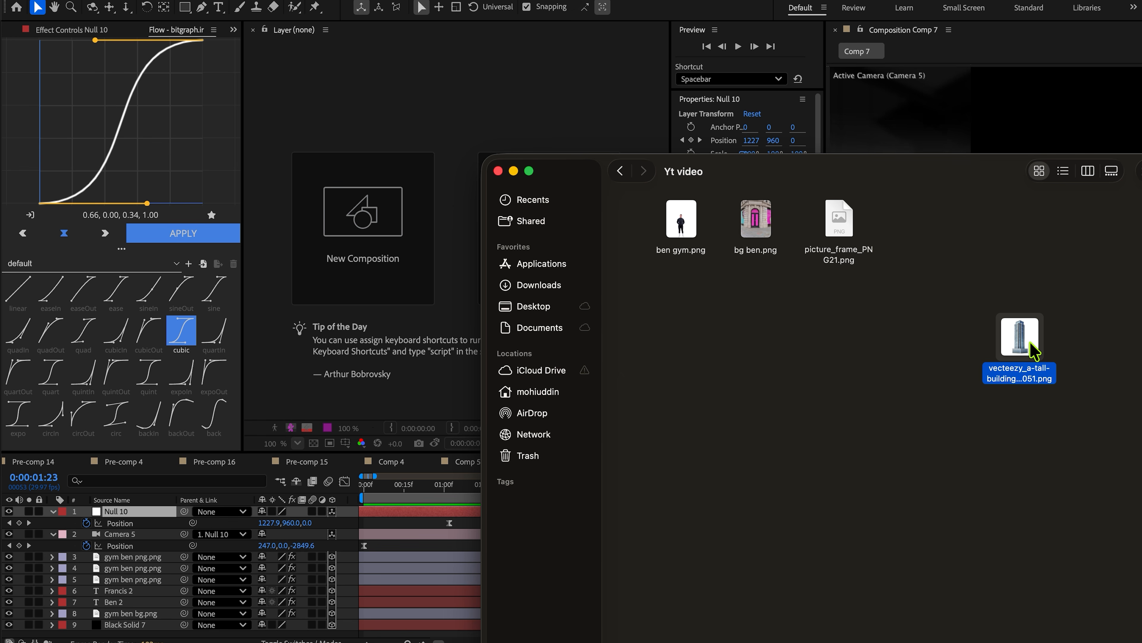
pyautogui.moveTo(539, 498); pyautogui.dragTo(449, 566)
pyautogui.press('s')
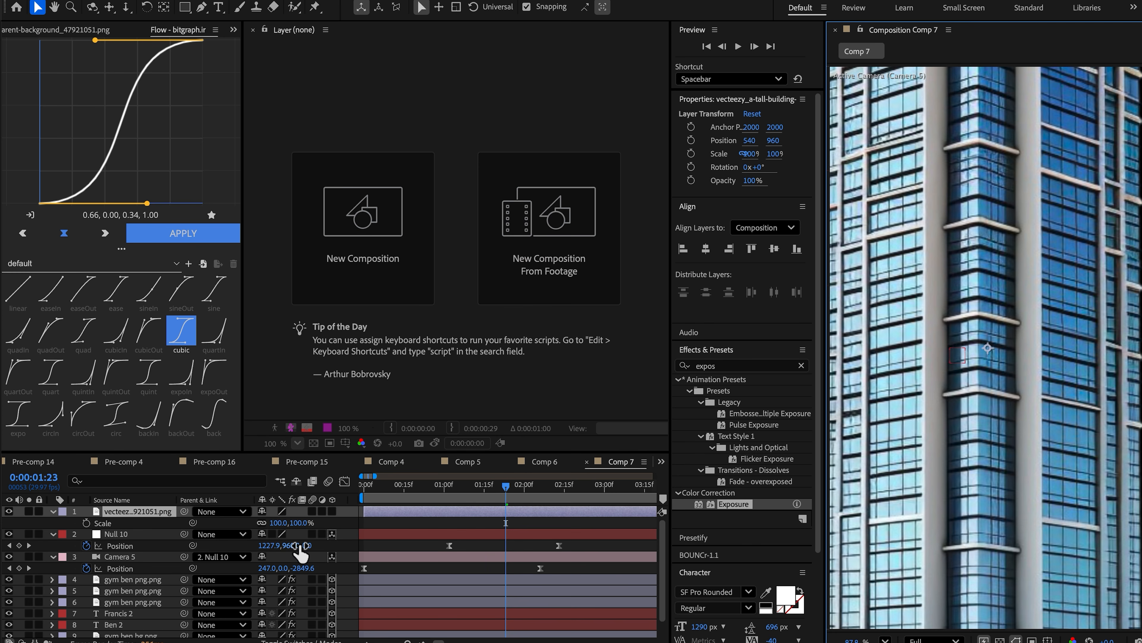
pyautogui.moveTo(275, 534); pyautogui.dragTo(245, 536)
pyautogui.moveTo(452, 491); pyautogui.dragTo(506, 497)
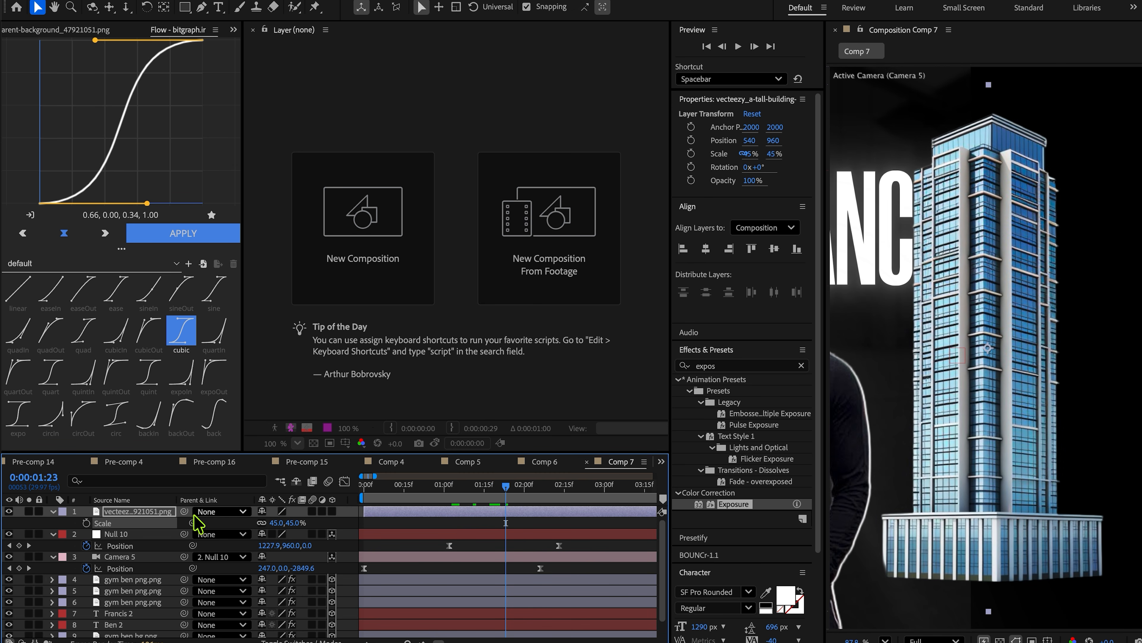
# Step: Make the building a 3D layer and move it toward the camera and right, to about X 1428, Y 967, Z -1662
pyautogui.click(332, 511)
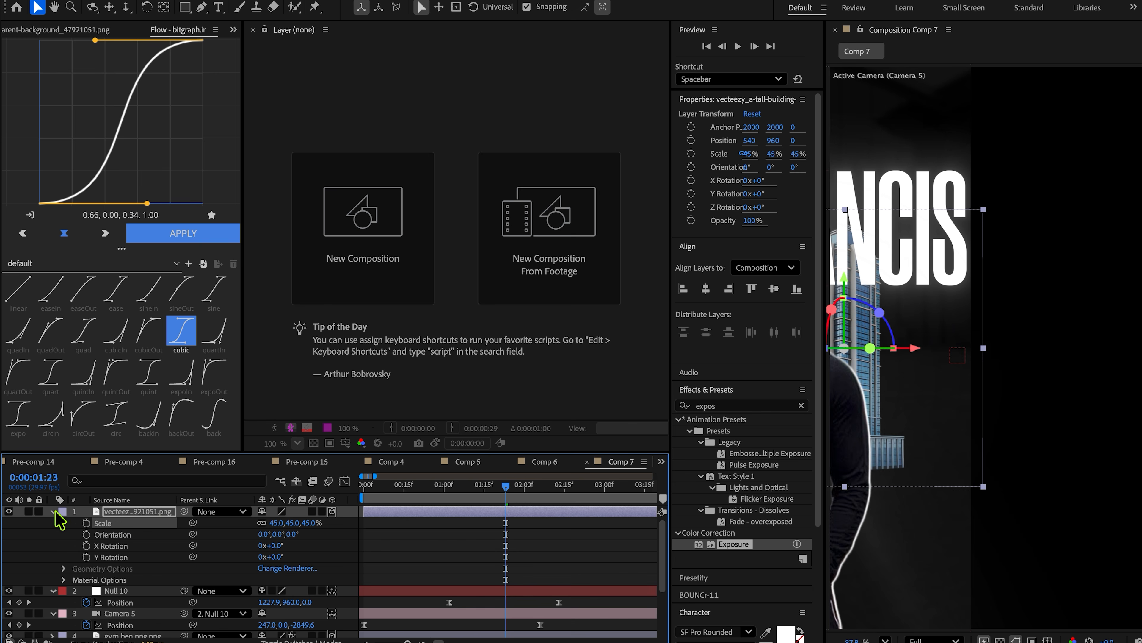
pyautogui.click(53, 511)
pyautogui.moveTo(872, 399); pyautogui.dragTo(987, 404)
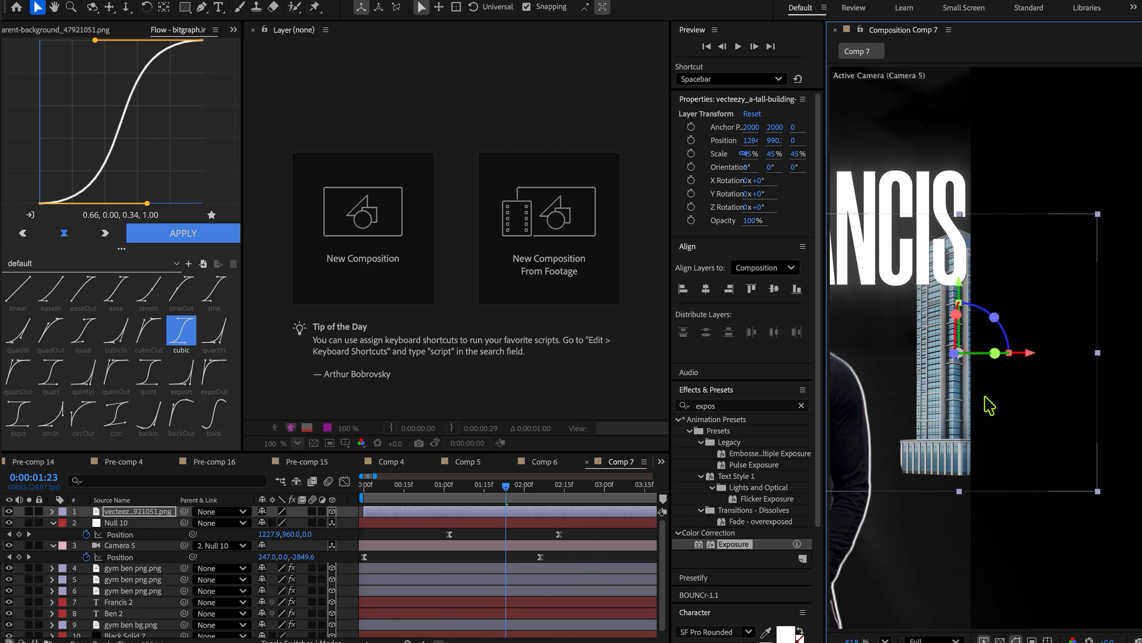
pyautogui.moveTo(933, 356); pyautogui.dragTo(1099, 322)
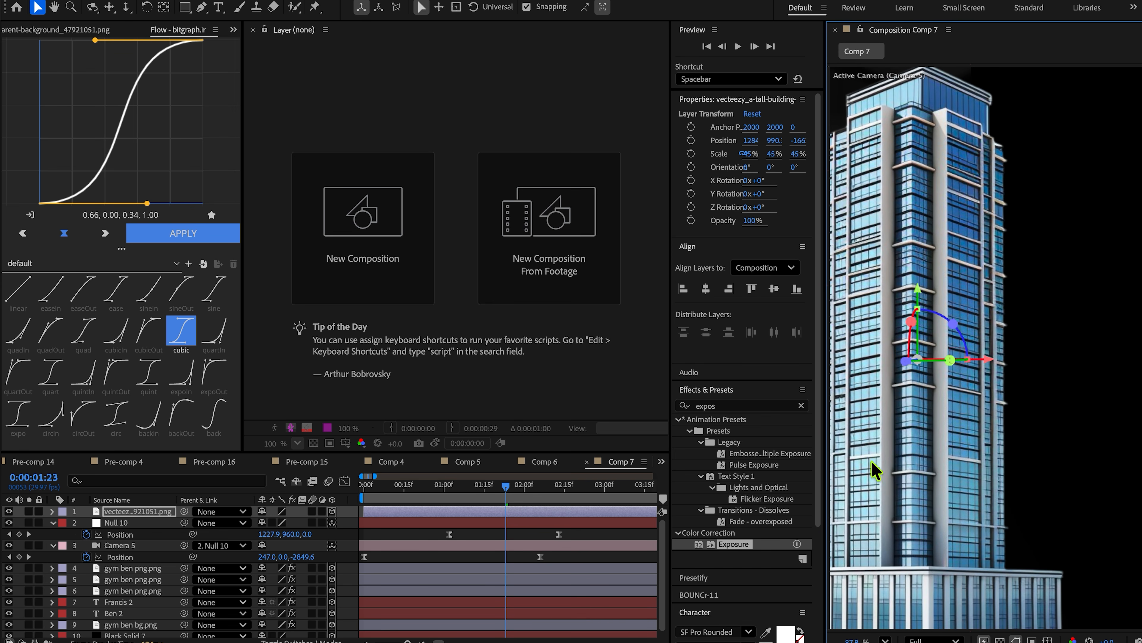
pyautogui.moveTo(873, 463); pyautogui.dragTo(971, 470)
# Step: Set the building's X position to 1587.4 so it starts outside the frame beside the man, and preview the animation
pyautogui.moveTo(423, 487); pyautogui.dragTo(283, 491)
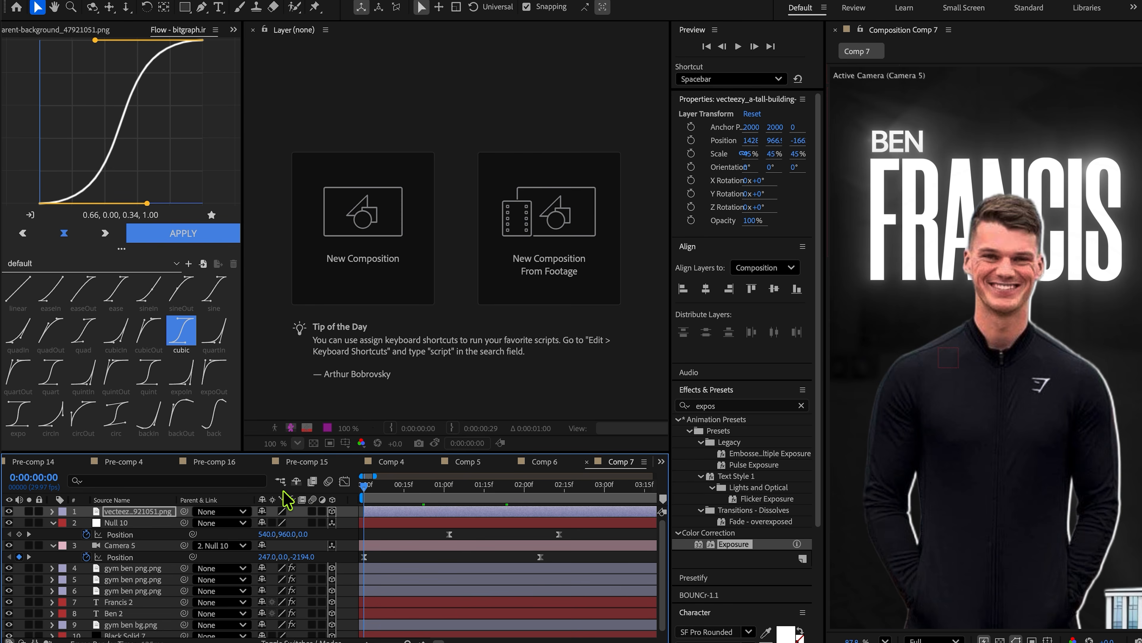
pyautogui.press('space')
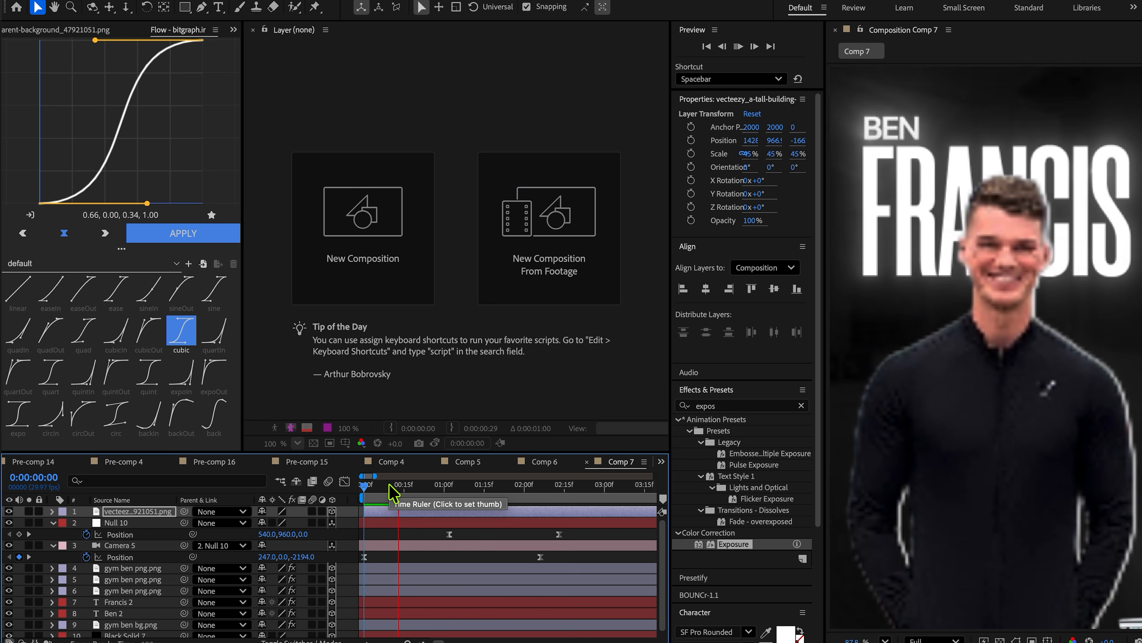
pyautogui.click(457, 495)
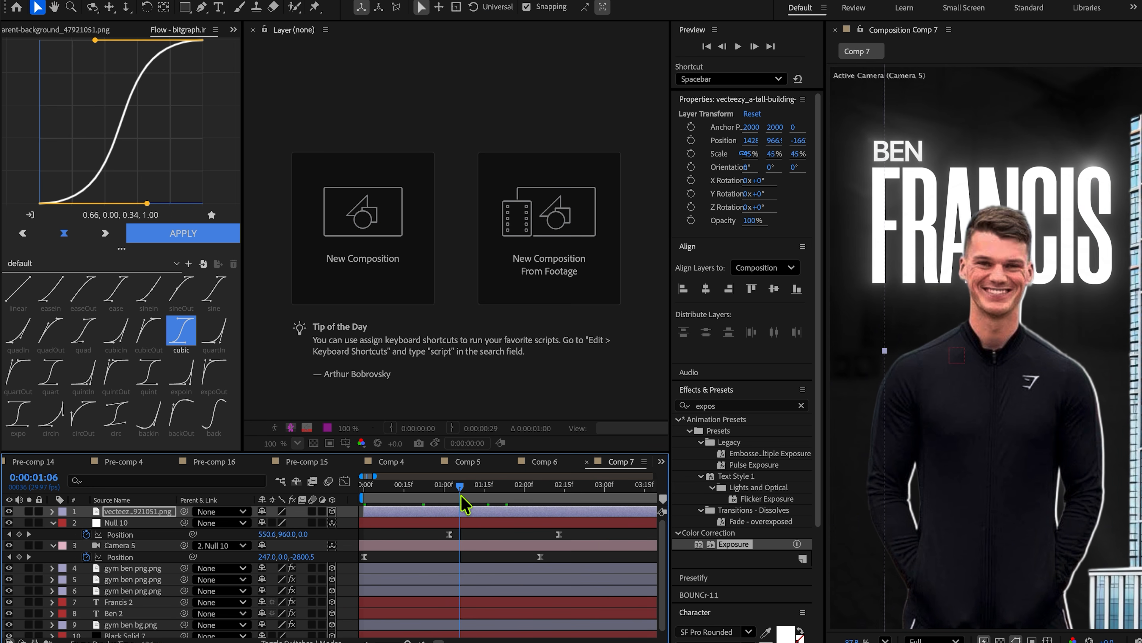
pyautogui.press('p')
pyautogui.moveTo(273, 526); pyautogui.dragTo(324, 528)
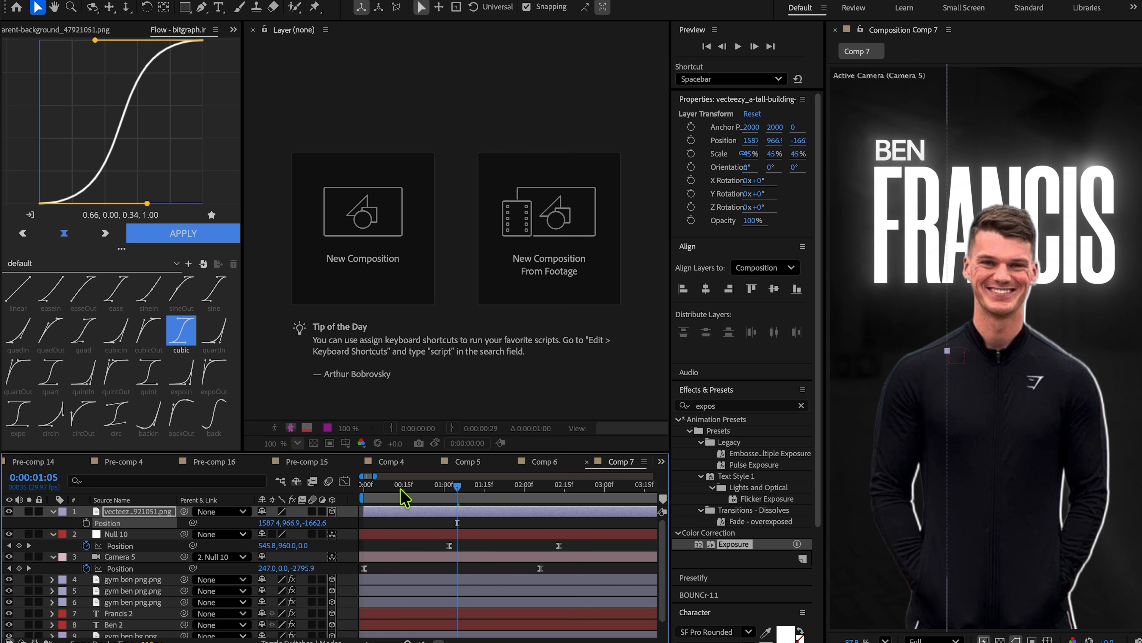
pyautogui.press('space')
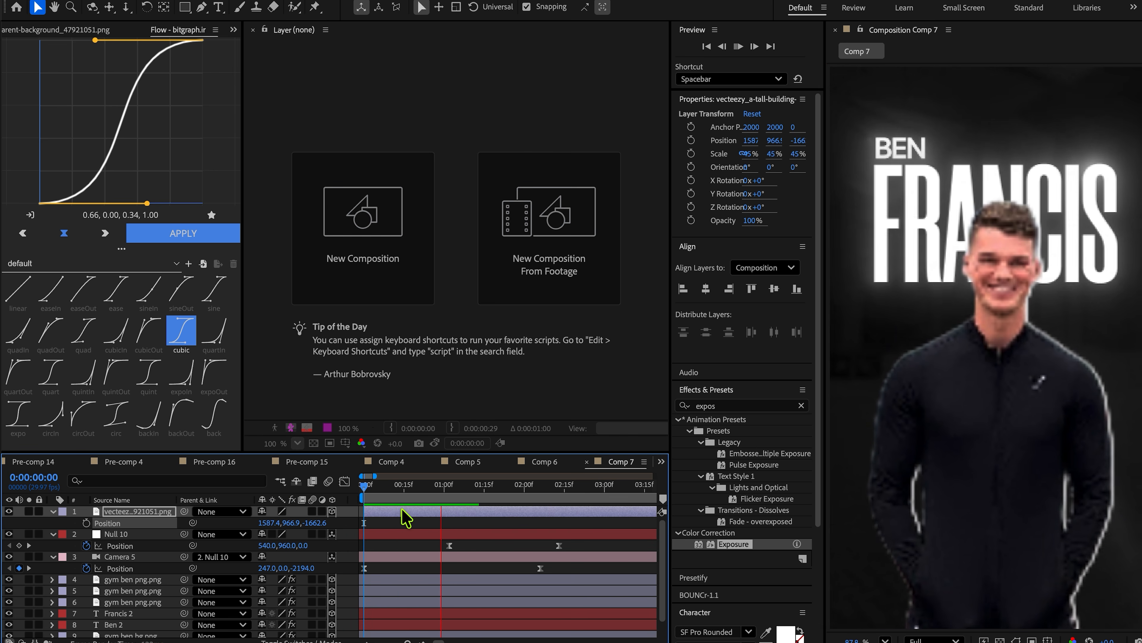
# Step: Set the null's X position to 2240 at 0:00:02:13 to extend the camera slide past the building, previewing the motion
pyautogui.click(558, 489)
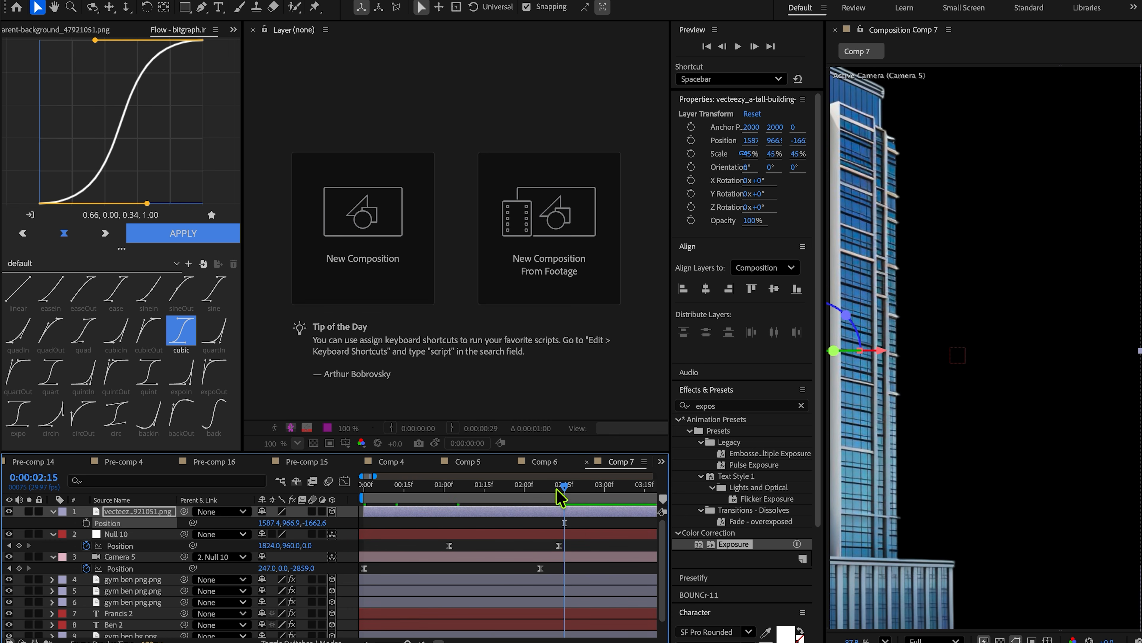
pyautogui.moveTo(556, 488); pyautogui.dragTo(559, 490)
pyautogui.click(567, 535)
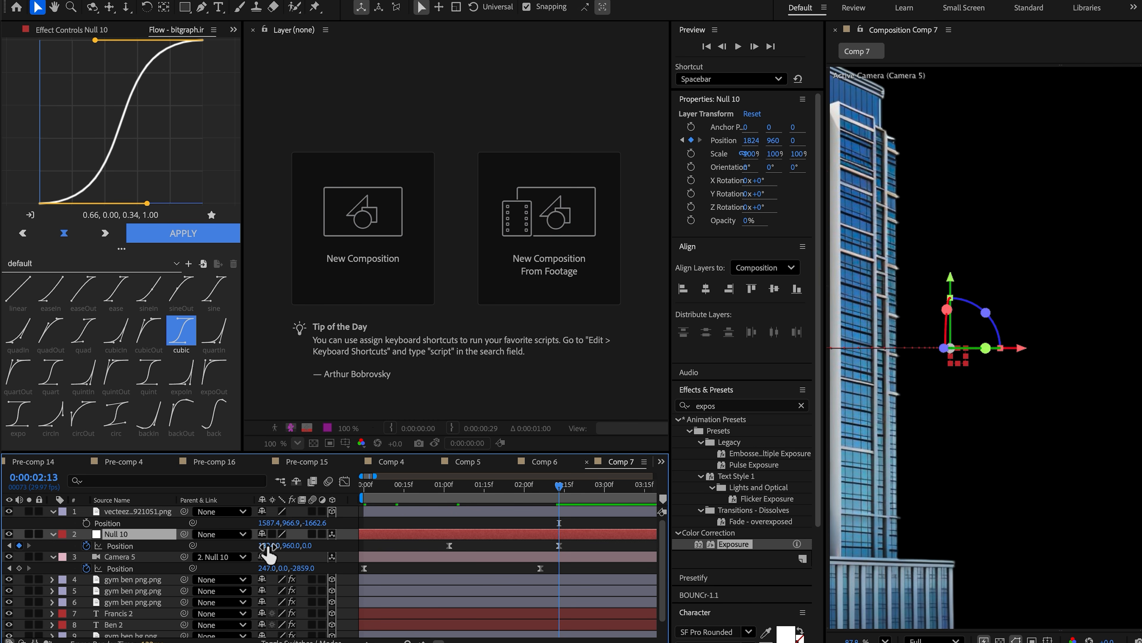
pyautogui.moveTo(265, 546); pyautogui.dragTo(458, 549)
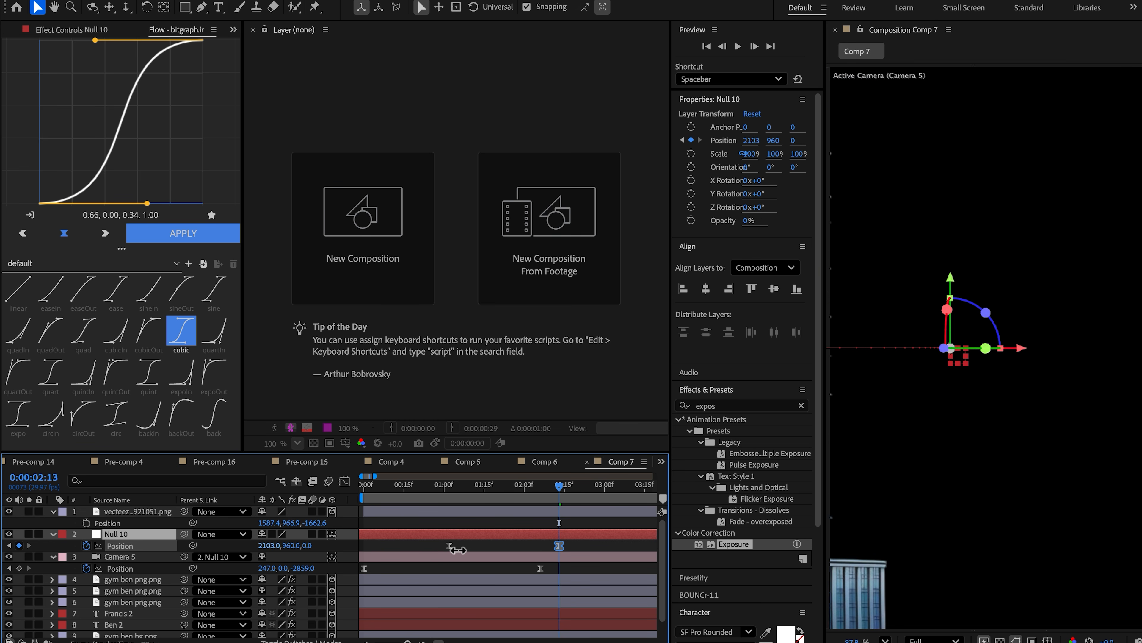
pyautogui.press('space')
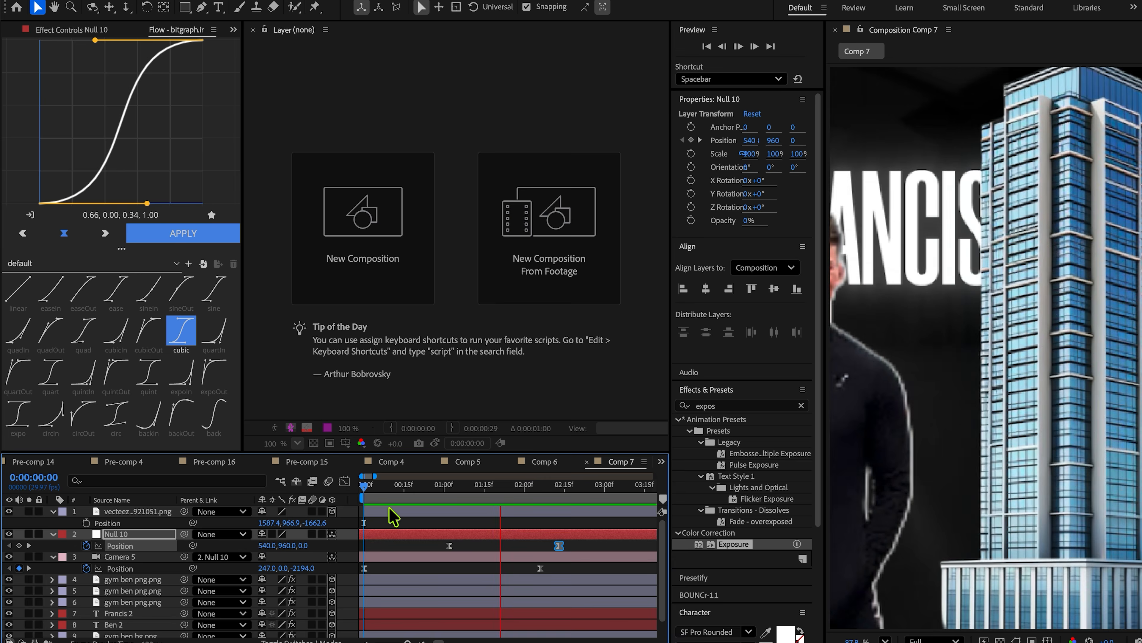
pyautogui.press('space')
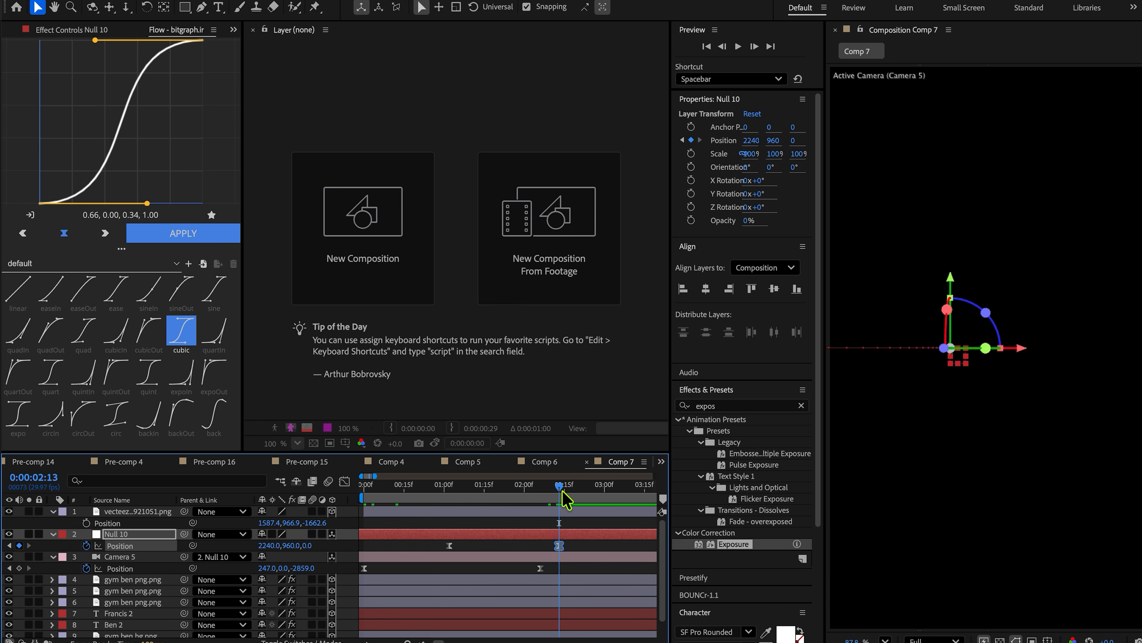
# Step: Add bg ben.png as the topmost layer in Comp 7 at 207% scale and reposition it to about 553, 855
pyautogui.click(577, 522)
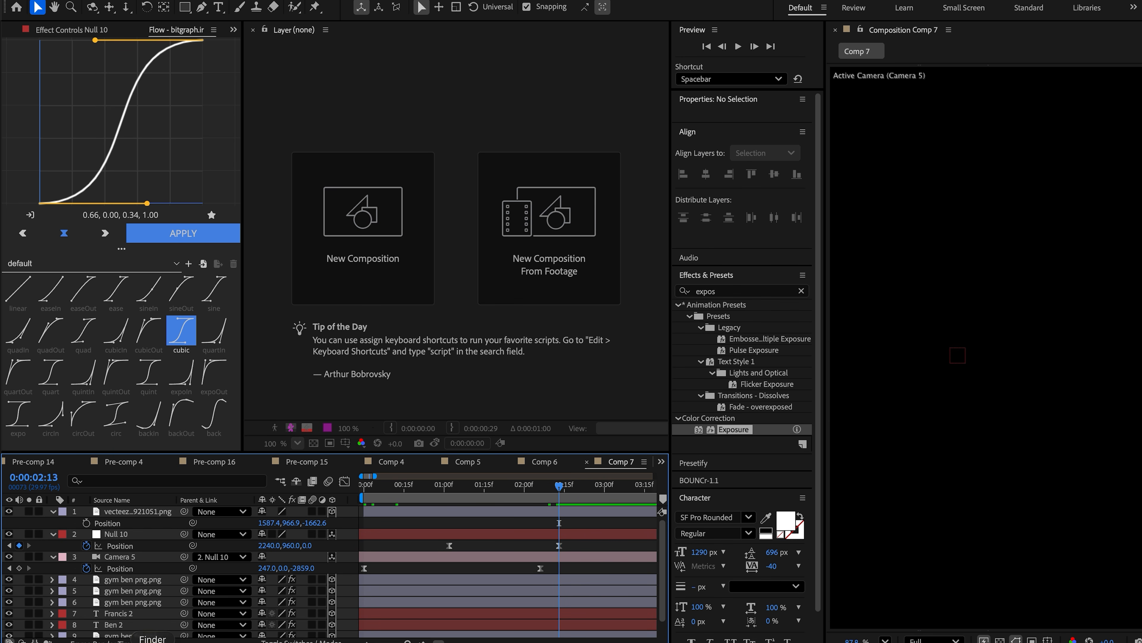
pyautogui.click(152, 641)
pyautogui.moveTo(762, 234); pyautogui.dragTo(725, 250)
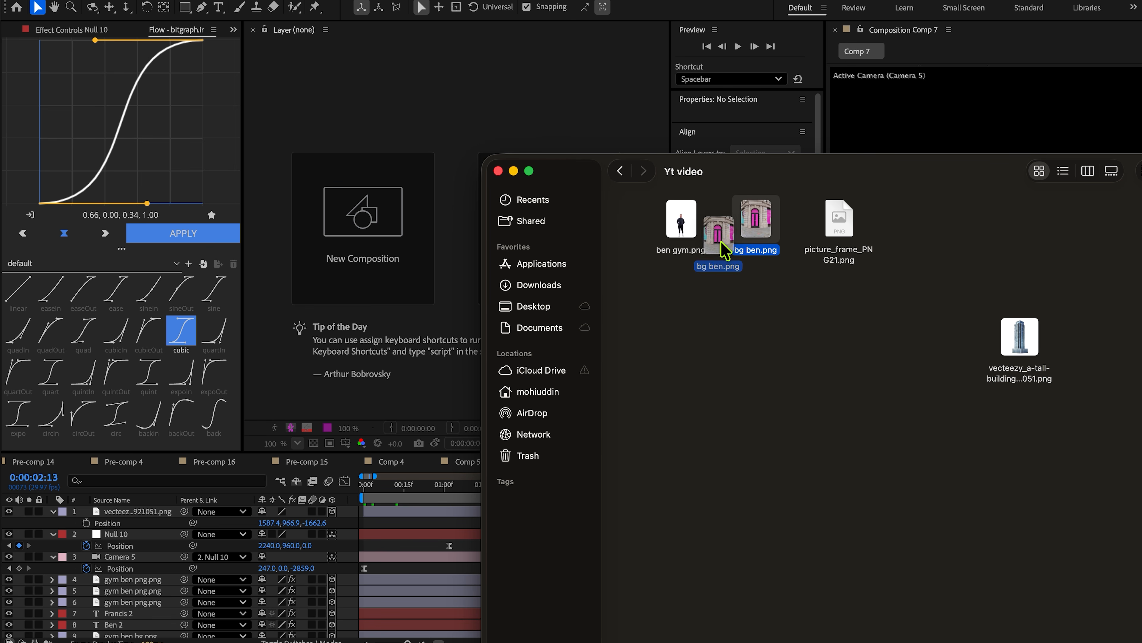
pyautogui.moveTo(263, 532); pyautogui.dragTo(339, 514)
pyautogui.press('s')
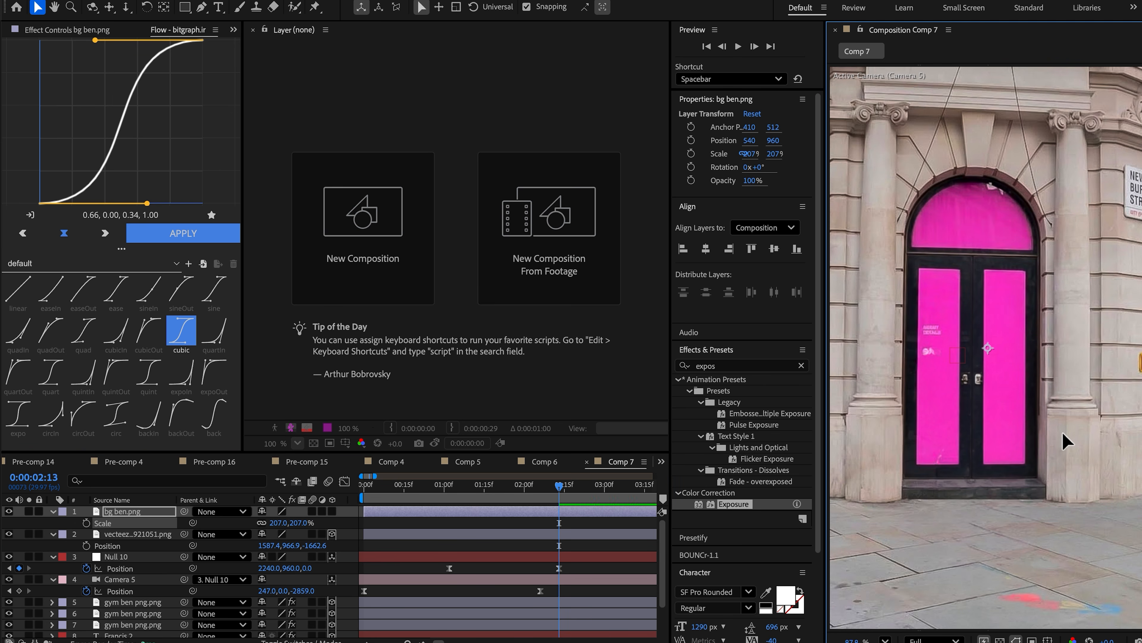
pyautogui.moveTo(1062, 431); pyautogui.dragTo(1065, 402)
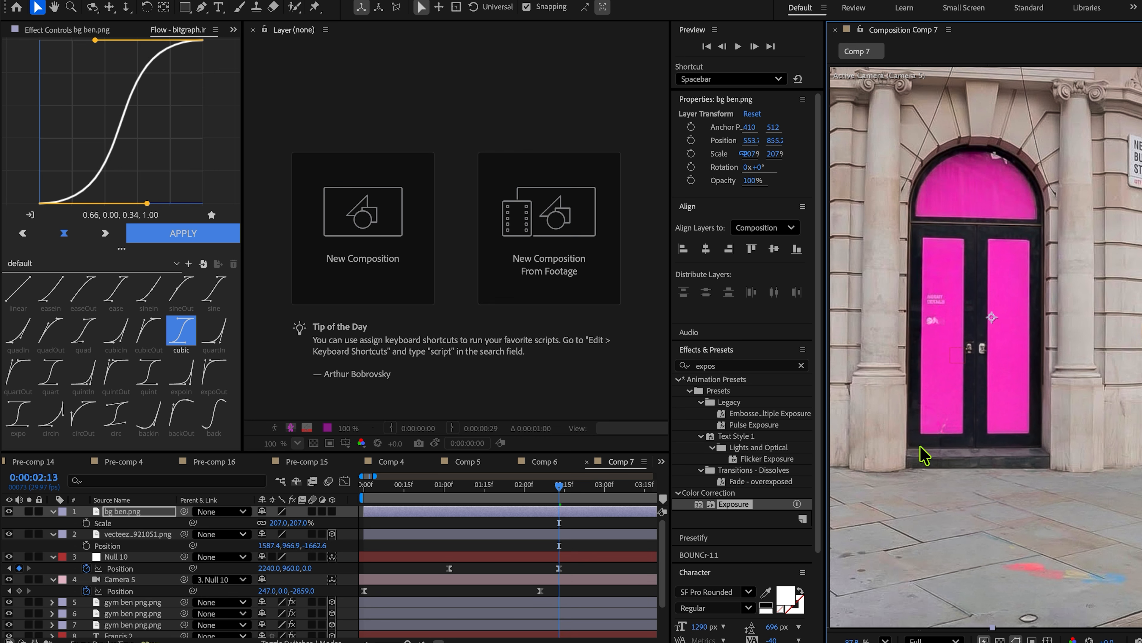
# Step: Make bg ben.png a 3D layer and move it to X 2368 and forward to about Z -1940 so it fills the camera view
pyautogui.click(332, 511)
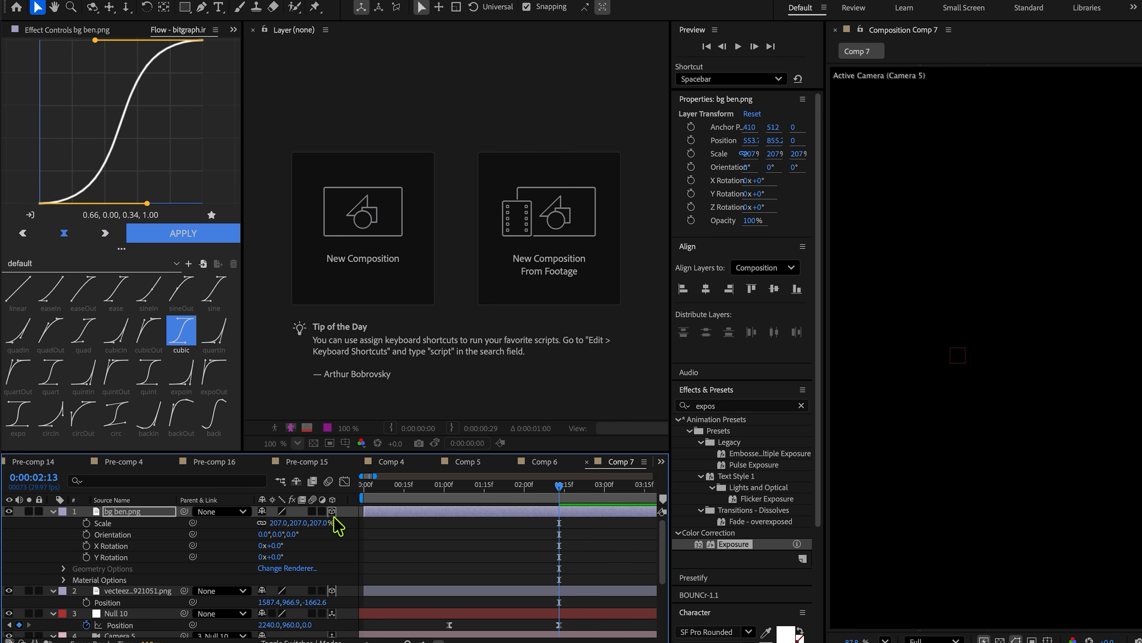
pyautogui.scroll(-3, 944, 477)
pyautogui.moveTo(893, 464); pyautogui.dragTo(967, 463)
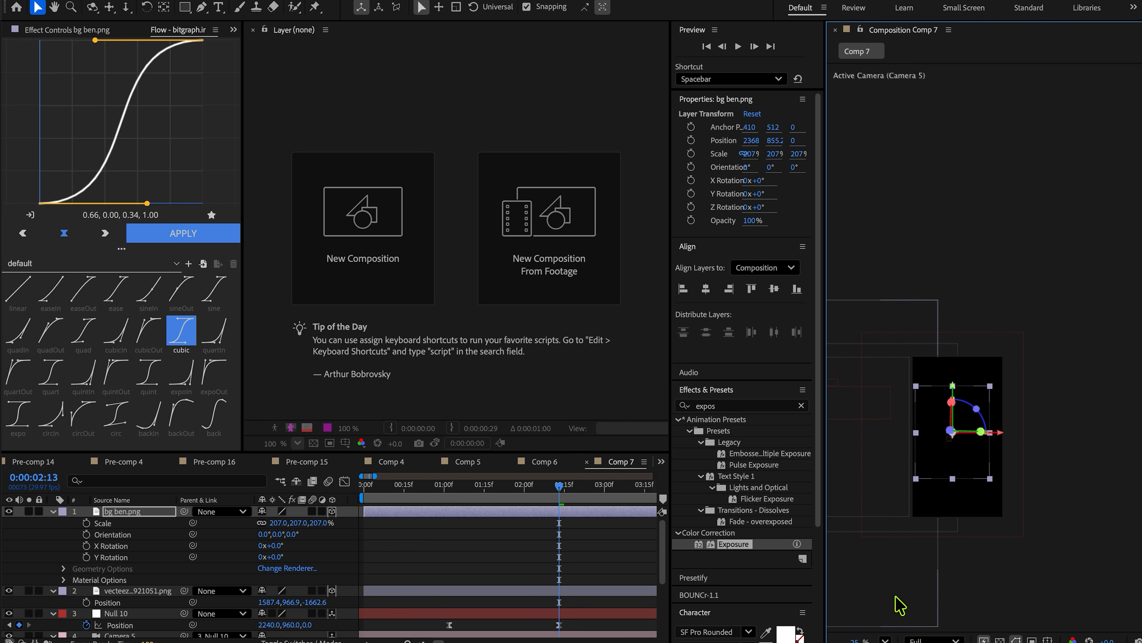
pyautogui.click(885, 639)
pyautogui.click(906, 388)
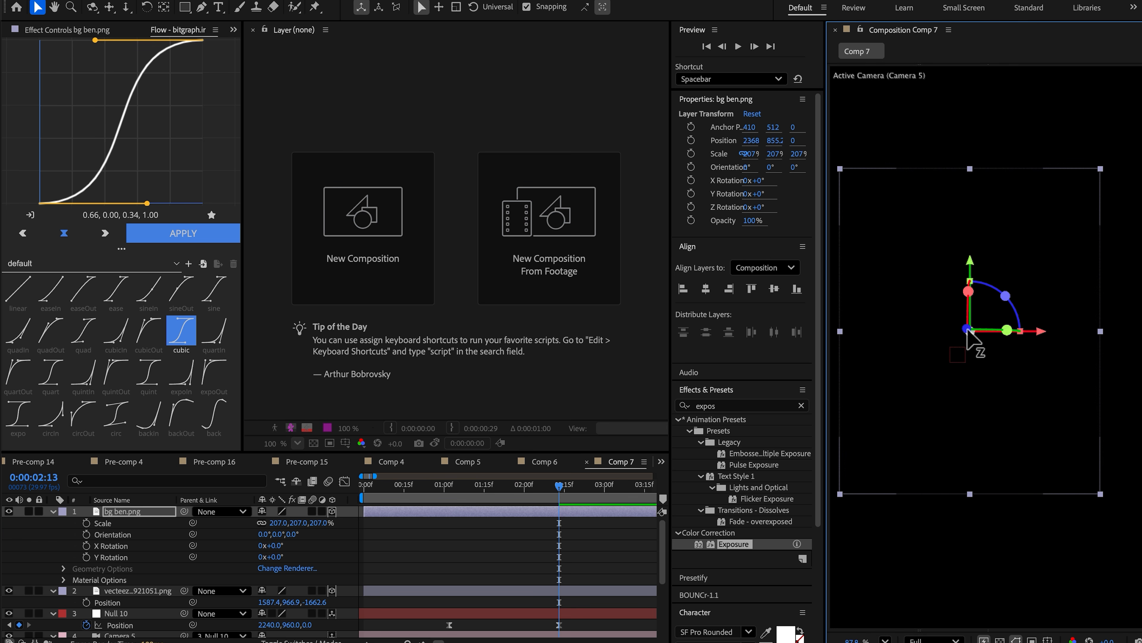
pyautogui.moveTo(969, 329); pyautogui.dragTo(902, 319)
# Step: Scale bg ben.png down to 124% and reposition it to about X 2492, Y 912 so the doorway is framed
pyautogui.press('u')
pyautogui.press('s')
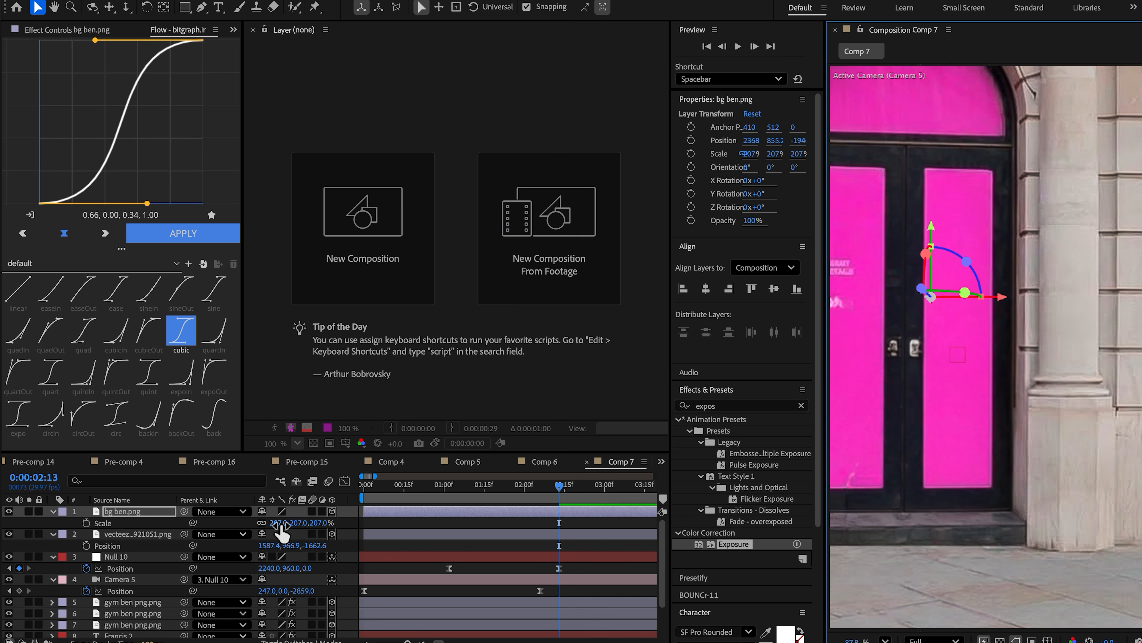
pyautogui.moveTo(277, 523); pyautogui.dragTo(237, 538)
pyautogui.moveTo(999, 522); pyautogui.dragTo(1014, 548)
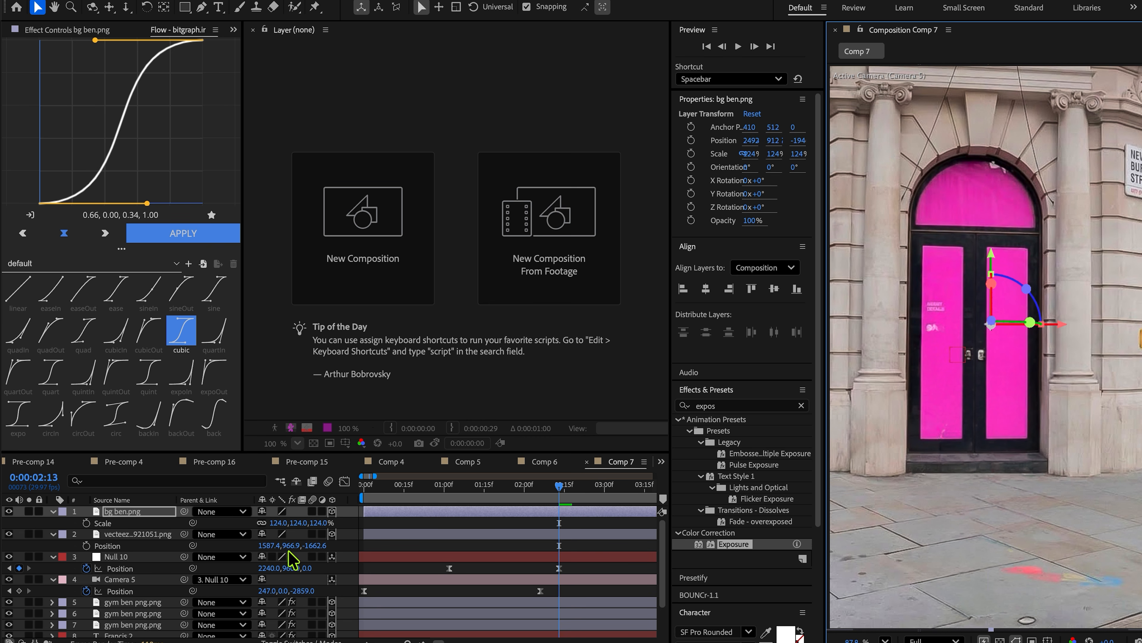
# Step: Apply the Motion Tile effect to bg ben.png and set its output width to 300
pyautogui.click(726, 405)
pyautogui.moveTo(559, 495)
pyautogui.mouseDown()
pyautogui.moveTo(507, 499)
pyautogui.moveTo(556, 500)
pyautogui.moveTo(502, 509)
pyautogui.moveTo(514, 512)
pyautogui.moveTo(485, 501)
pyautogui.moveTo(551, 503)
pyautogui.mouseUp()
pyautogui.click(563, 510)
pyautogui.click(720, 406)
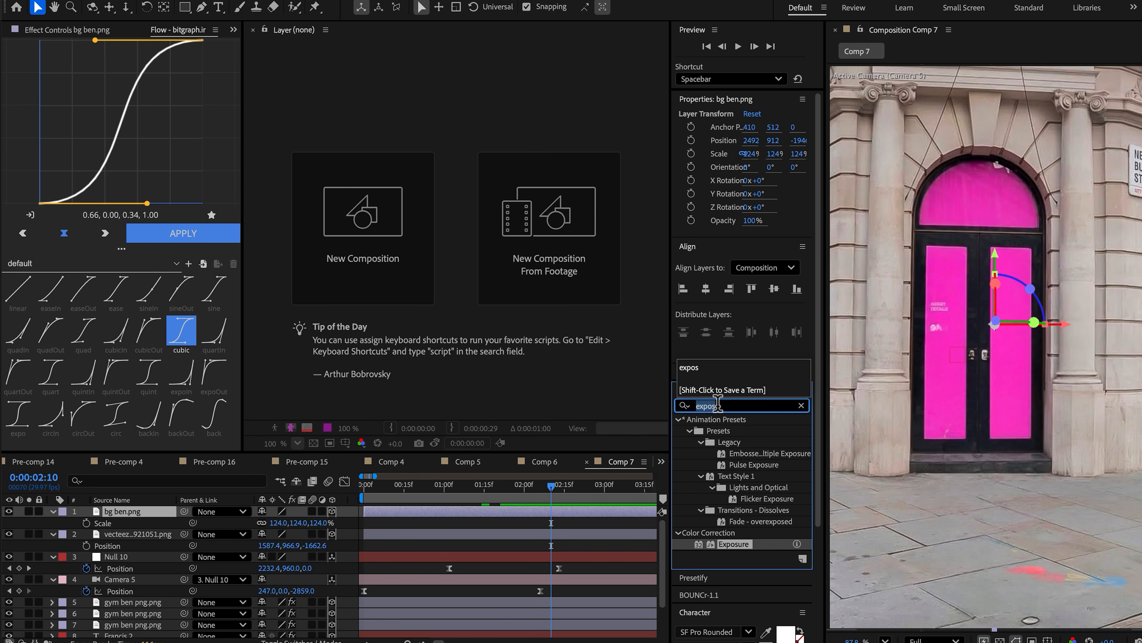
pyautogui.write('motion t')
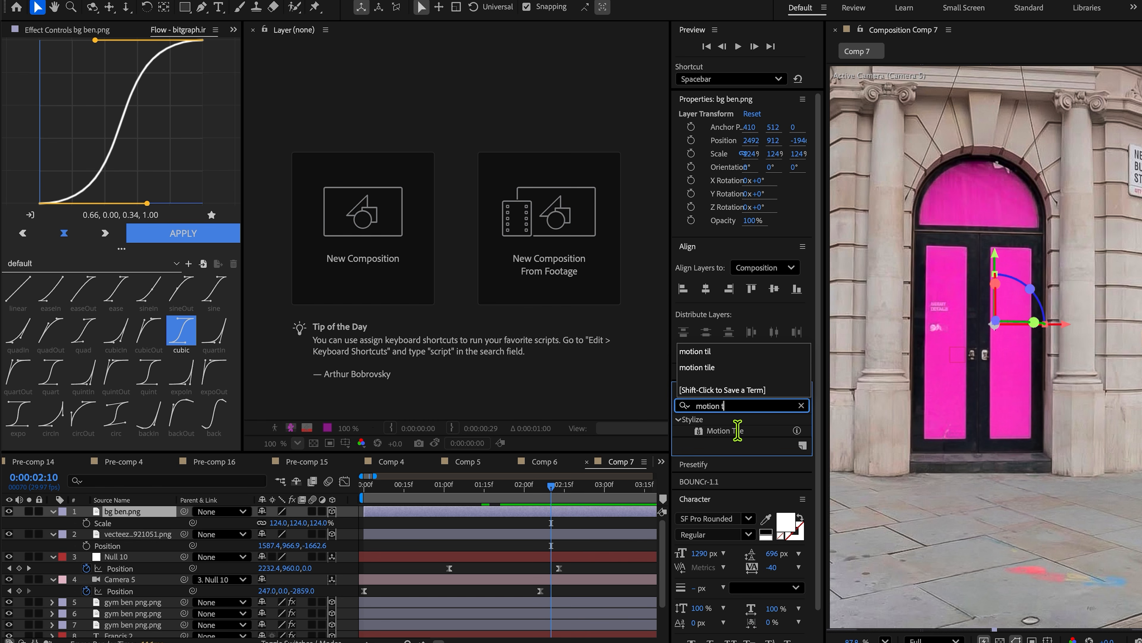
pyautogui.doubleClick(724, 431)
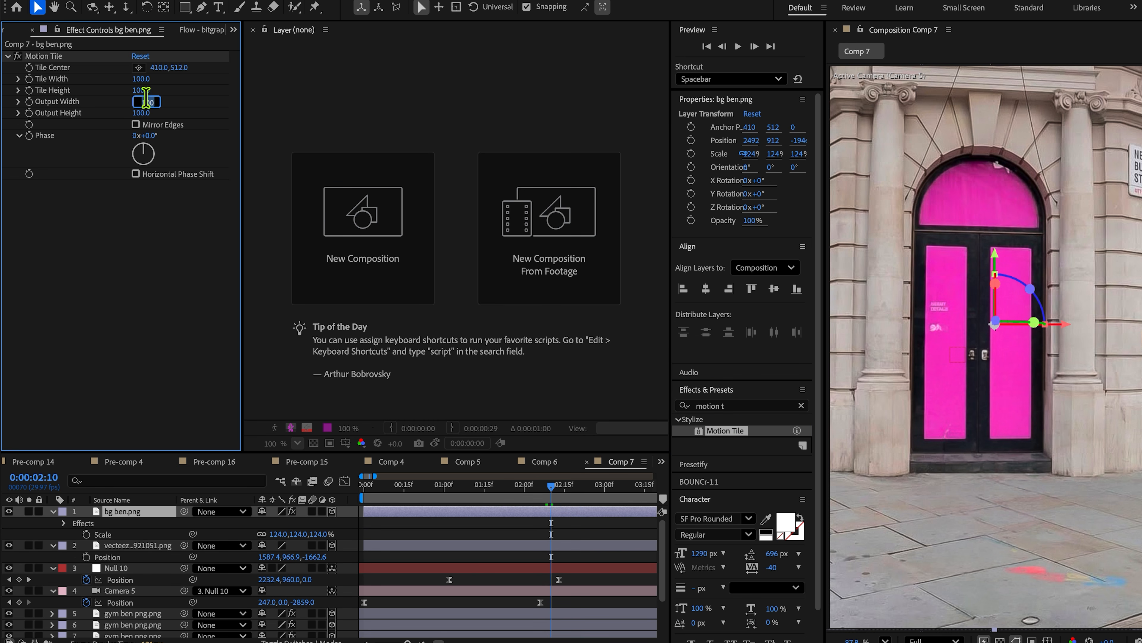
pyautogui.click(574, 541)
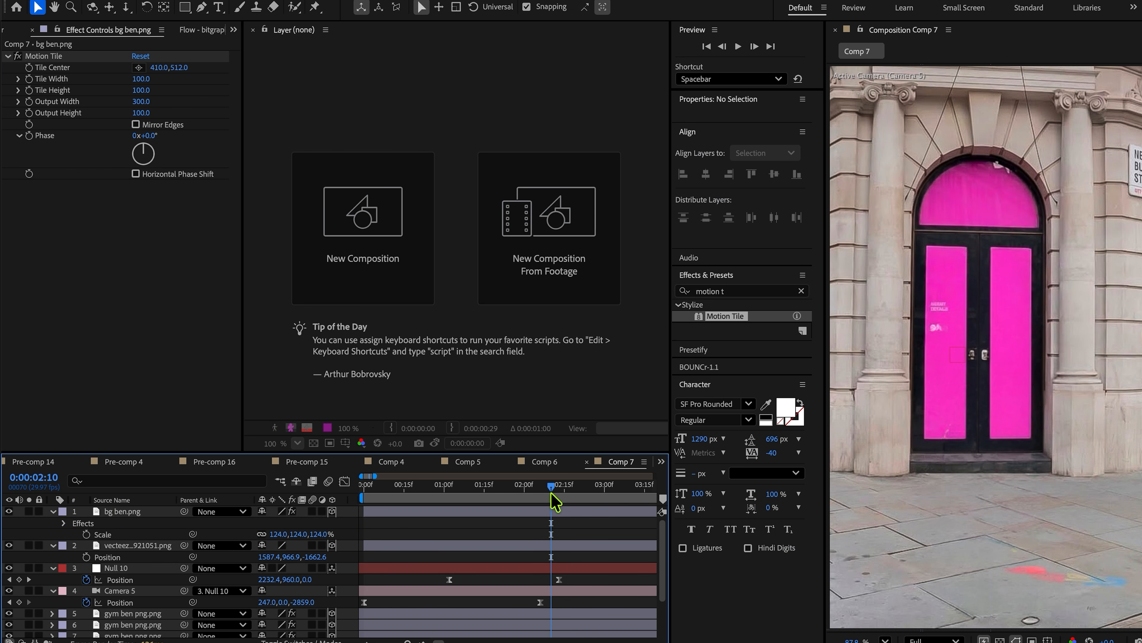
# Step: Reduce bg ben.png's Motion Tile output width to 200 and place the layer directly below the building in the layer stack
pyautogui.moveTo(551, 490); pyautogui.dragTo(492, 521)
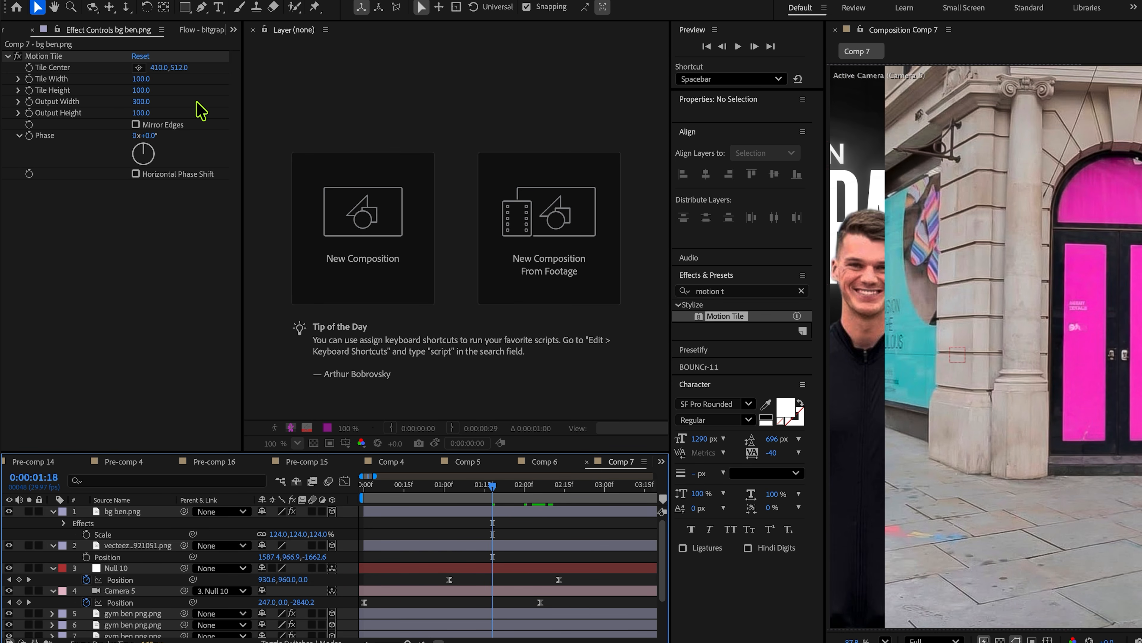
pyautogui.moveTo(141, 108); pyautogui.dragTo(136, 104)
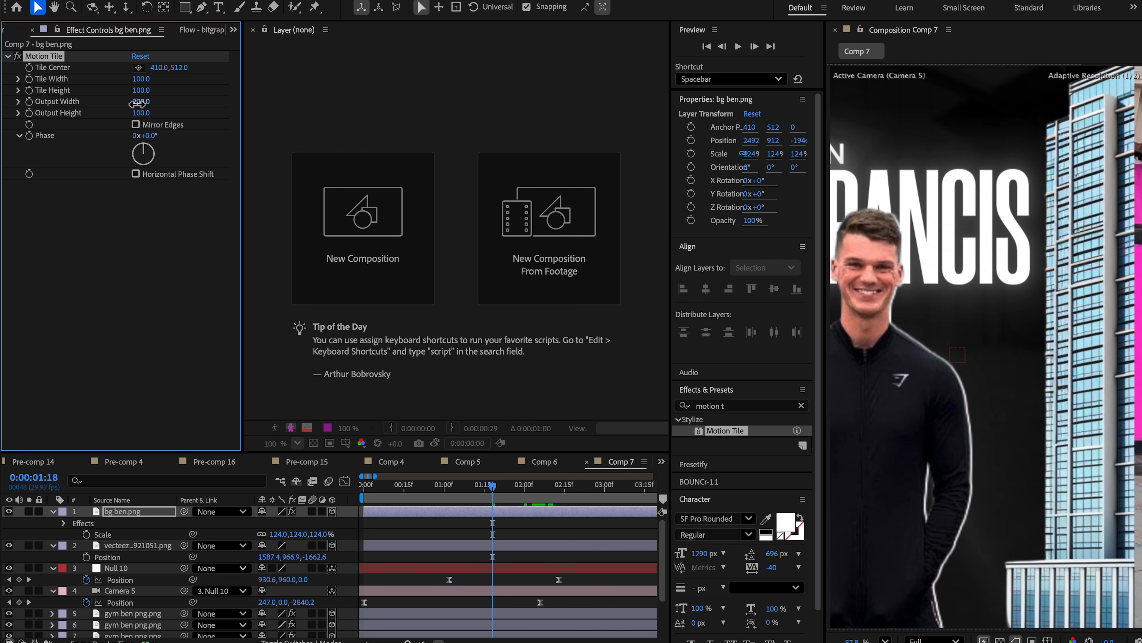
pyautogui.click(141, 522)
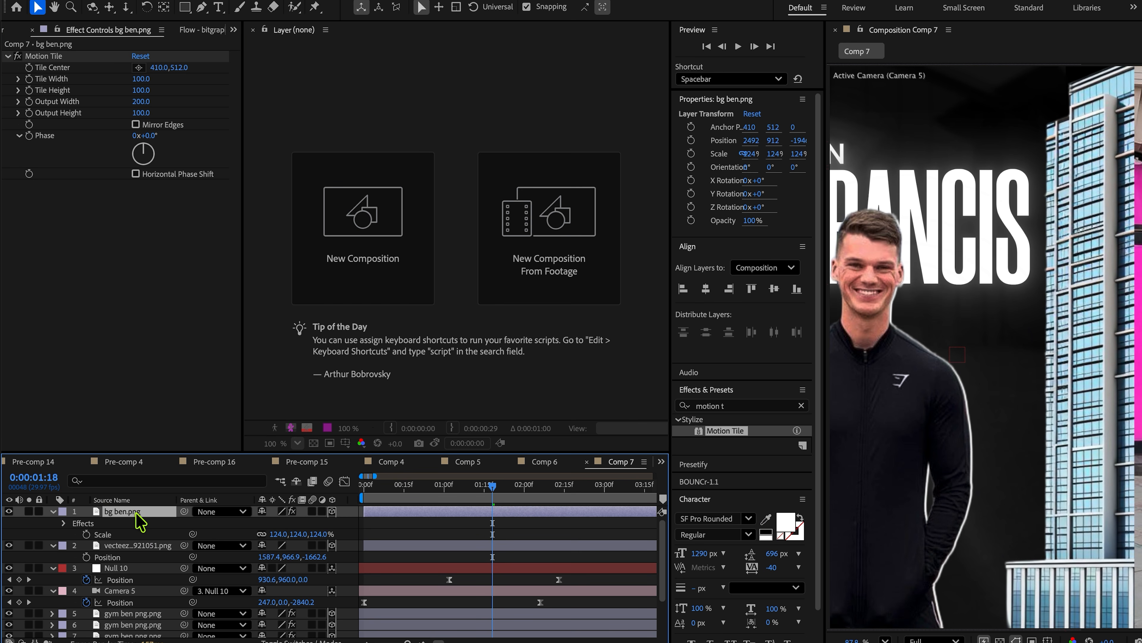
pyautogui.moveTo(134, 568); pyautogui.dragTo(134, 566)
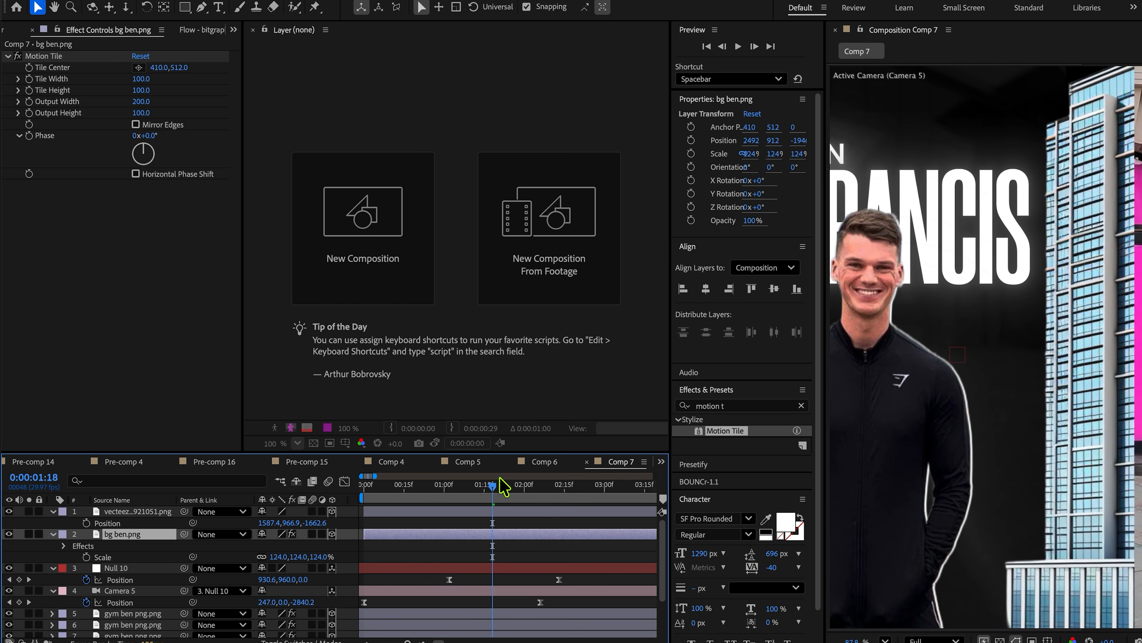
# Step: Push bg ben.png back in depth to about Z -1620 so the building passes in front of it
pyautogui.moveTo(493, 494); pyautogui.dragTo(535, 493)
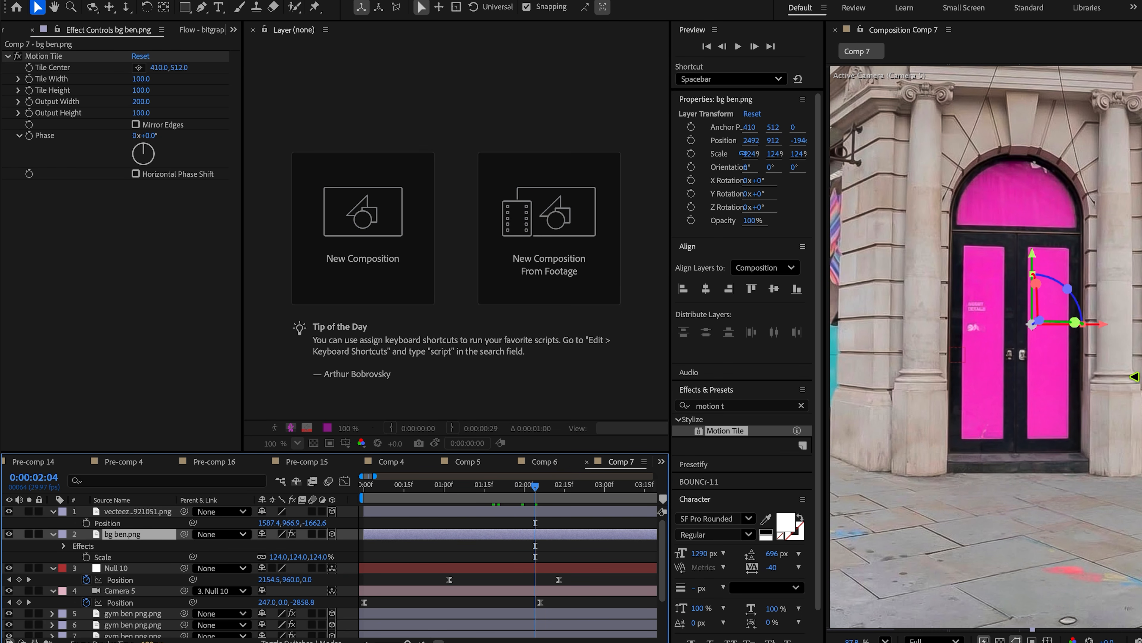
pyautogui.moveTo(1034, 321); pyautogui.dragTo(1035, 326)
pyautogui.moveTo(535, 488); pyautogui.dragTo(508, 499)
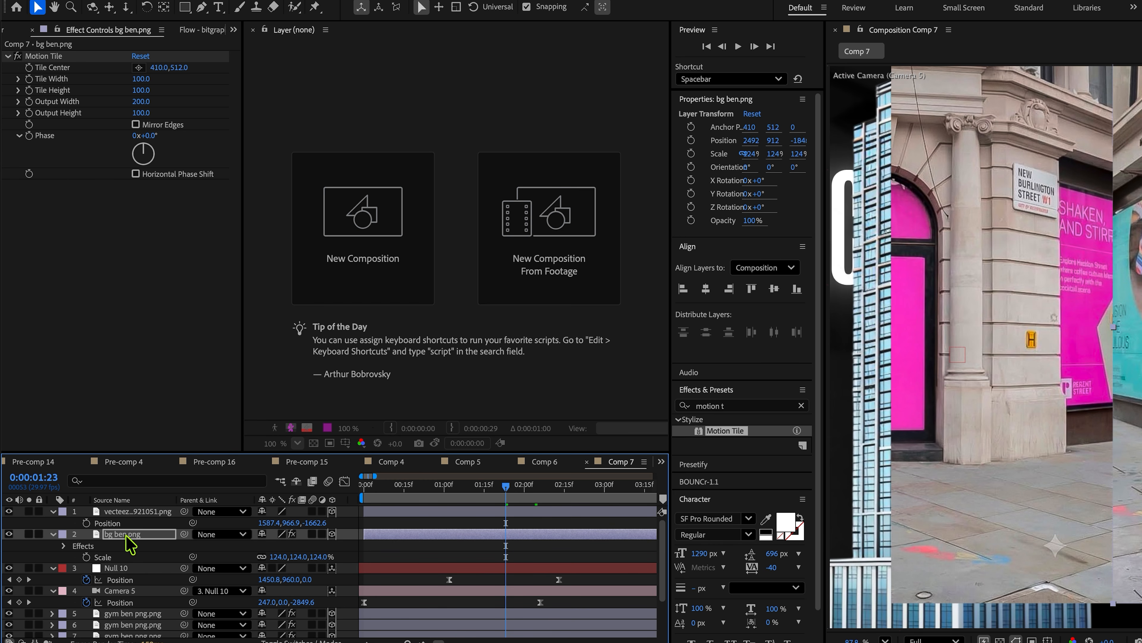
pyautogui.scroll(-4, 1011, 417)
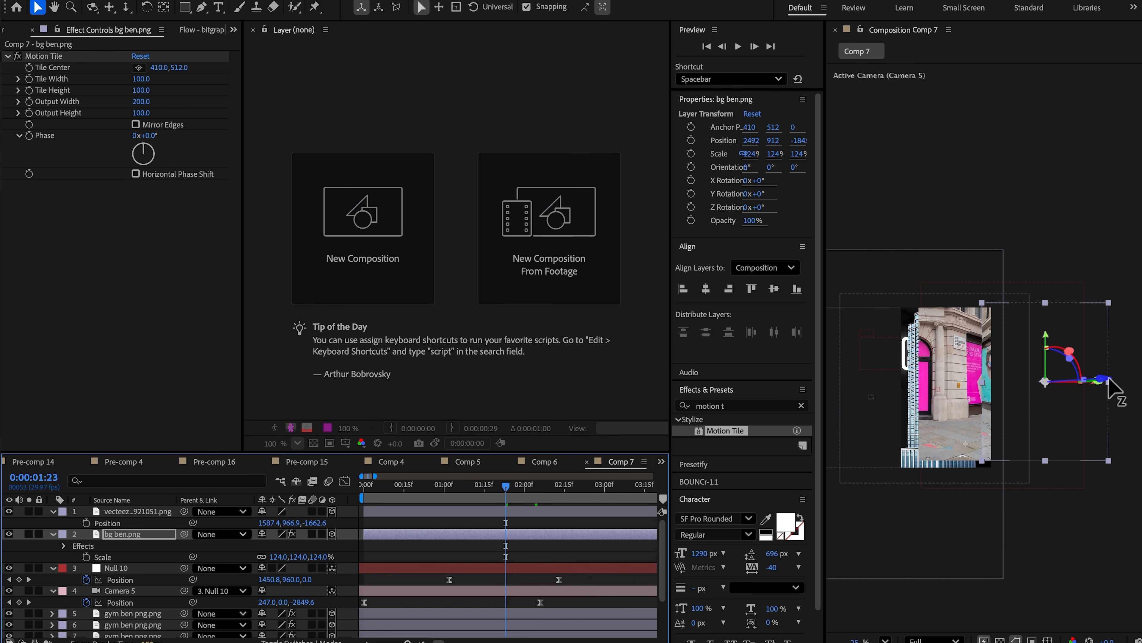
pyautogui.moveTo(1108, 379); pyautogui.dragTo(1084, 382)
pyautogui.click(884, 638)
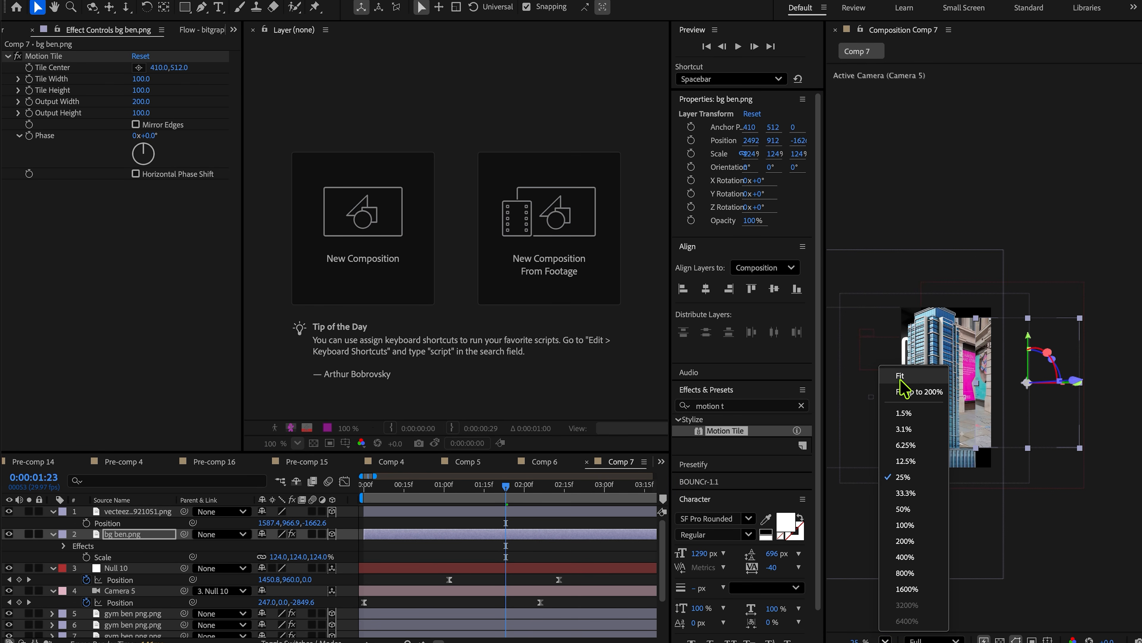
pyautogui.click(897, 391)
# Step: Save the project and scale bg ben.png up to 147%
pyautogui.press('s')
pyautogui.hotkey('ctrl', 's')
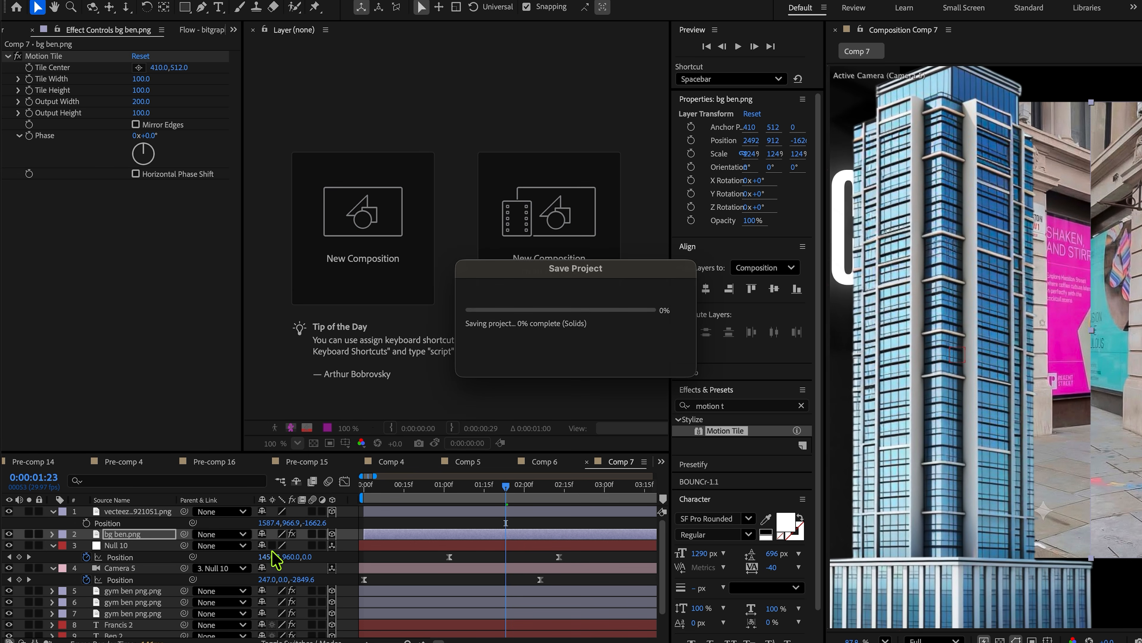
pyautogui.press('s')
pyautogui.moveTo(275, 546); pyautogui.dragTo(290, 546)
pyautogui.click(864, 462)
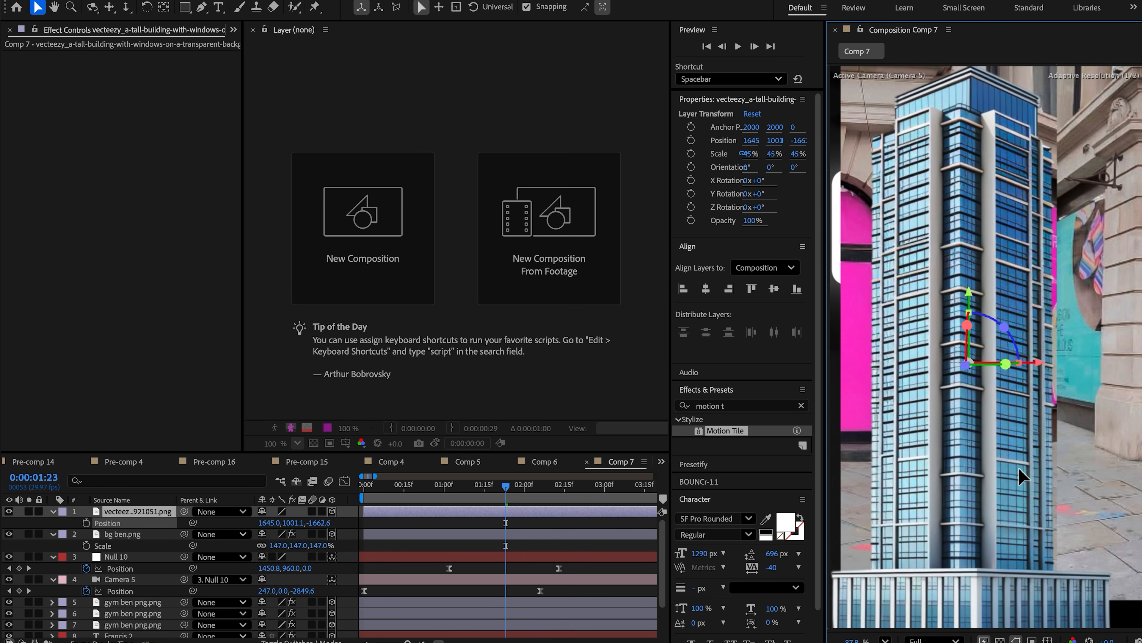
pyautogui.click(548, 530)
pyautogui.moveTo(1015, 507); pyautogui.dragTo(1041, 513)
# Step: At 0:00:02:15, reposition bg ben.png to about X 2496, Y 934 and scale it to 154% so it covers the frame
pyautogui.moveTo(512, 486); pyautogui.dragTo(564, 486)
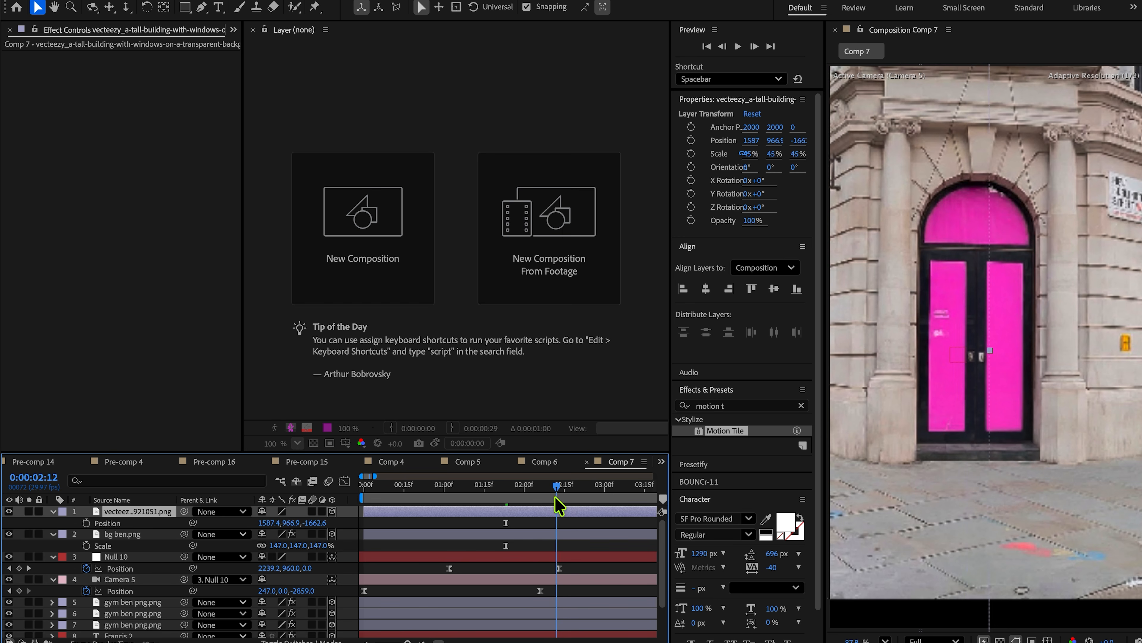
pyautogui.click(1033, 530)
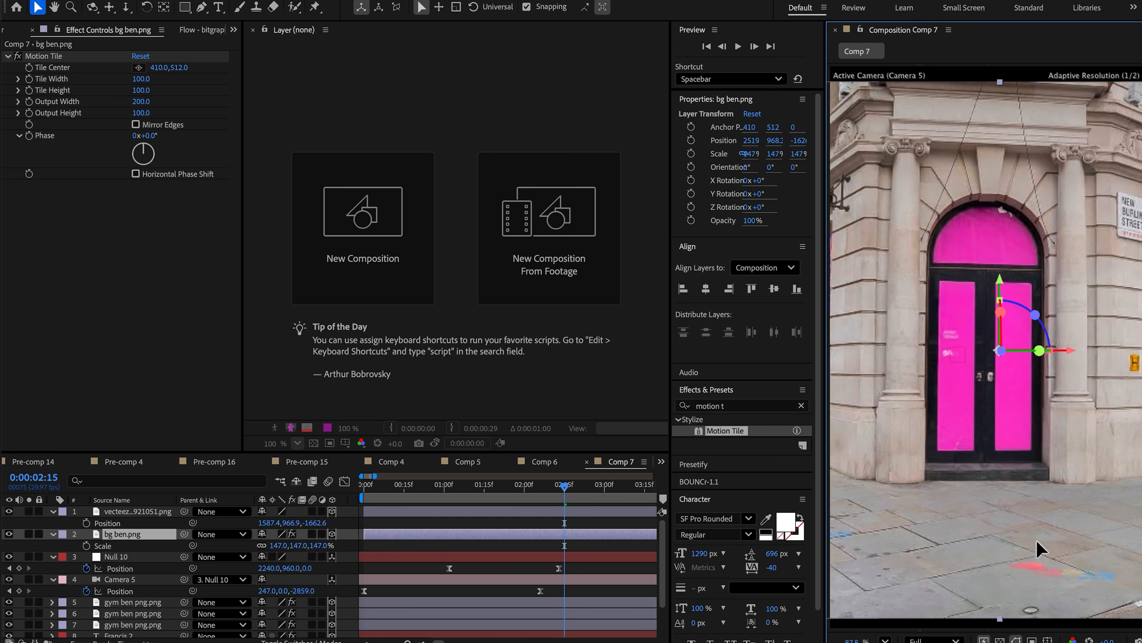
pyautogui.moveTo(1033, 548); pyautogui.dragTo(1030, 544)
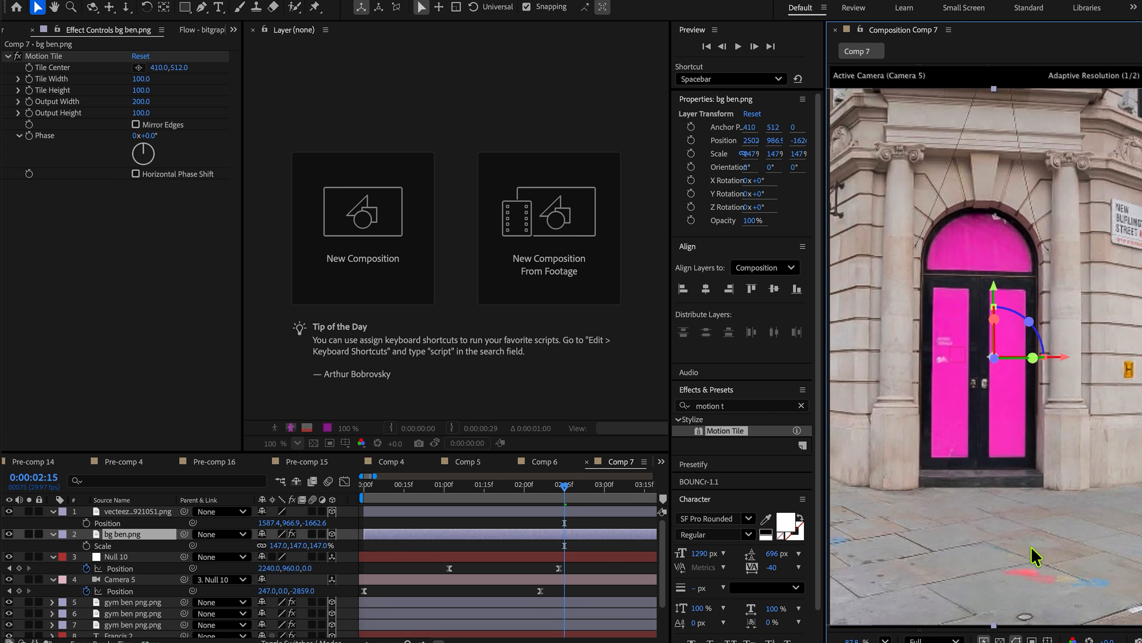
pyautogui.click(885, 639)
pyautogui.click(904, 380)
pyautogui.moveTo(1017, 486); pyautogui.dragTo(1016, 464)
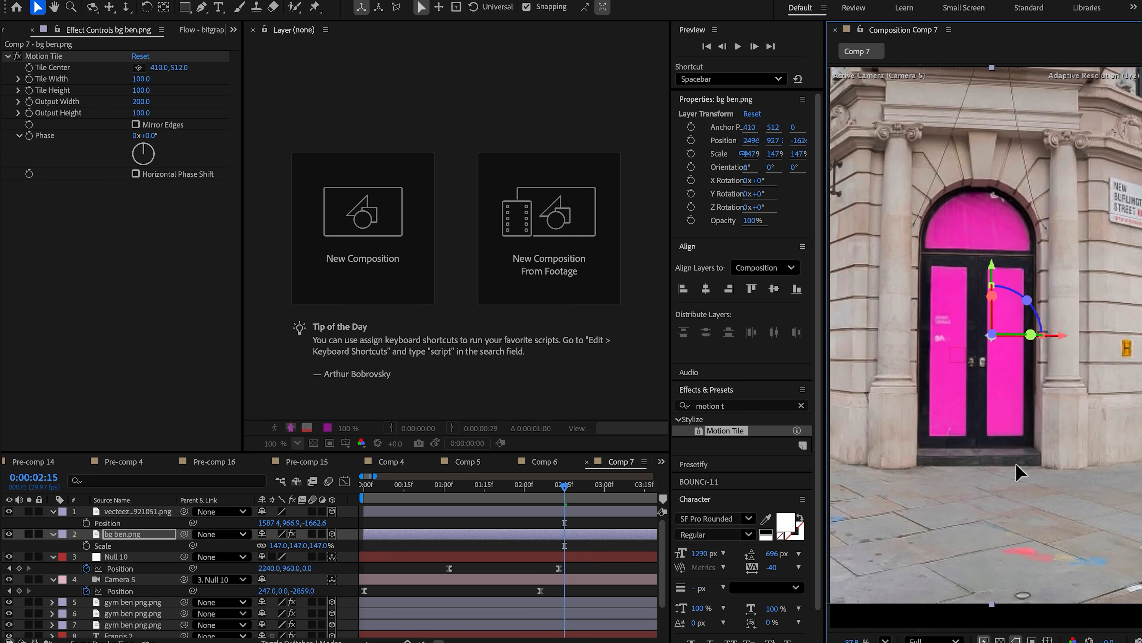
pyautogui.moveTo(273, 545); pyautogui.dragTo(283, 548)
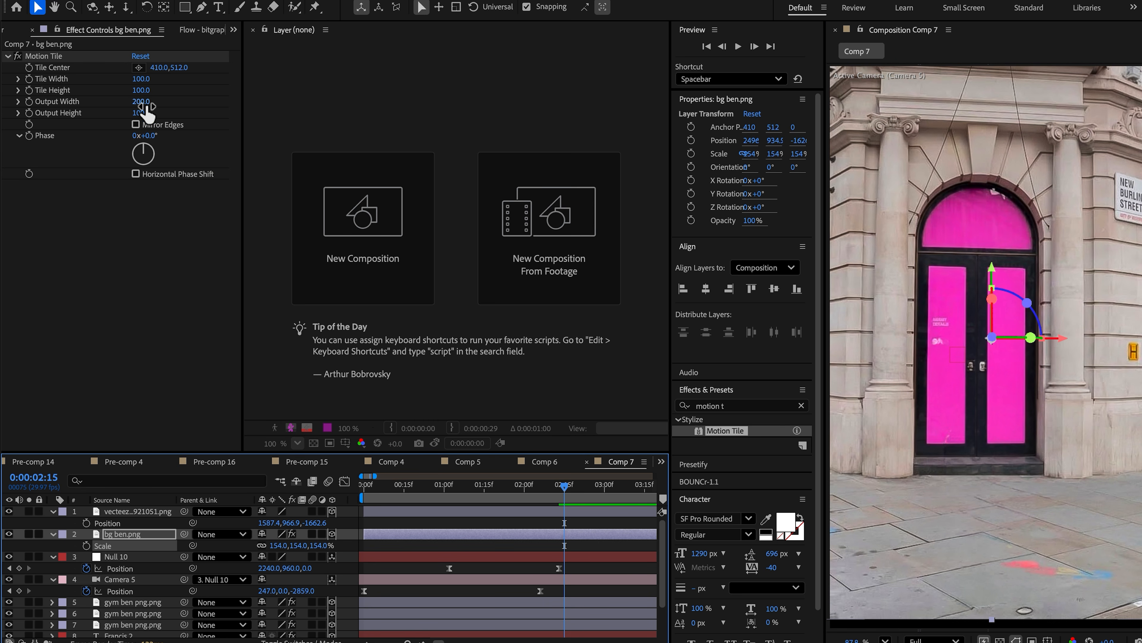
# Step: Set bg ben.png's Motion Tile output height to 260 and output width to 140, with Mirror Edges enabled
pyautogui.moveTo(140, 113); pyautogui.dragTo(154, 115)
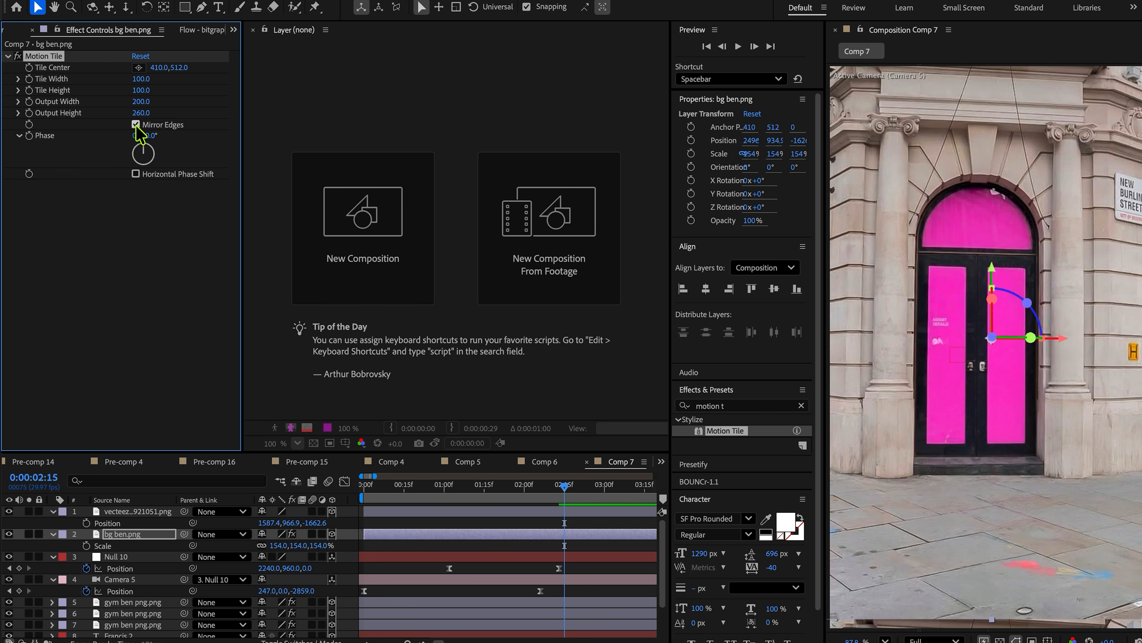
pyautogui.click(580, 568)
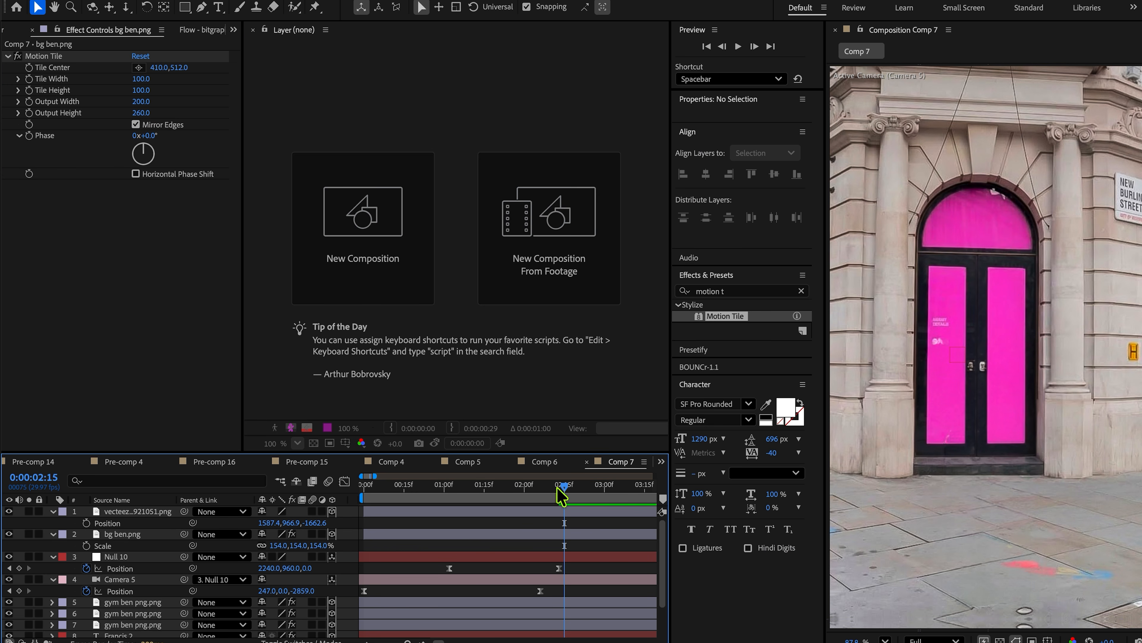
pyautogui.moveTo(558, 488); pyautogui.dragTo(506, 495)
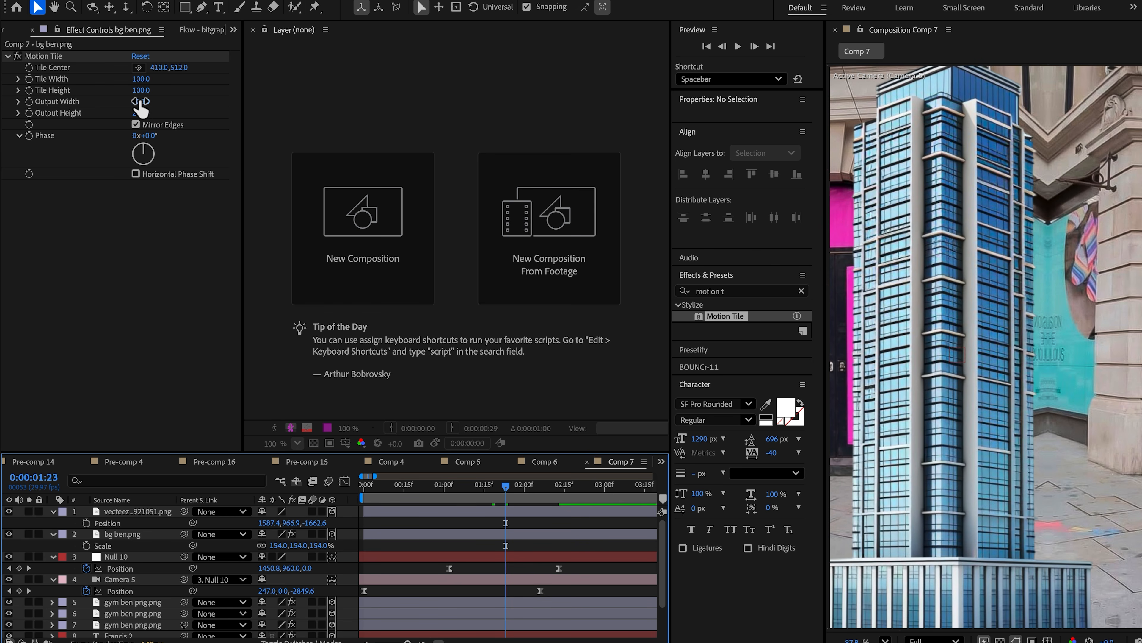
pyautogui.moveTo(140, 103); pyautogui.dragTo(137, 101)
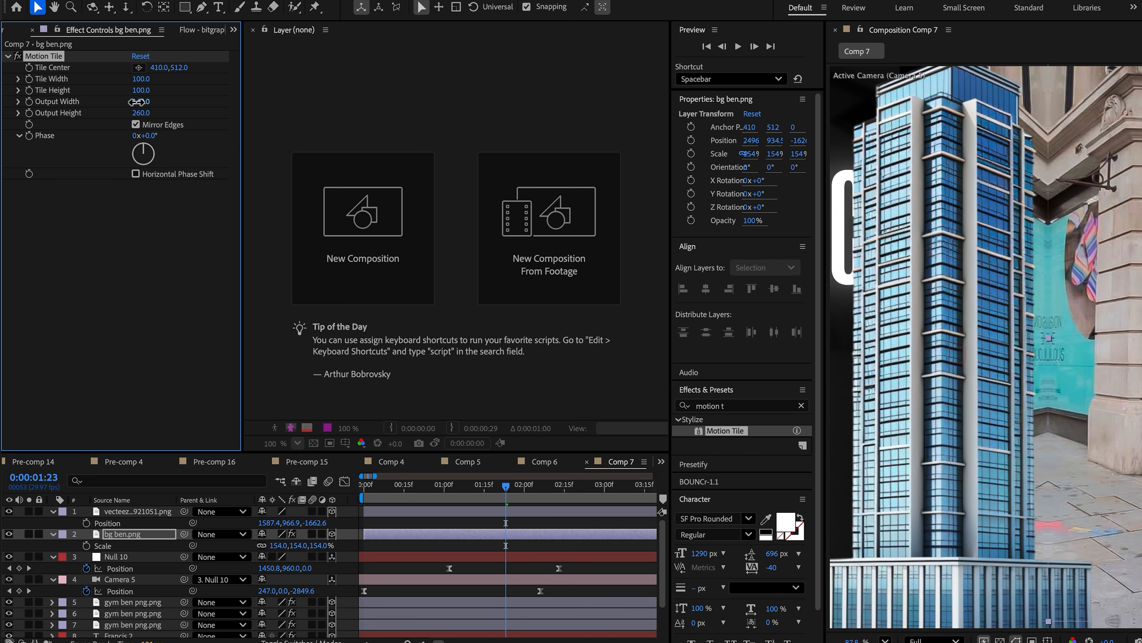
# Step: Preview the animation, slow the slide by moving Null 10's last position keyframe just past the 3-second mark, and preview it again
pyautogui.moveTo(491, 498); pyautogui.dragTo(366, 499)
pyautogui.press('space')
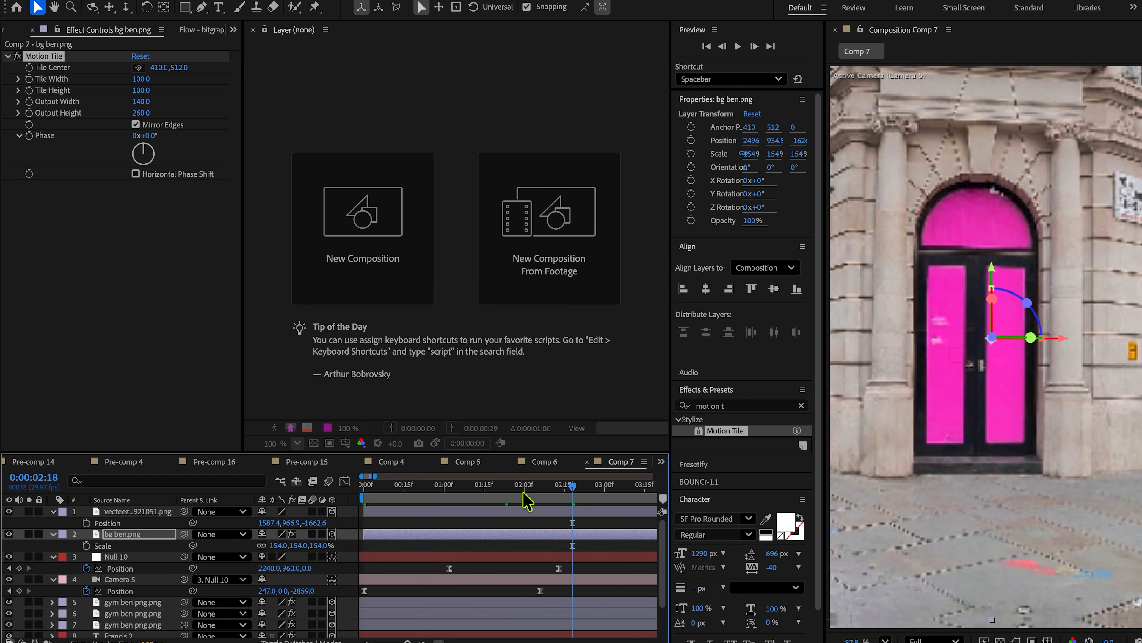
pyautogui.press('space')
pyautogui.moveTo(559, 569); pyautogui.dragTo(615, 568)
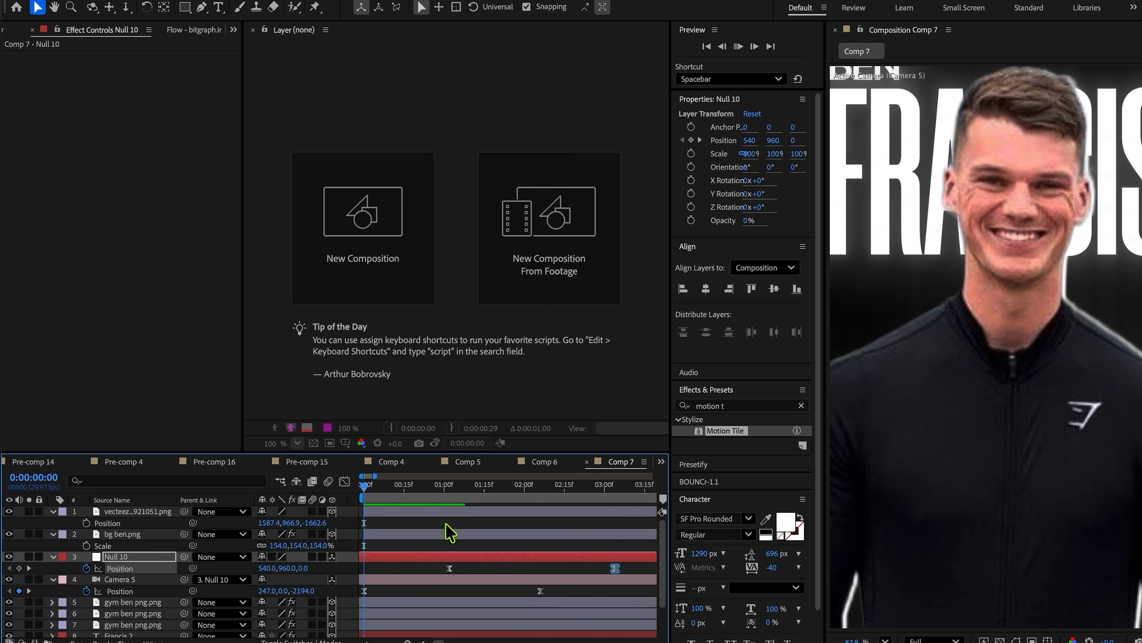
pyautogui.press('space')
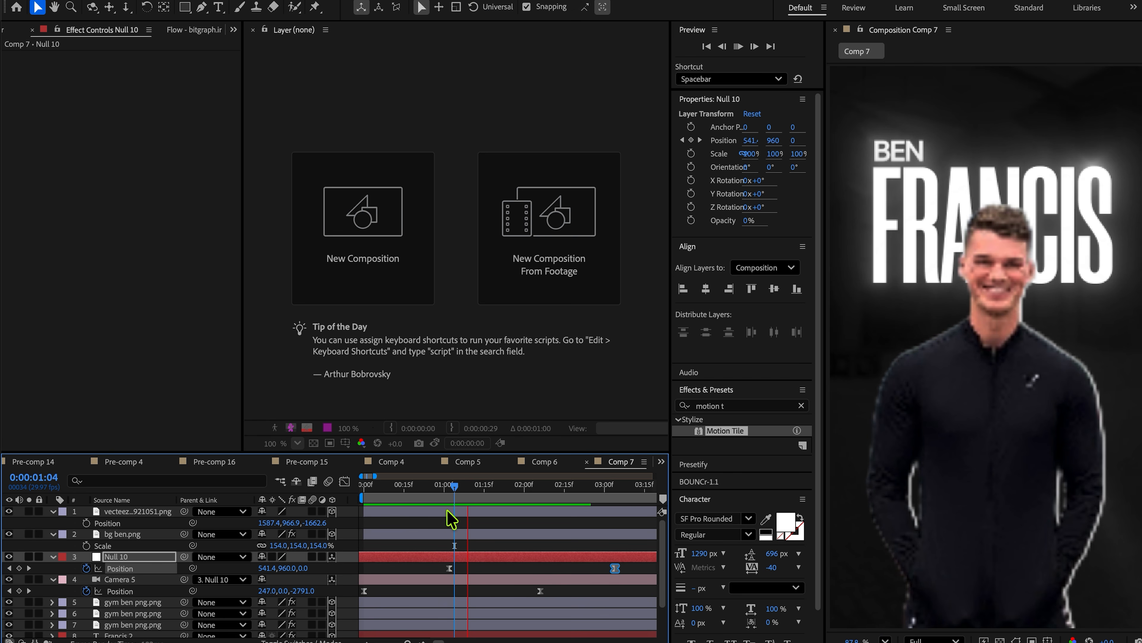
pyautogui.press('space')
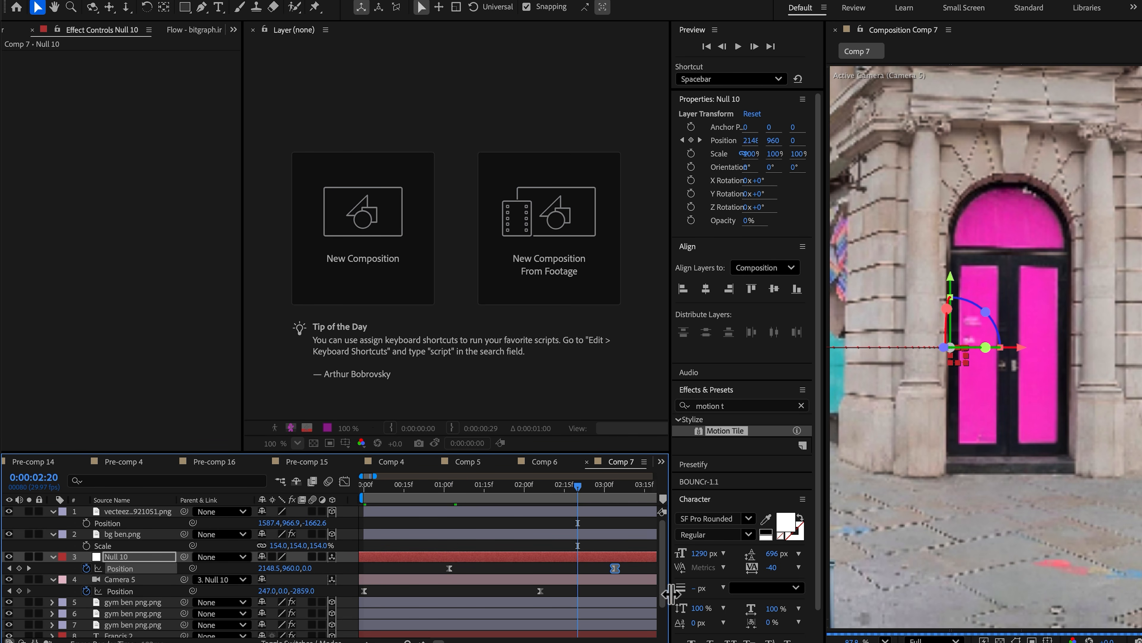
# Step: At 0:00:02:00, apply CC Vignette to the foreground building layer and set its Amount to 137
pyautogui.moveTo(564, 492); pyautogui.dragTo(524, 494)
pyautogui.click(115, 533)
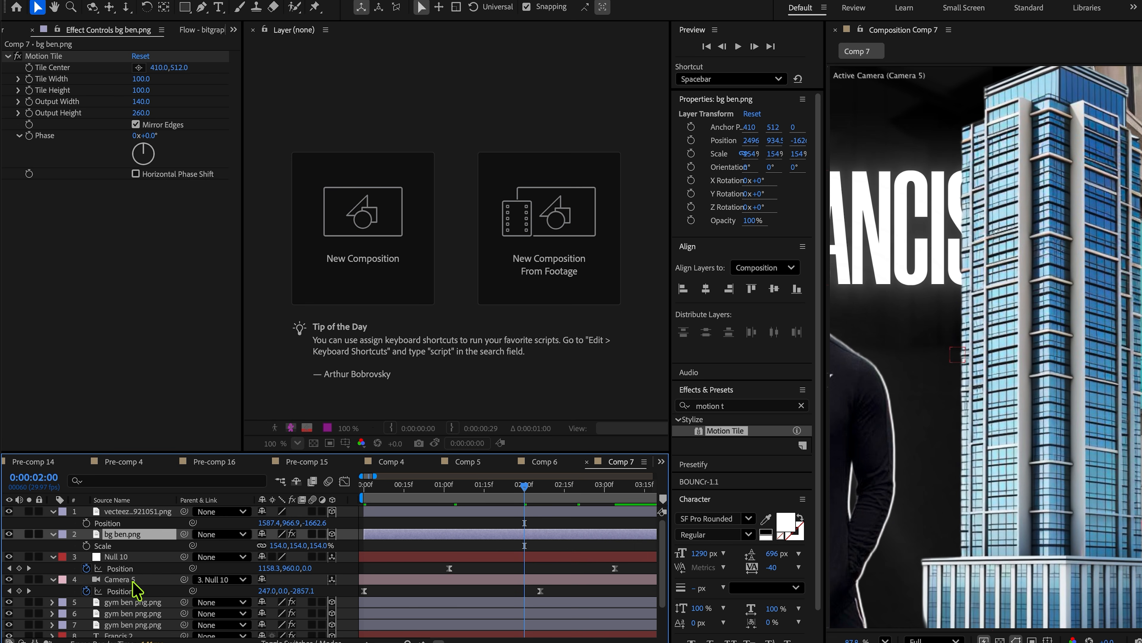
pyautogui.click(135, 603)
pyautogui.click(137, 510)
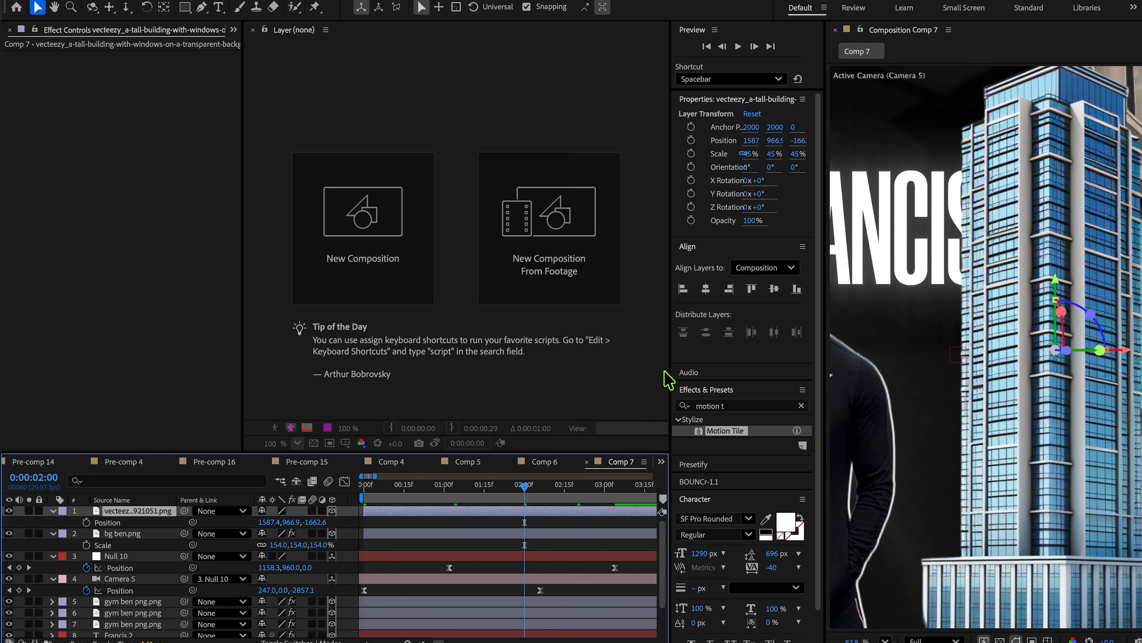
pyautogui.click(732, 403)
pyautogui.write('cc v')
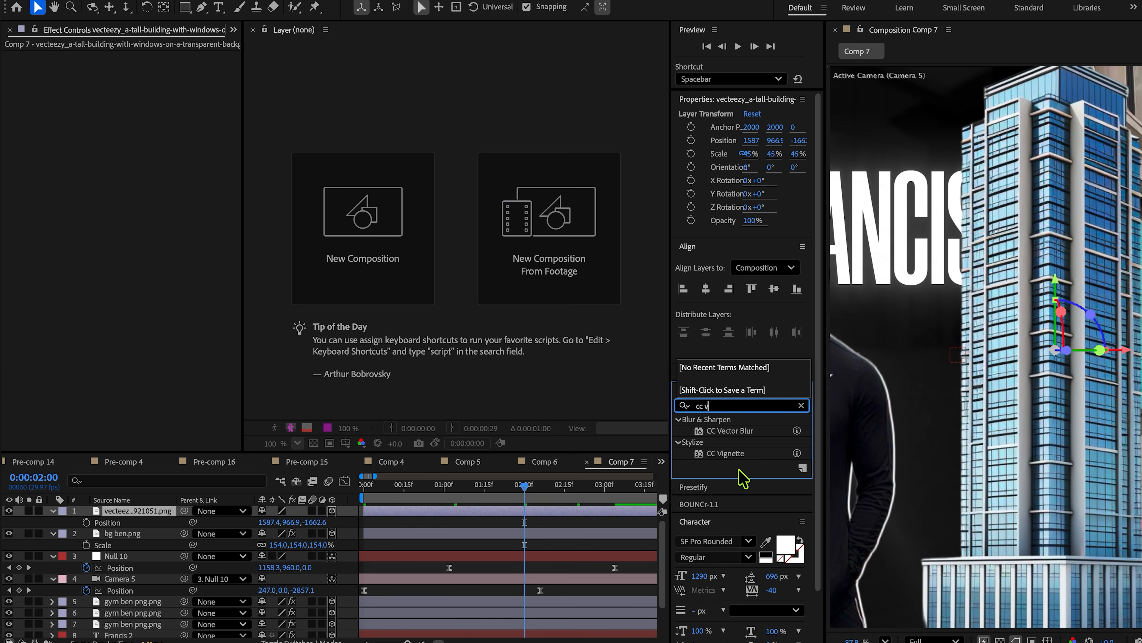
pyautogui.doubleClick(728, 454)
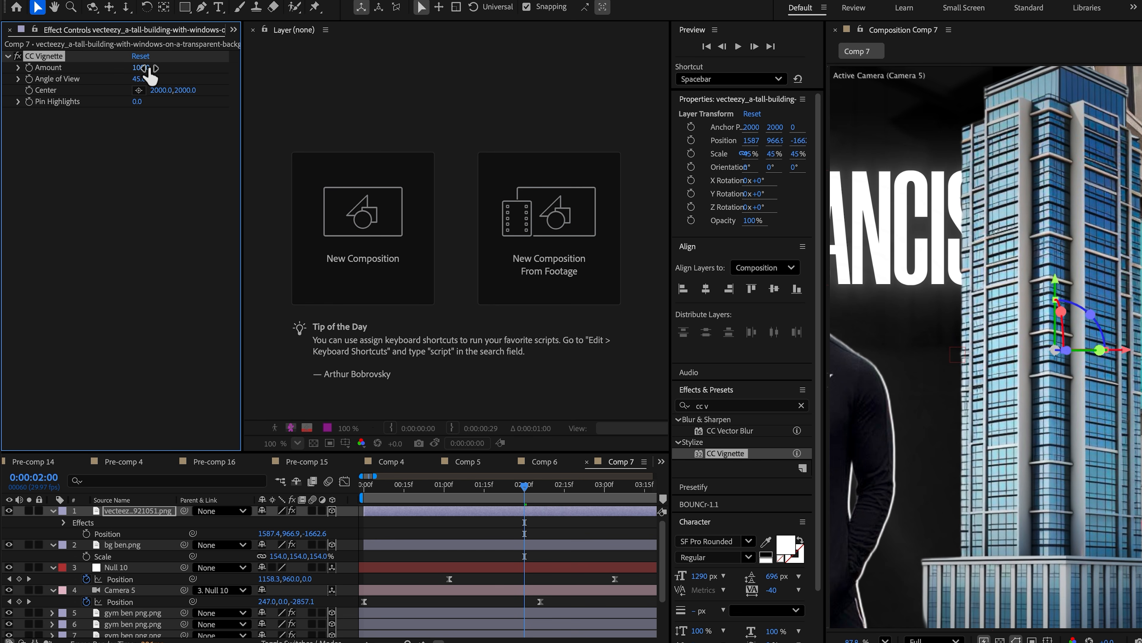
pyautogui.moveTo(147, 68); pyautogui.dragTo(170, 72)
# Step: Apply the Tint effect to the building layer, preview the animation, and move to 0:00:03:06
pyautogui.click(722, 405)
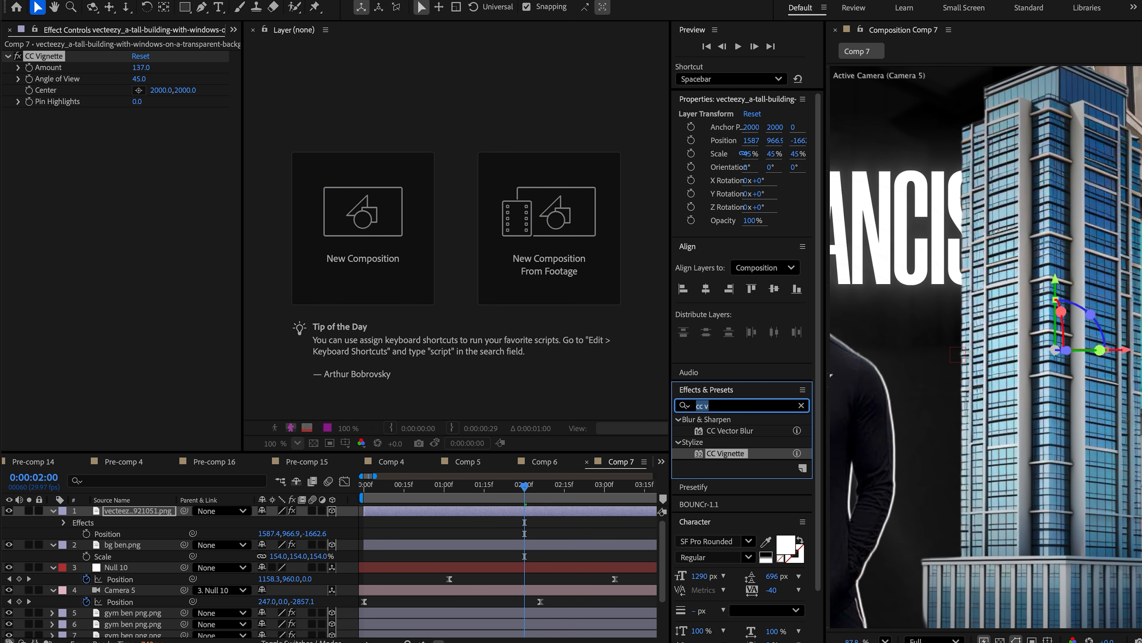
pyautogui.write('tint')
pyautogui.doubleClick(723, 477)
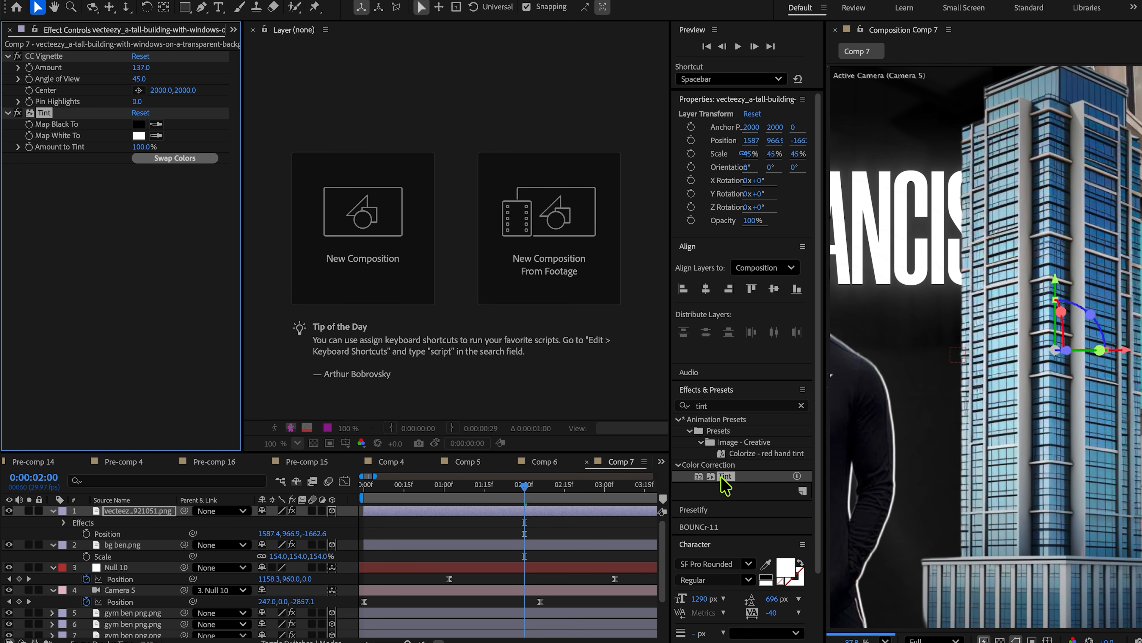
pyautogui.press('Home')
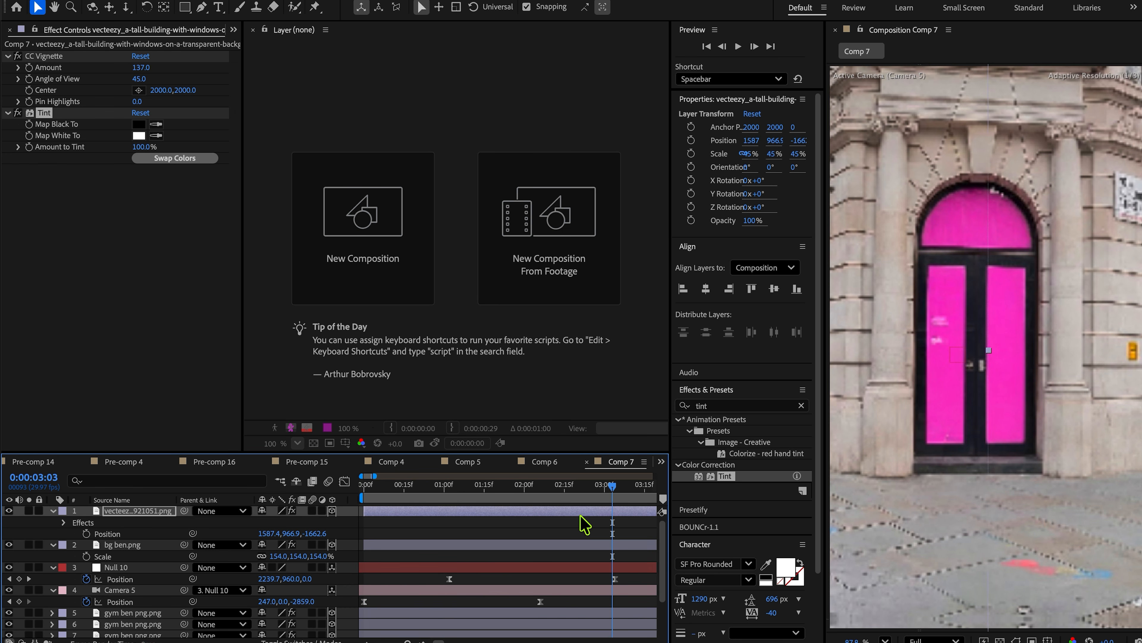
pyautogui.press('space')
pyautogui.click(634, 537)
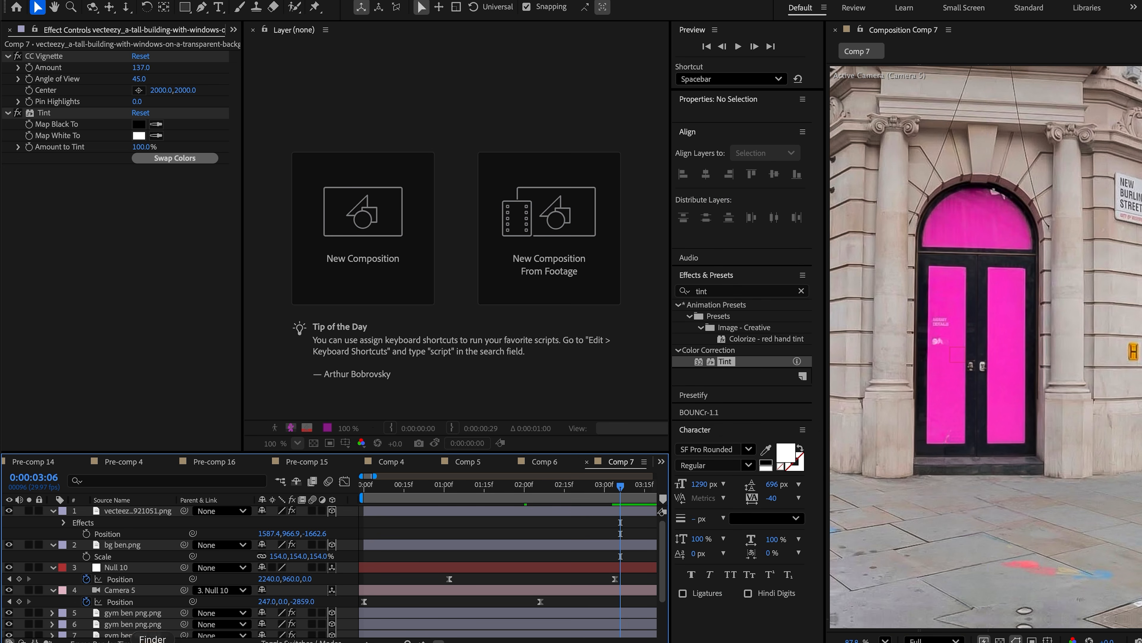
# Step: Bring ben gym.png from Finder into Comp 7 as the top layer, scale it to 166%, and make it a 3D layer
pyautogui.click(153, 641)
pyautogui.moveTo(679, 223); pyautogui.dragTo(143, 527)
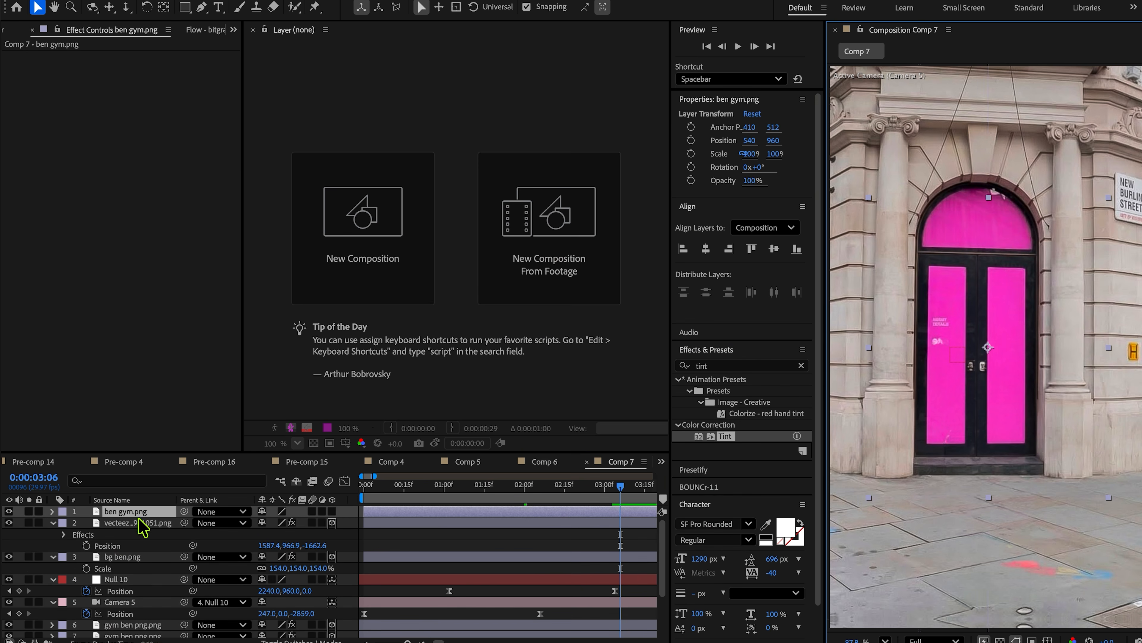
pyautogui.press('s')
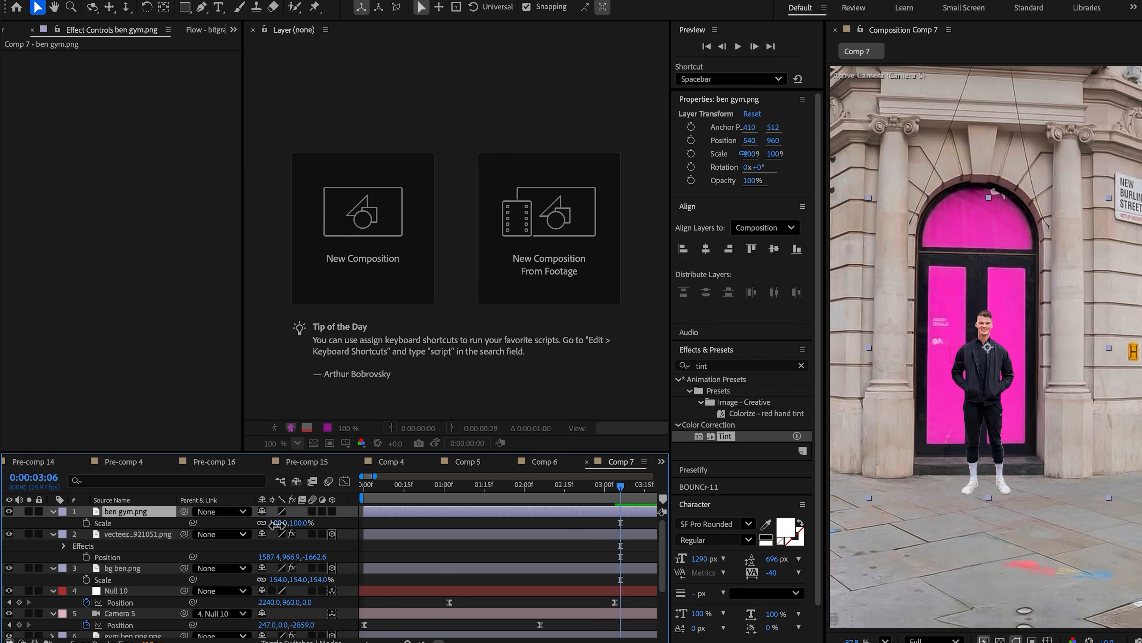
pyautogui.moveTo(280, 522); pyautogui.dragTo(324, 533)
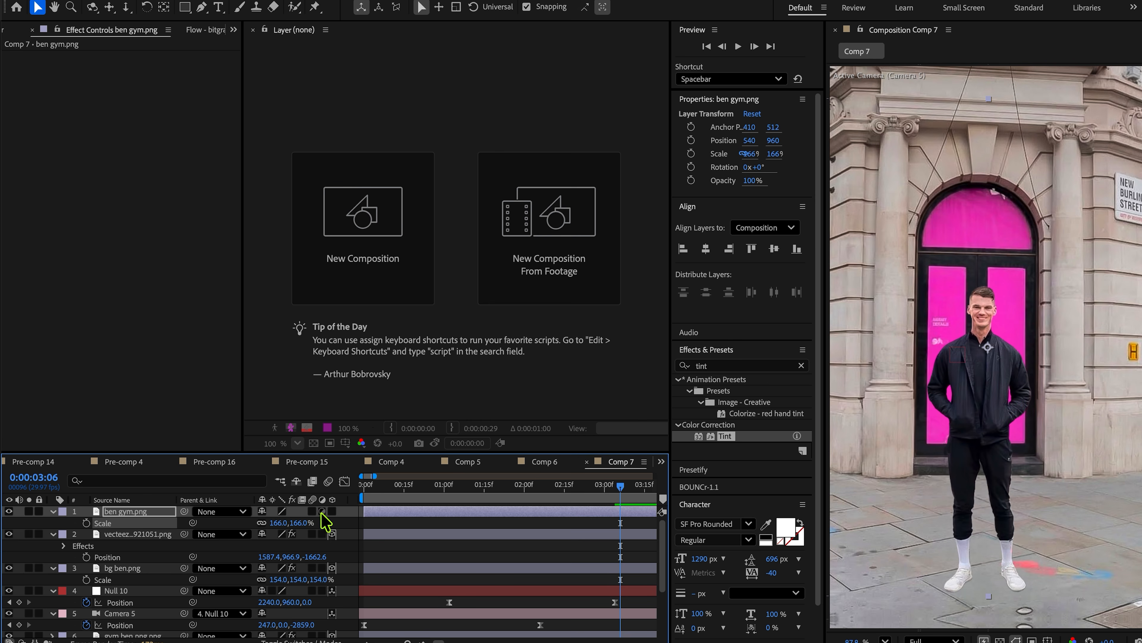
pyautogui.click(332, 511)
# Step: Copy the building layer's position onto ben gym.png so it sits at the same depth
pyautogui.click(121, 523)
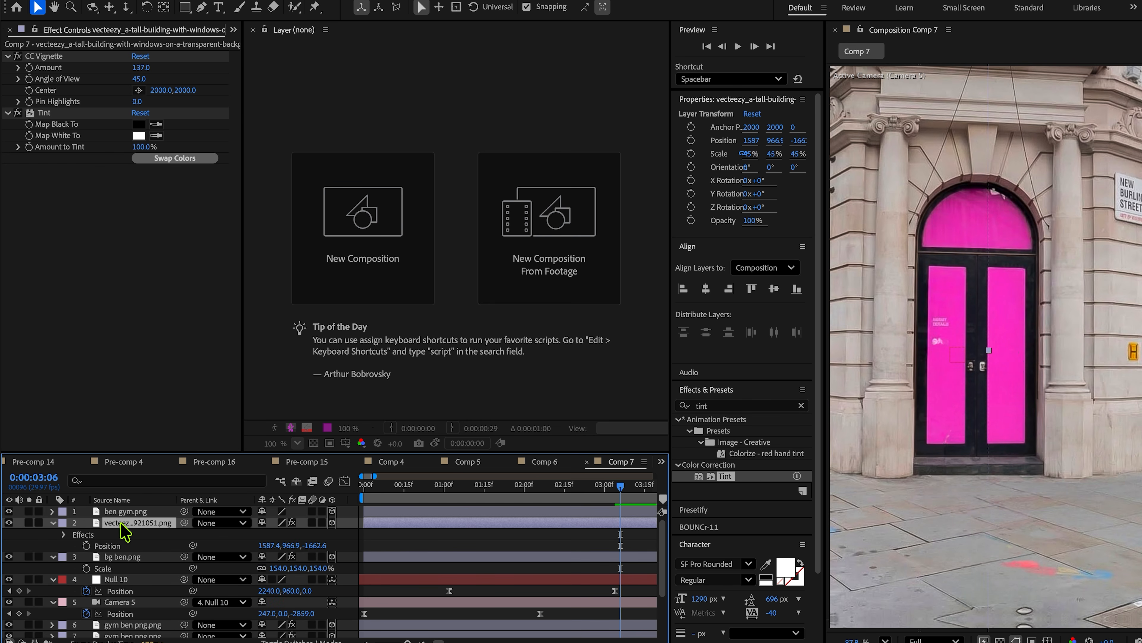
pyautogui.press('u')
pyautogui.press('p')
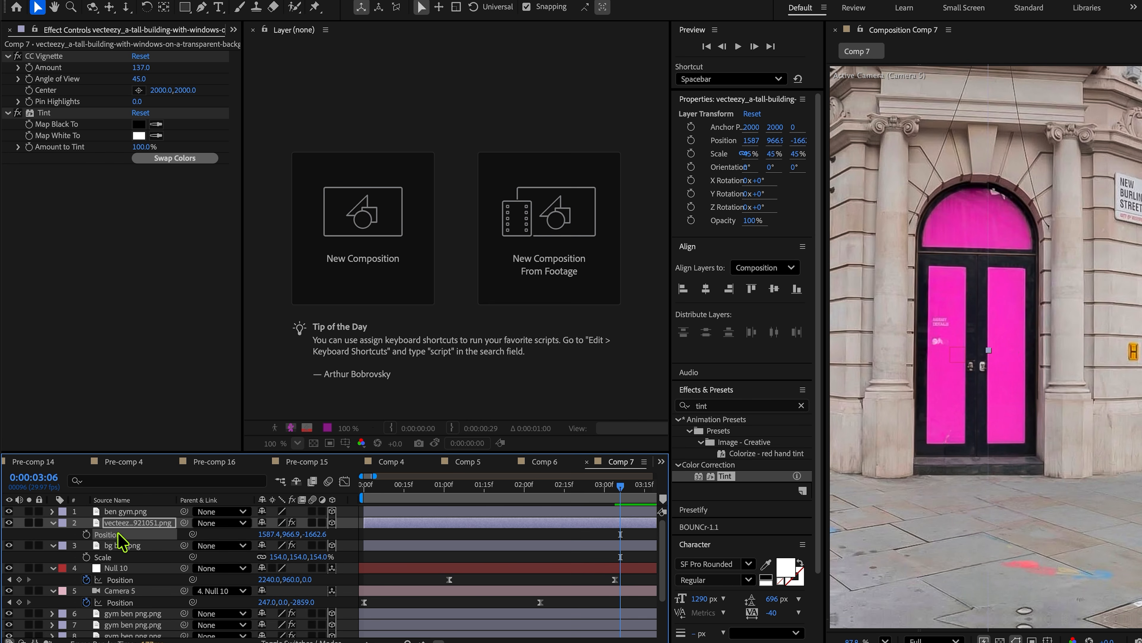
pyautogui.click(140, 512)
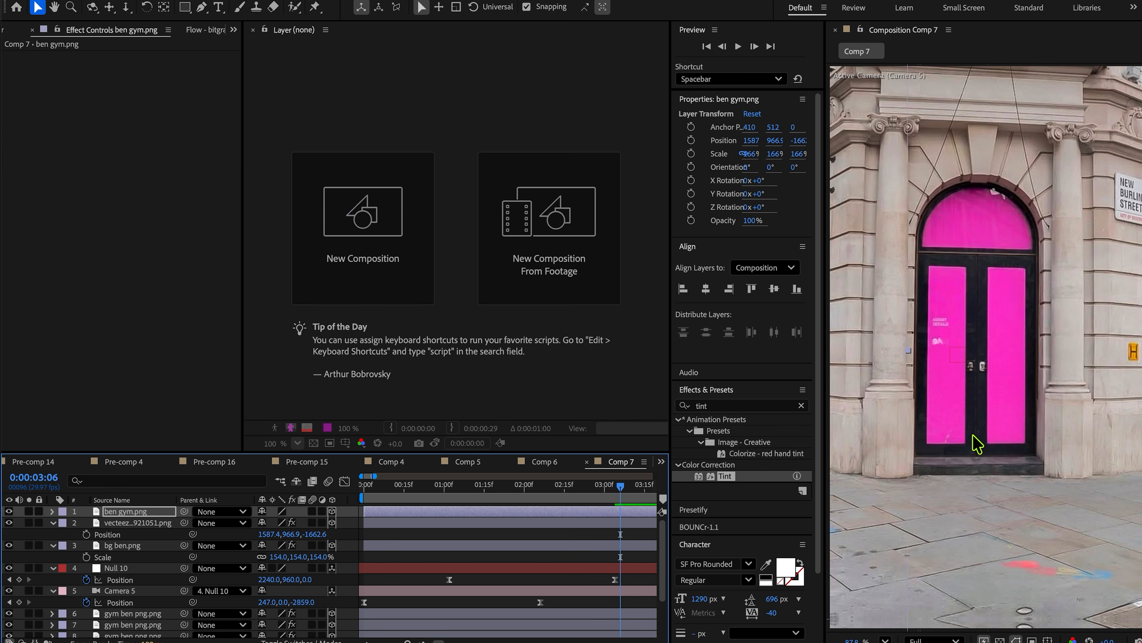
# Step: Move ben gym.png in front of the pink doorway, at about X 2514, Y 895
pyautogui.scroll(-3, 1080, 464)
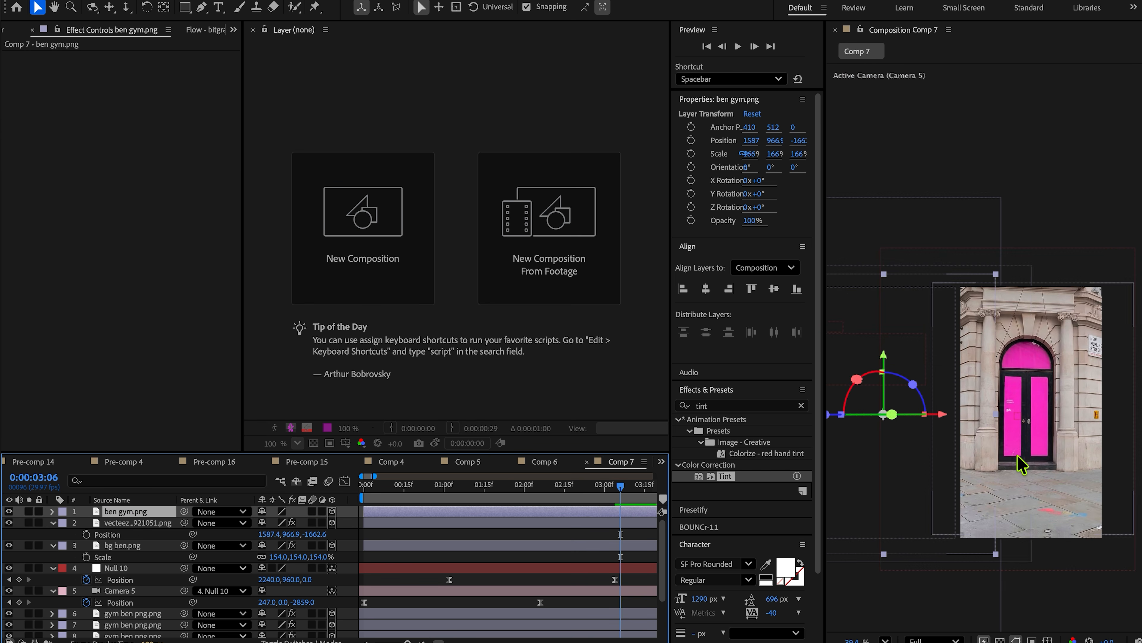
pyautogui.moveTo(883, 481); pyautogui.dragTo(1058, 501)
pyautogui.click(884, 639)
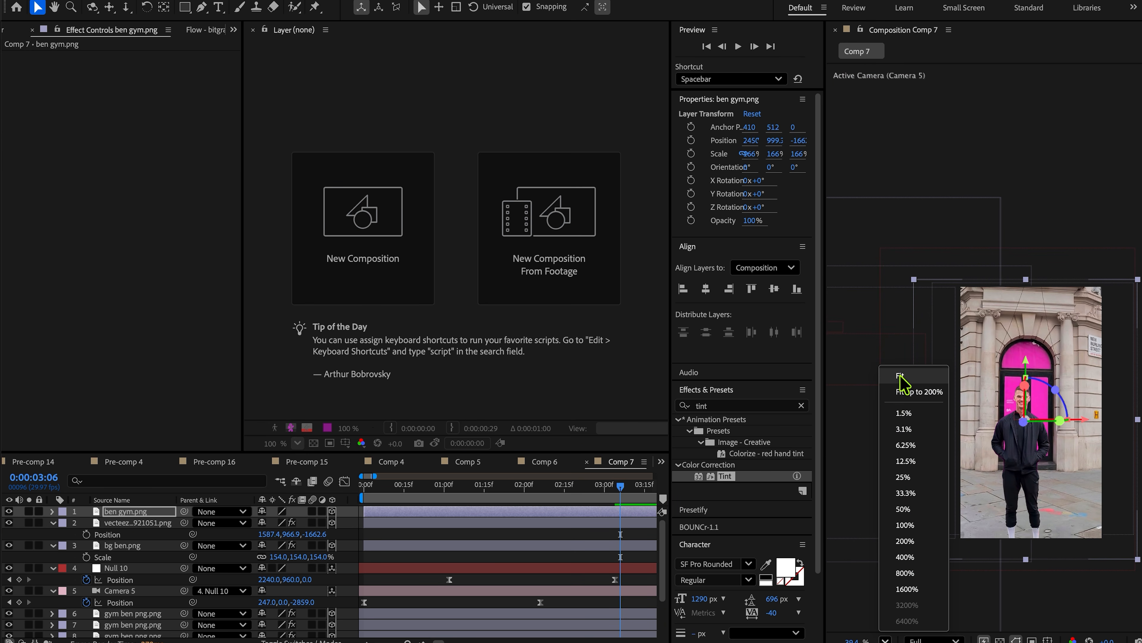
pyautogui.click(901, 380)
pyautogui.moveTo(1032, 548); pyautogui.dragTo(1038, 525)
# Step: Copy the building layer's 45% scale onto ben gym.png
pyautogui.click(116, 534)
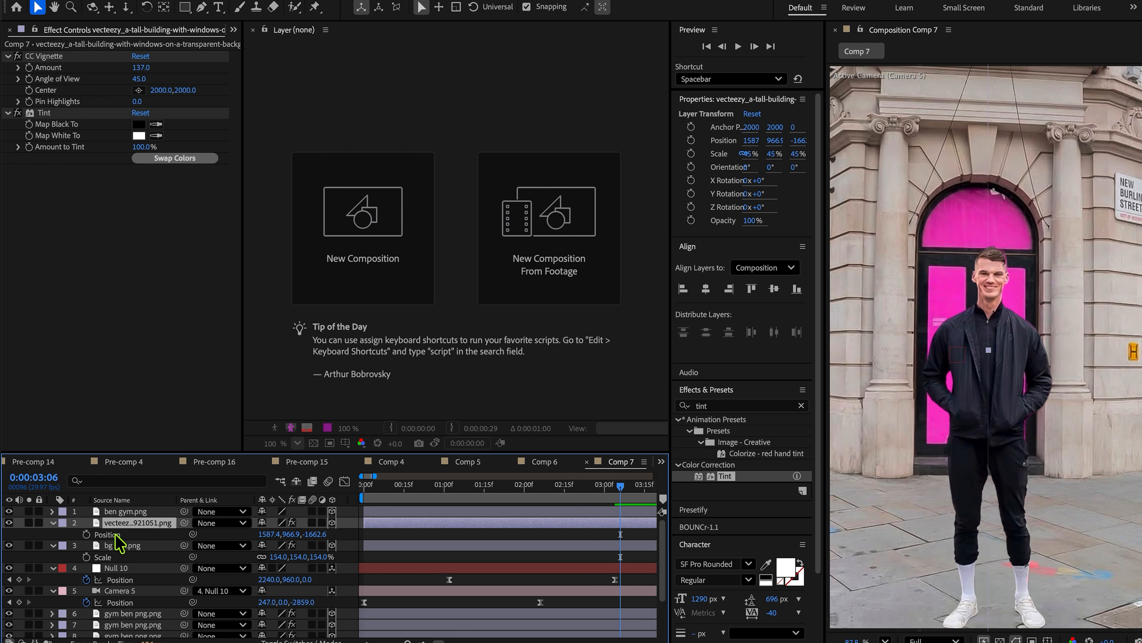
pyautogui.click(121, 513)
pyautogui.hotkey('ctrl', 'v')
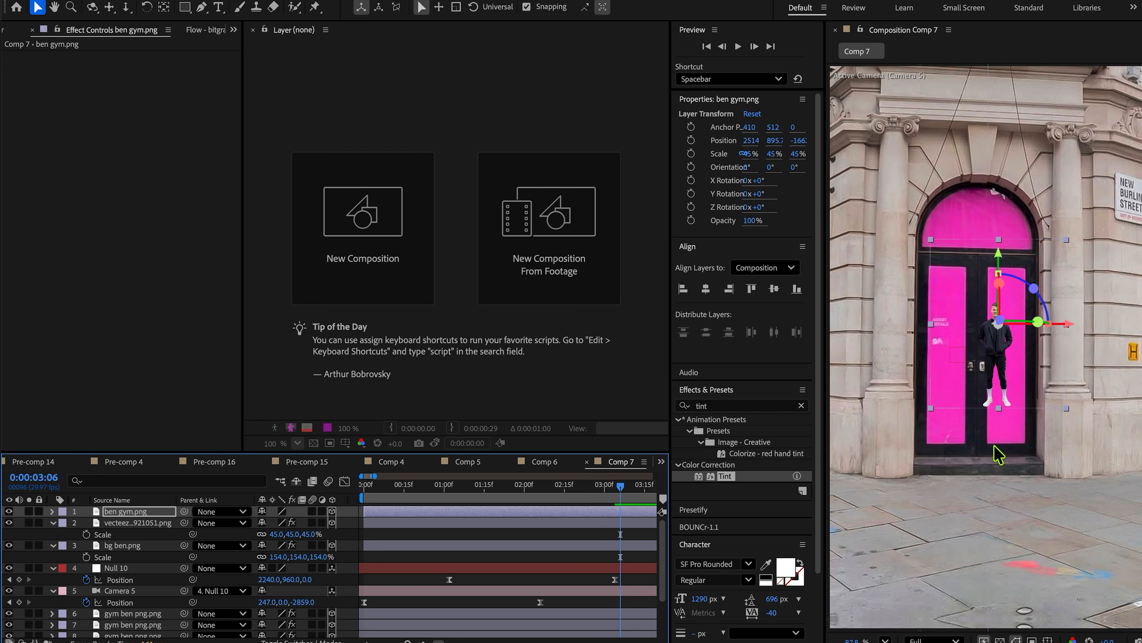
# Step: Scale ben gym.png to 132% and reposition it to about X 2499, Y 1026, standing in front of the doorway
pyautogui.moveTo(1004, 374); pyautogui.dragTo(1009, 489)
pyautogui.press('s')
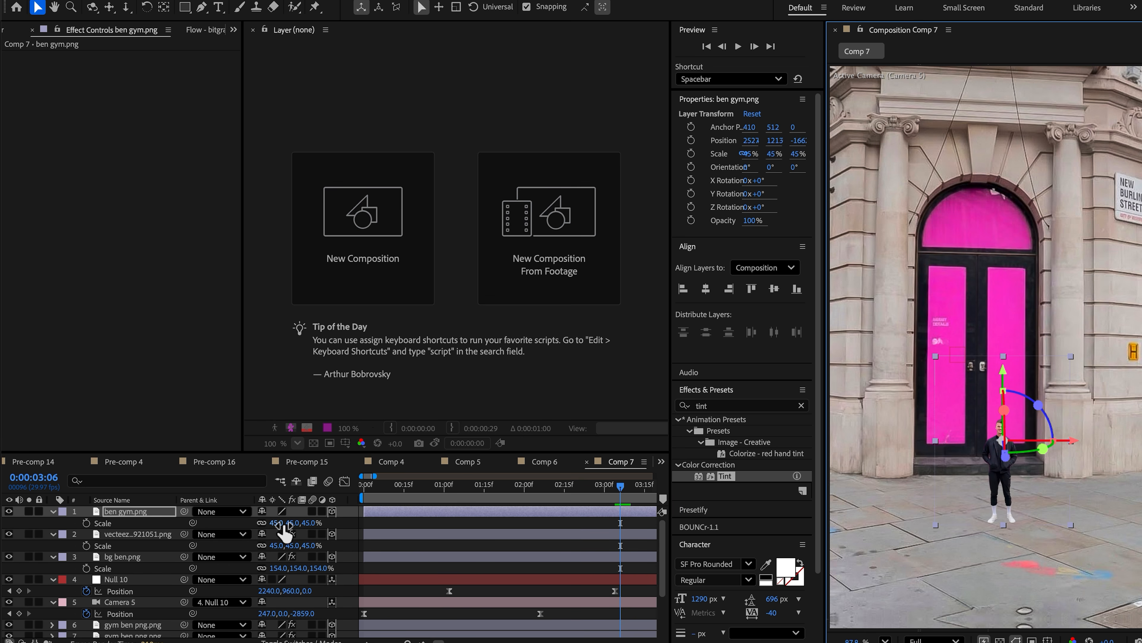
pyautogui.moveTo(280, 523); pyautogui.dragTo(381, 553)
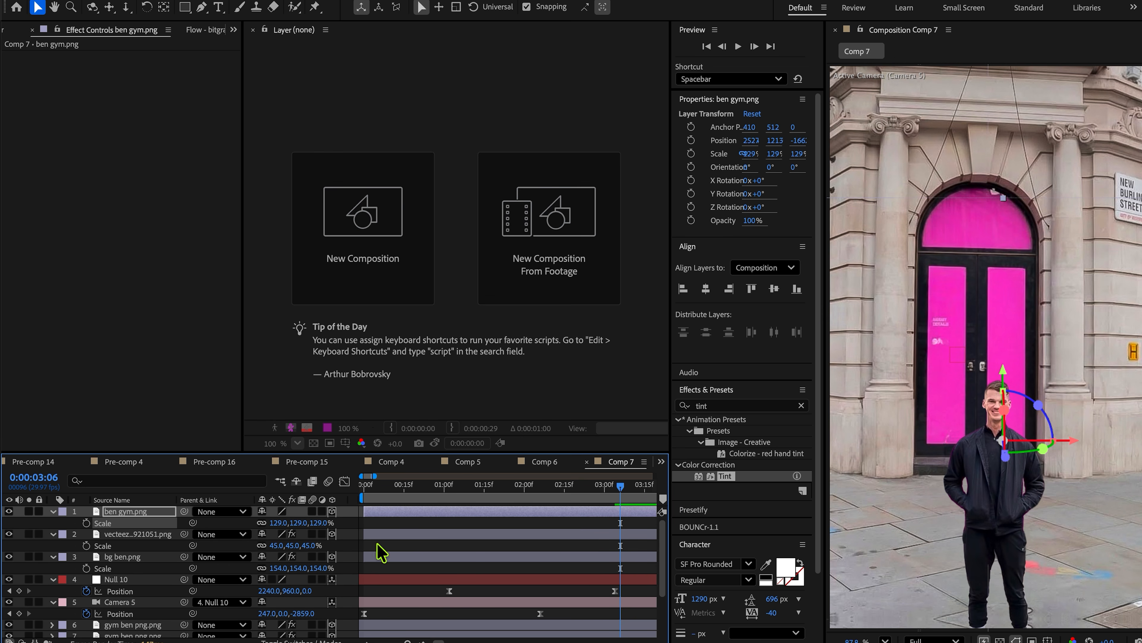
pyautogui.moveTo(1012, 588); pyautogui.dragTo(1007, 531)
pyautogui.moveTo(274, 525); pyautogui.dragTo(285, 525)
pyautogui.moveTo(970, 562); pyautogui.dragTo(970, 558)
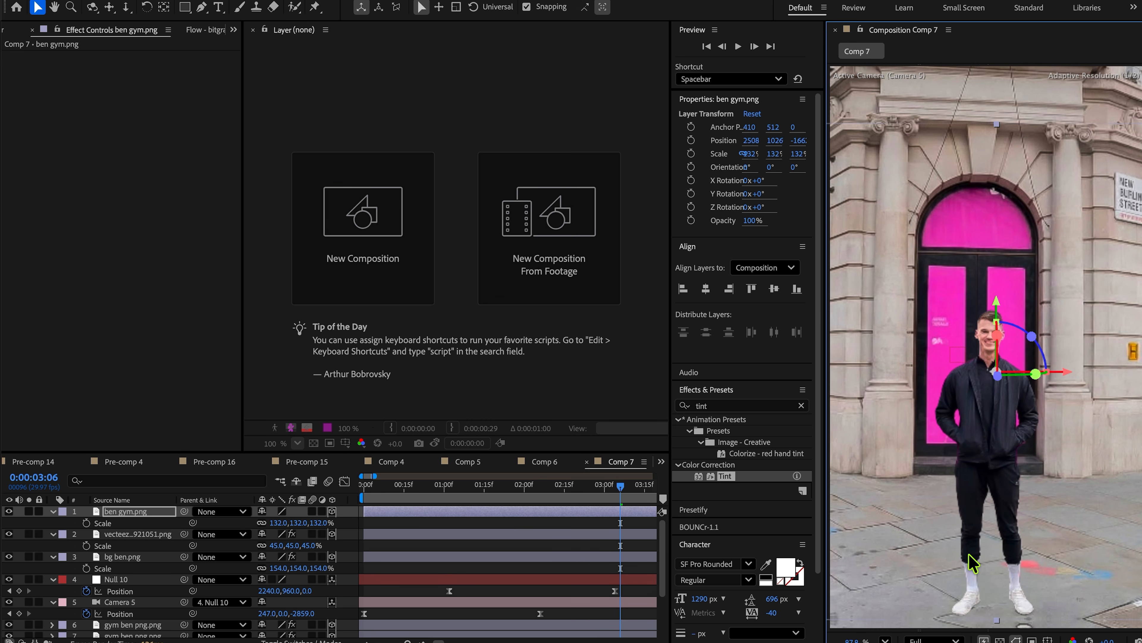
pyautogui.moveTo(1069, 382); pyautogui.dragTo(1064, 383)
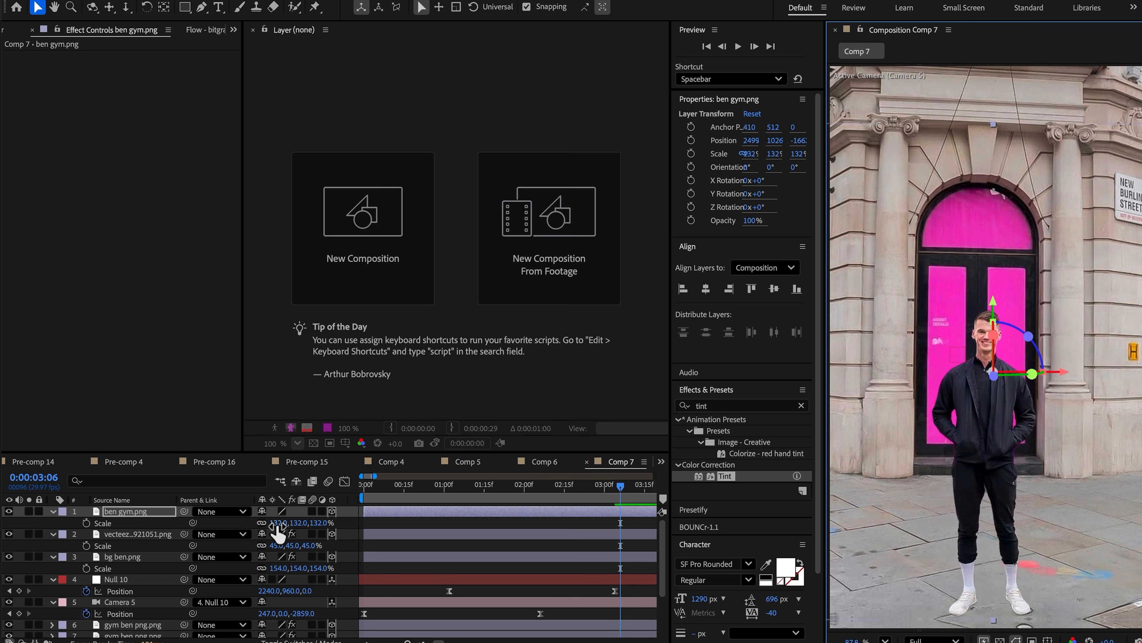
# Step: Nudge the building layer up to about Y 956 and bg ben.png up to about Y 916
pyautogui.click(132, 535)
pyautogui.click(1036, 594)
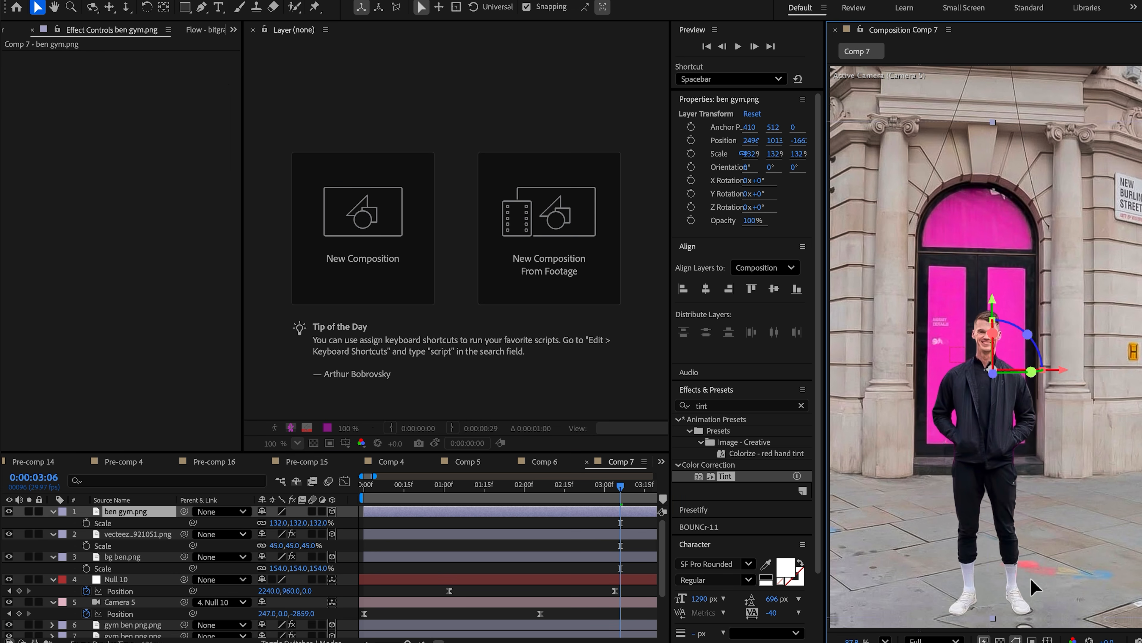
pyautogui.click(625, 537)
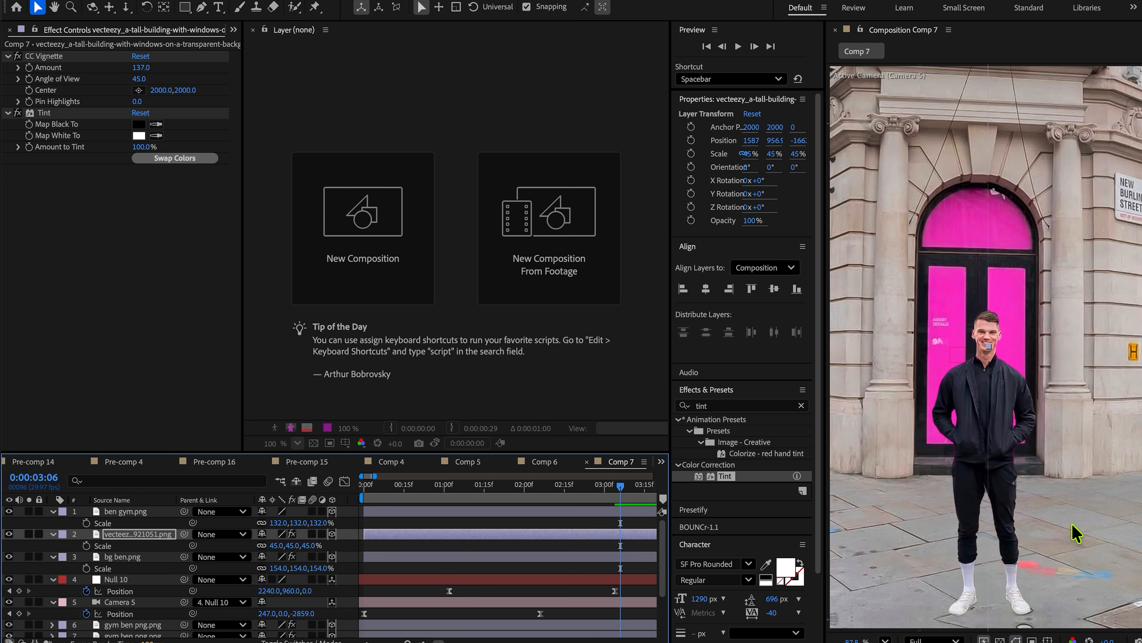
pyautogui.click(142, 564)
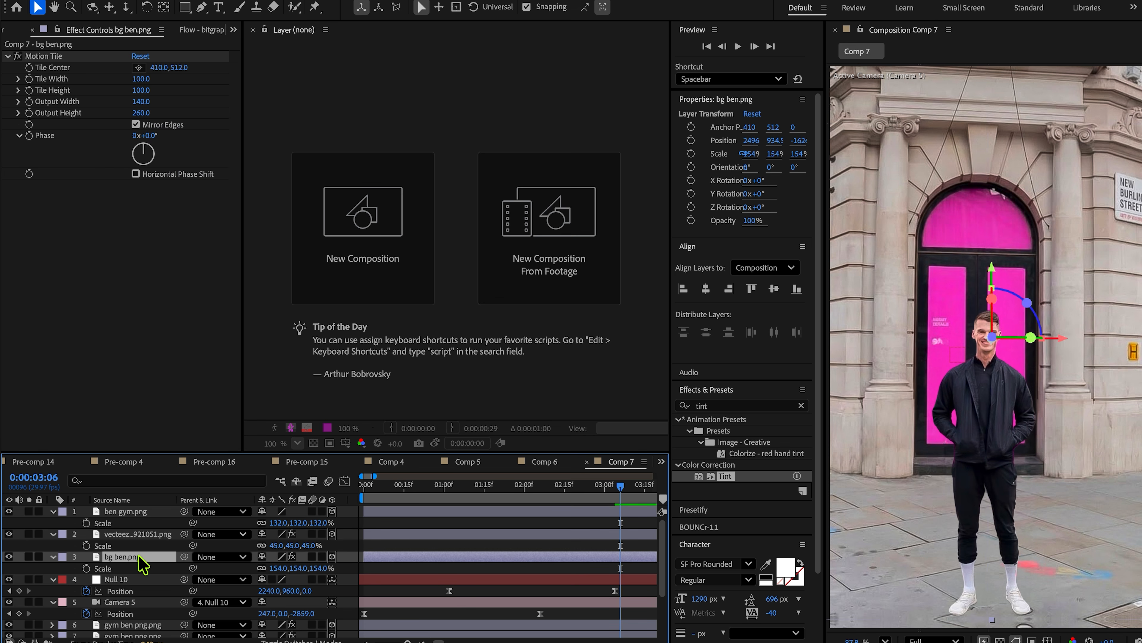
pyautogui.press('Up')
pyautogui.press('Up')
pyautogui.press('Up')
pyautogui.press('Up')
pyautogui.press('Up')
pyautogui.press('Up')
pyautogui.press('Up')
pyautogui.press('Up')
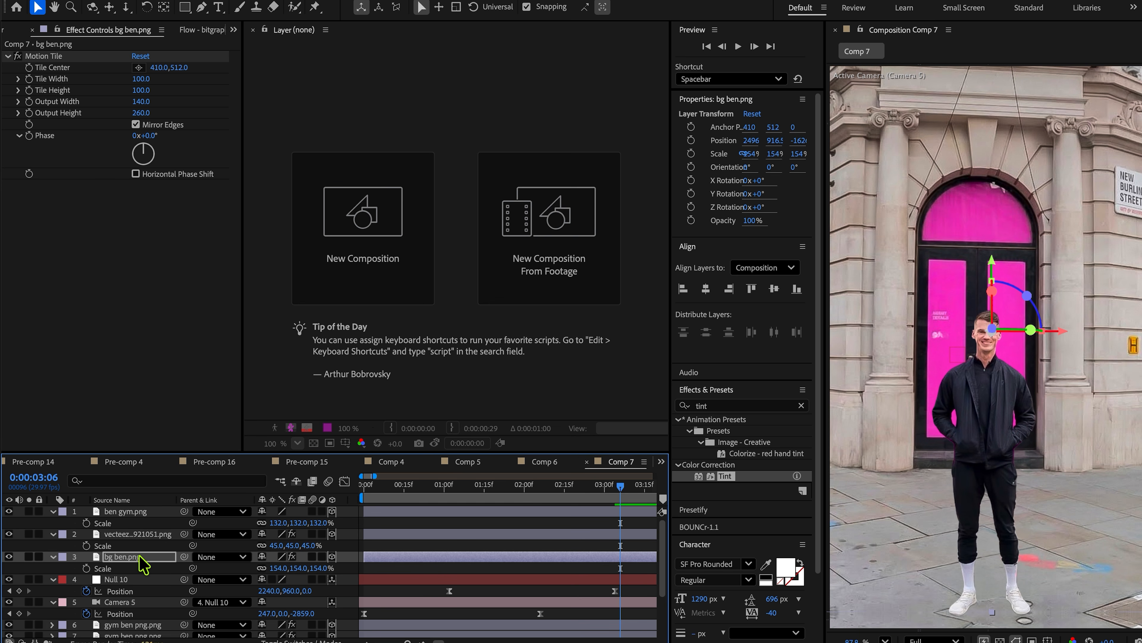
# Step: Fine-tune ben gym.png at the doorway, scaling it to 136% and moving it up to about Y 987
pyautogui.click(143, 513)
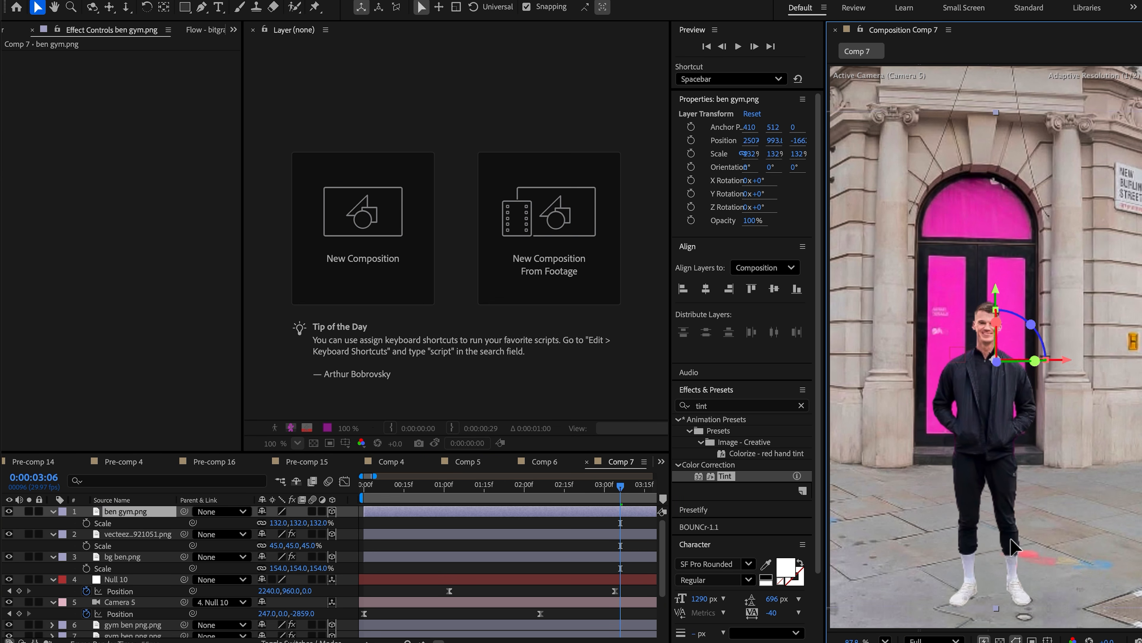
pyautogui.press('Return')
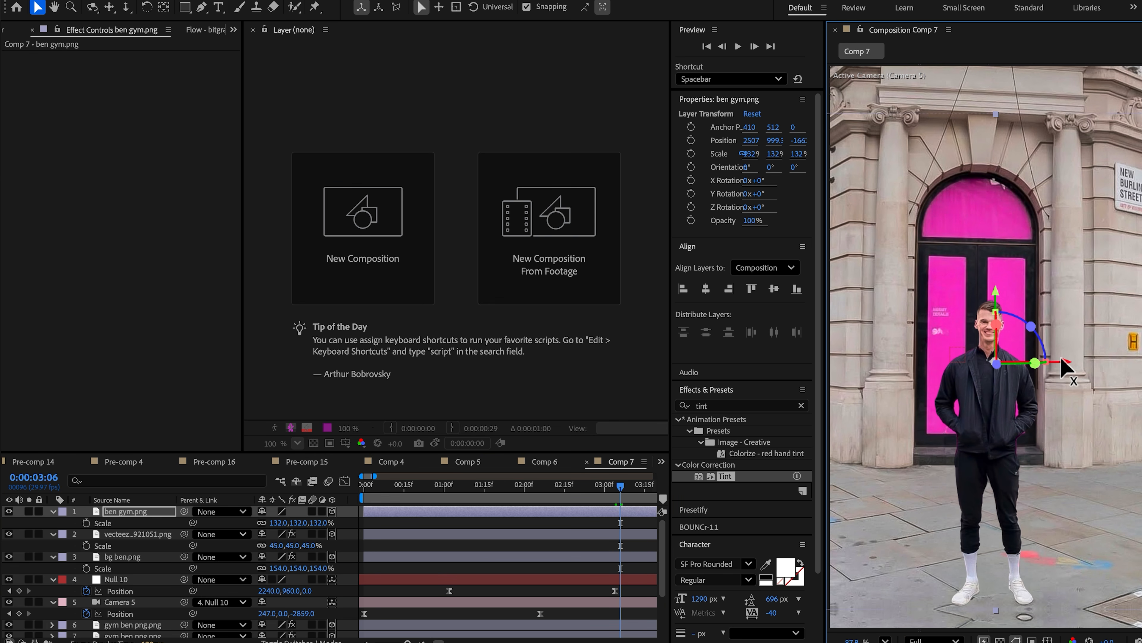
pyautogui.moveTo(1067, 367); pyautogui.dragTo(1063, 368)
pyautogui.click(276, 523)
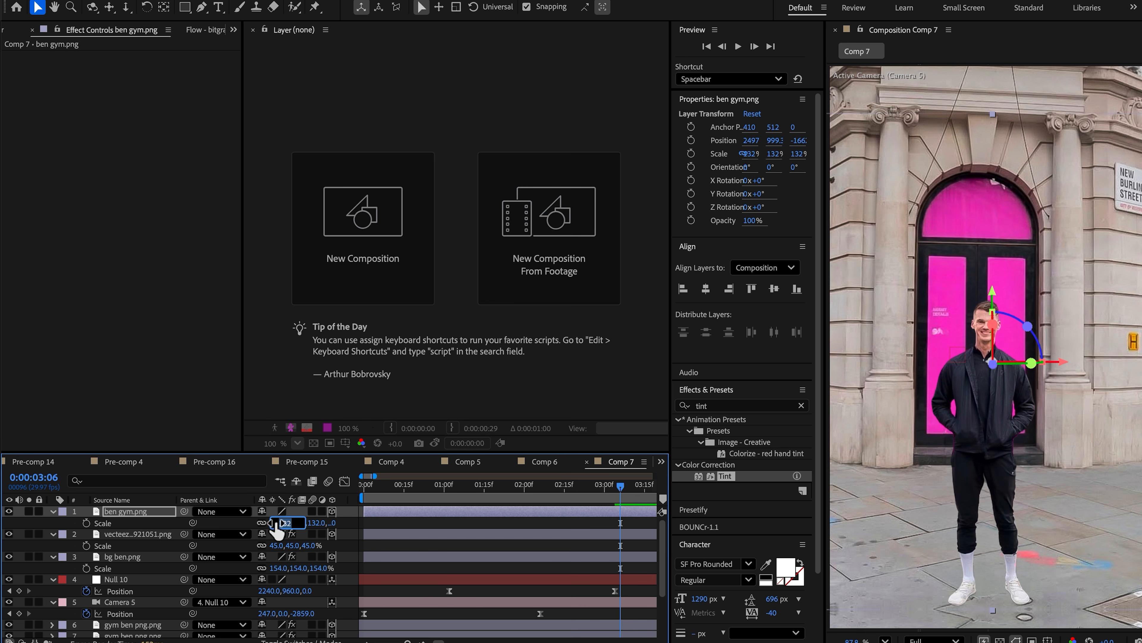
pyautogui.press('Down')
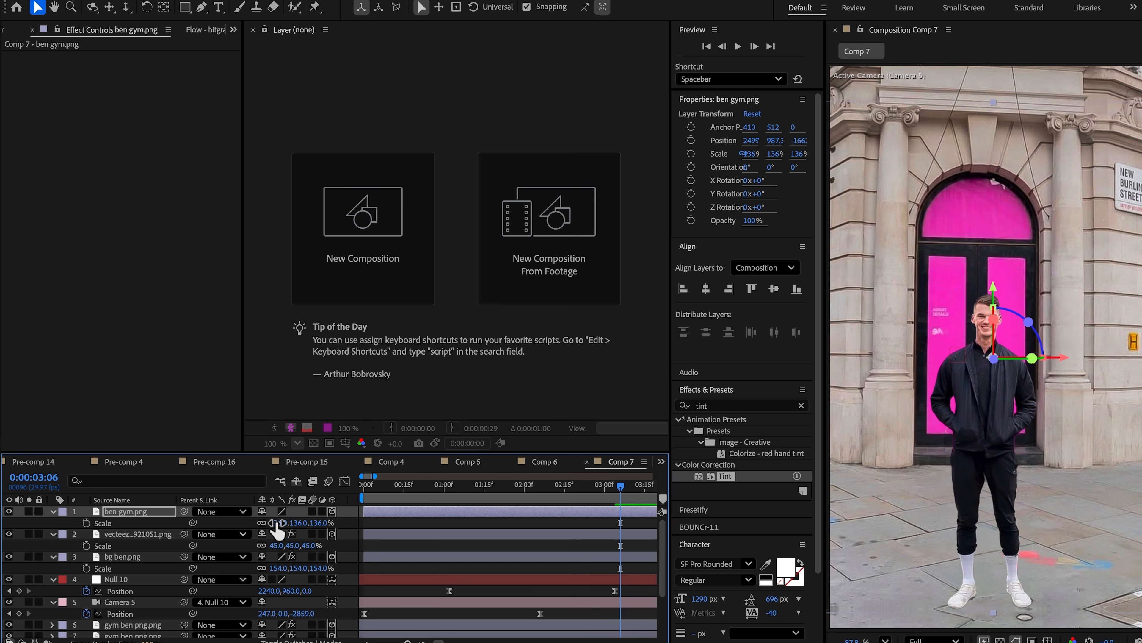
# Step: Preview the building slide from 0:00:01:04, then the full transition from the beginning of Comp 7
pyautogui.press('space')
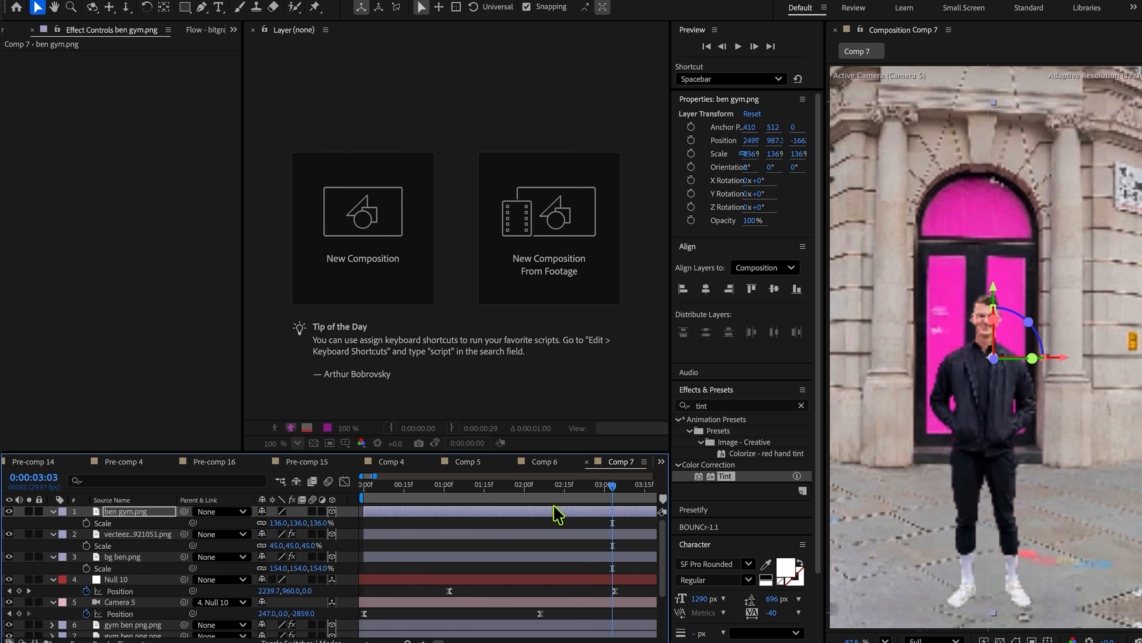
pyautogui.click(455, 495)
pyautogui.press('space')
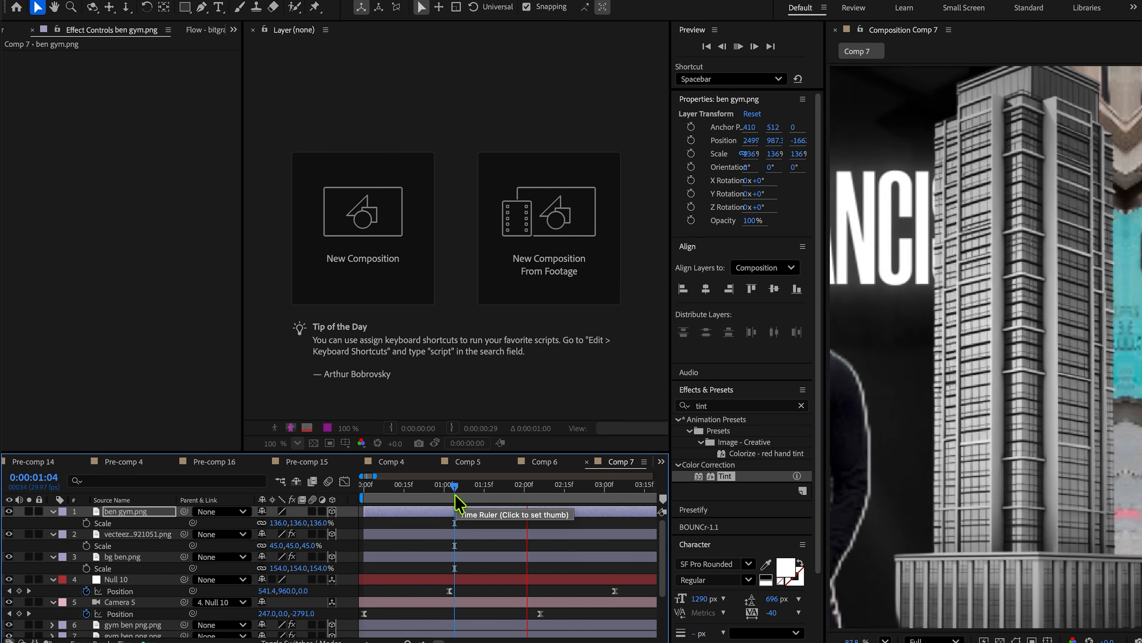
pyautogui.press('space')
pyautogui.press('space')
pyautogui.press('space')
pyautogui.moveTo(554, 494); pyautogui.dragTo(350, 504)
pyautogui.press('space')
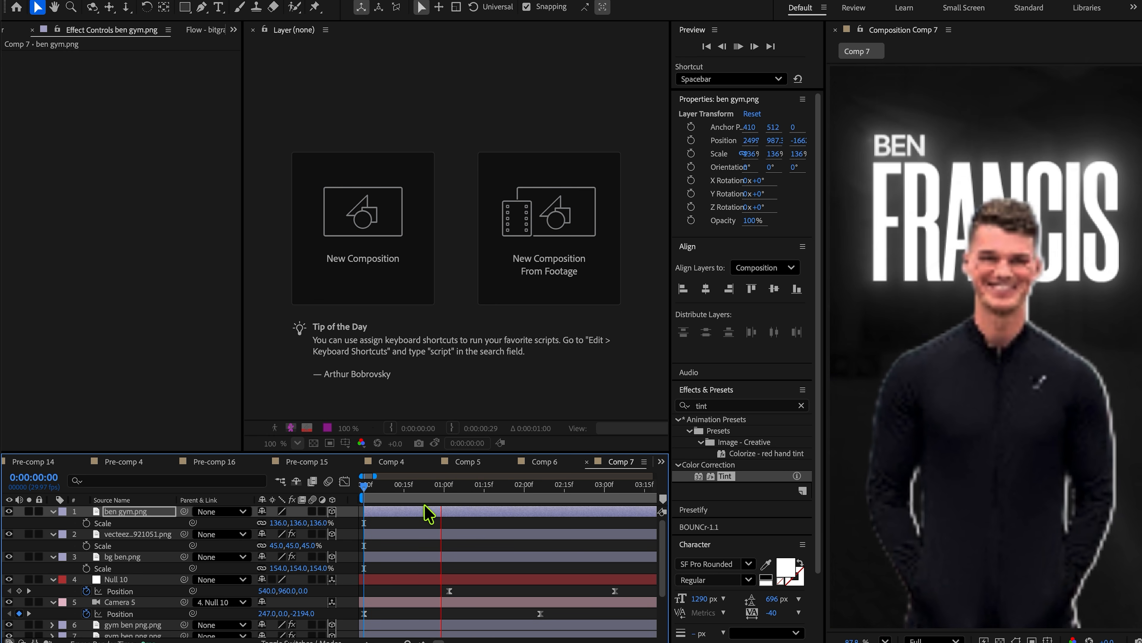
pyautogui.press('space')
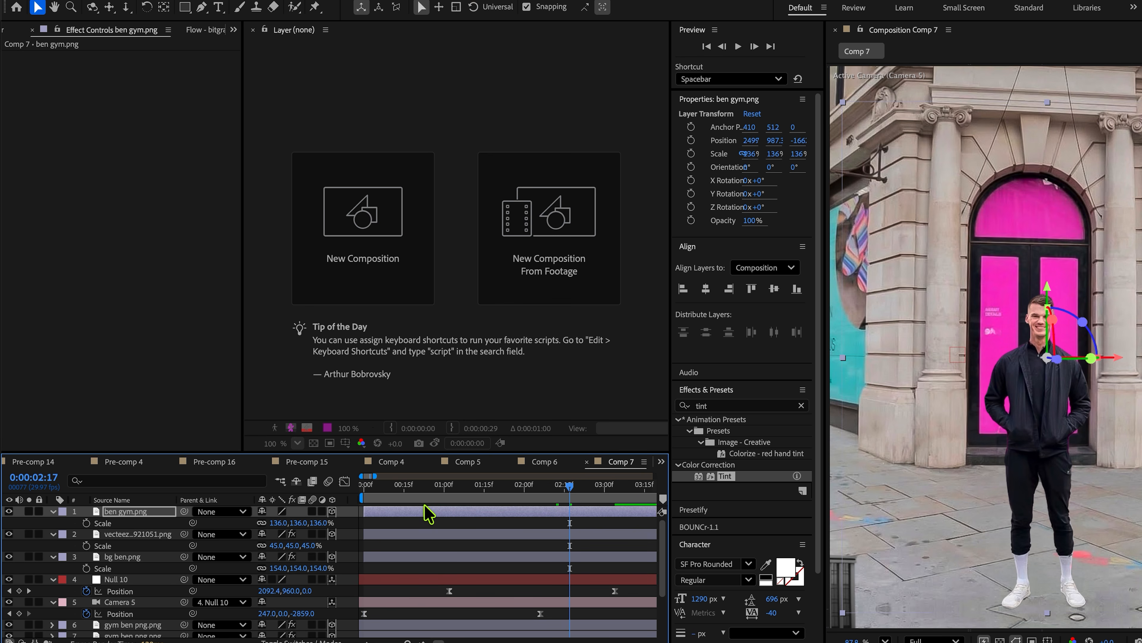
pyautogui.press('space')
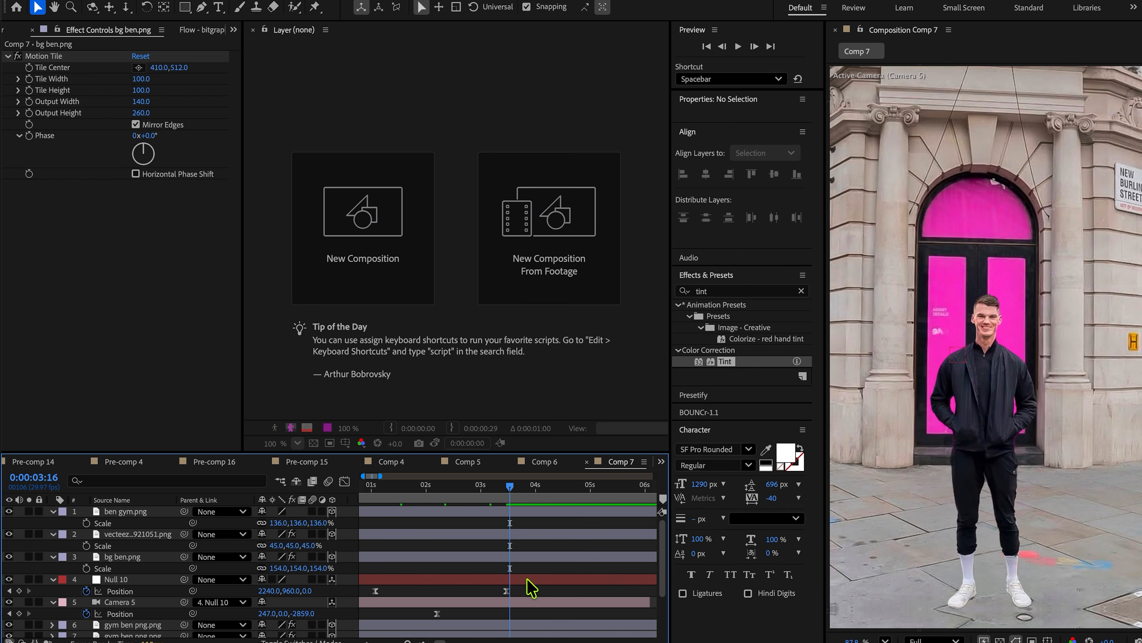
# Step: Apply the Tint effect to the bg ben.png layer to turn the doorway background black and white
pyautogui.click(471, 577)
pyautogui.click(135, 557)
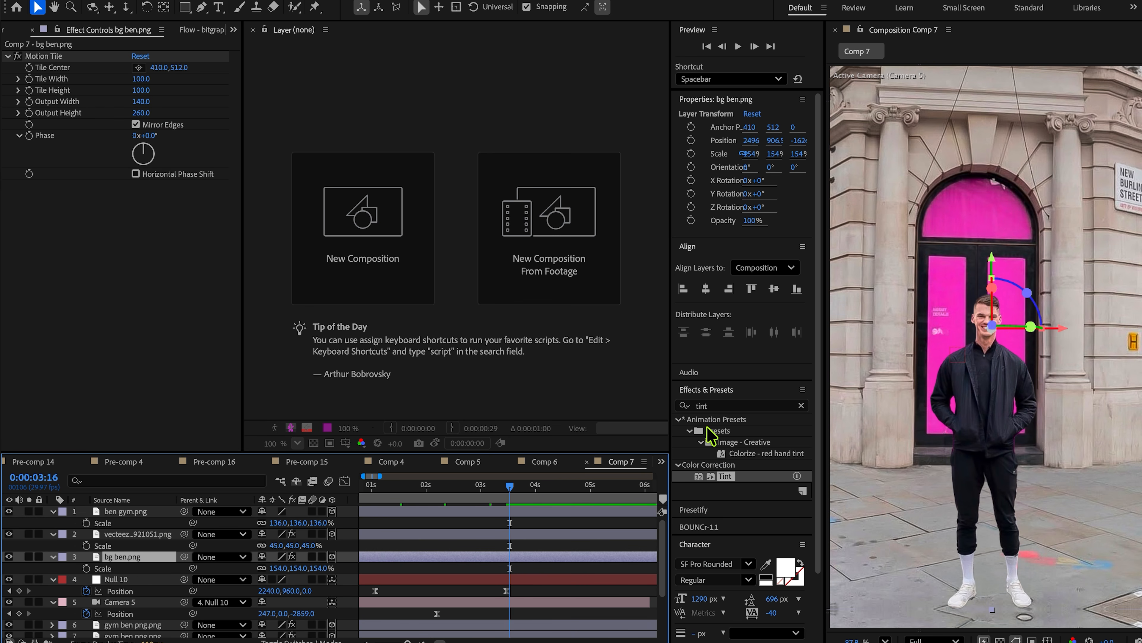
pyautogui.click(718, 404)
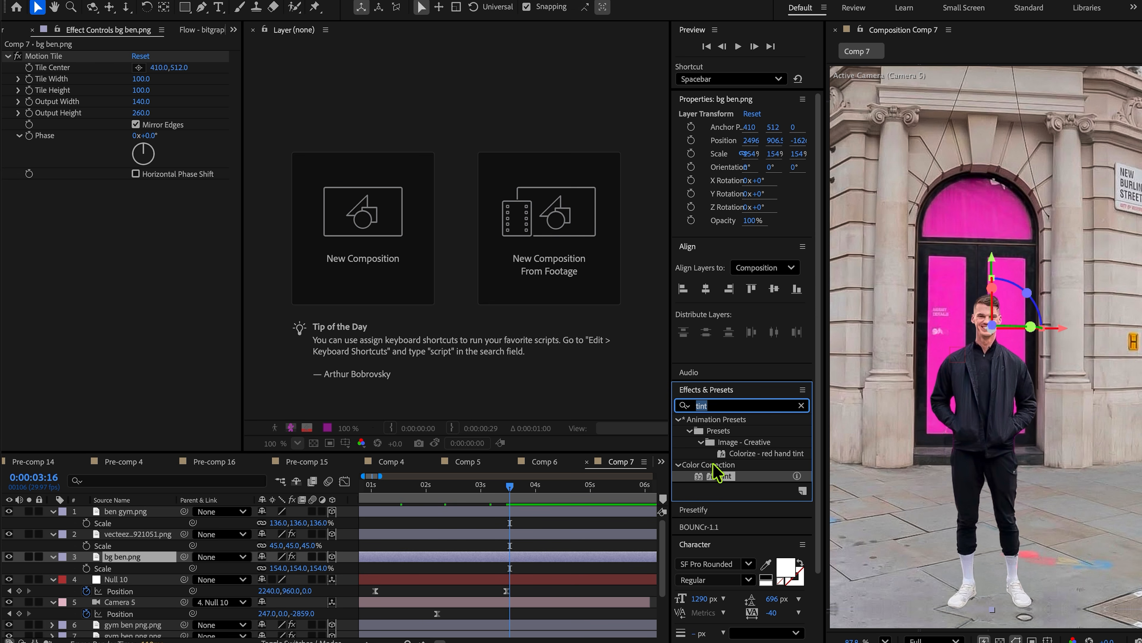
pyautogui.doubleClick(725, 476)
# Step: Add a Curves effect to bg ben.png and pull the middle of the RGB curve down to darken the midtones
pyautogui.hotkey('ctrl', 'f')
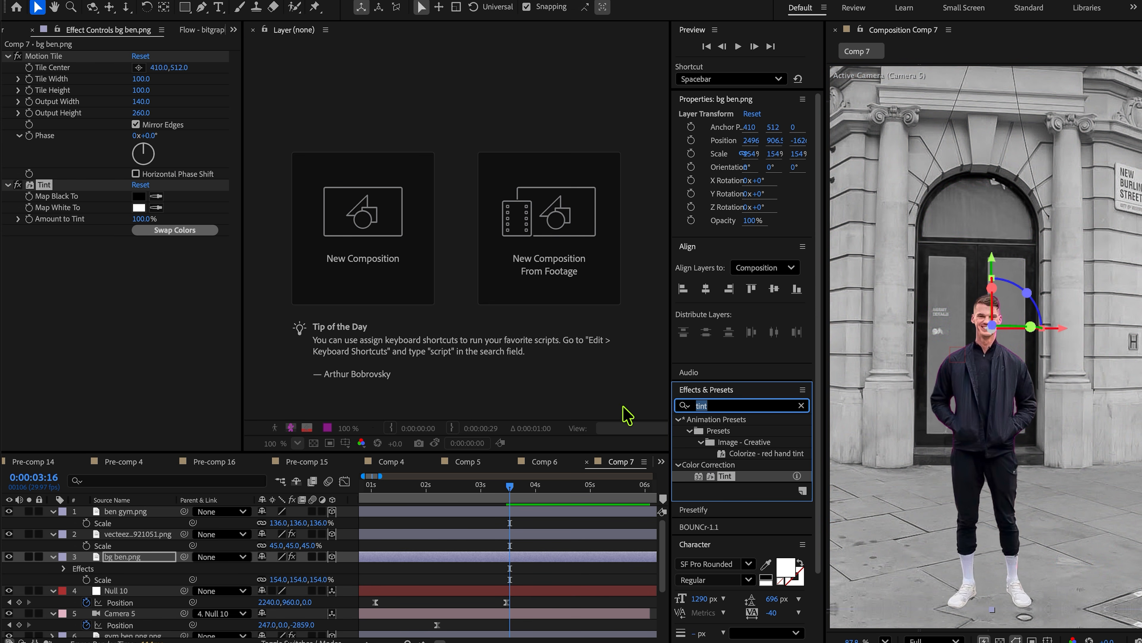
pyautogui.write('curve')
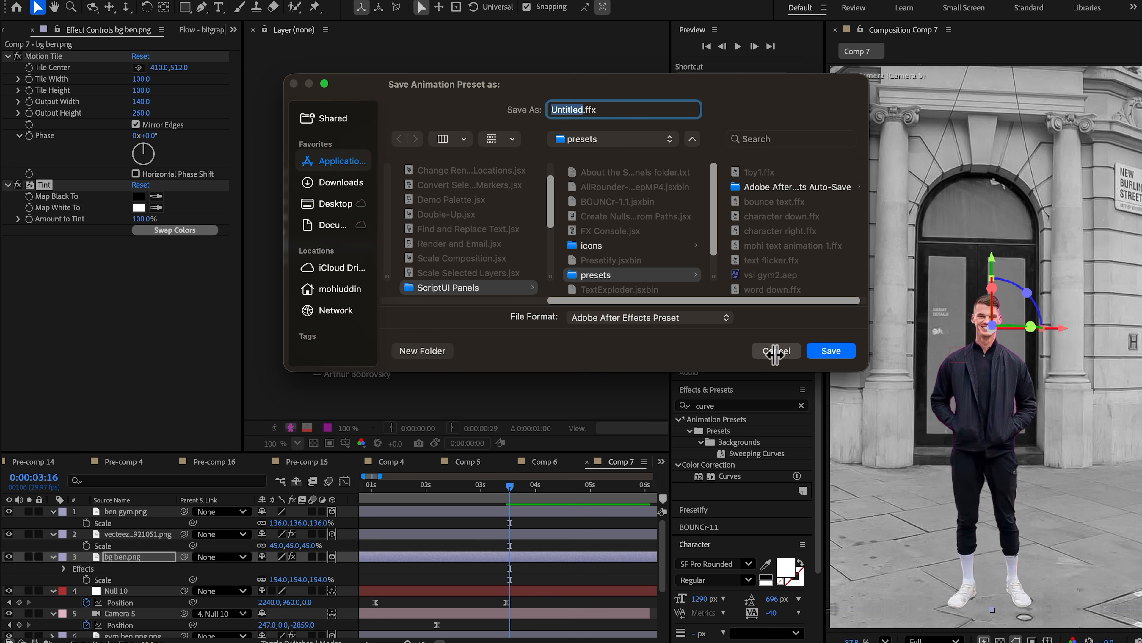
pyautogui.click(774, 351)
pyautogui.doubleClick(729, 476)
pyautogui.moveTo(115, 318); pyautogui.dragTo(125, 327)
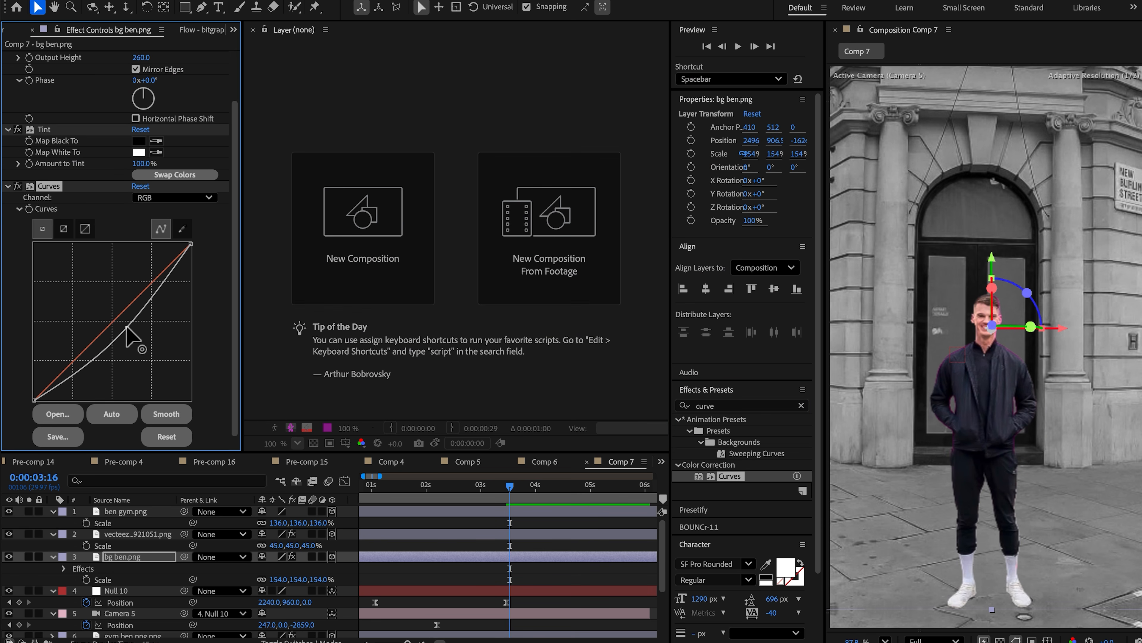
# Step: Add an Exposure effect to bg ben.png and lower its master Exposure to -2.36
pyautogui.click(729, 405)
pyautogui.write('exposu')
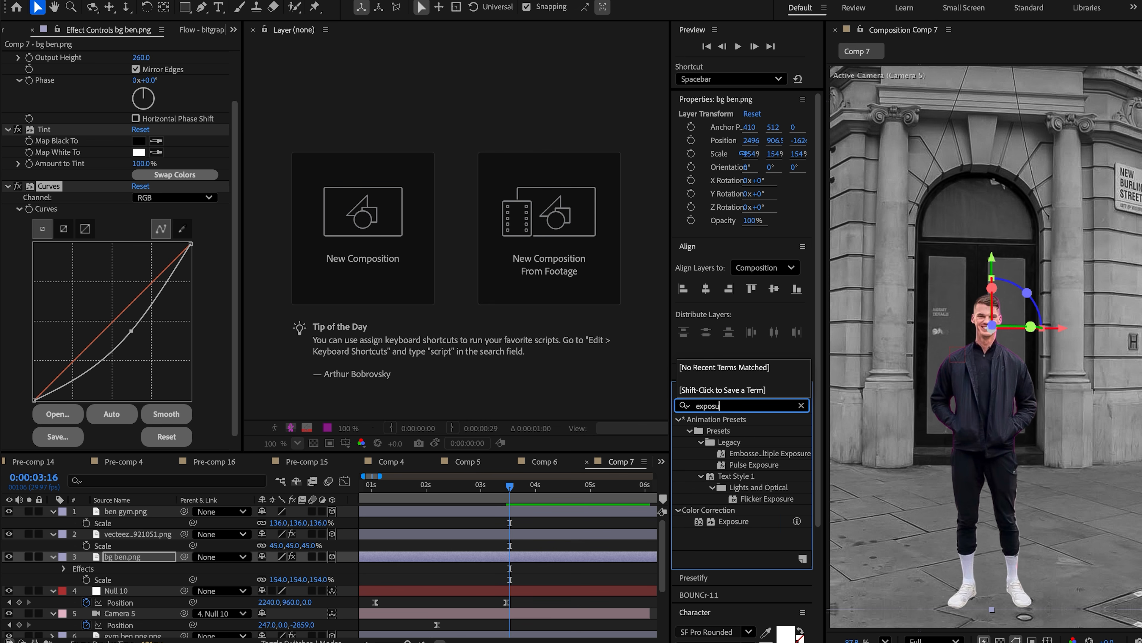
pyautogui.moveTo(731, 521); pyautogui.dragTo(56, 380)
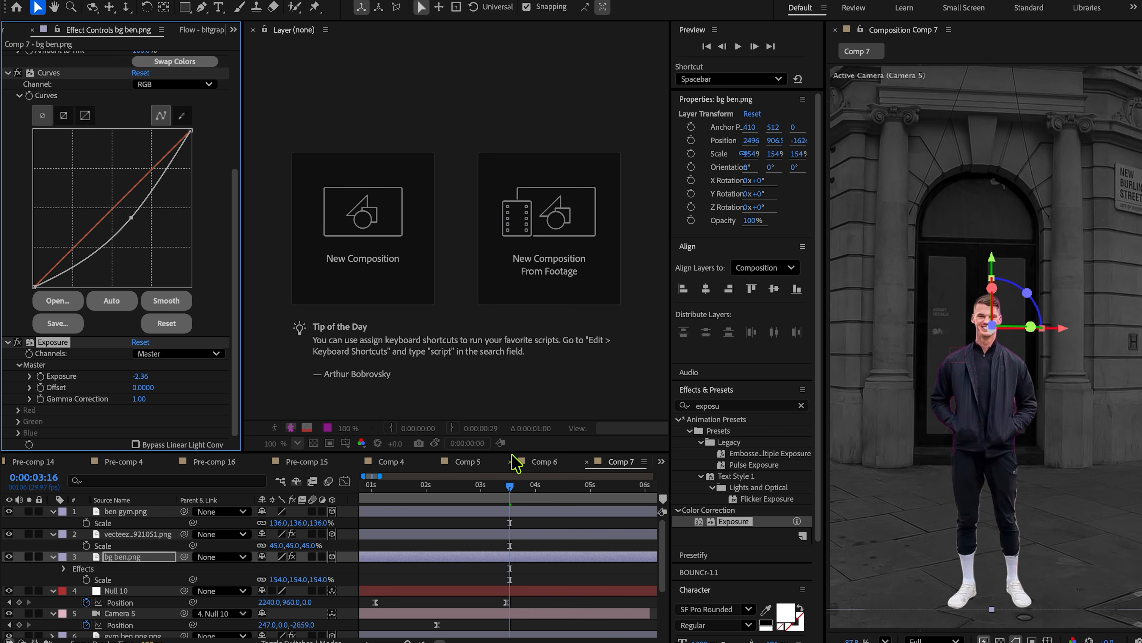
# Step: Preview the transition with the darkened doorway from the beginning, then again from 0:00:00:20
pyautogui.press('Home')
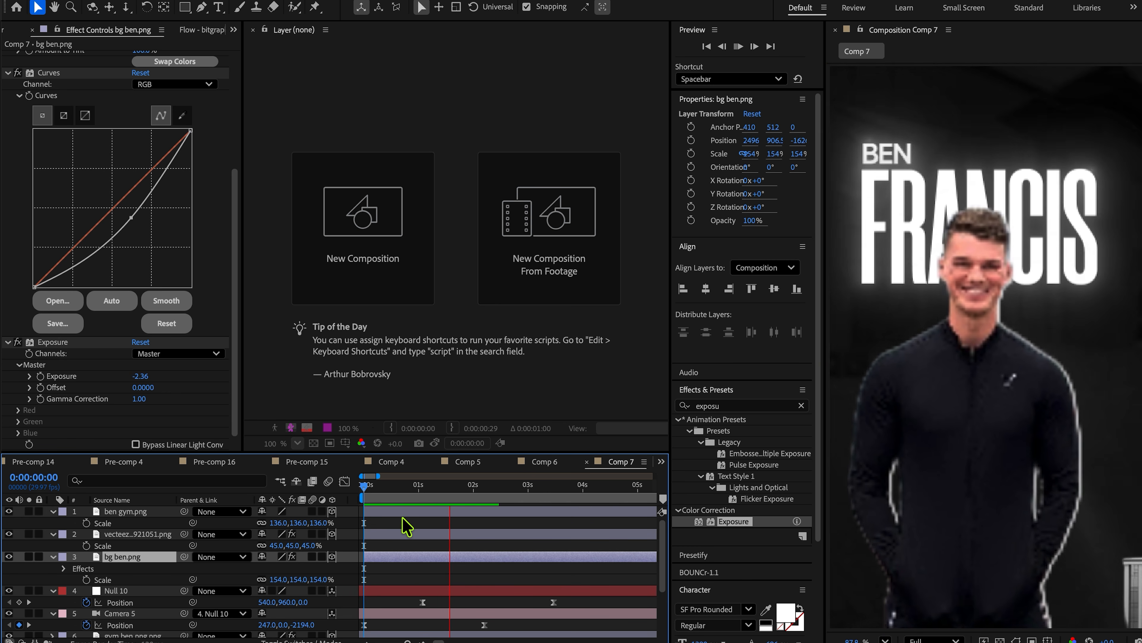
pyautogui.press('space')
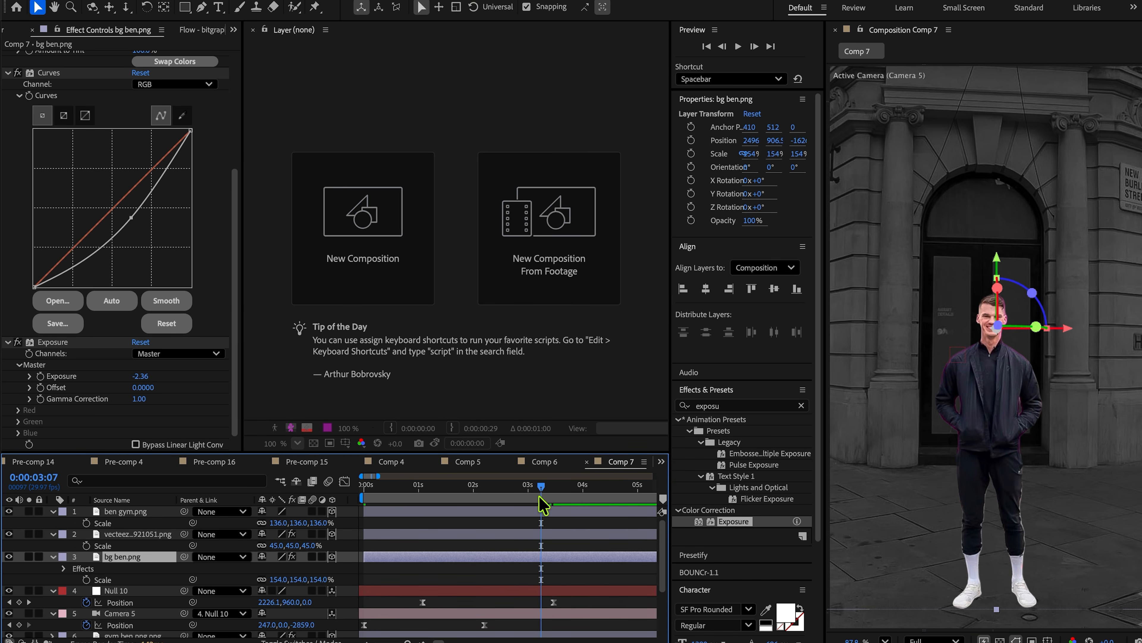
pyautogui.moveTo(542, 488); pyautogui.dragTo(403, 491)
pyautogui.press('space')
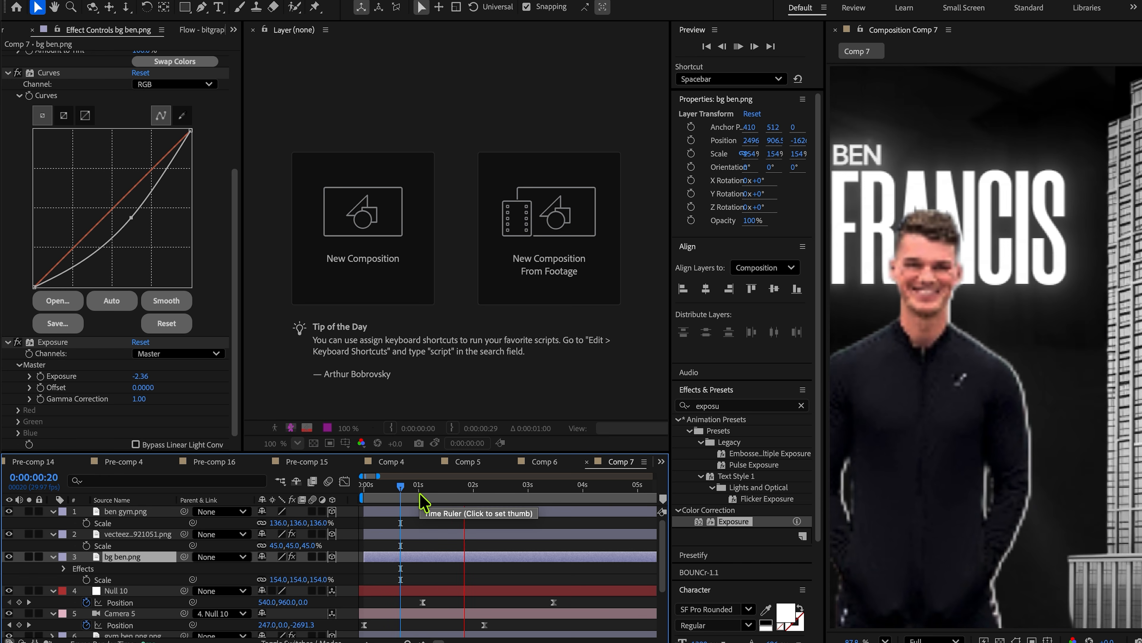
pyautogui.press('space')
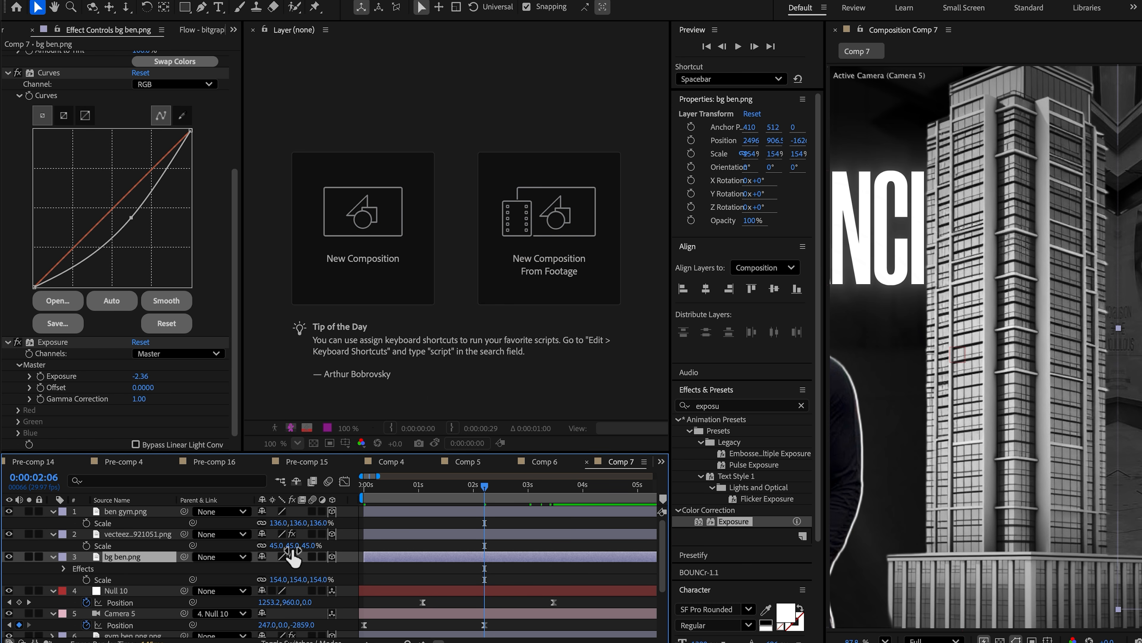
# Step: Apply Gaussian Blur to the building layer with Blurriness 25 and Repeat Edge Pixels on
pyautogui.click(137, 535)
pyautogui.scroll(-1, 140, 551)
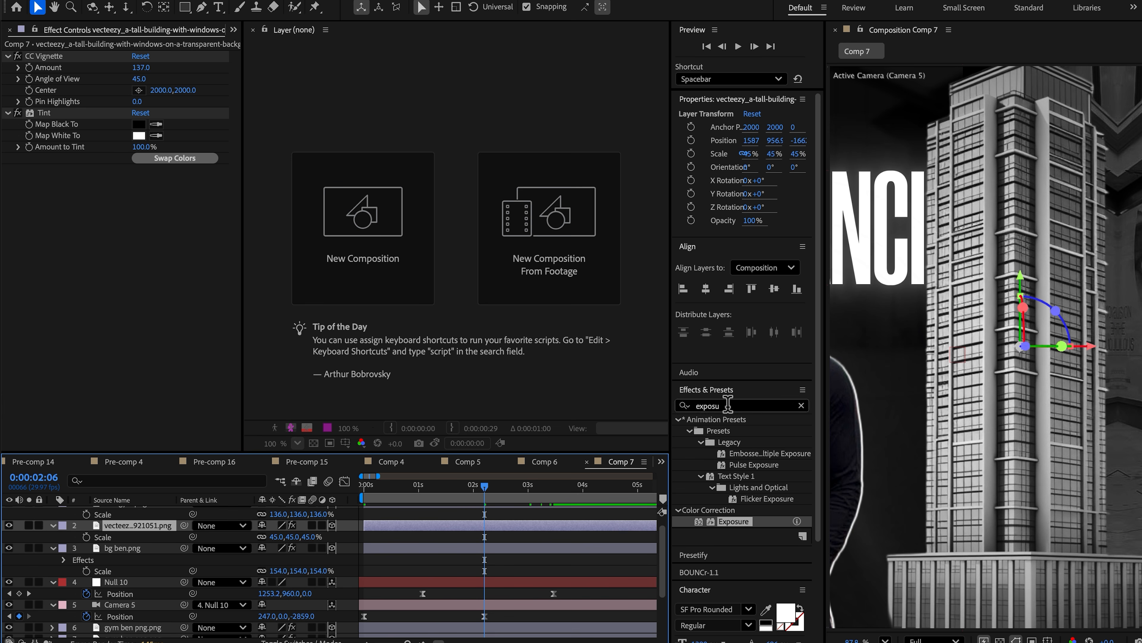
pyautogui.moveTo(728, 404); pyautogui.dragTo(676, 406)
pyautogui.write('gau')
pyautogui.doubleClick(740, 431)
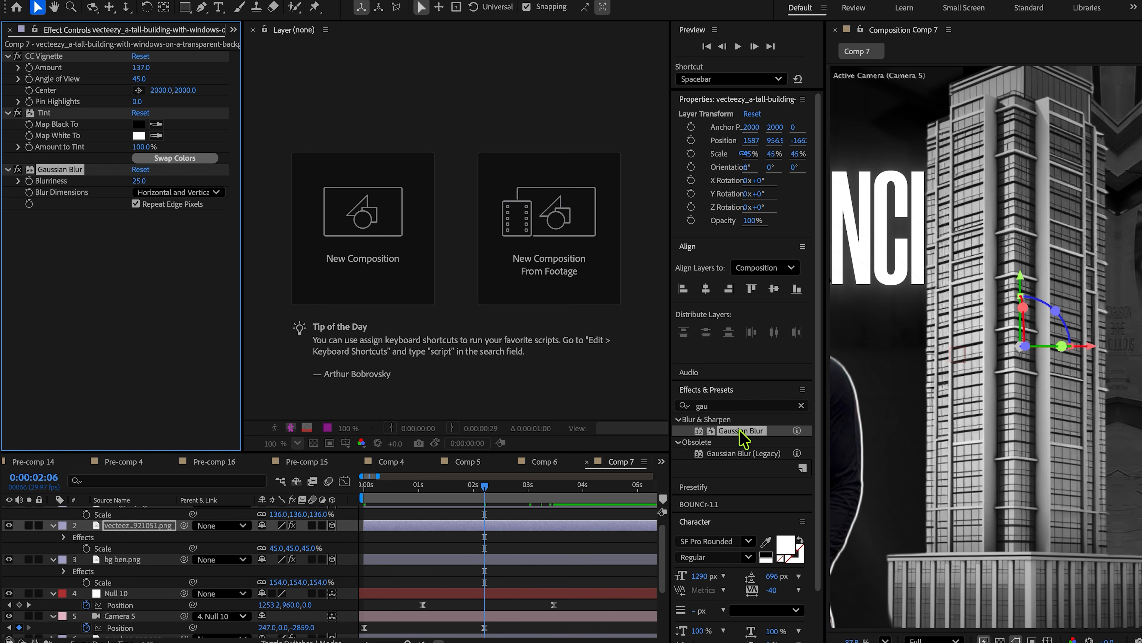
# Step: Preview the blurred building slide and move Null 10's last Position keyframe to about 0:00:03:23
pyautogui.moveTo(492, 502); pyautogui.dragTo(367, 500)
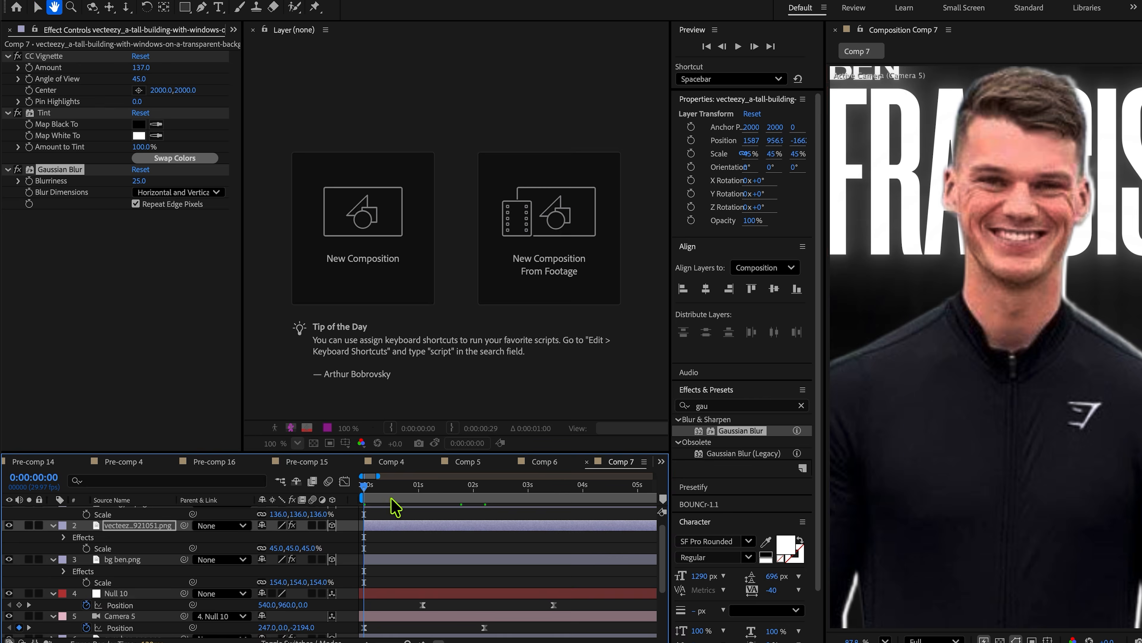
pyautogui.press('space')
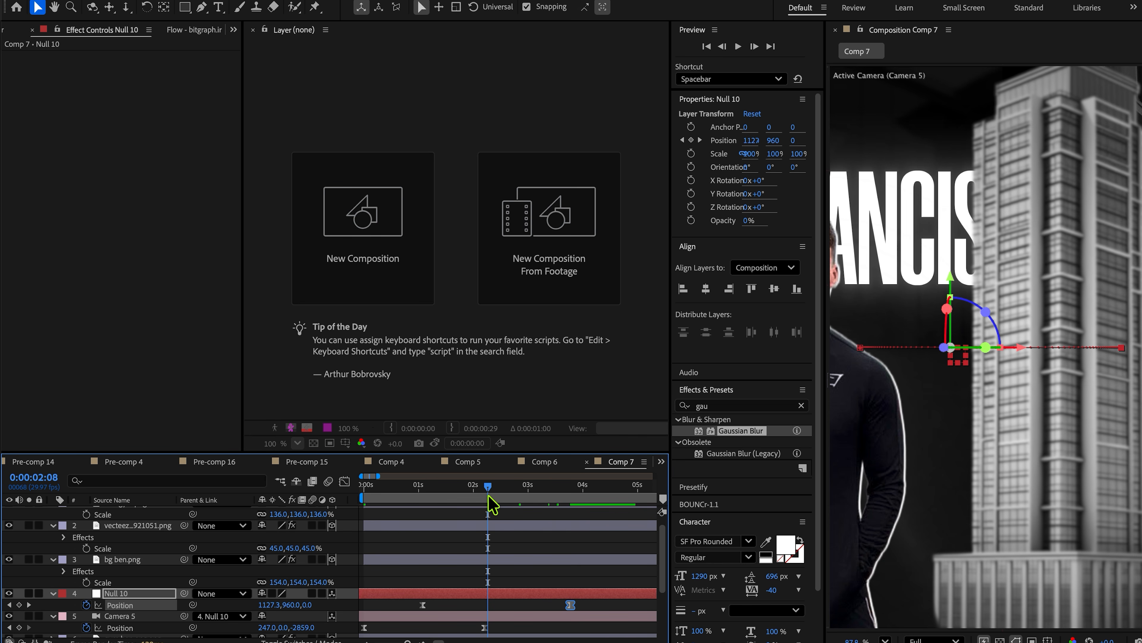
pyautogui.click(539, 500)
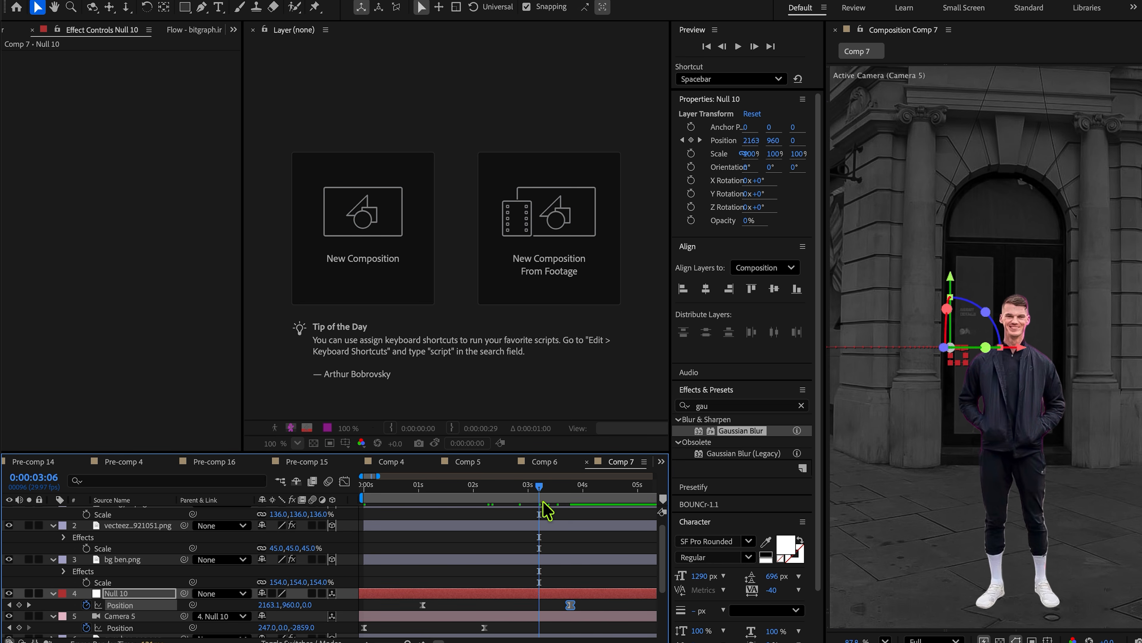
pyautogui.moveTo(540, 500); pyautogui.dragTo(549, 500)
# Step: Duplicate Null 10 with only its first Position keyframe, shifted to about 0:00:03:02, and parent the original null to the copy
pyautogui.hotkey('ctrl', 'd')
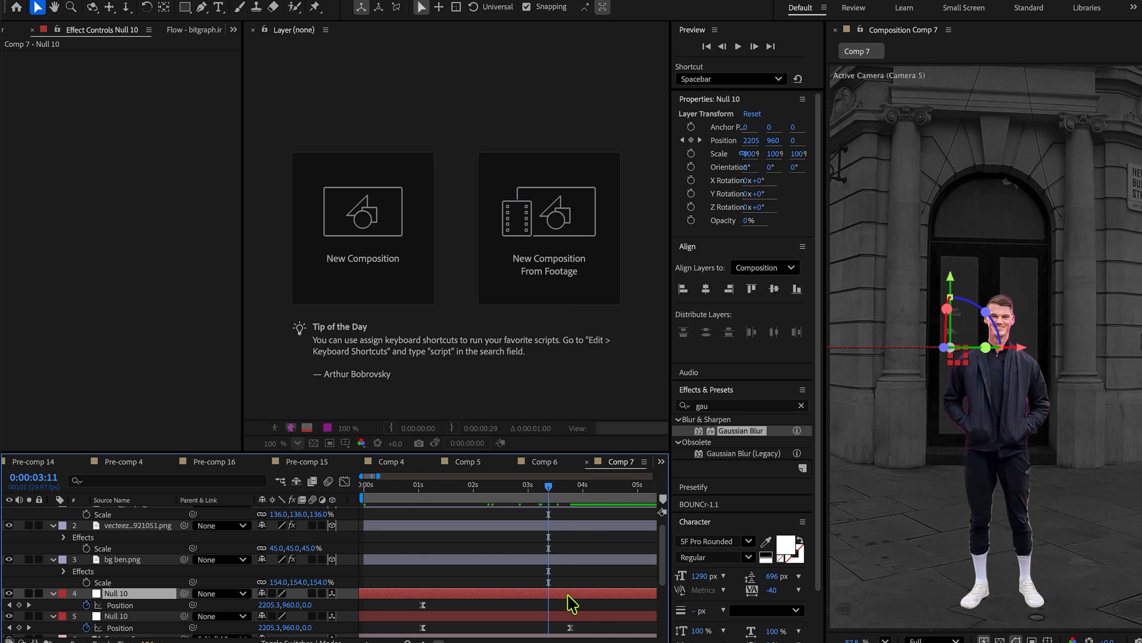
pyautogui.press('Delete')
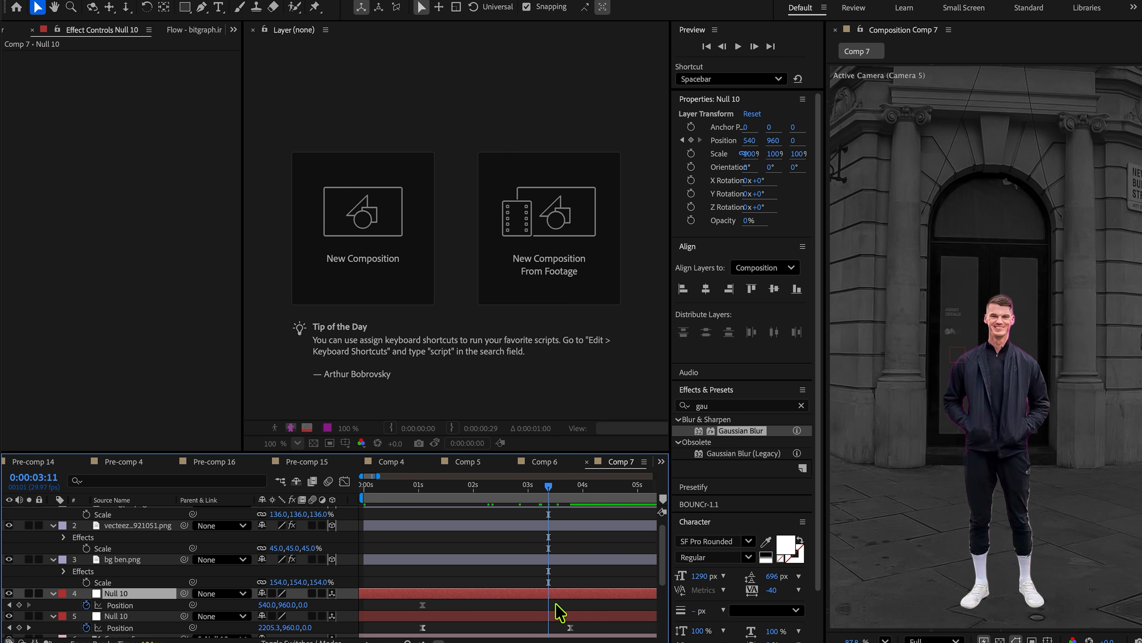
pyautogui.click(155, 615)
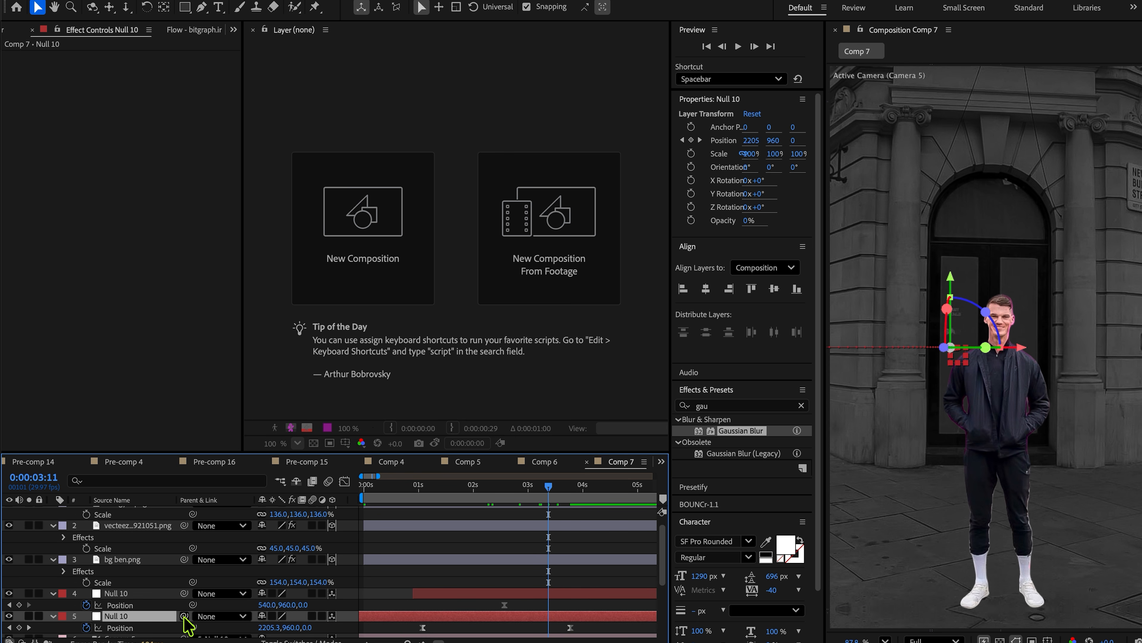
pyautogui.moveTo(140, 595); pyautogui.dragTo(142, 595)
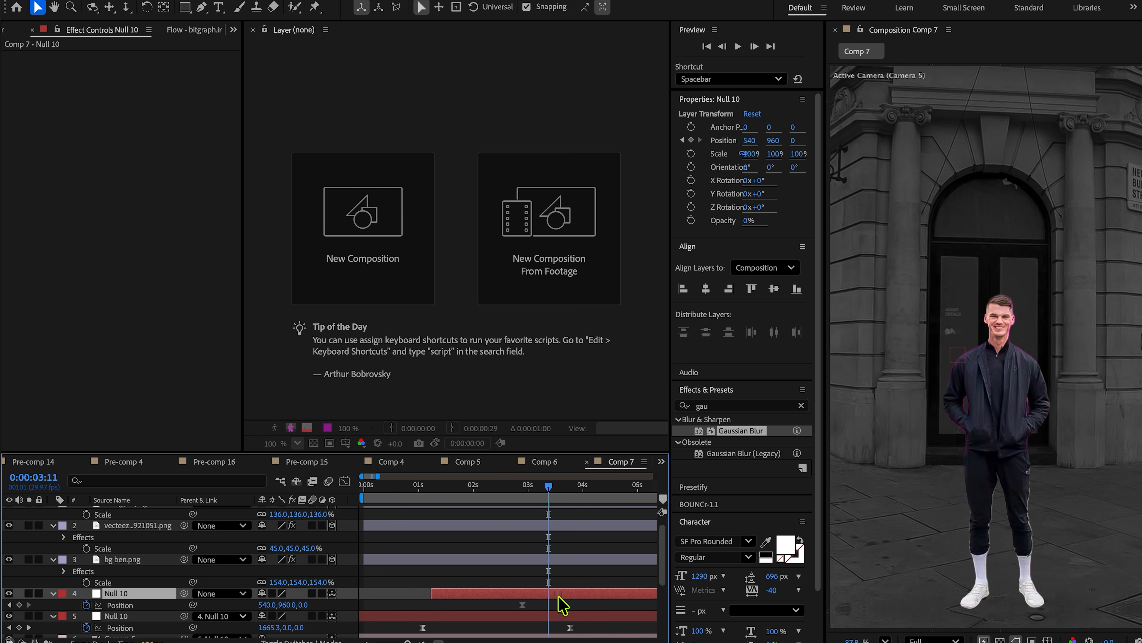
# Step: At 0:00:04:23, keyframe the new parent null's Position at 540, 1090, -912 to pull the camera back
pyautogui.moveTo(551, 500); pyautogui.dragTo(624, 500)
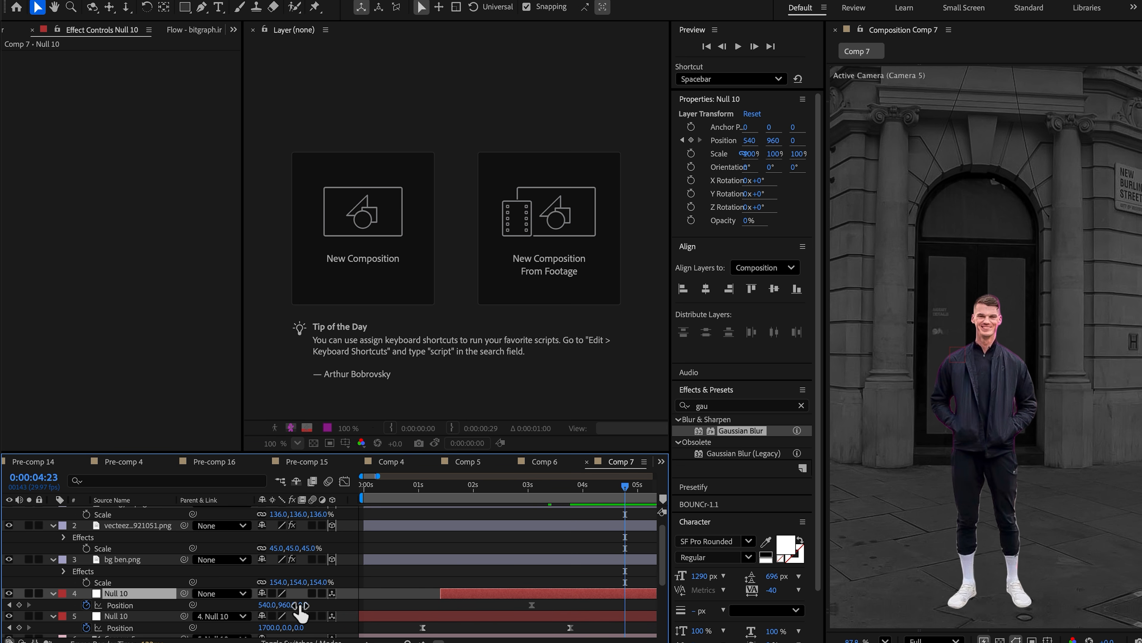
pyautogui.moveTo(300, 604); pyautogui.dragTo(74, 606)
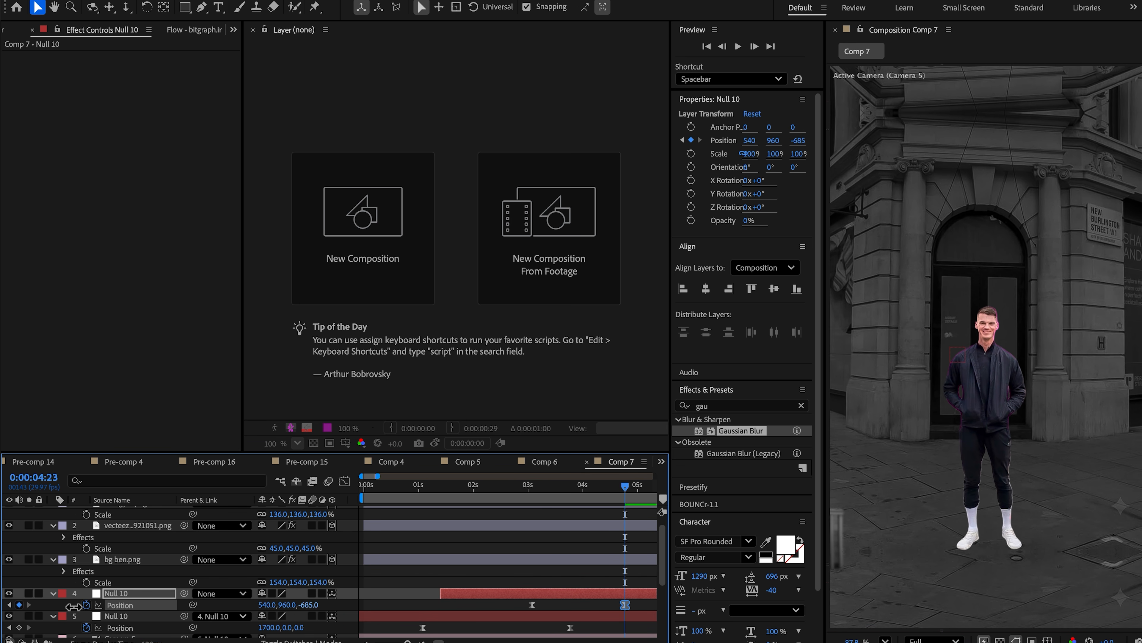
pyautogui.moveTo(278, 606); pyautogui.dragTo(352, 626)
# Step: Add picture_frame_PNG21.png as the top layer, scale it to 57%, and place it around the subject at about X 530, Y 987
pyautogui.click(153, 641)
pyautogui.moveTo(849, 239); pyautogui.dragTo(204, 534)
pyautogui.press('s')
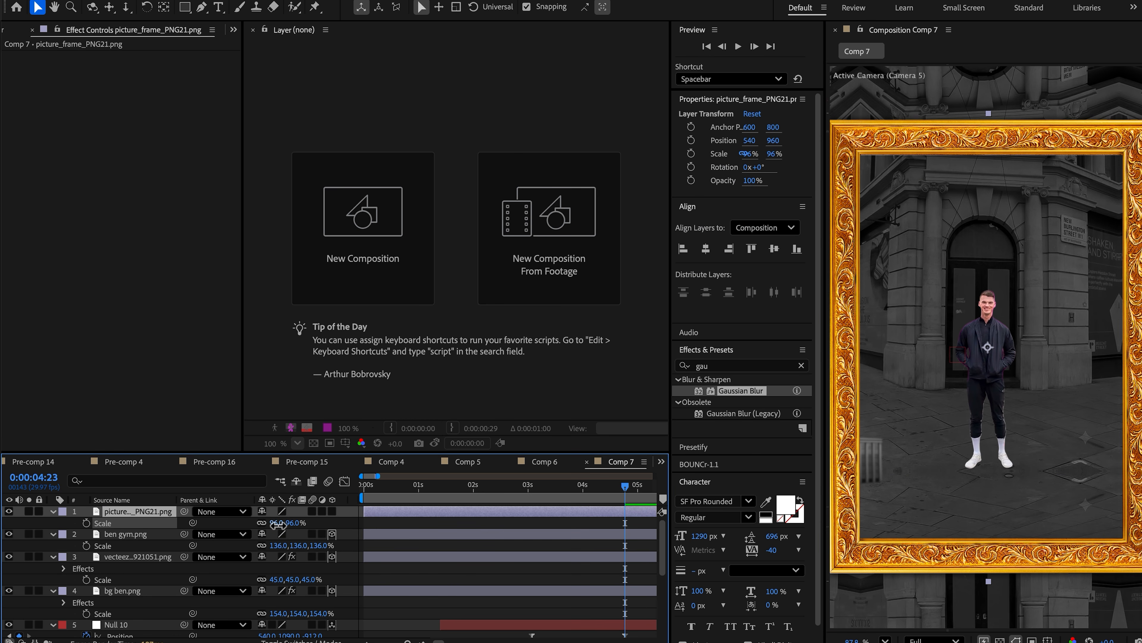
pyautogui.moveTo(276, 523); pyautogui.dragTo(266, 530)
pyautogui.moveTo(262, 531); pyautogui.dragTo(258, 532)
pyautogui.moveTo(1048, 417); pyautogui.dragTo(1044, 423)
# Step: Set the parent null's Position Y to 1208 on its 0:00:04:23 keyframe
pyautogui.scroll(-2, 632, 592)
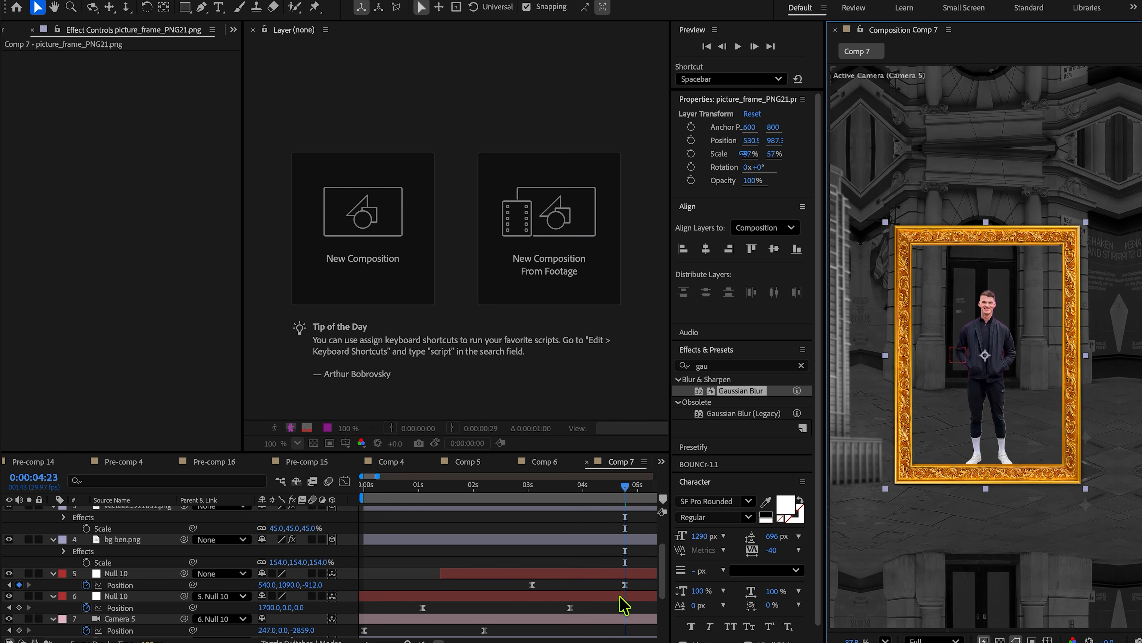
pyautogui.click(621, 575)
pyautogui.moveTo(305, 591); pyautogui.dragTo(360, 592)
# Step: Nudge the picture frame layer up to about Y 969
pyautogui.scroll(2, 135, 552)
pyautogui.click(123, 513)
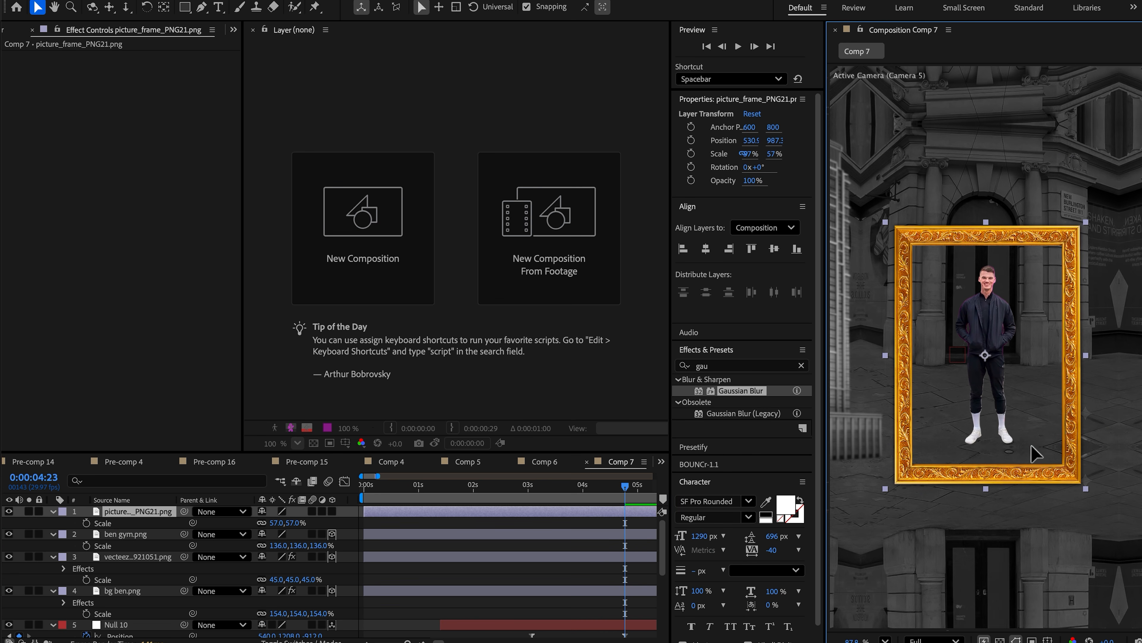
pyautogui.moveTo(1035, 454); pyautogui.dragTo(1034, 448)
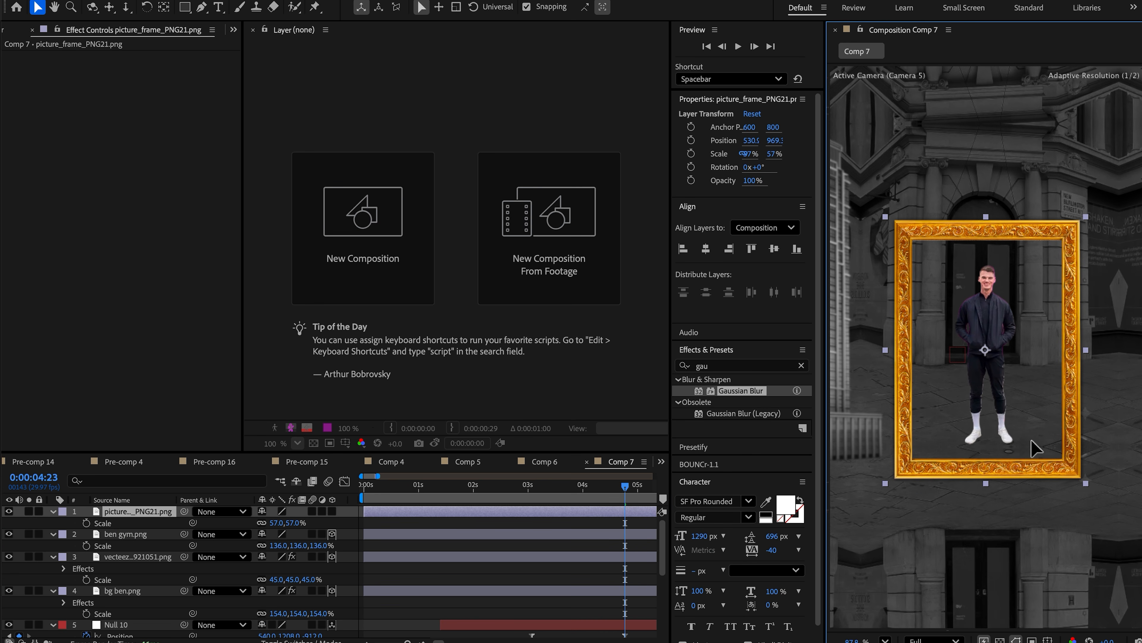
# Step: Make the picture frame layer 3D and paste ben gym.png's Position onto it
pyautogui.click(332, 512)
pyautogui.click(131, 591)
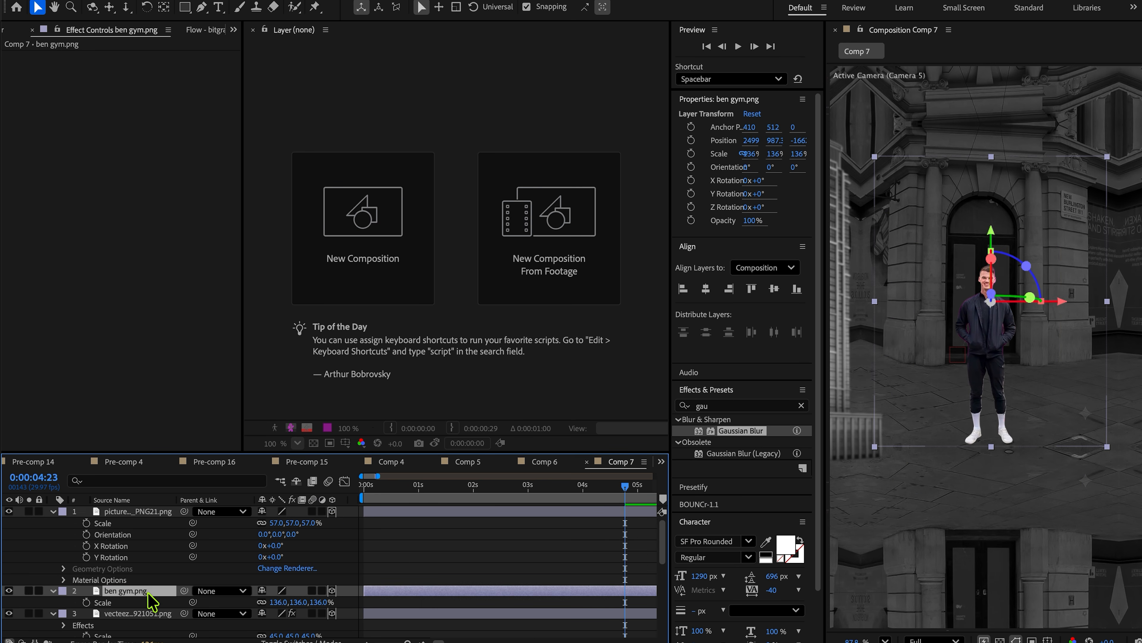
pyautogui.click(130, 512)
pyautogui.hotkey('ctrl', 'v')
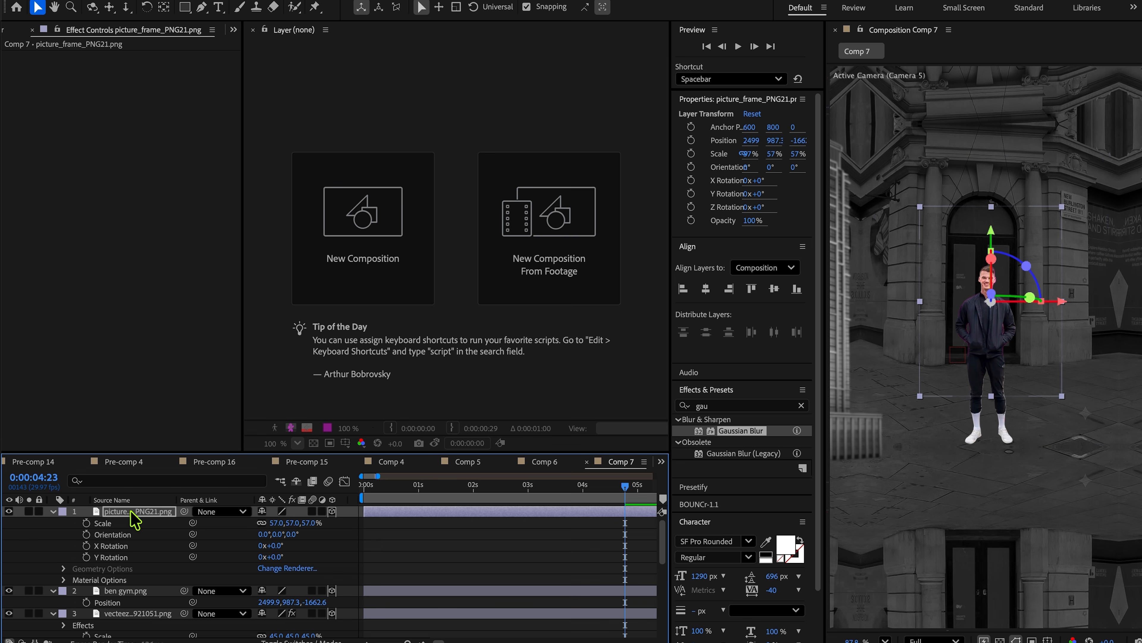
# Step: Scale the picture frame to 74% and move it to about X 2474, Y 1230 so it surrounds the subject
pyautogui.moveTo(1003, 356); pyautogui.dragTo(999, 384)
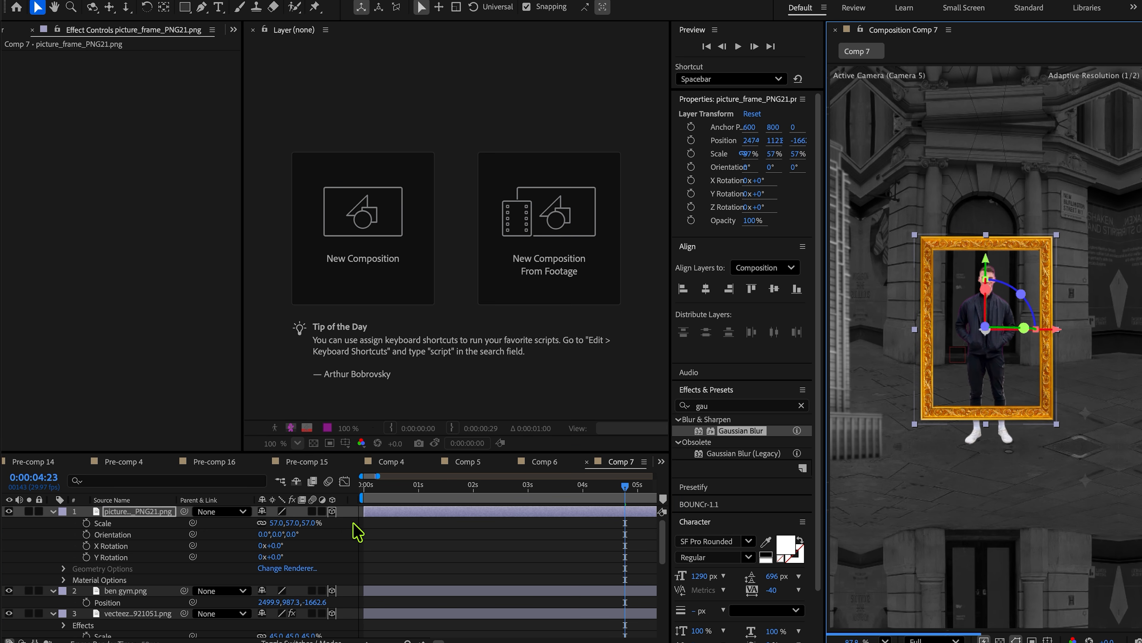
pyautogui.press('s')
pyautogui.press('s')
pyautogui.moveTo(275, 524); pyautogui.dragTo(287, 528)
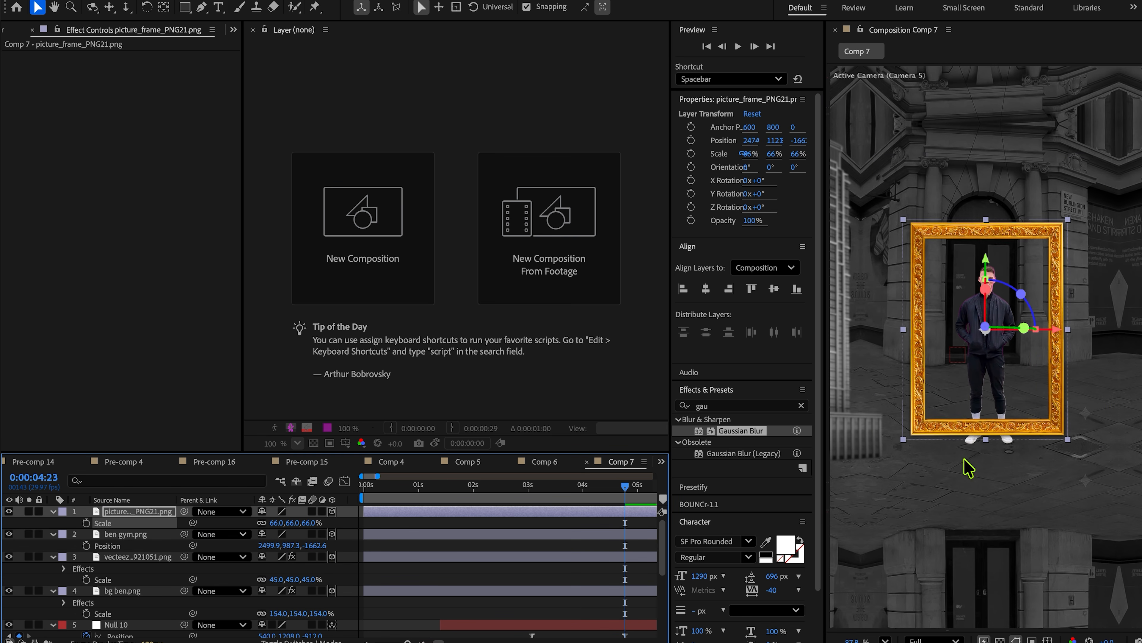
pyautogui.moveTo(999, 395); pyautogui.dragTo(1002, 415)
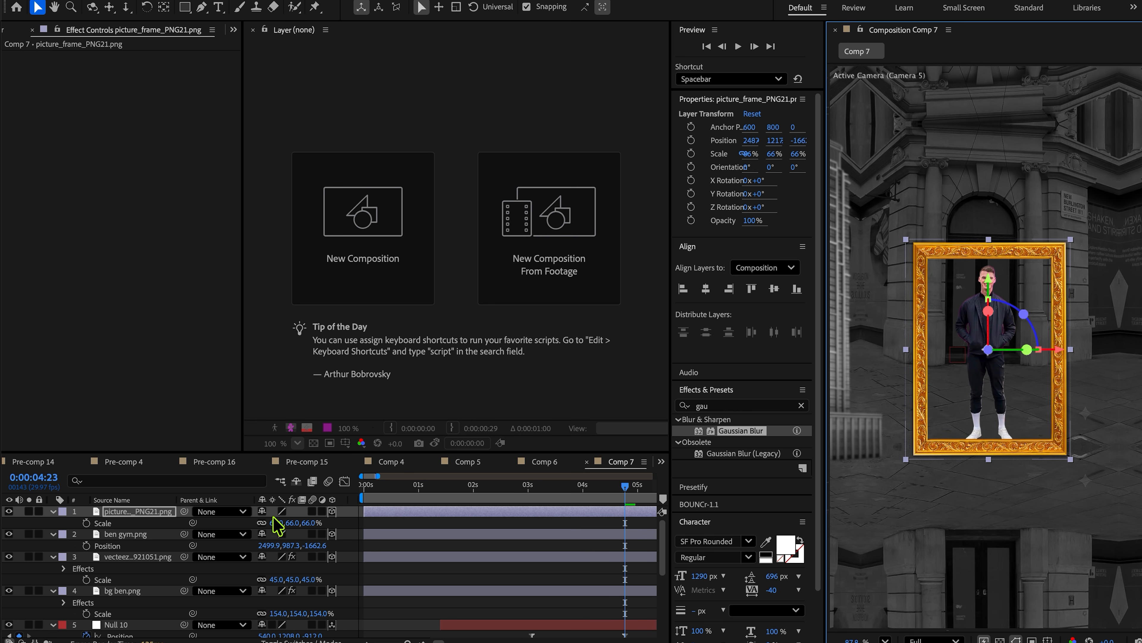
pyautogui.moveTo(277, 525); pyautogui.dragTo(286, 525)
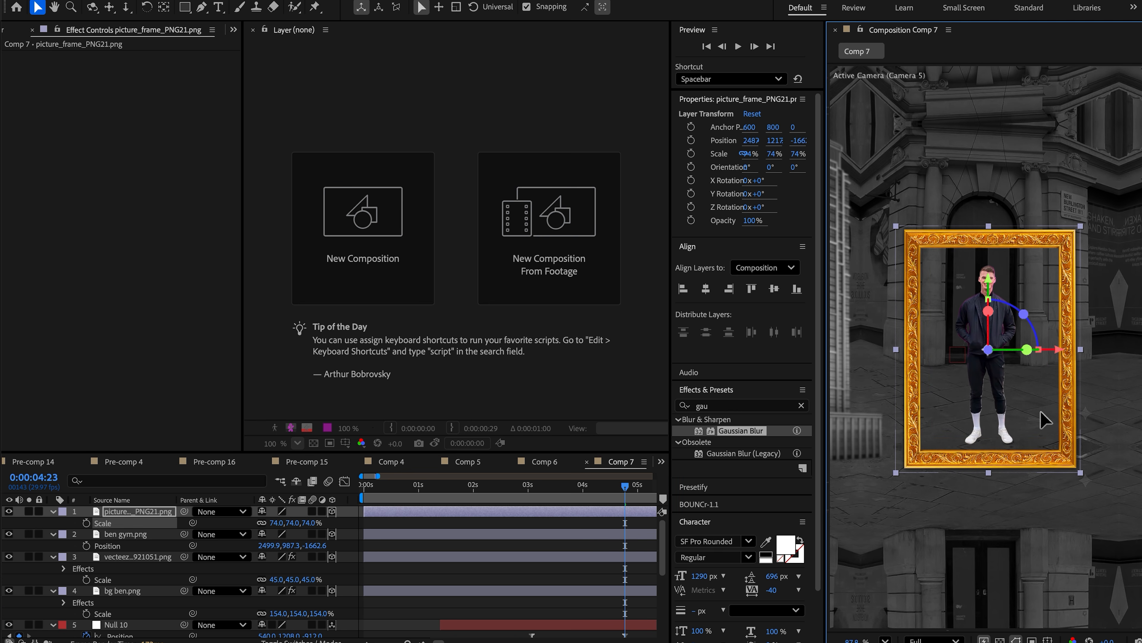
pyautogui.moveTo(1044, 419); pyautogui.dragTo(1043, 424)
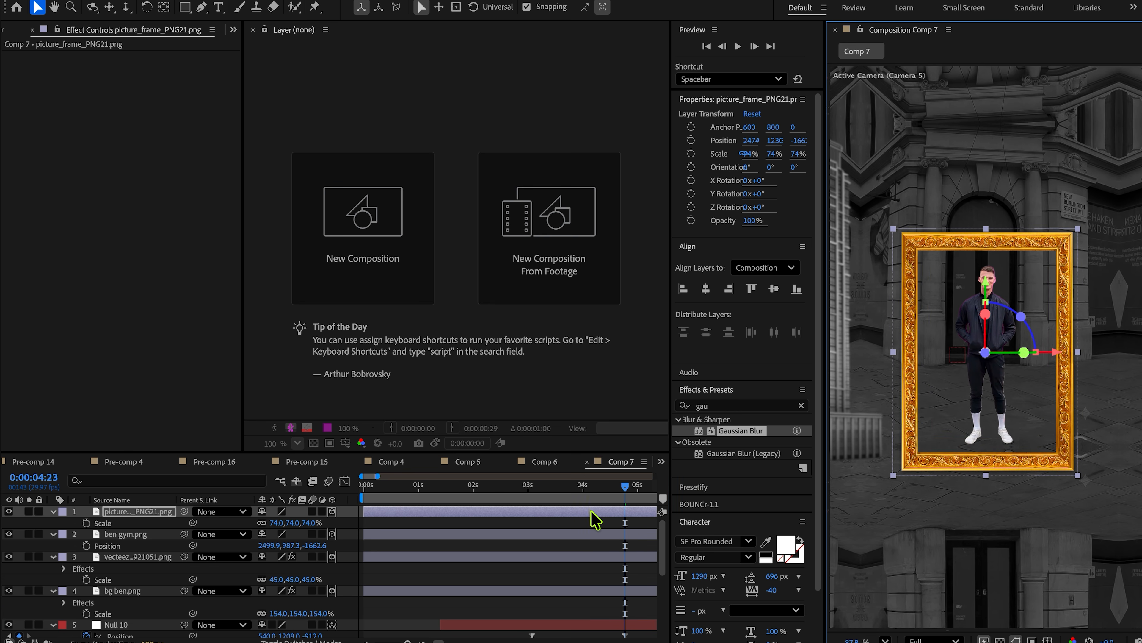
# Step: Preview the building slide and camera pull-back with the picture frame from 0:00:01:28
pyautogui.scroll(-4, 593, 522)
pyautogui.moveTo(622, 490); pyautogui.dragTo(471, 507)
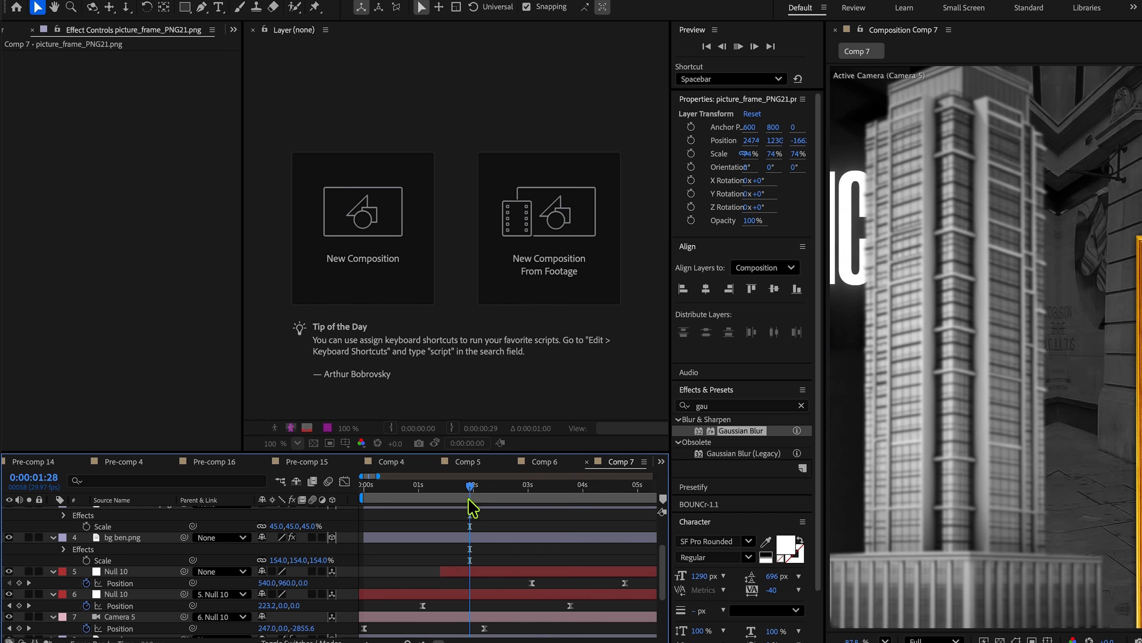
pyautogui.press('space')
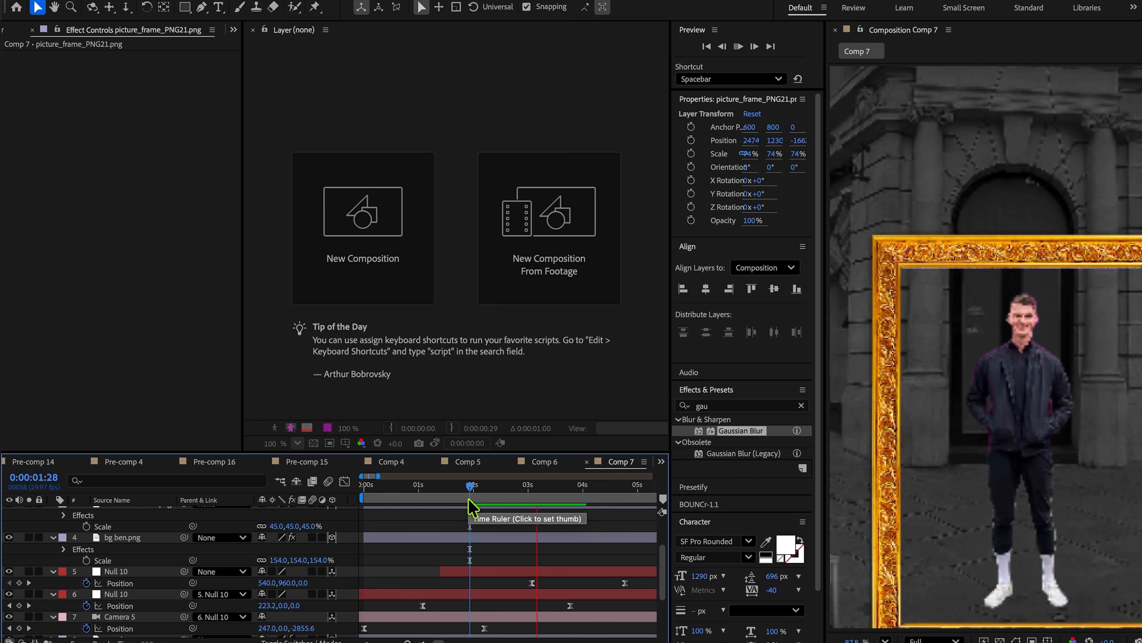
# Step: At the end of the camera pull-back, move the picture frame closer to the camera, to about X 2487, Y 1217
pyautogui.press('space')
pyautogui.click(629, 498)
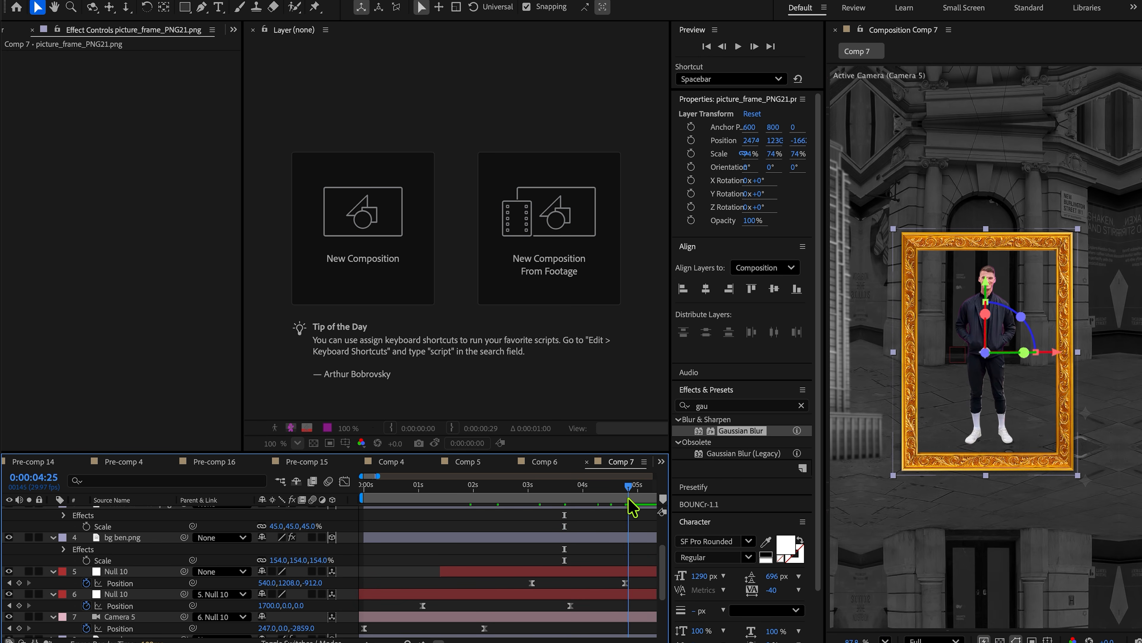
pyautogui.moveTo(987, 352); pyautogui.dragTo(1022, 345)
pyautogui.scroll(3, 277, 535)
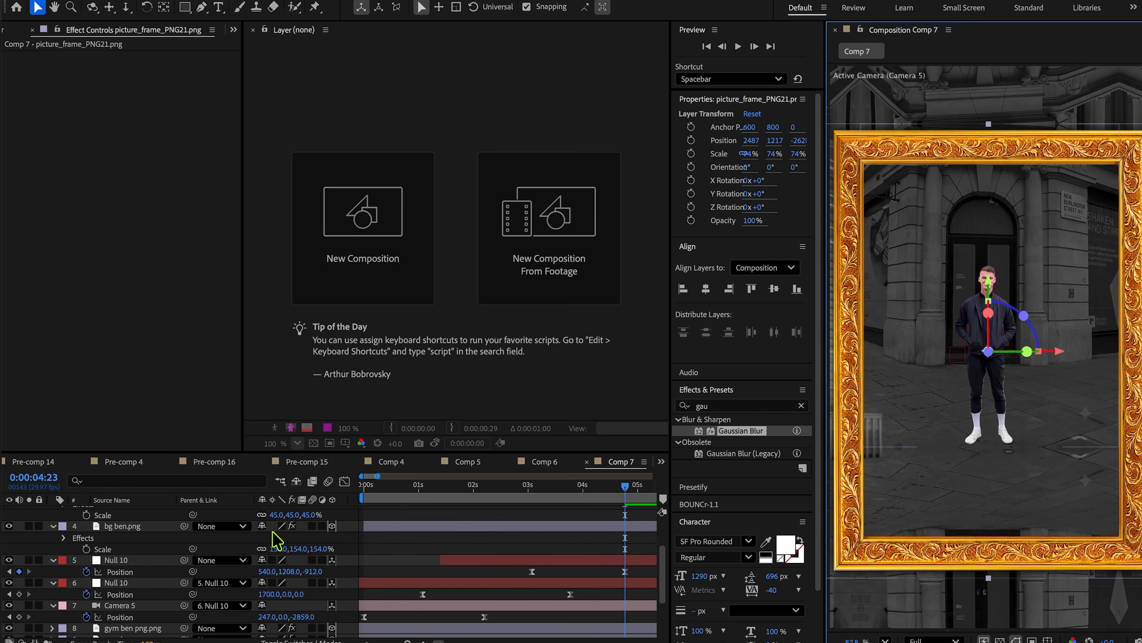
# Step: Scale the picture frame layer to 40% and recentre it around the subject at about X 2483, Y 1226
pyautogui.press('s')
pyautogui.moveTo(277, 523)
pyautogui.mouseDown()
pyautogui.moveTo(264, 534)
pyautogui.moveTo(275, 540)
pyautogui.mouseUp()
pyautogui.moveTo(1016, 425); pyautogui.dragTo(1013, 428)
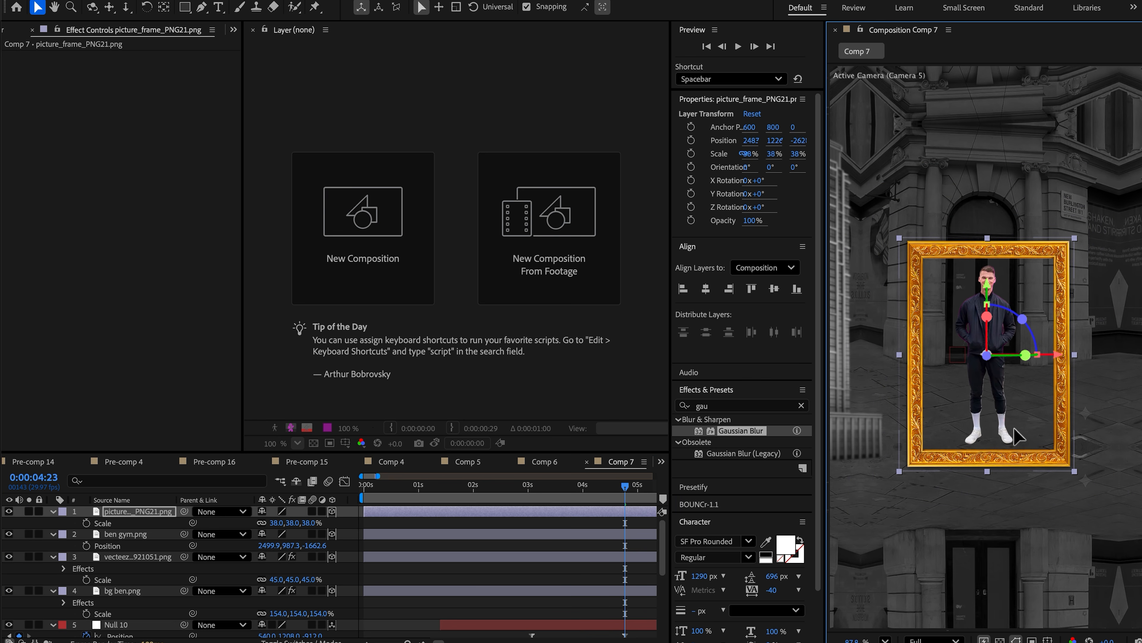
pyautogui.click(275, 523)
pyautogui.write('40')
pyautogui.press('Return')
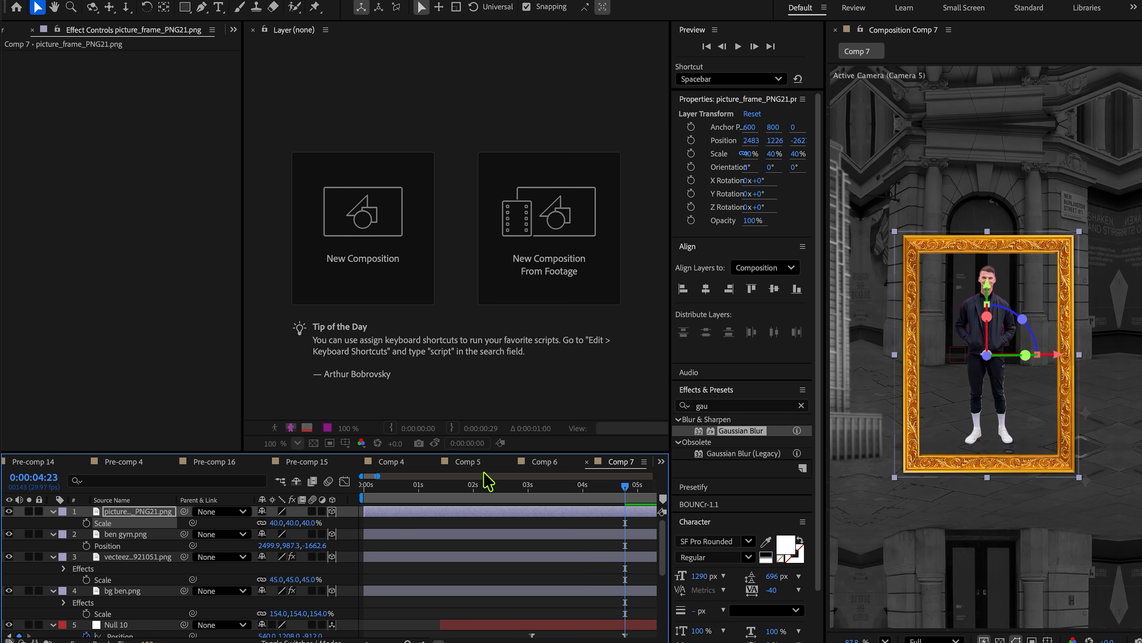
# Step: Preview the pull-back with the resized picture frame from 0:00:01:29
pyautogui.moveTo(555, 495); pyautogui.dragTo(440, 494)
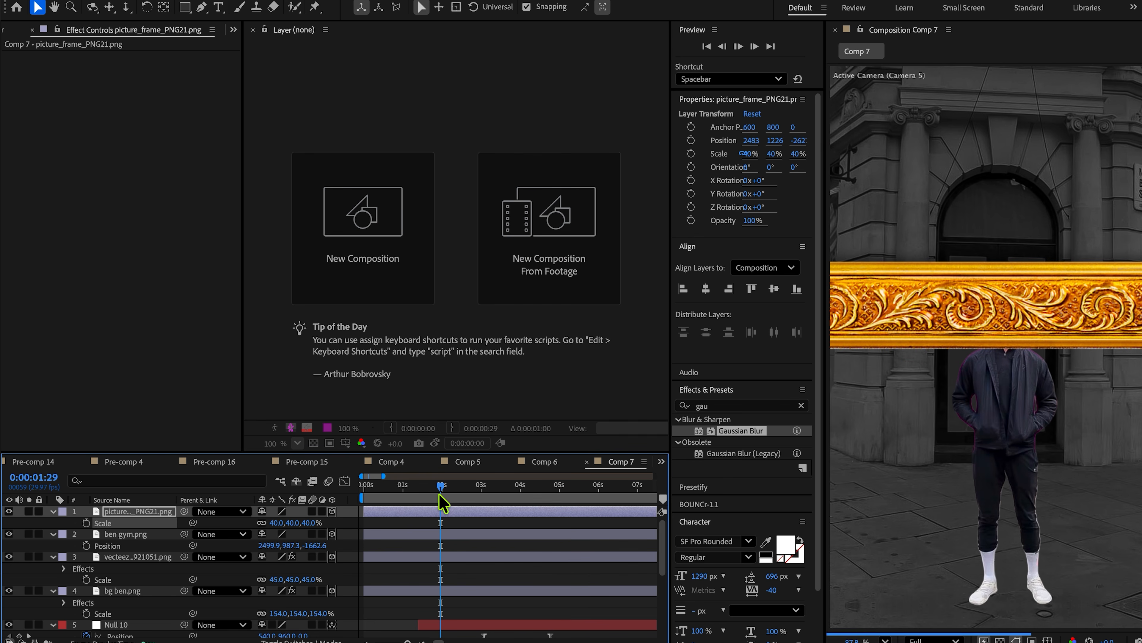
pyautogui.press('space')
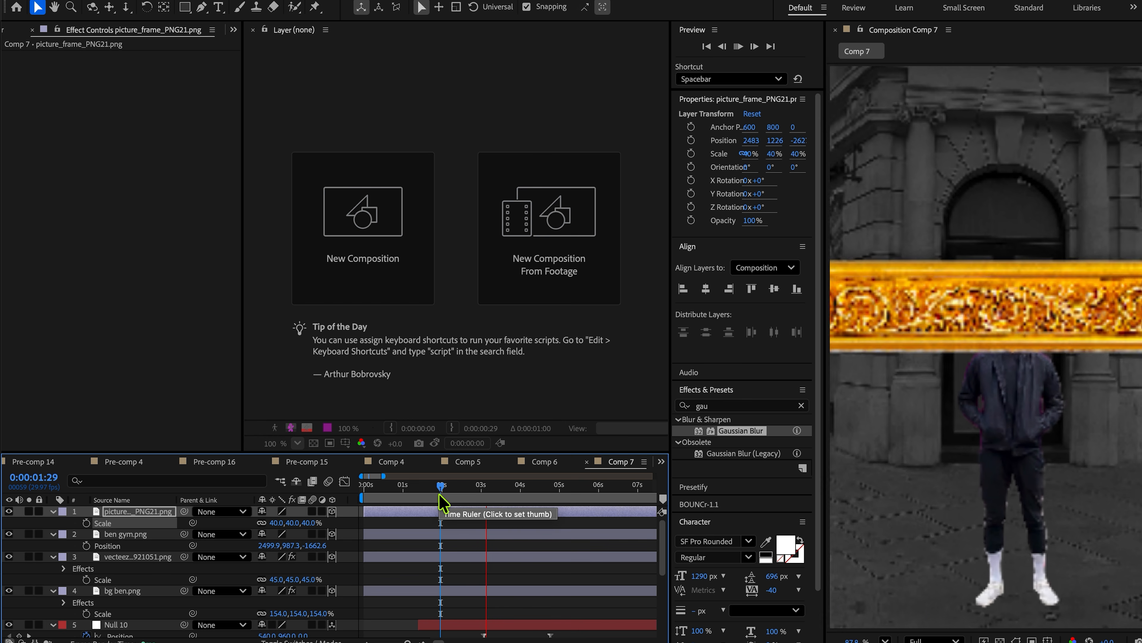
pyautogui.press('space')
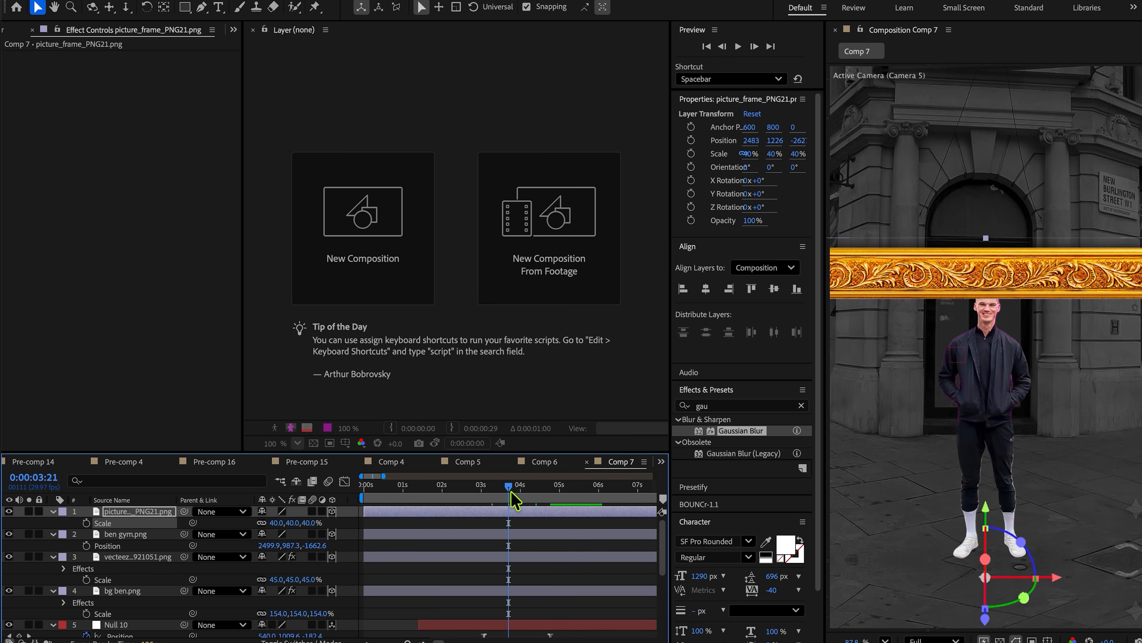
# Step: Try splitting the bg ben.png layer at 0:00:03:05, check the end of the pull-back, and undo the split
pyautogui.moveTo(512, 497)
pyautogui.mouseDown()
pyautogui.moveTo(548, 495)
pyautogui.moveTo(464, 503)
pyautogui.moveTo(492, 505)
pyautogui.mouseUp()
pyautogui.scroll(-5, 549, 531)
pyautogui.scroll(5, 494, 504)
pyautogui.scroll(-1, 480, 571)
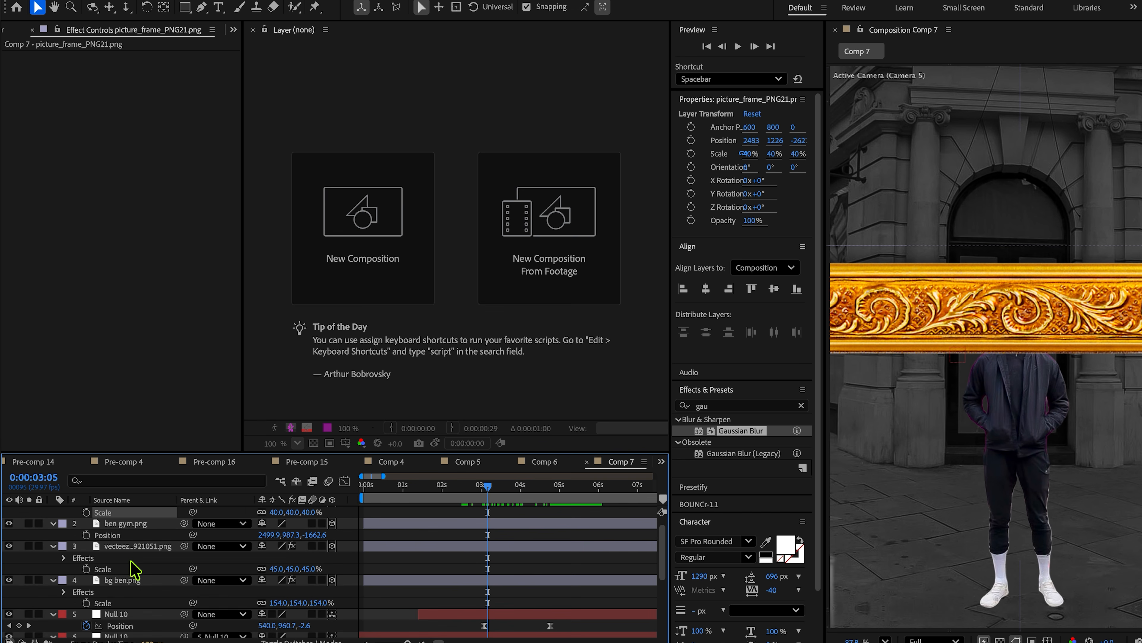
pyautogui.click(134, 580)
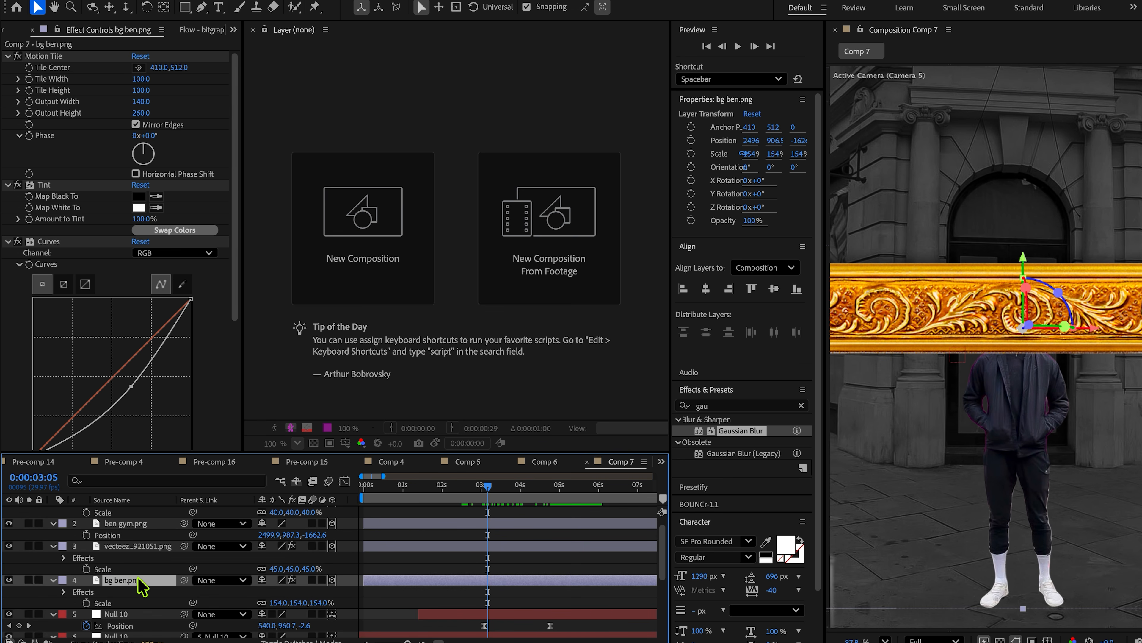
pyautogui.press('super+shift+d')
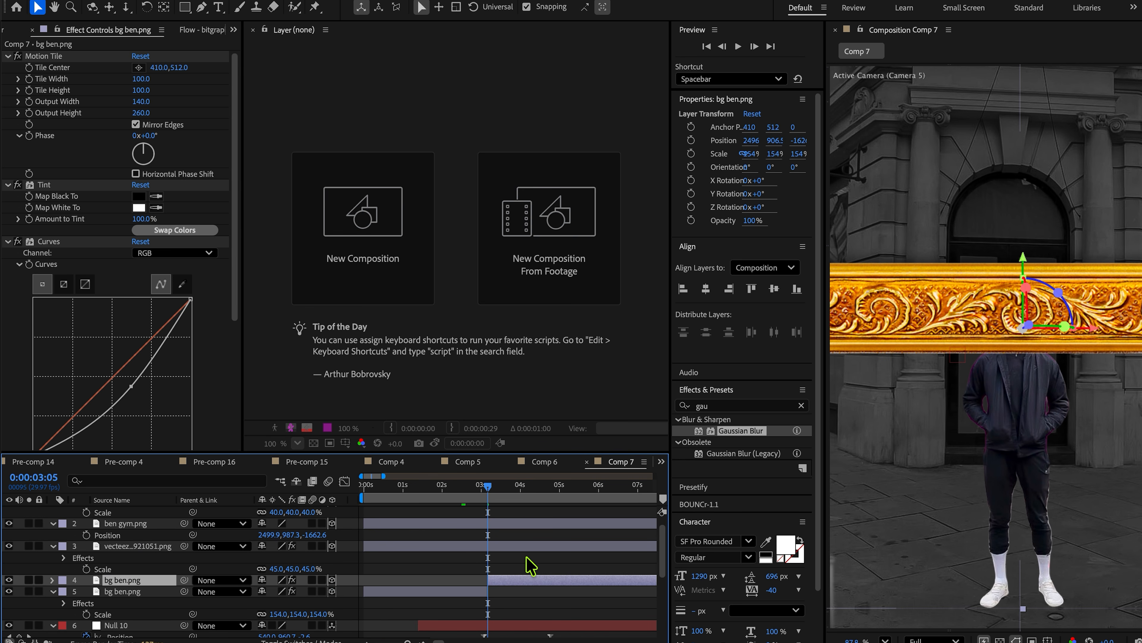
pyautogui.moveTo(494, 488); pyautogui.dragTo(574, 490)
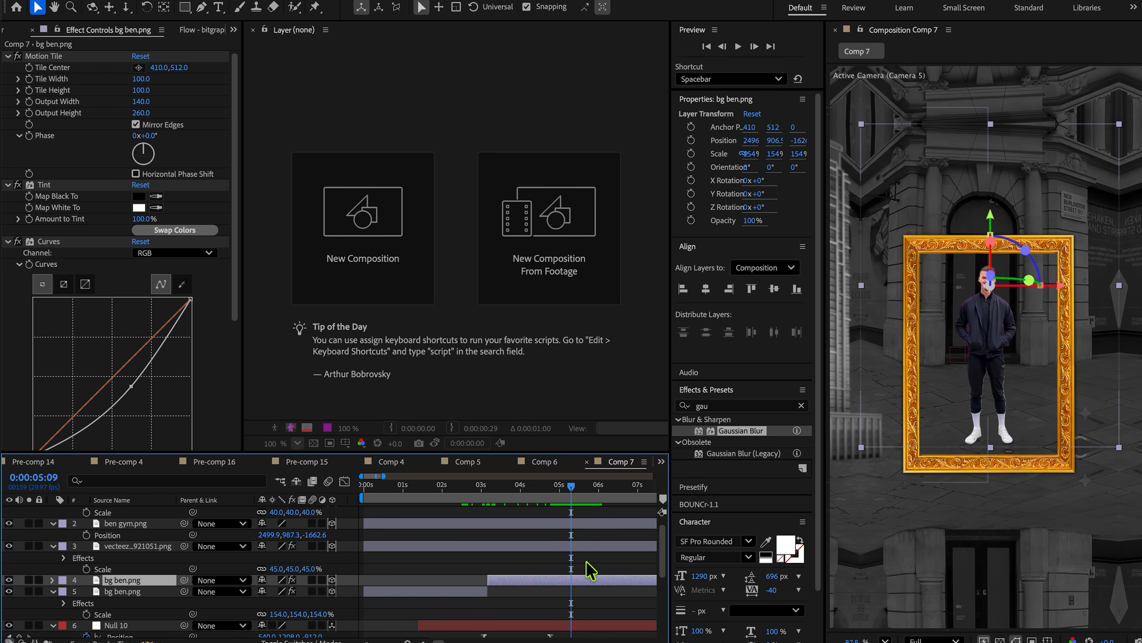
pyautogui.press('super+z')
pyautogui.click(562, 539)
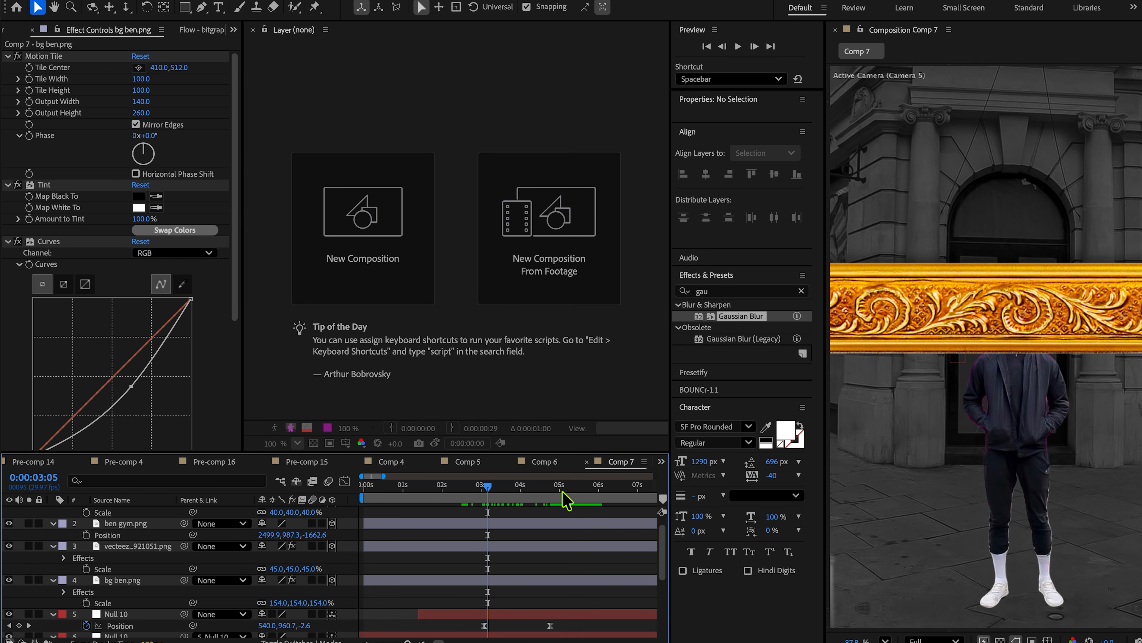
# Step: At 0:00:05:15, draw a white four-cornered shape with the Pen tool covering the picture frame's opening
pyautogui.moveTo(563, 496)
pyautogui.mouseDown()
pyautogui.moveTo(621, 497)
pyautogui.moveTo(583, 498)
pyautogui.mouseUp()
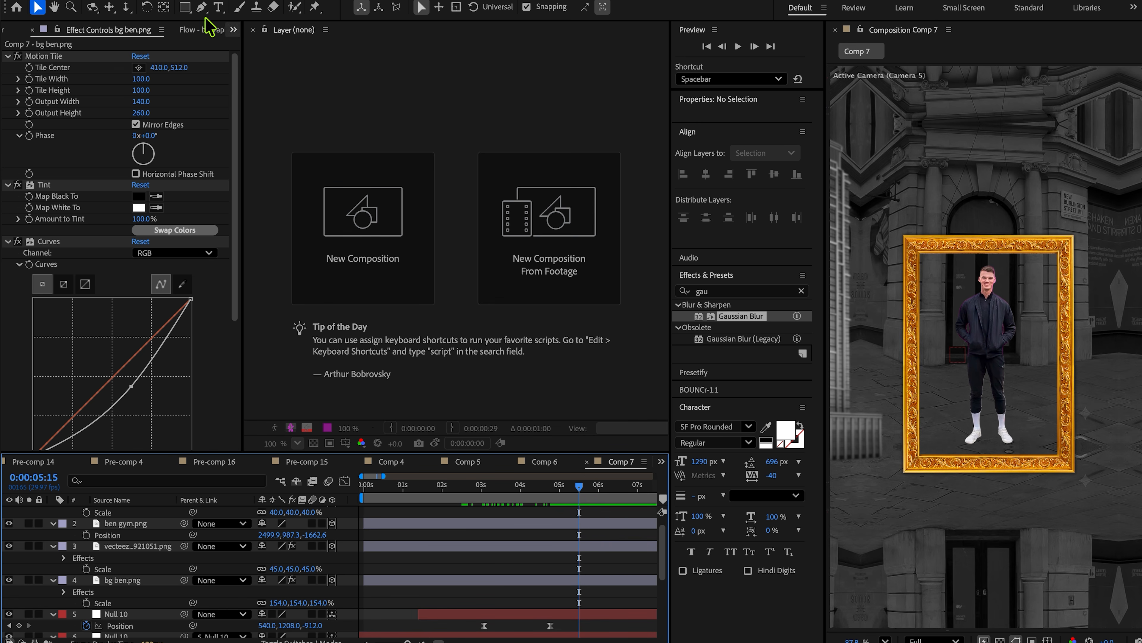
pyautogui.click(202, 7)
pyautogui.click(621, 546)
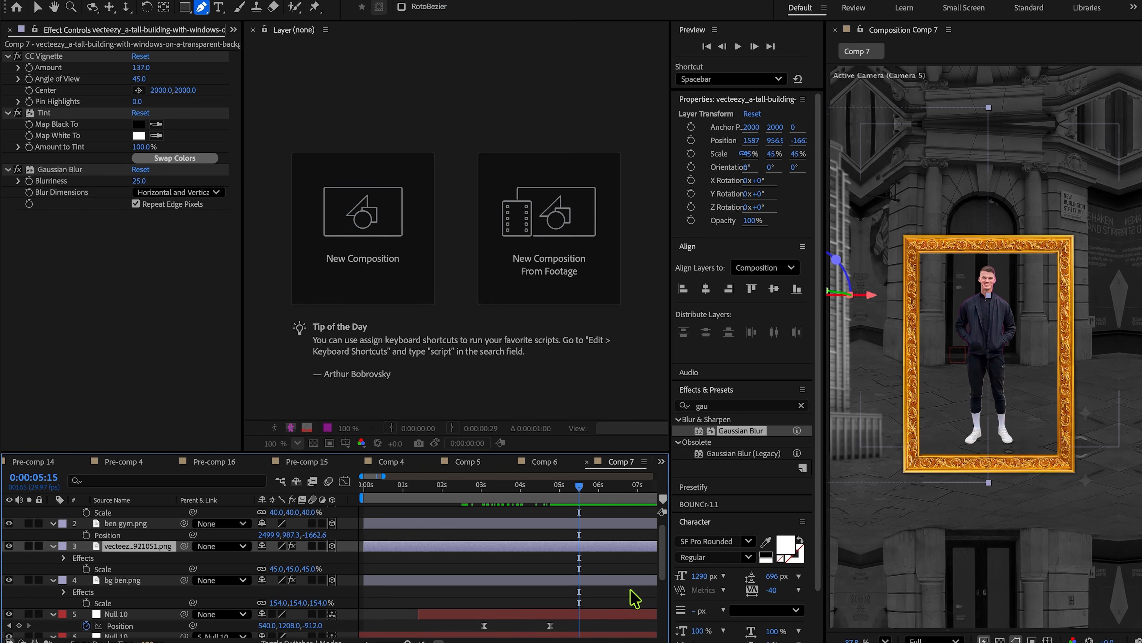
pyautogui.scroll(3, 1012, 252)
pyautogui.click(875, 258)
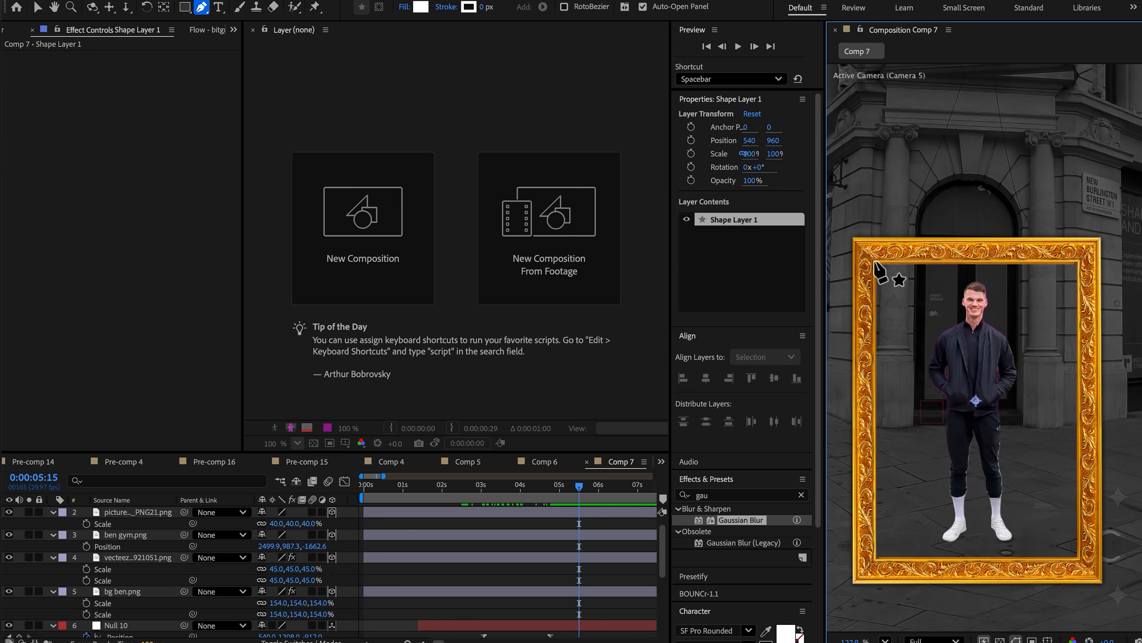
pyautogui.click(1078, 261)
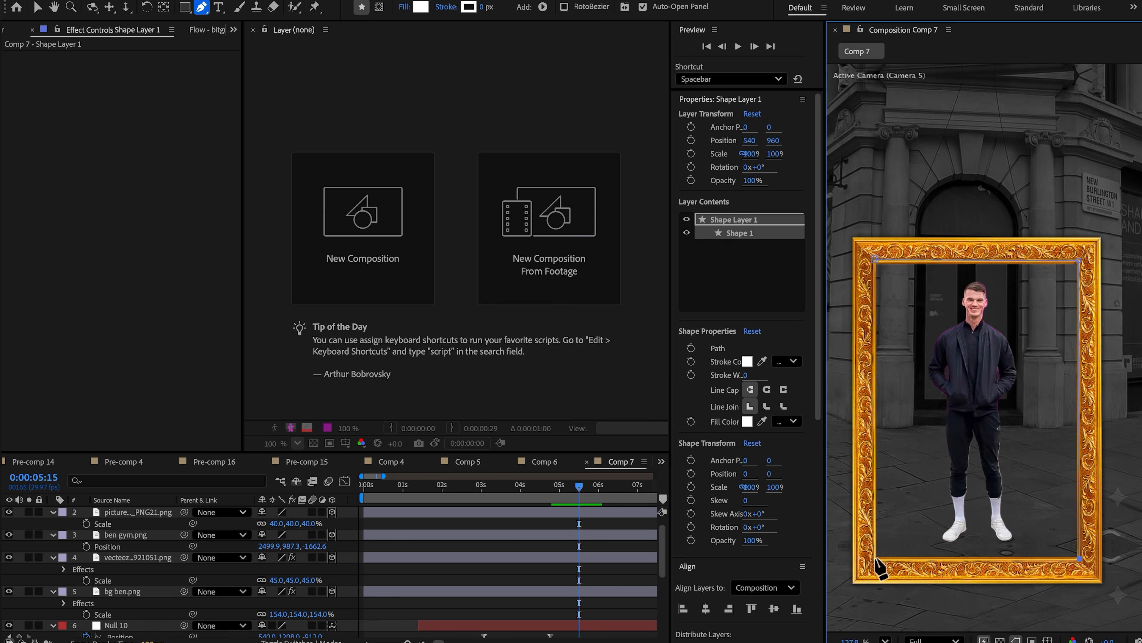
pyautogui.click(875, 261)
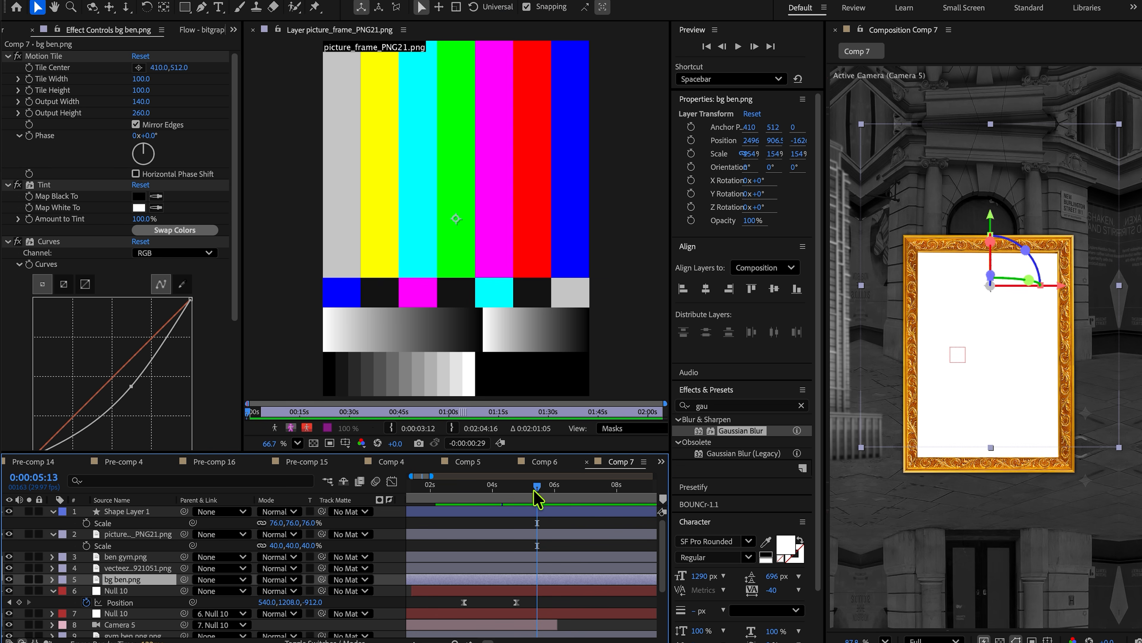
# Step: Split bg ben.png at 0:00:02:28 and use Shape Layer 1 as the track matte for its second part
pyautogui.moveTo(539, 498); pyautogui.dragTo(461, 547)
pyautogui.hotkey('ctrl', 'shift', 'd')
pyautogui.press('-')
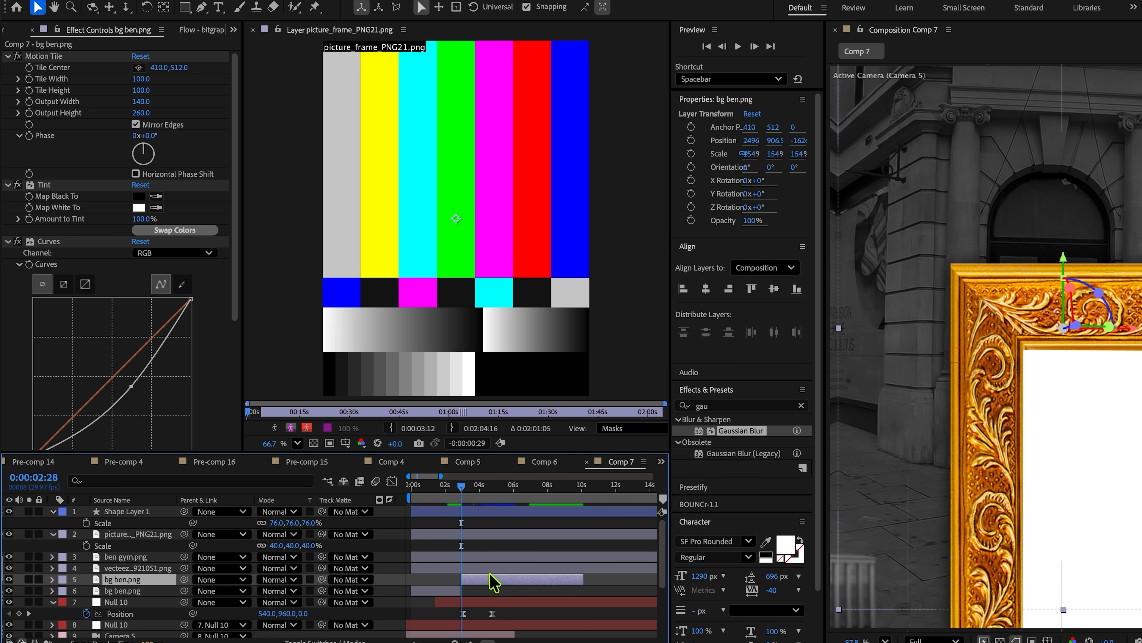
pyautogui.press('=')
pyautogui.moveTo(450, 497); pyautogui.dragTo(523, 502)
pyautogui.moveTo(320, 581); pyautogui.dragTo(137, 512)
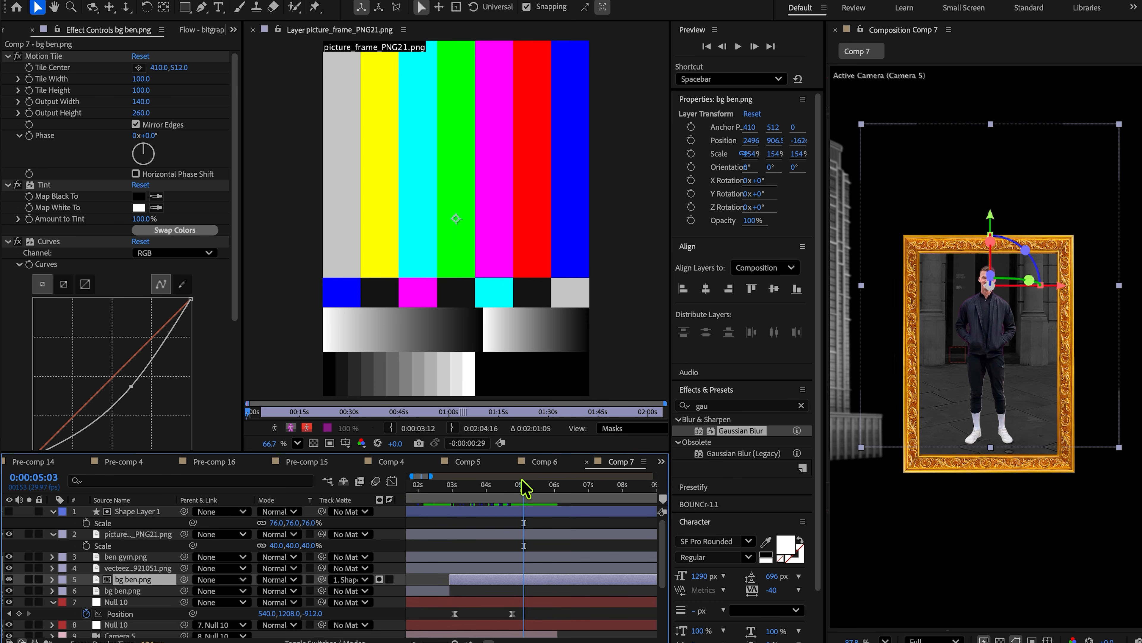
# Step: Parent Shape Layer 1 to the picture_frame_PNG21.png layer so the matte follows the frame
pyautogui.moveTo(520, 499); pyautogui.dragTo(455, 497)
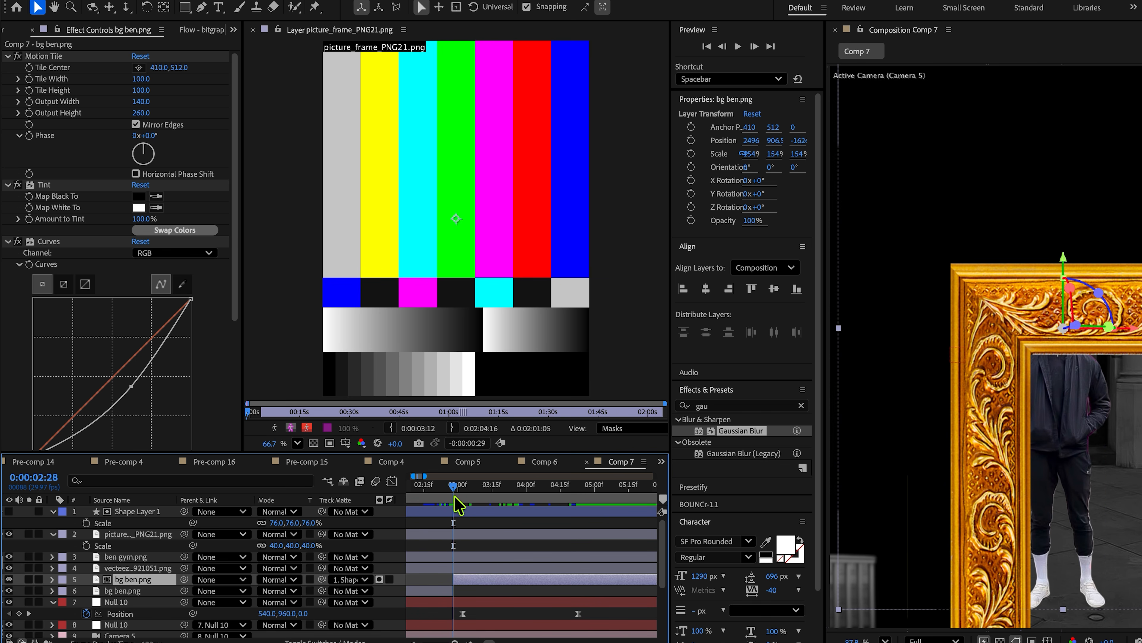
pyautogui.click(464, 534)
pyautogui.keyDown('shift'); pyautogui.click(512, 511); pyautogui.keyUp('shift')
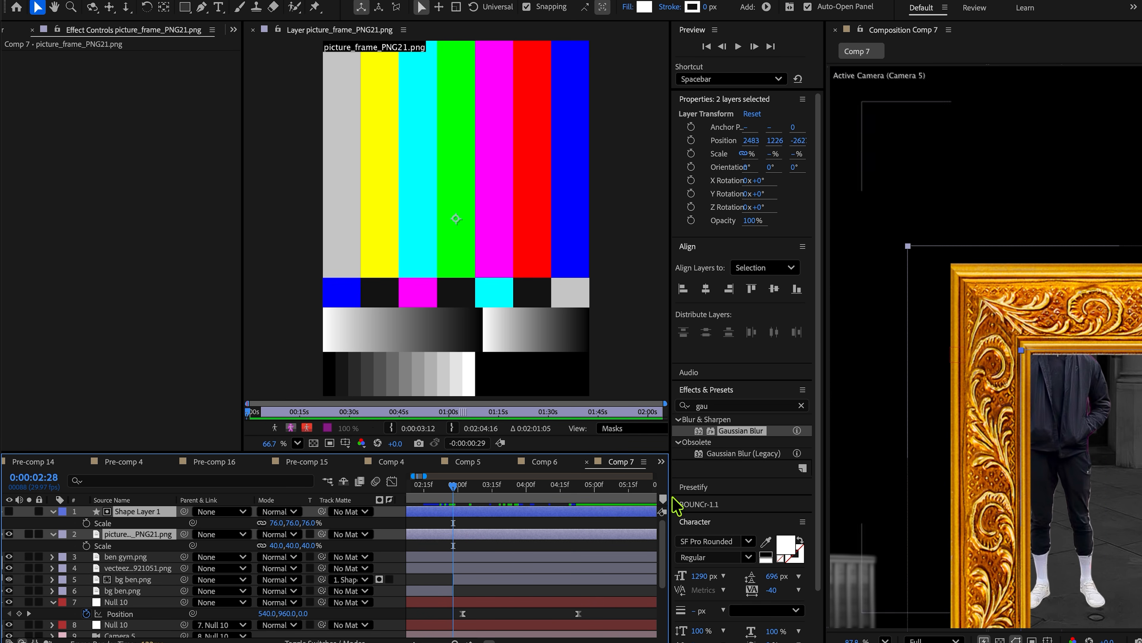
pyautogui.click(300, 524)
pyautogui.click(479, 514)
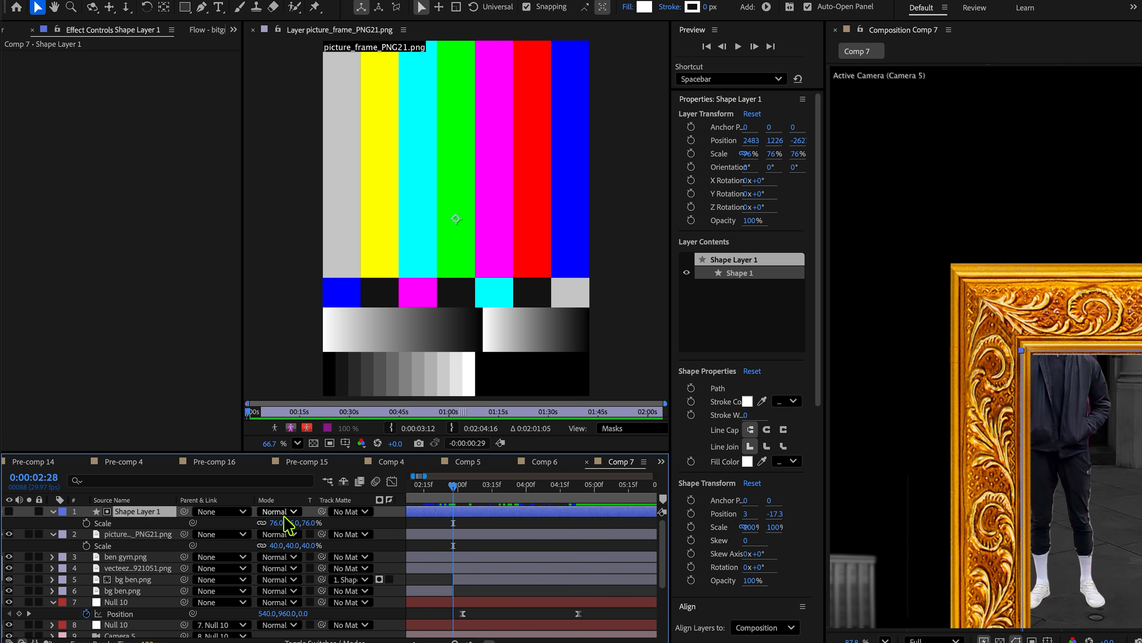
pyautogui.click(143, 540)
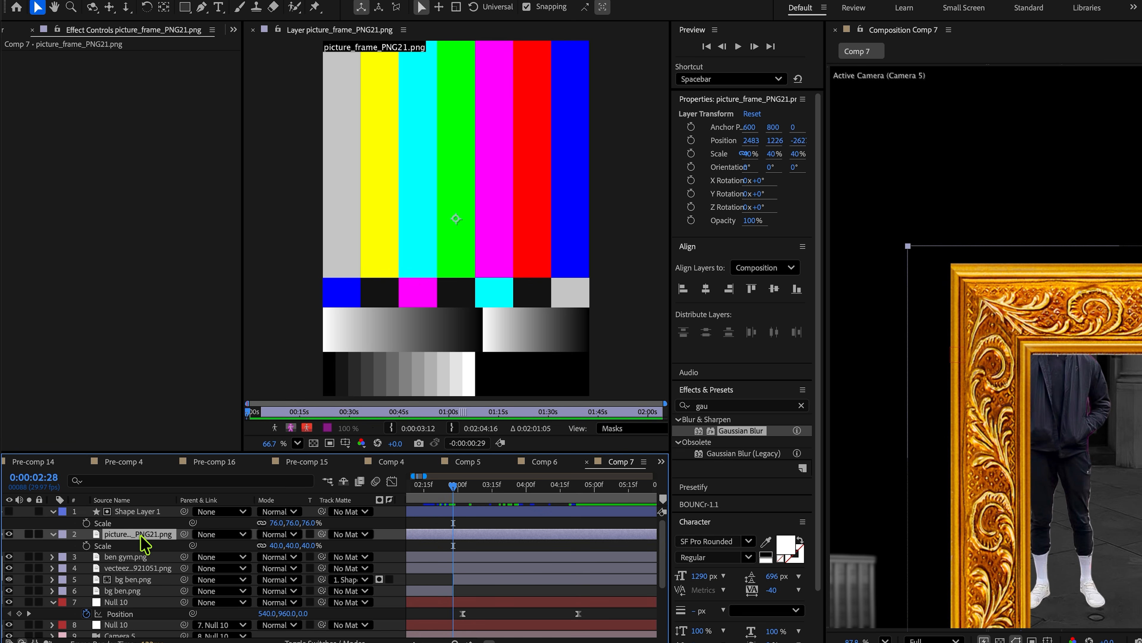
pyautogui.moveTo(184, 511); pyautogui.dragTo(151, 539)
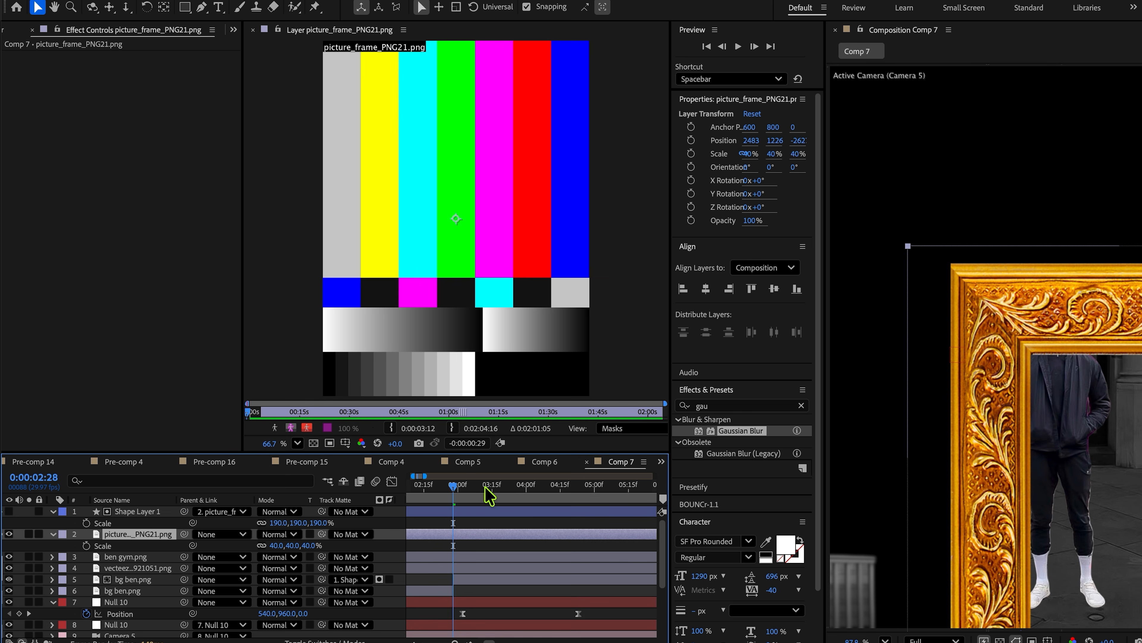
# Step: Scale the picture frame to 48% and position it around the whole subject at about X 2483, Y 1196
pyautogui.moveTo(468, 499); pyautogui.dragTo(475, 503)
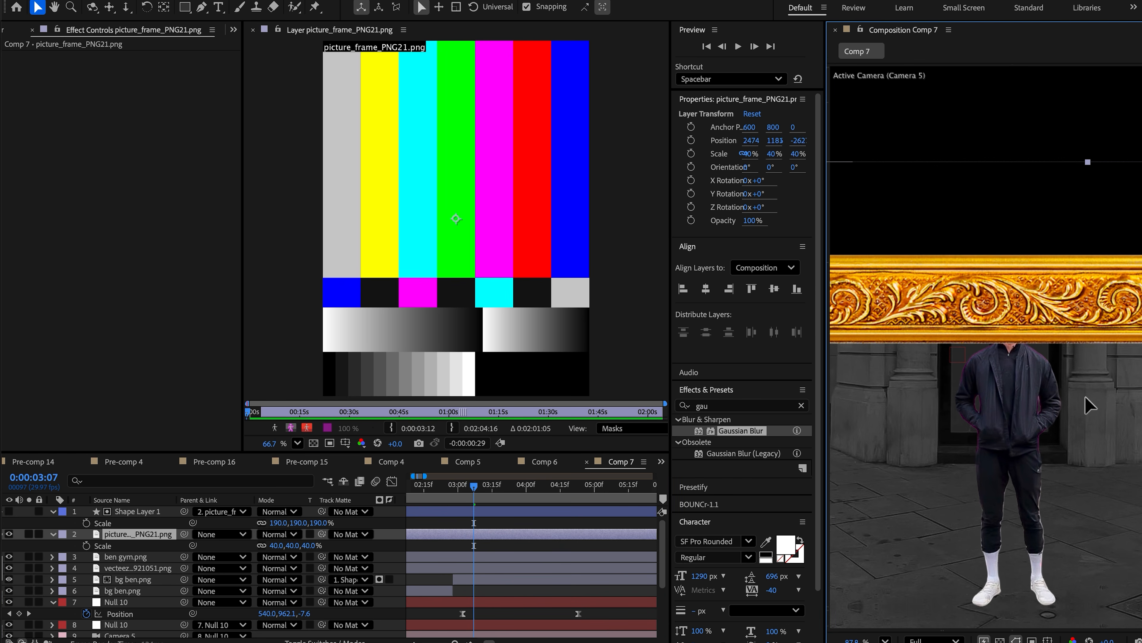
pyautogui.moveTo(1087, 369); pyautogui.dragTo(1092, 203)
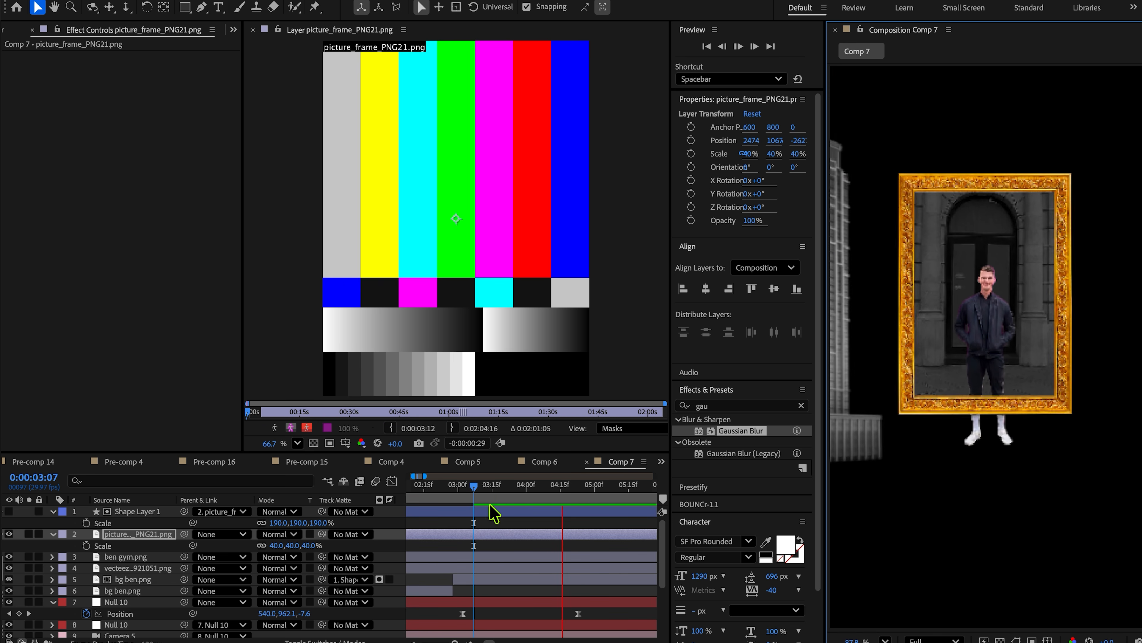
pyautogui.press('space')
pyautogui.moveTo(271, 545); pyautogui.dragTo(285, 545)
pyautogui.moveTo(1029, 399); pyautogui.dragTo(1031, 448)
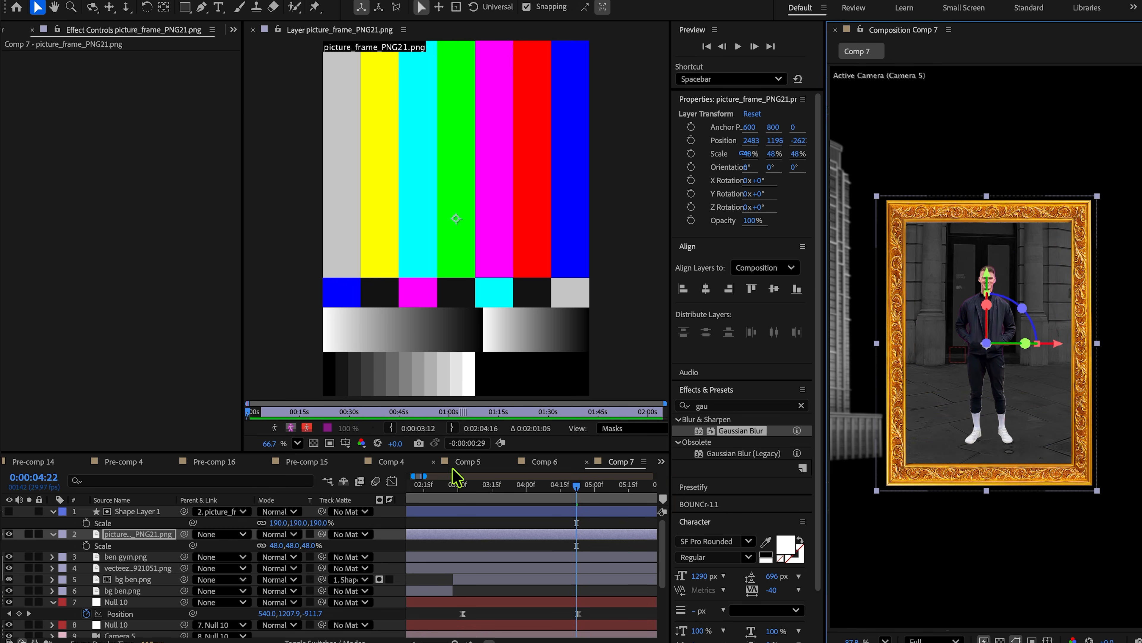
# Step: Preview the pull-back from 0:00:02:20 and enlarge the picture frame to 51%
pyautogui.moveTo(495, 485); pyautogui.dragTo(434, 492)
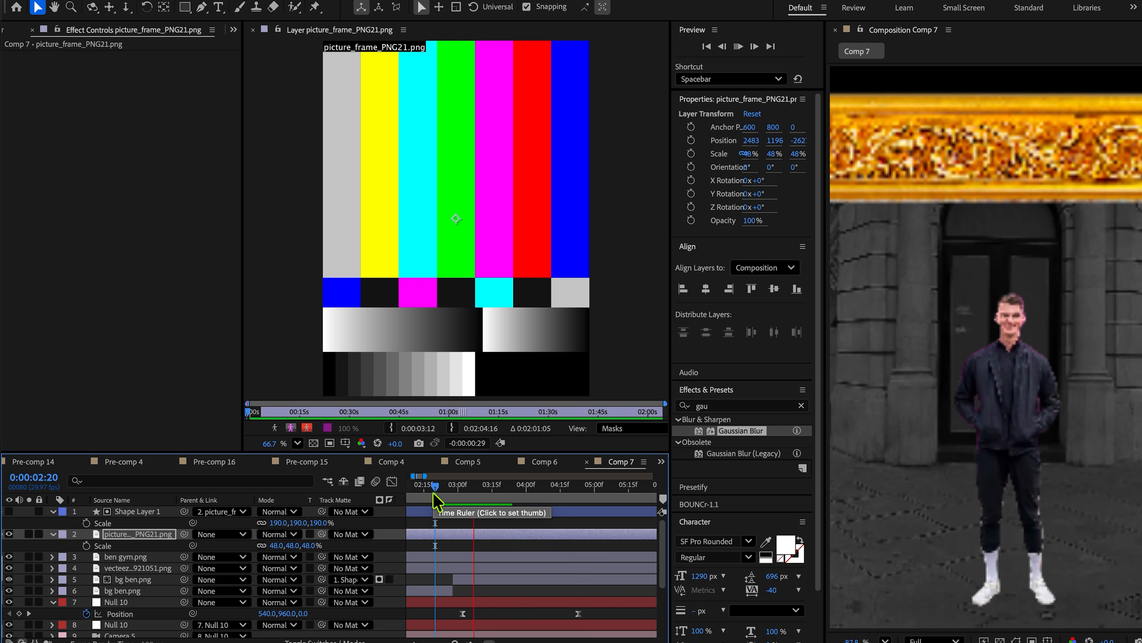
pyautogui.press('space')
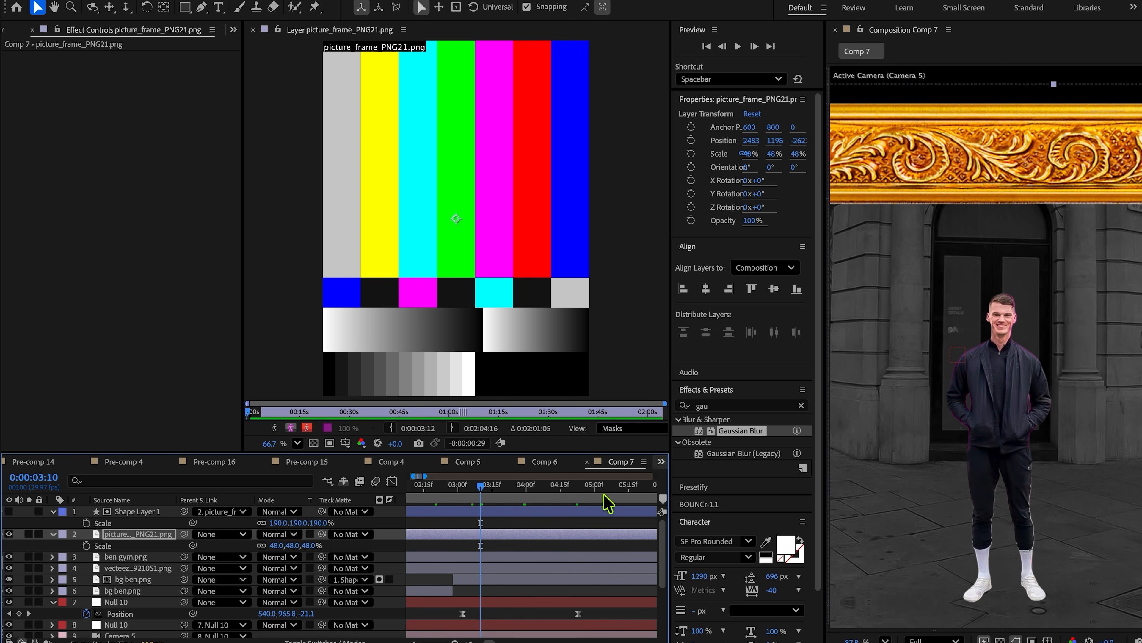
pyautogui.moveTo(273, 546); pyautogui.dragTo(280, 549)
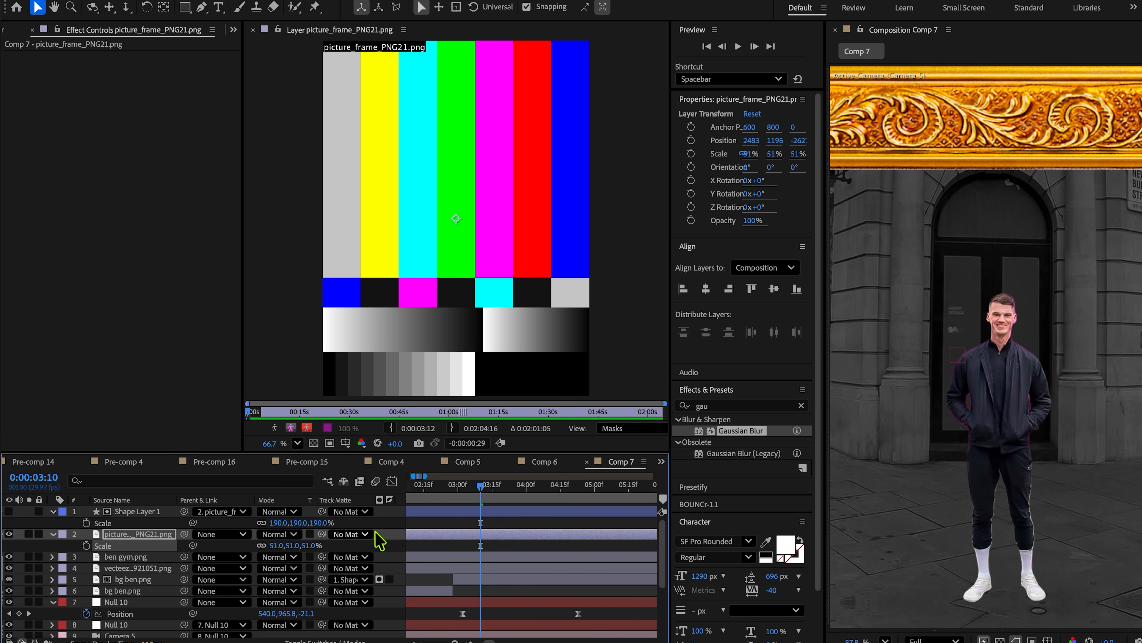
# Step: Keyframe the picture frame's opacity from 0% at 0:00:03:12 to 100% at about 0:00:03:25 and preview the fade-in
pyautogui.moveTo(473, 497); pyautogui.dragTo(450, 505)
pyautogui.press('t')
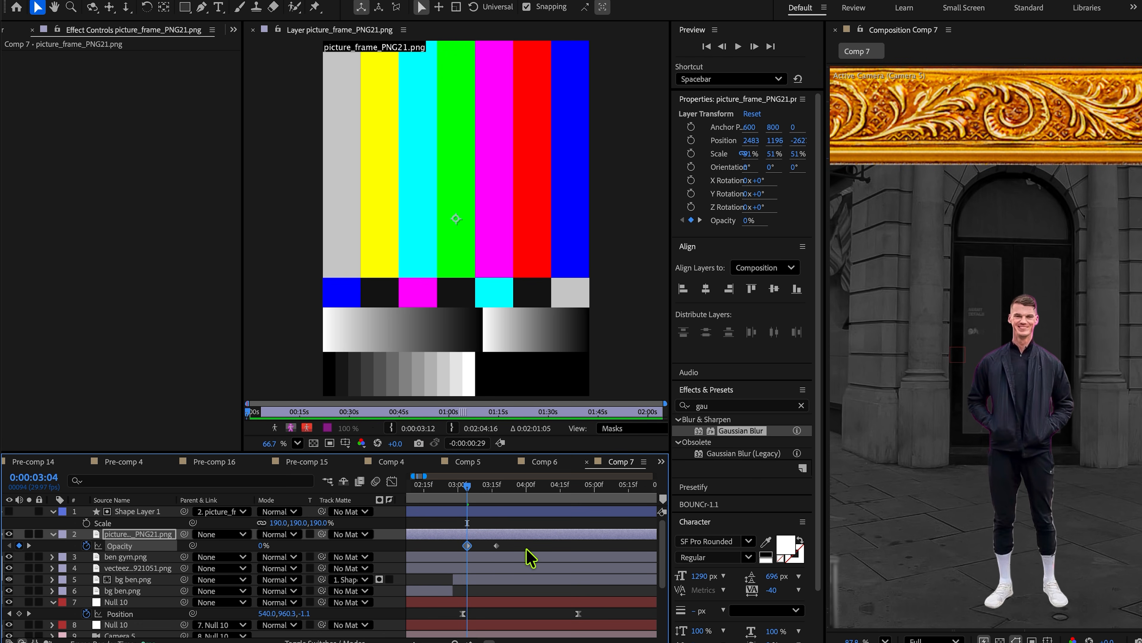
pyautogui.moveTo(475, 536); pyautogui.dragTo(493, 538)
pyautogui.press('space')
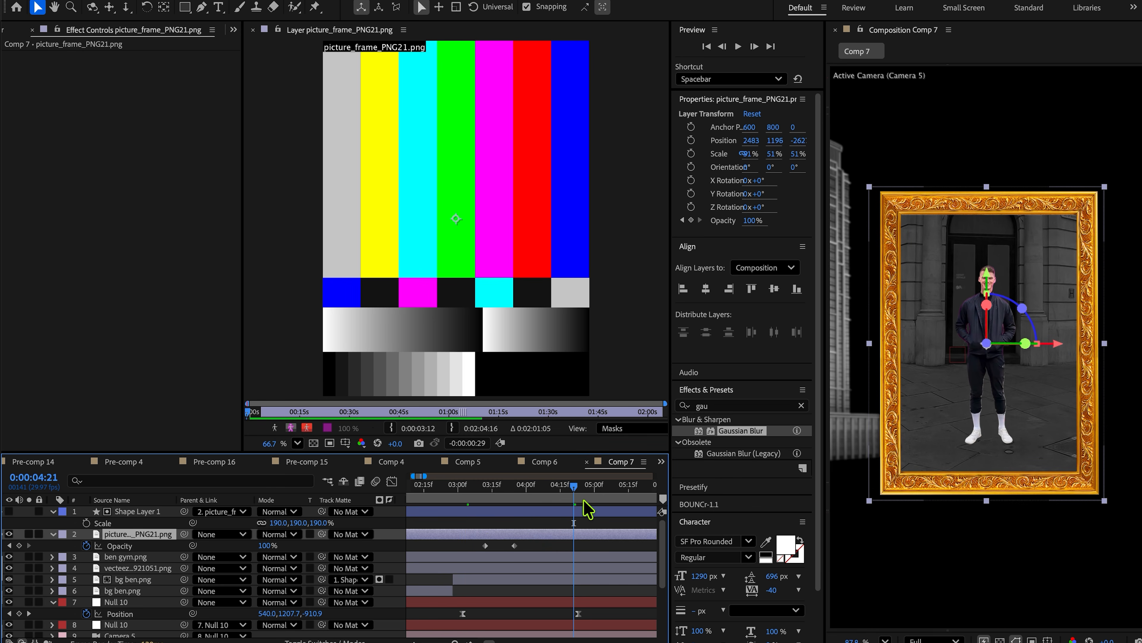
# Step: Create a white 1080 × 1920 px solid and place it directly beneath both bg ben.png layers
pyautogui.moveTo(582, 497); pyautogui.dragTo(485, 504)
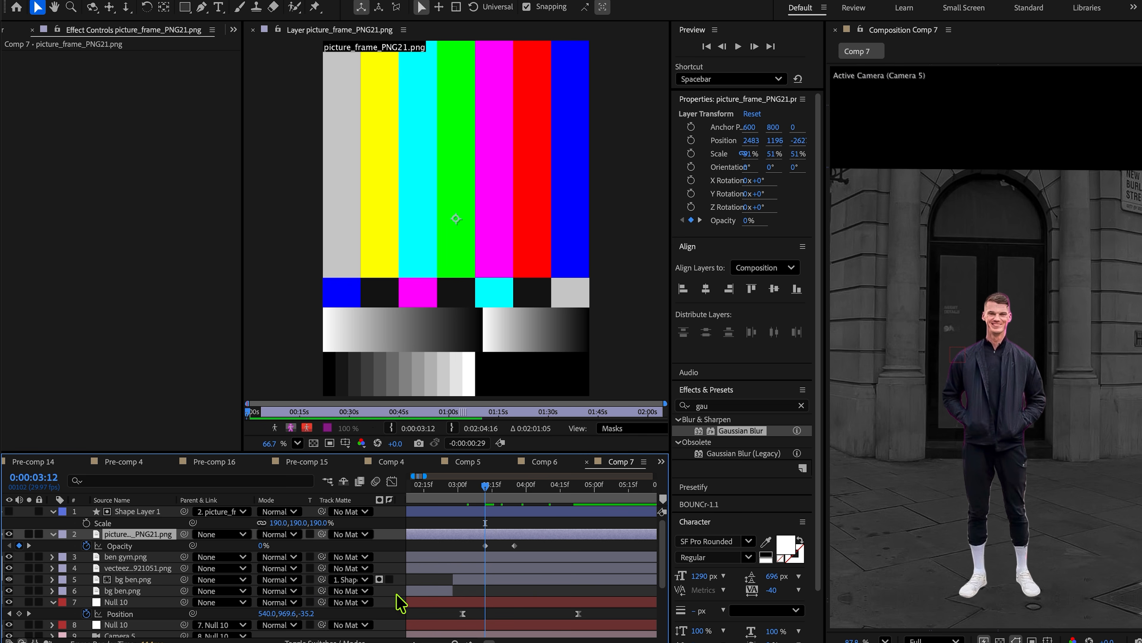
pyautogui.rightClick(400, 603)
pyautogui.moveTo(450, 462)
pyautogui.click(605, 501)
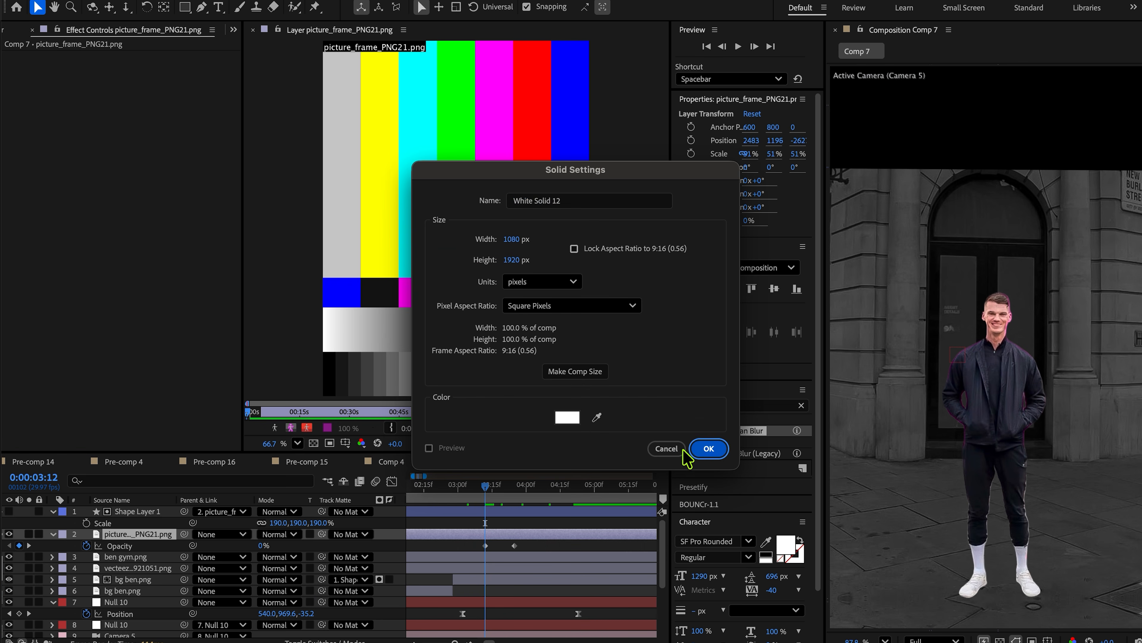
pyautogui.click(709, 448)
pyautogui.moveTo(153, 534); pyautogui.dragTo(145, 618)
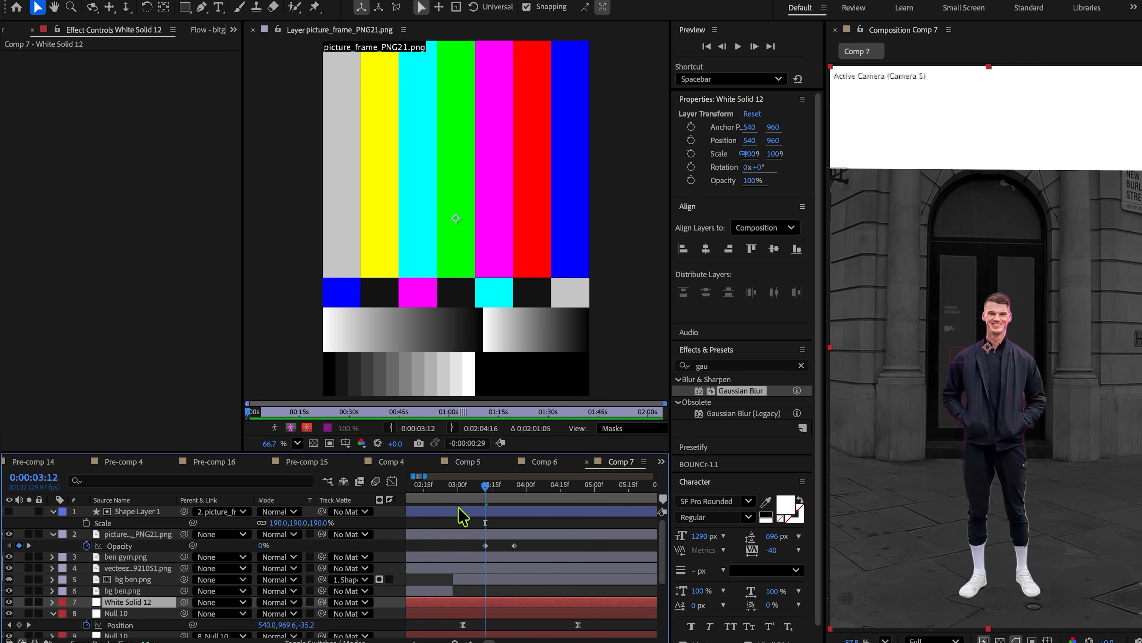
# Step: Trim the start of White Solid 12 to about 0:00:03:13 and preview the pull-back from 0:00:02:13
pyautogui.click(137, 592)
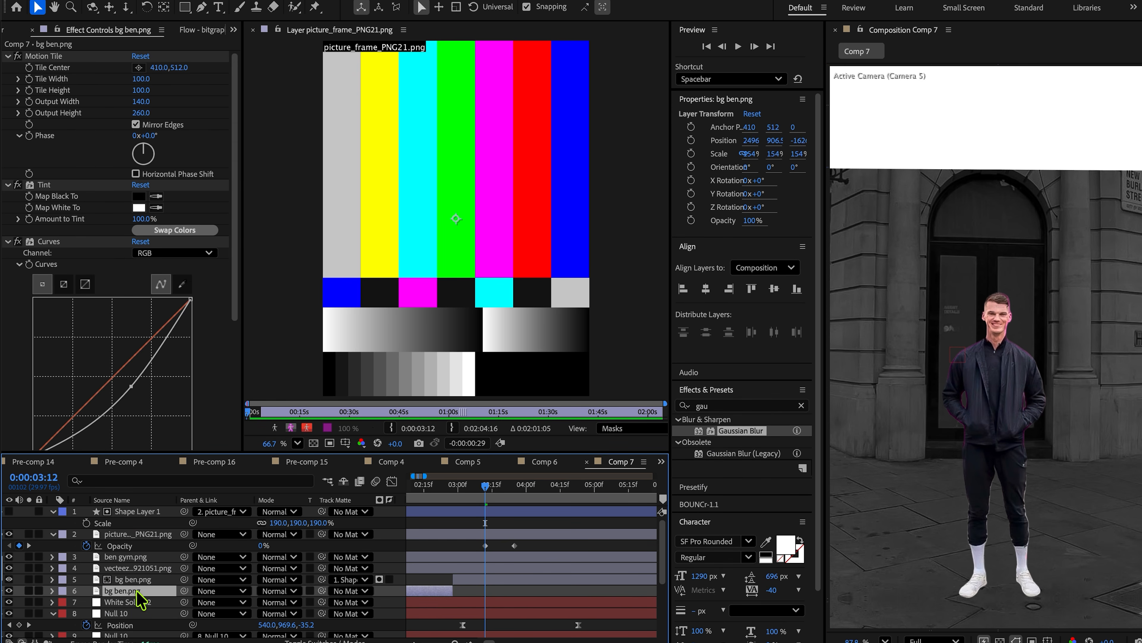
pyautogui.click(120, 603)
pyautogui.moveTo(485, 505); pyautogui.dragTo(418, 499)
pyautogui.hotkey('ctrl', 'shift', 'd')
pyautogui.click(443, 615)
pyautogui.press('Delete')
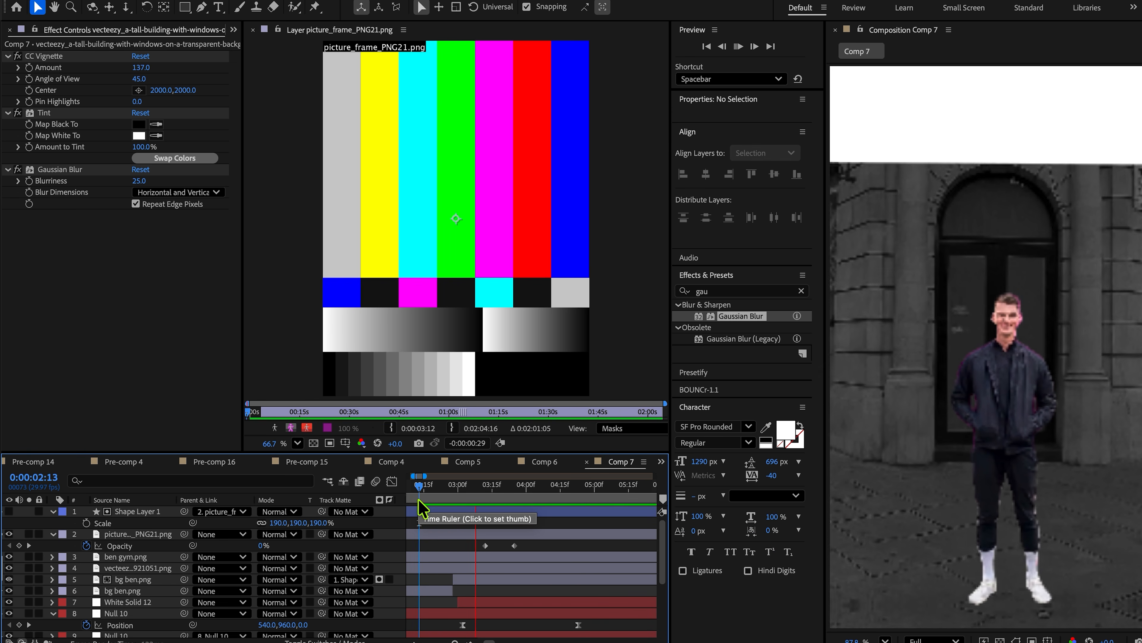
pyautogui.press('space')
pyautogui.moveTo(478, 604); pyautogui.dragTo(508, 603)
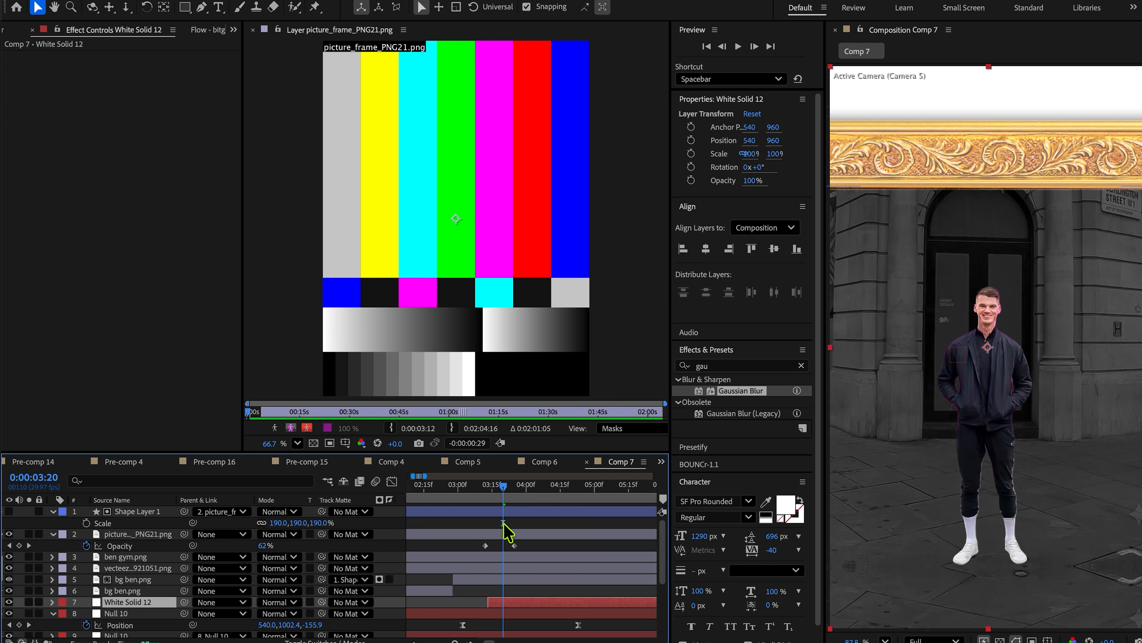
pyautogui.click(479, 488)
pyautogui.click(479, 579)
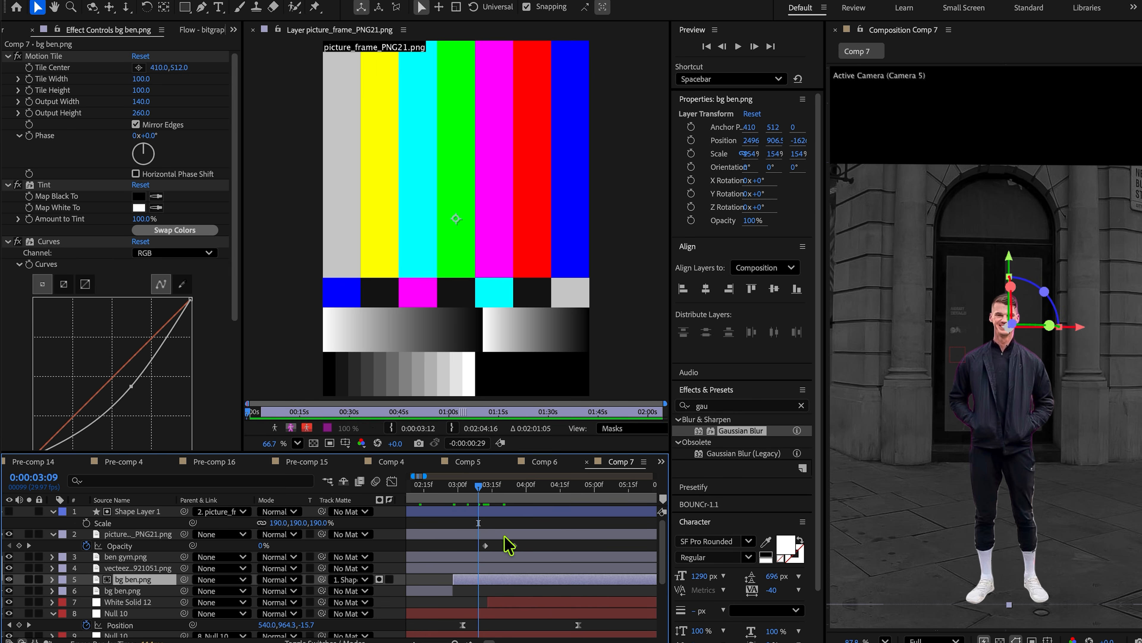
# Step: Scale the picture frame layer up to 67% and preview the pull-back from 0:00:02:11
pyautogui.click(479, 532)
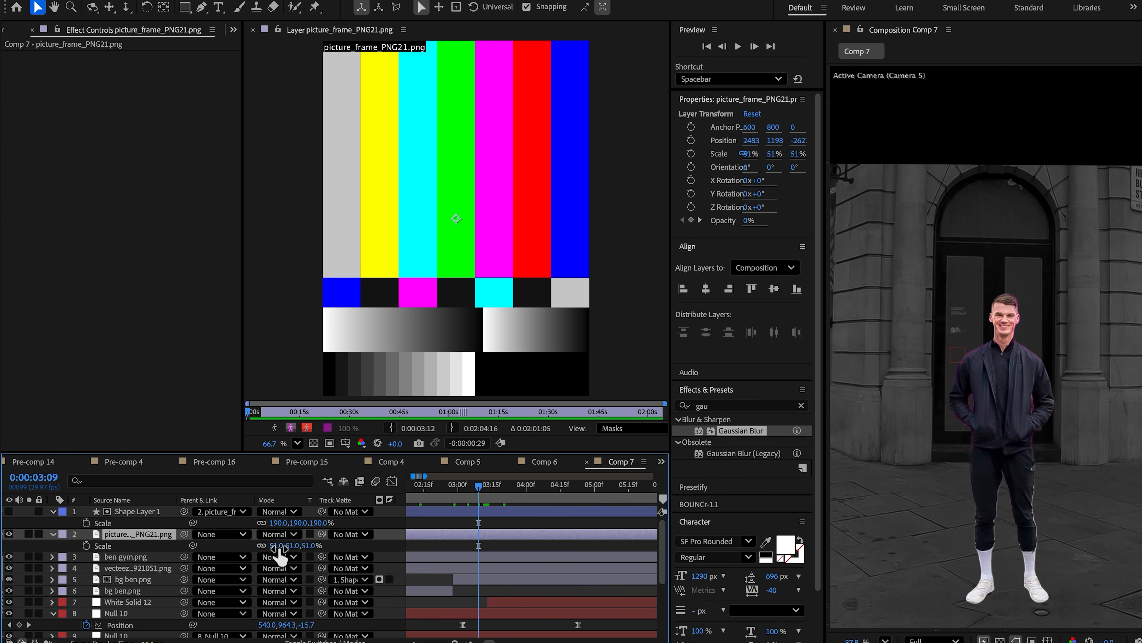
pyautogui.moveTo(279, 548); pyautogui.dragTo(287, 548)
pyautogui.moveTo(484, 488); pyautogui.dragTo(415, 498)
pyautogui.press('t')
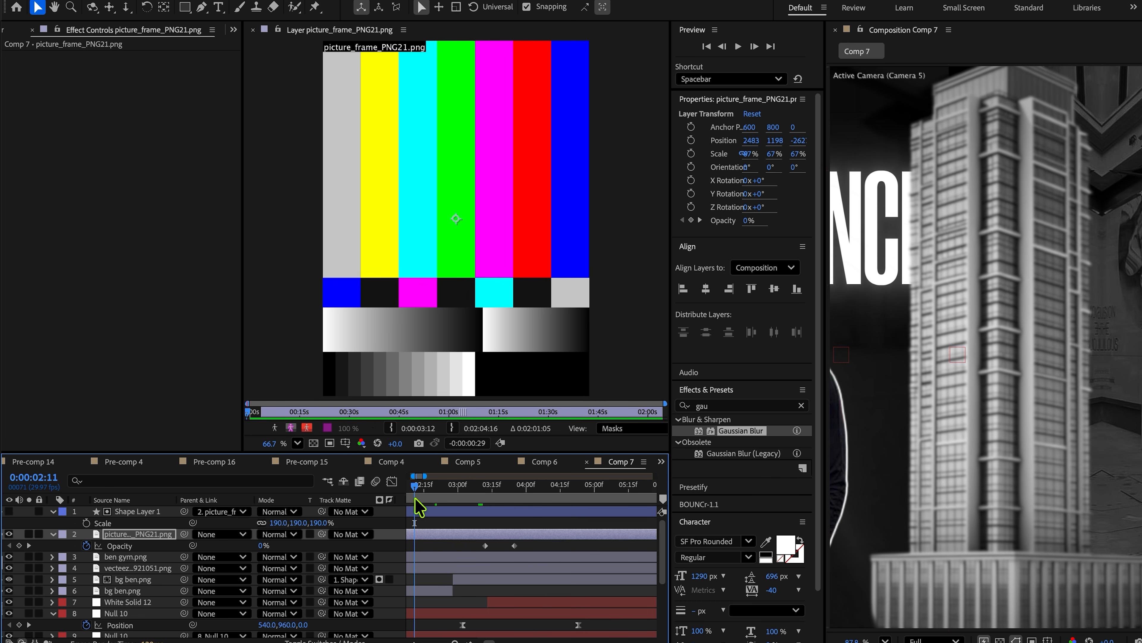
pyautogui.press('space')
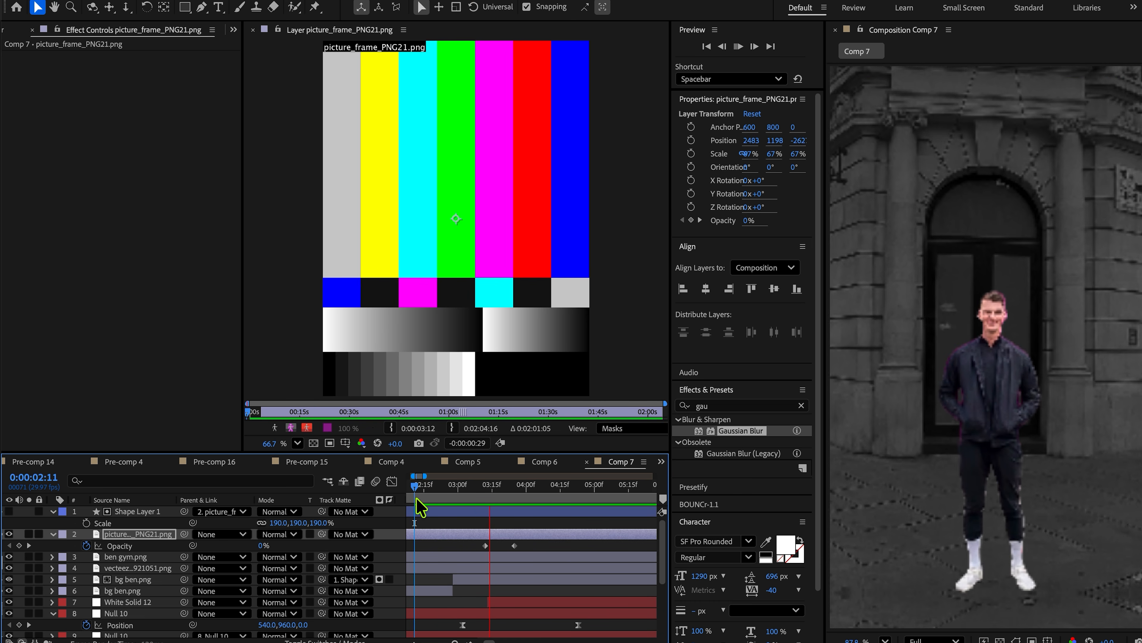
pyautogui.press('space')
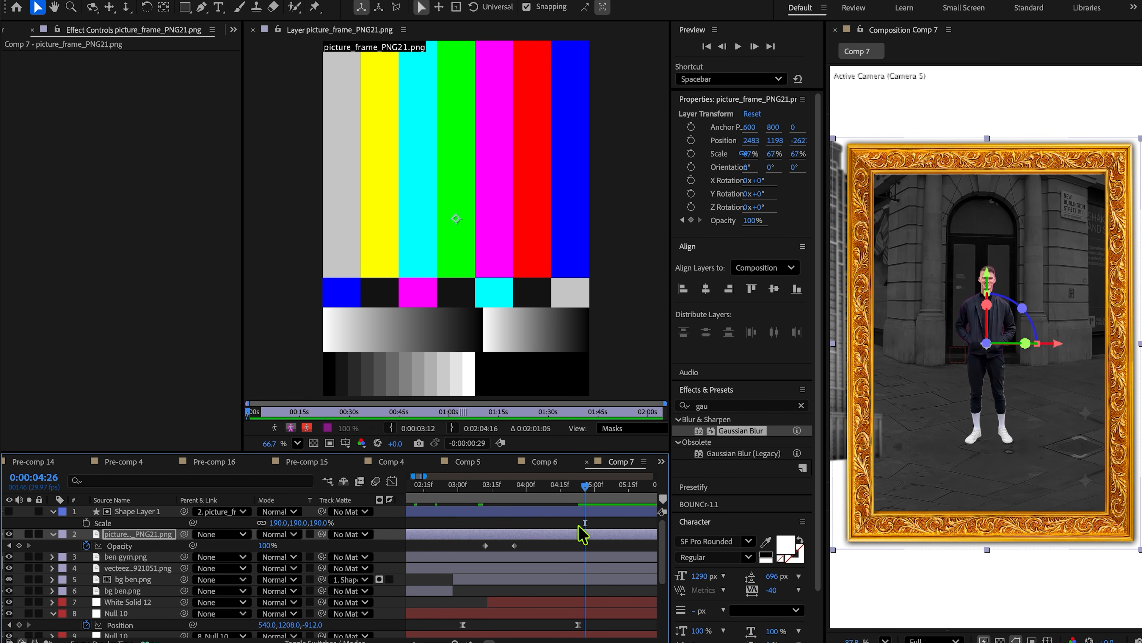
# Step: Pull the parent Null 10's end Position keyframe at 0:00:04:23 farther back, to a Z of about -1590
pyautogui.scroll(-1, 581, 528)
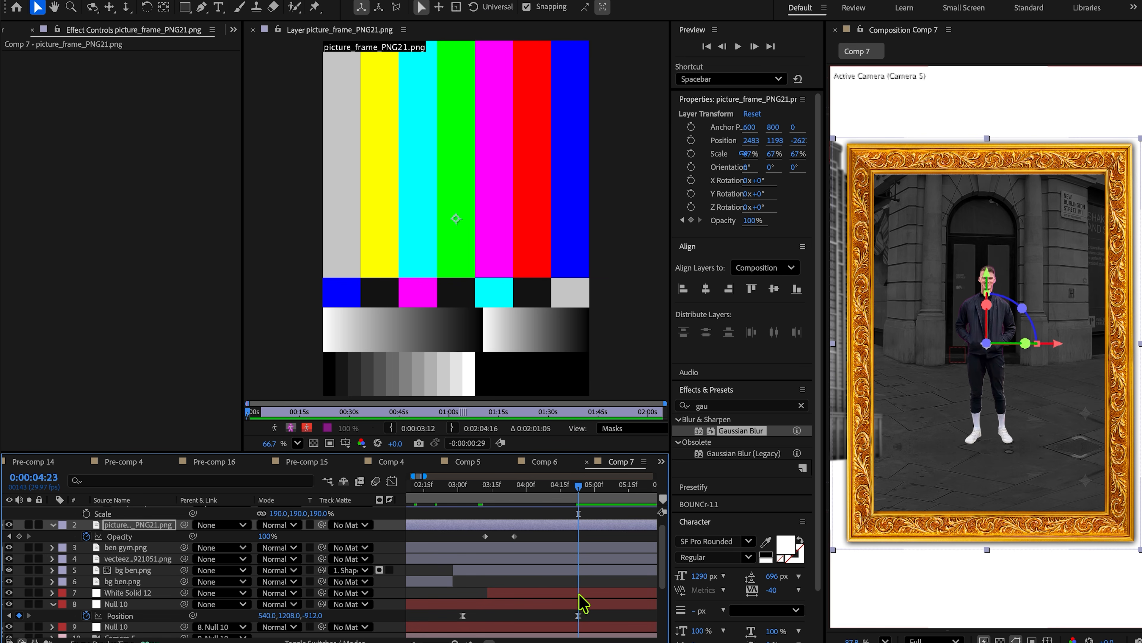
pyautogui.click(581, 603)
pyautogui.moveTo(314, 615); pyautogui.dragTo(112, 626)
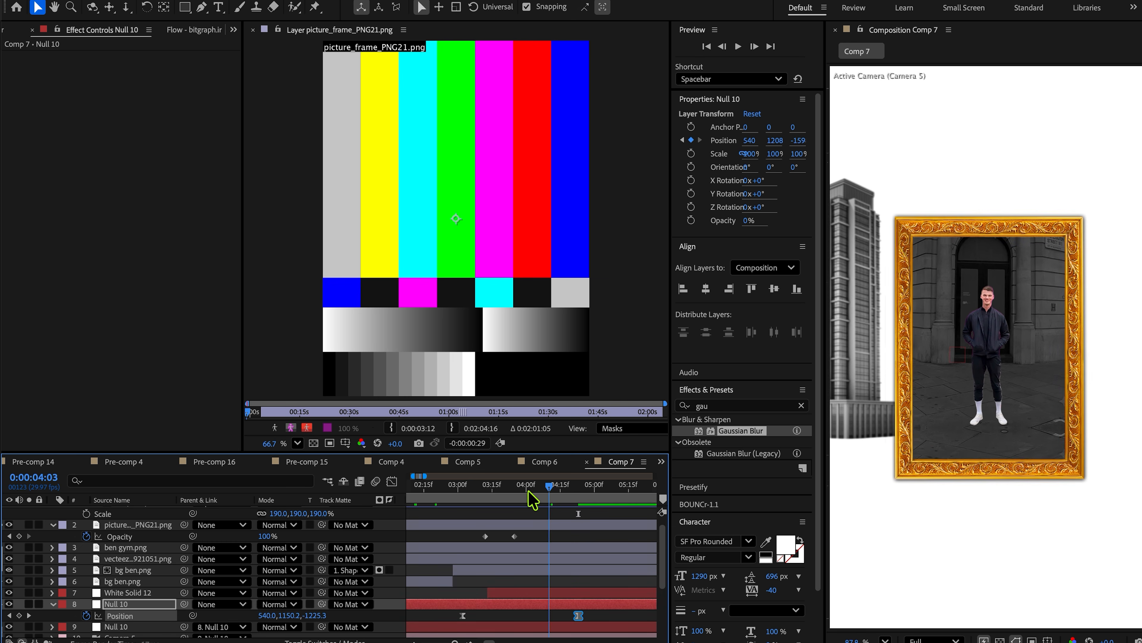
# Step: Split the building layer at about 0:00:03:14, delete its later part and preview the transition from the start
pyautogui.moveTo(528, 491); pyautogui.dragTo(406, 501)
pyautogui.click(140, 558)
pyautogui.hotkey('ctrl', 'shift', 'd')
pyautogui.press('Delete')
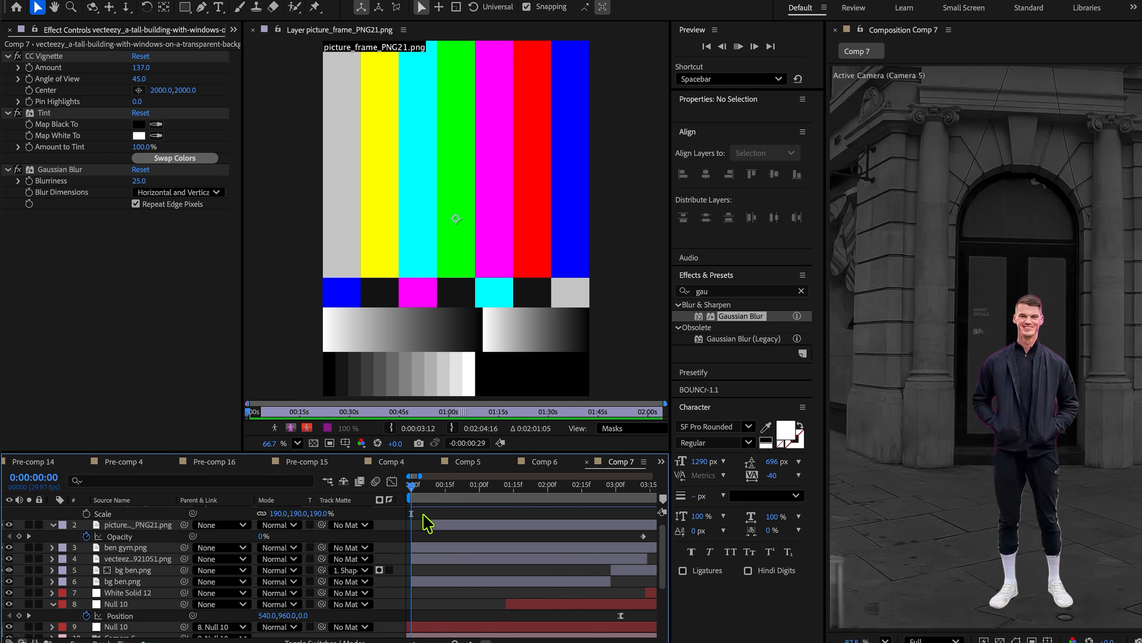
pyautogui.press('space')
pyautogui.press('-')
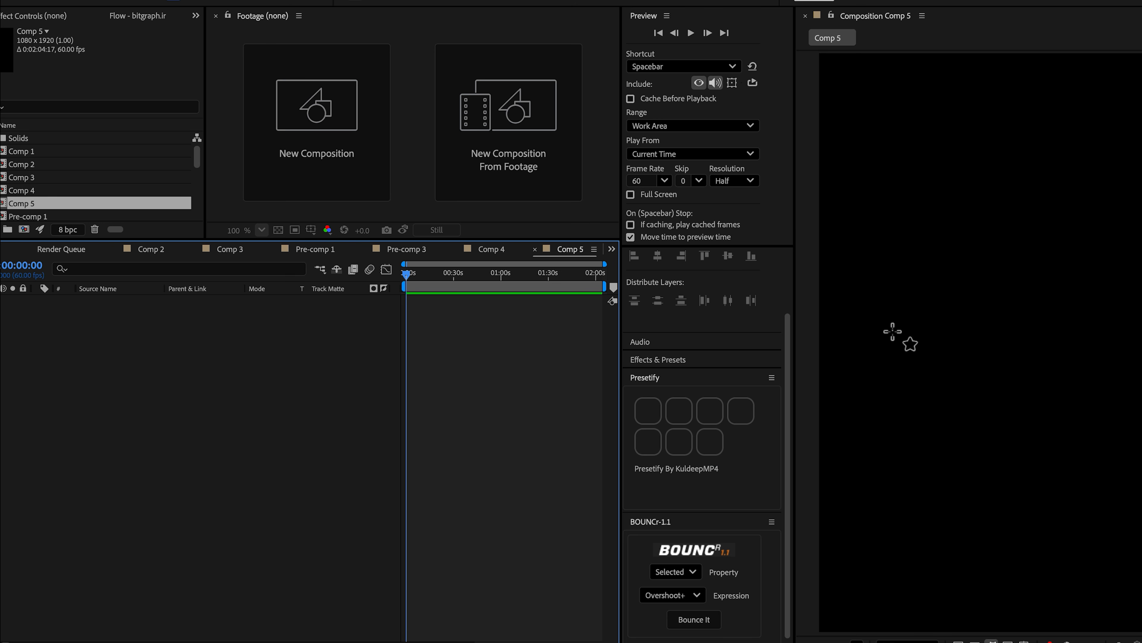
# Step: Draw a blue rectangle about 793 × 237 px in Comp 5 and set its roundness to 48
pyautogui.moveTo(864, 316); pyautogui.dragTo(1103, 388)
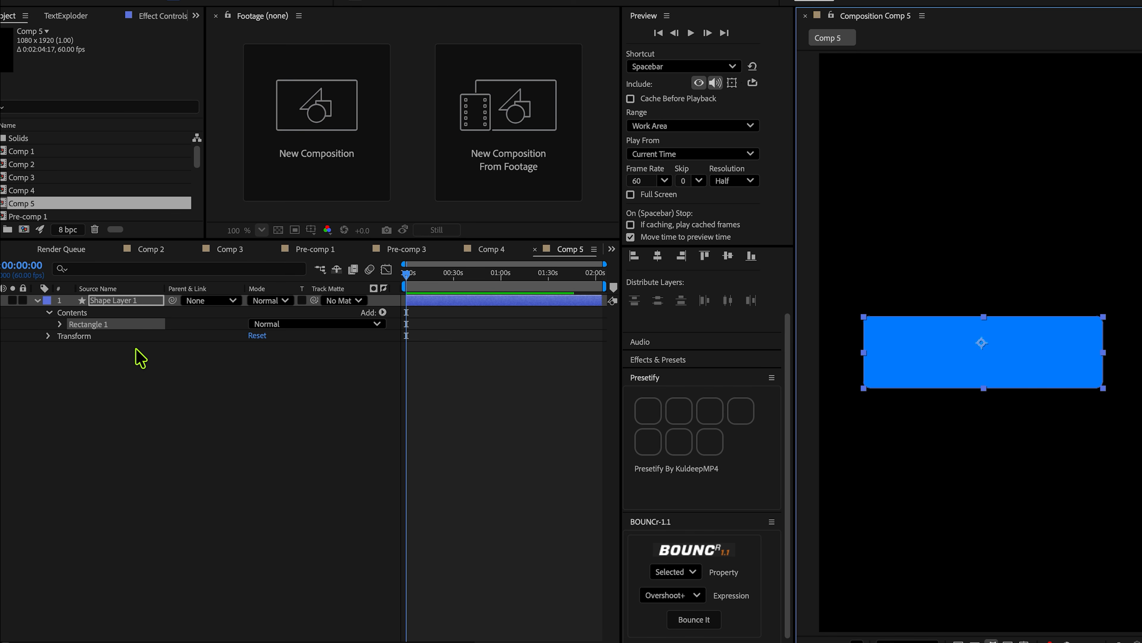
pyautogui.click(60, 324)
pyautogui.click(71, 335)
pyautogui.click(232, 503)
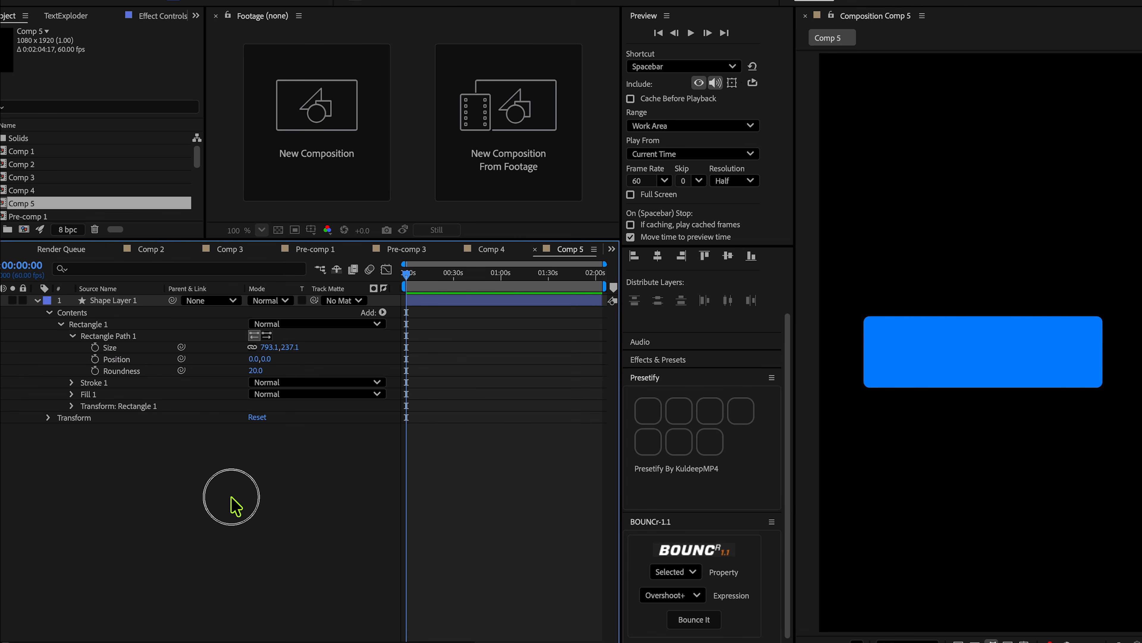
pyautogui.moveTo(255, 371); pyautogui.dragTo(274, 372)
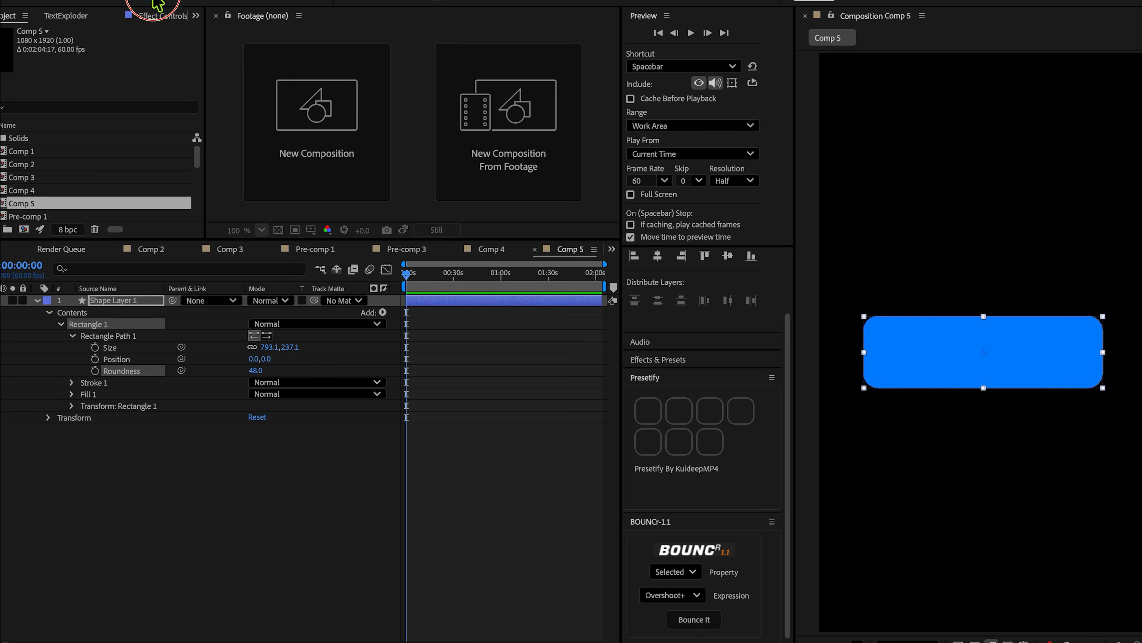
# Step: Centre the rounded rectangle in the composition and resize its path to 769.1 × 225.1 px, unlinked
pyautogui.click(657, 255)
pyautogui.click(728, 256)
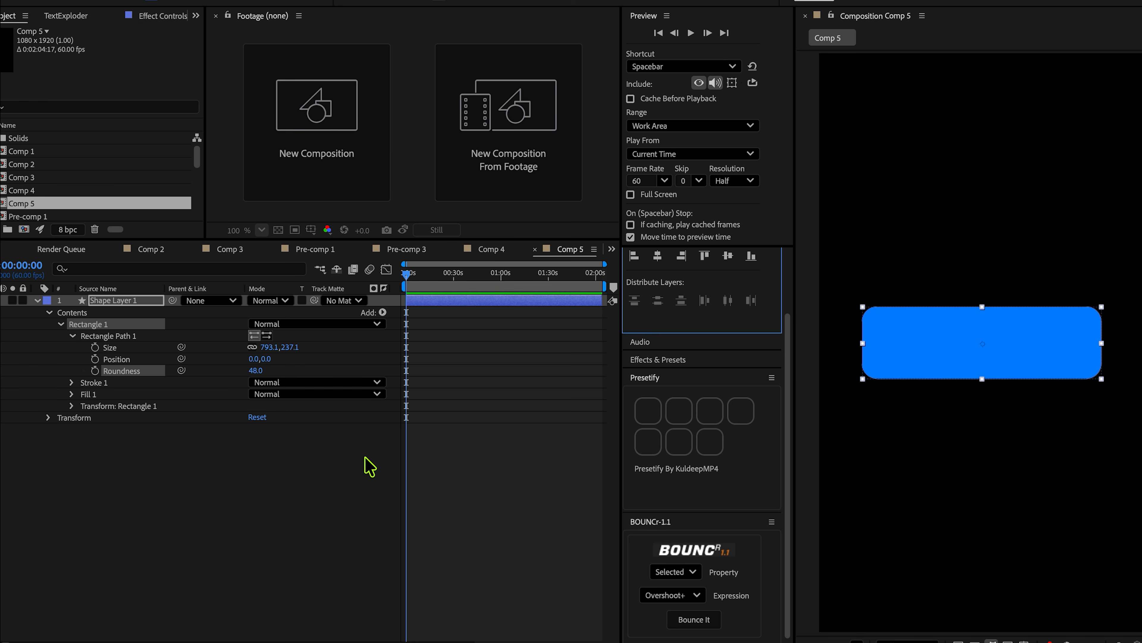
pyautogui.click(135, 350)
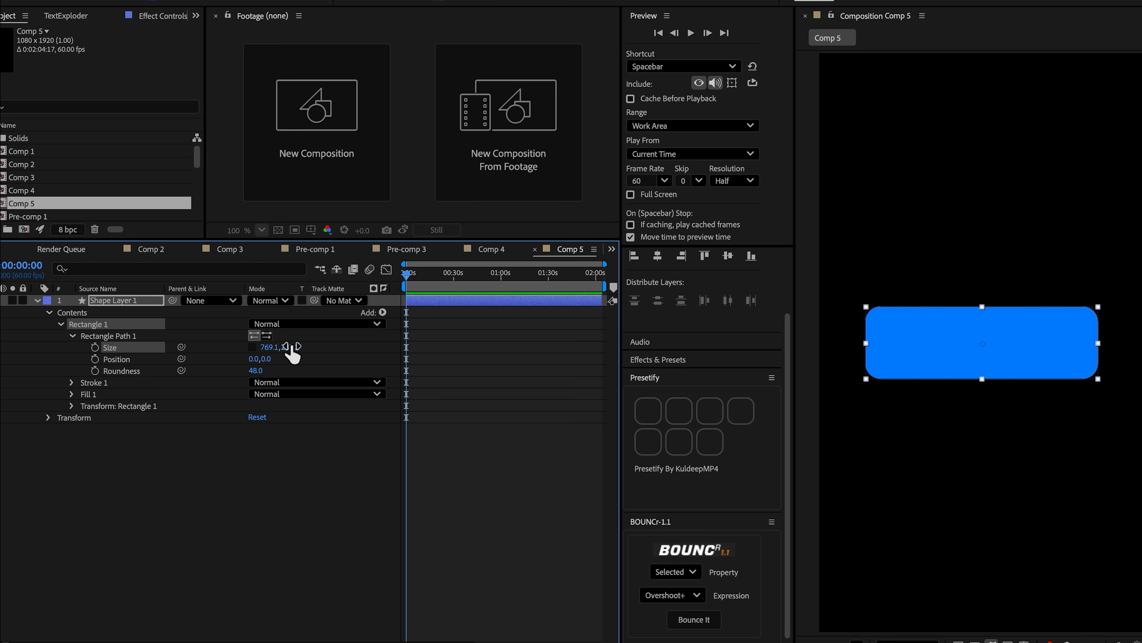
pyautogui.moveTo(293, 348); pyautogui.dragTo(284, 347)
pyautogui.click(498, 543)
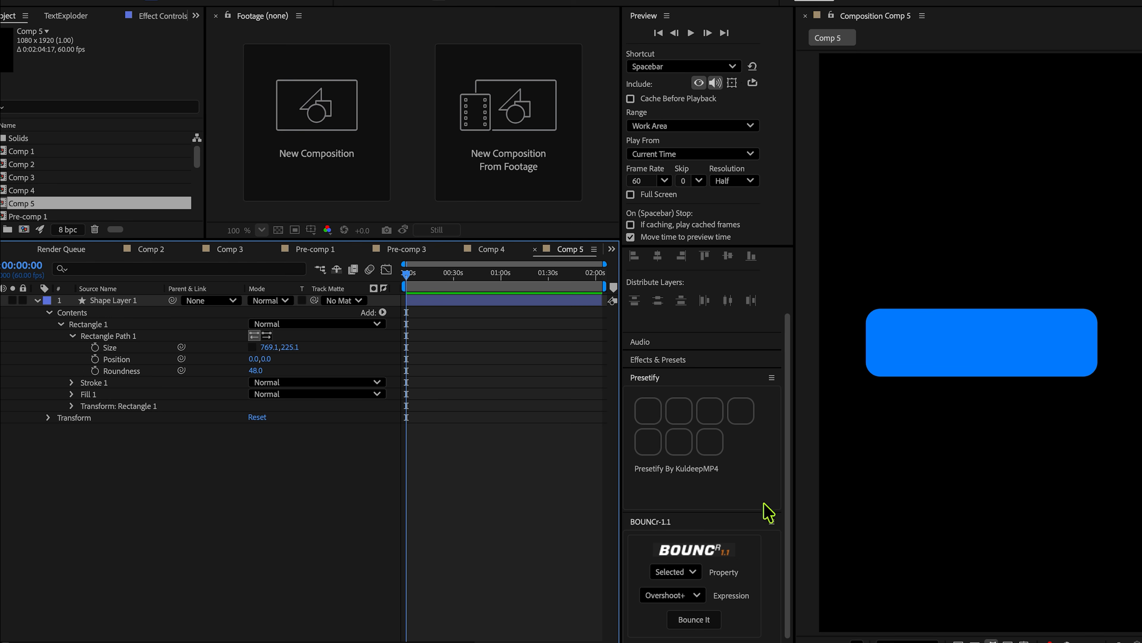
pyautogui.click(993, 351)
pyautogui.click(508, 543)
pyautogui.press('super+s')
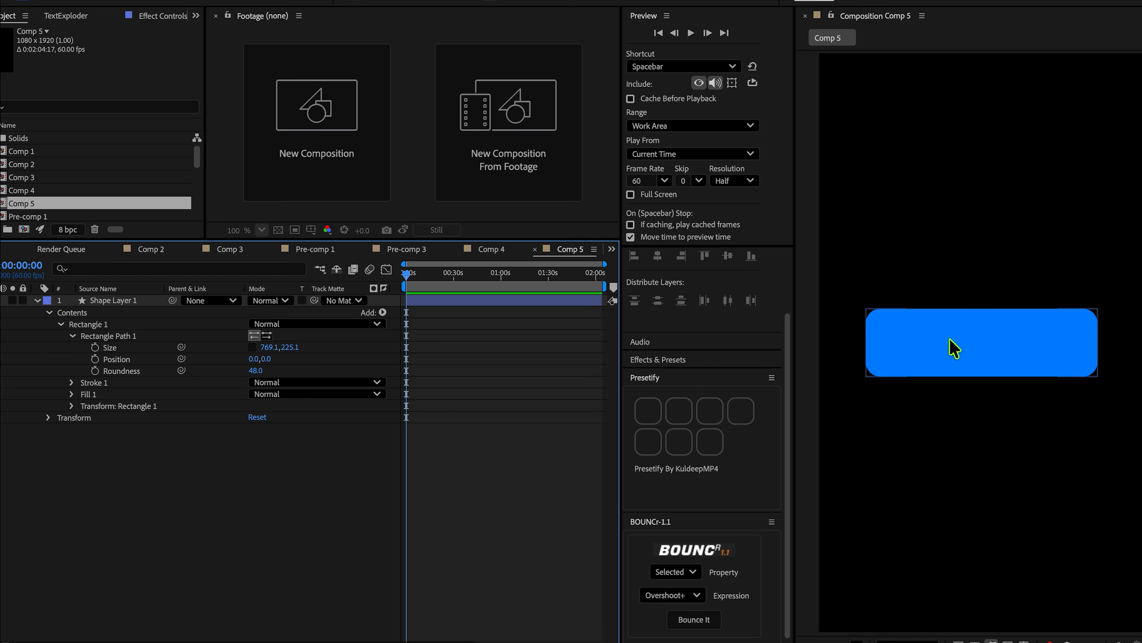
# Step: Add a separate text layer reading "Searching..." above the blue rectangle's layer
pyautogui.click(952, 347)
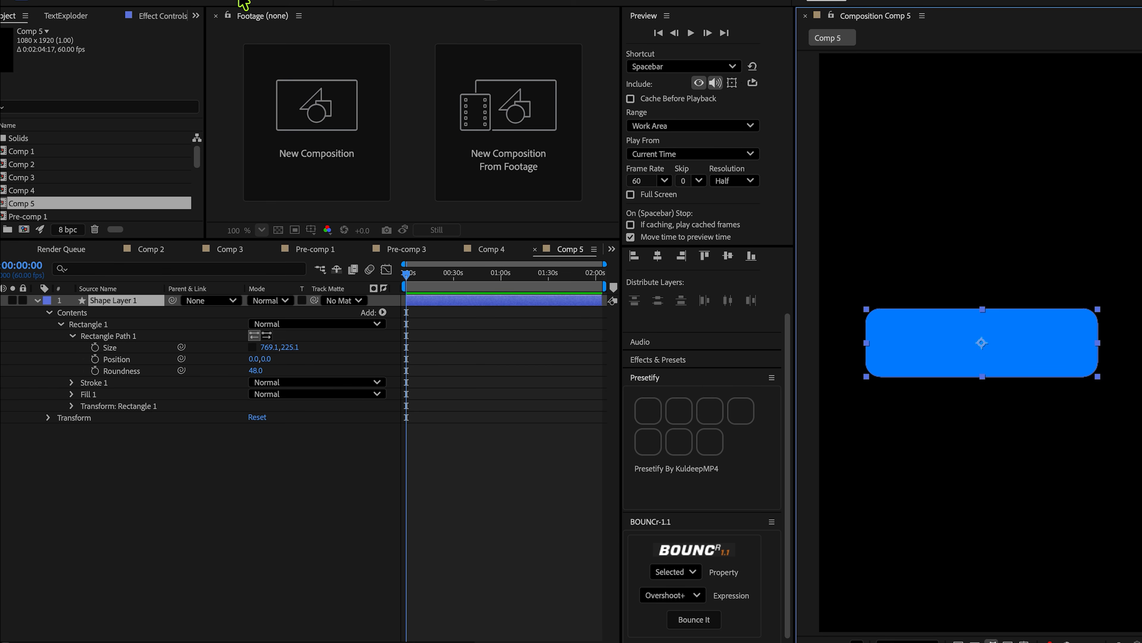
pyautogui.click(212, 2)
pyautogui.click(884, 479)
pyautogui.write('S')
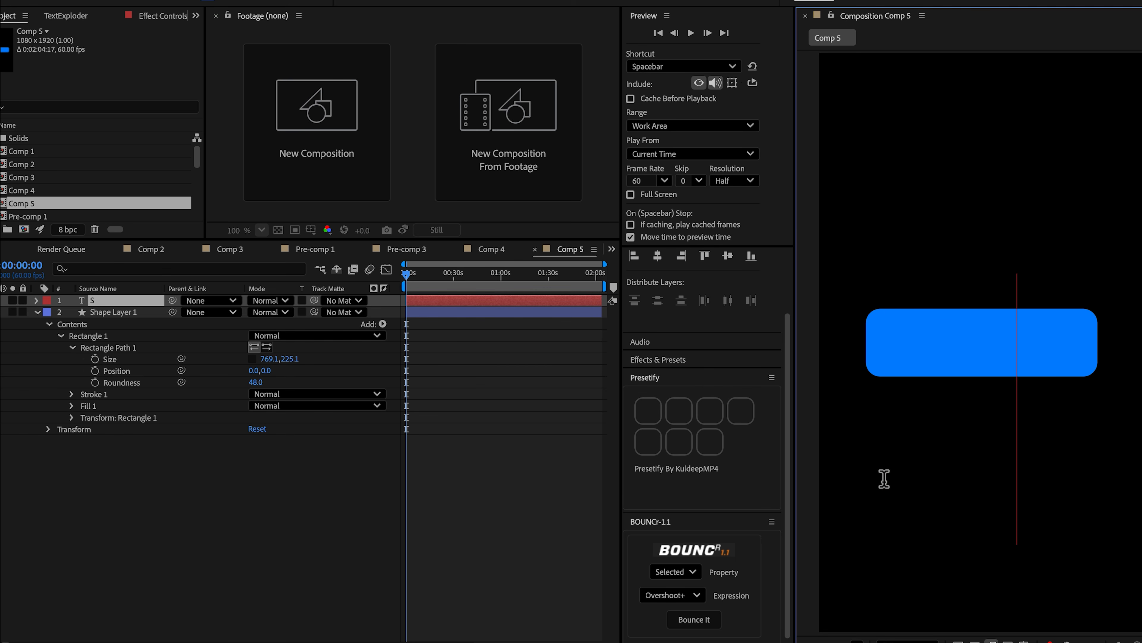
pyautogui.write('earching...')
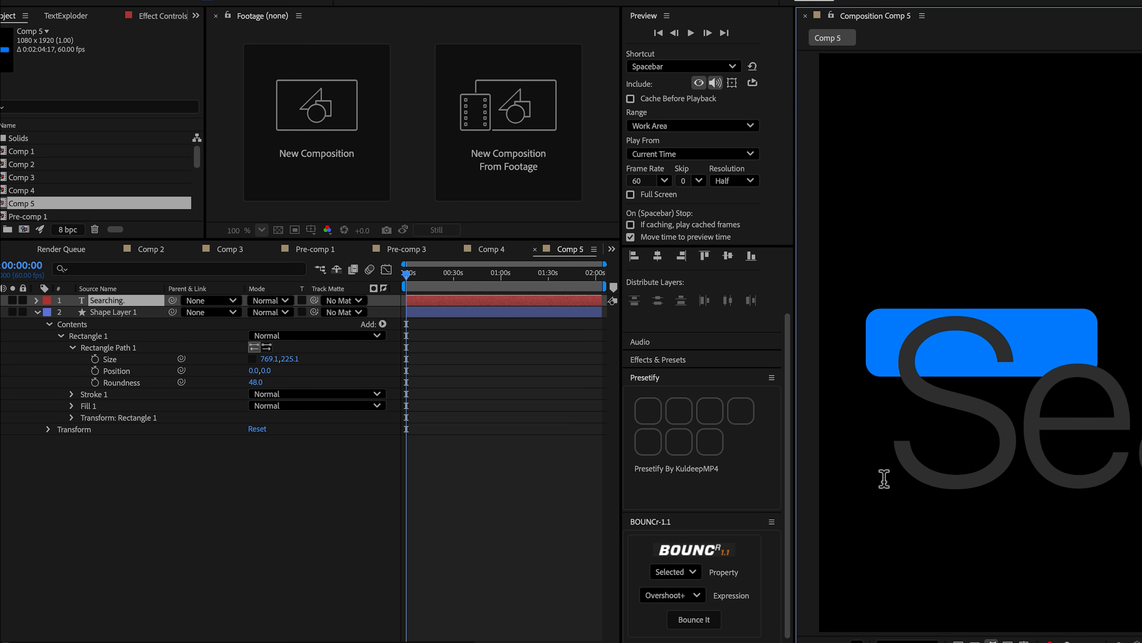
# Step: Scale the "Searching..." text to 14% and centre it on the blue rectangle
pyautogui.click(158, 3)
pyautogui.press('s')
pyautogui.moveTo(270, 312)
pyautogui.mouseDown()
pyautogui.moveTo(247, 328)
pyautogui.moveTo(262, 324)
pyautogui.mouseUp()
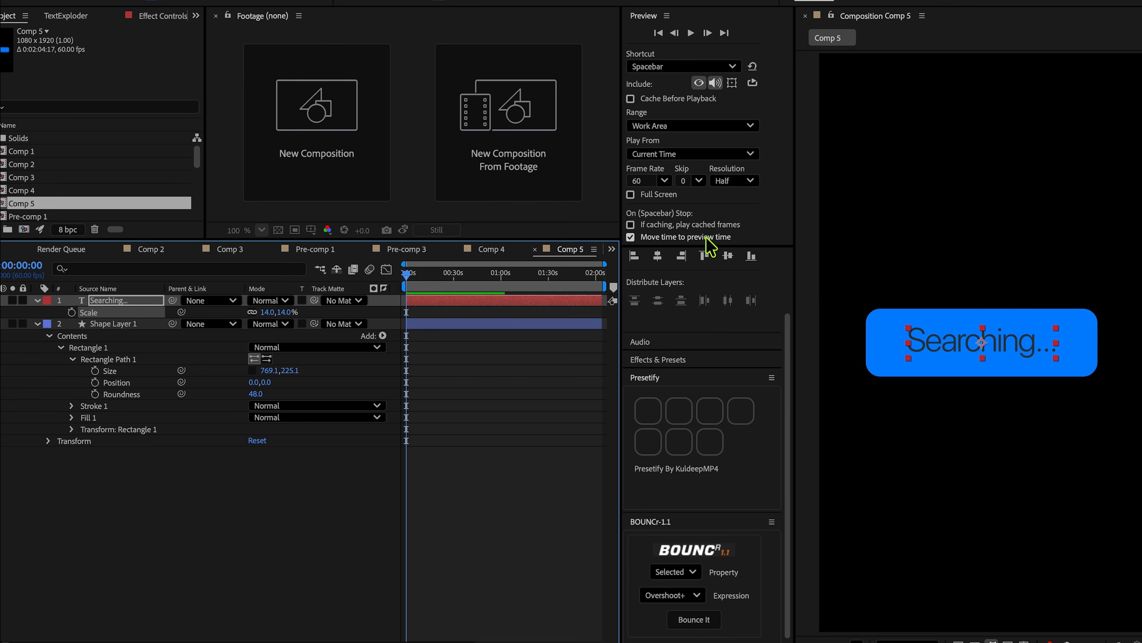
pyautogui.click(658, 256)
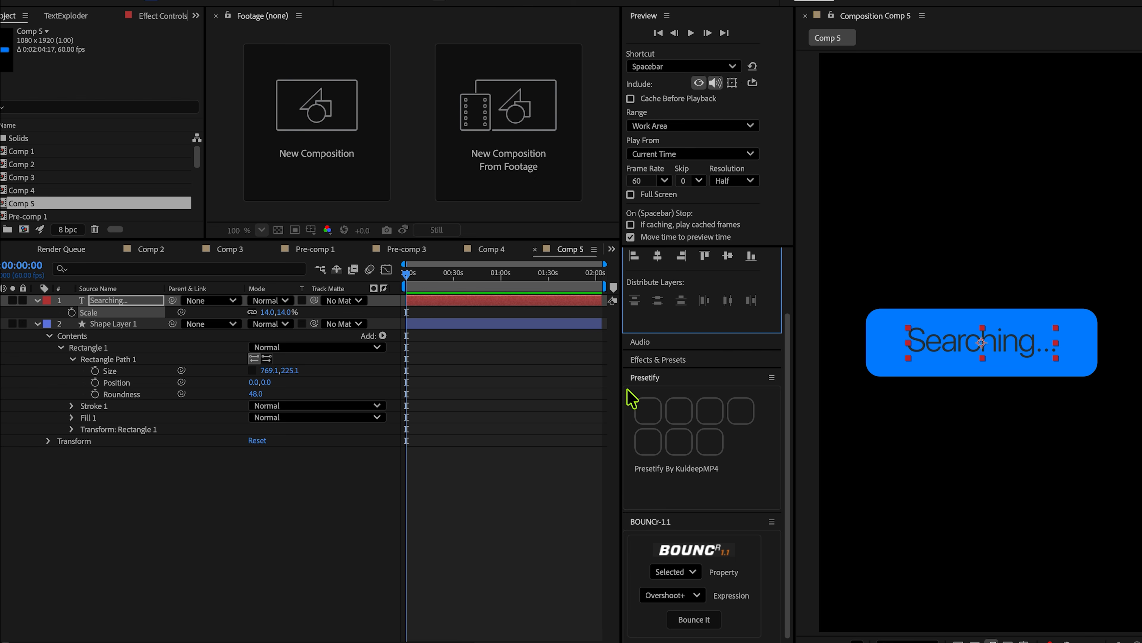
# Step: Change the "Searching..." text's fill colour to white and save the project
pyautogui.click(645, 379)
pyautogui.click(702, 613)
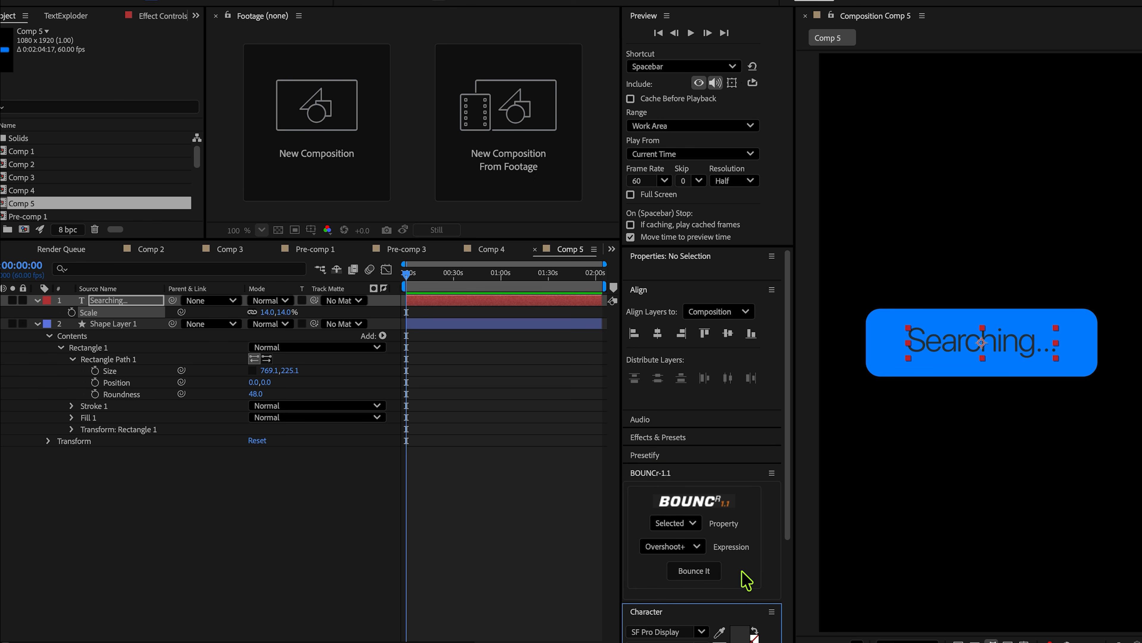
pyautogui.click(747, 634)
pyautogui.click(425, 232)
pyautogui.click(712, 232)
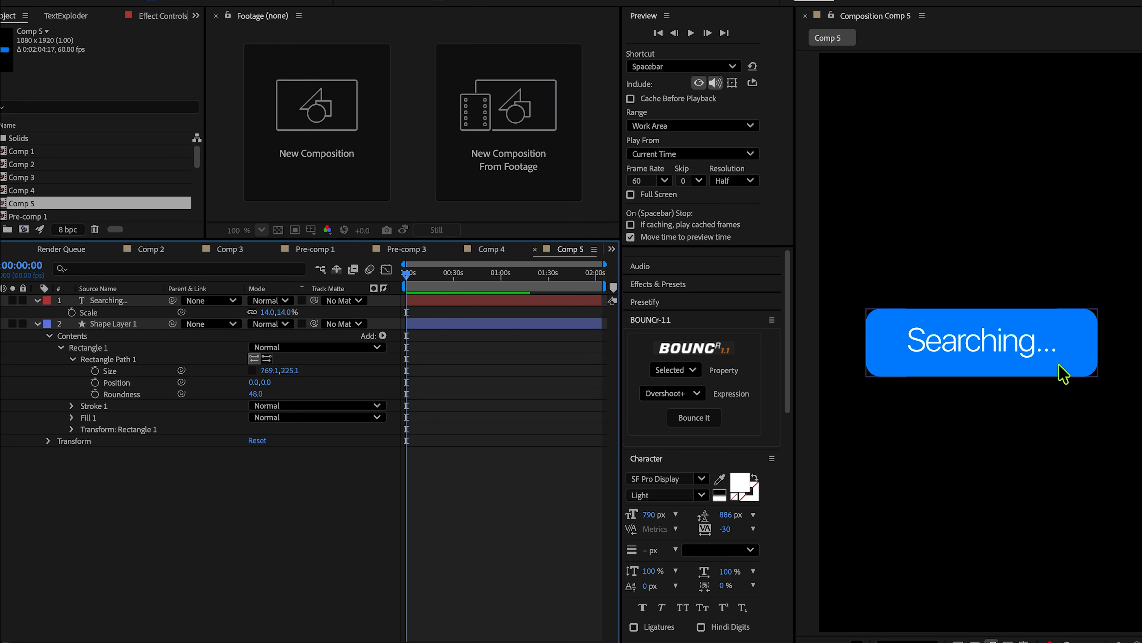
pyautogui.click(1003, 344)
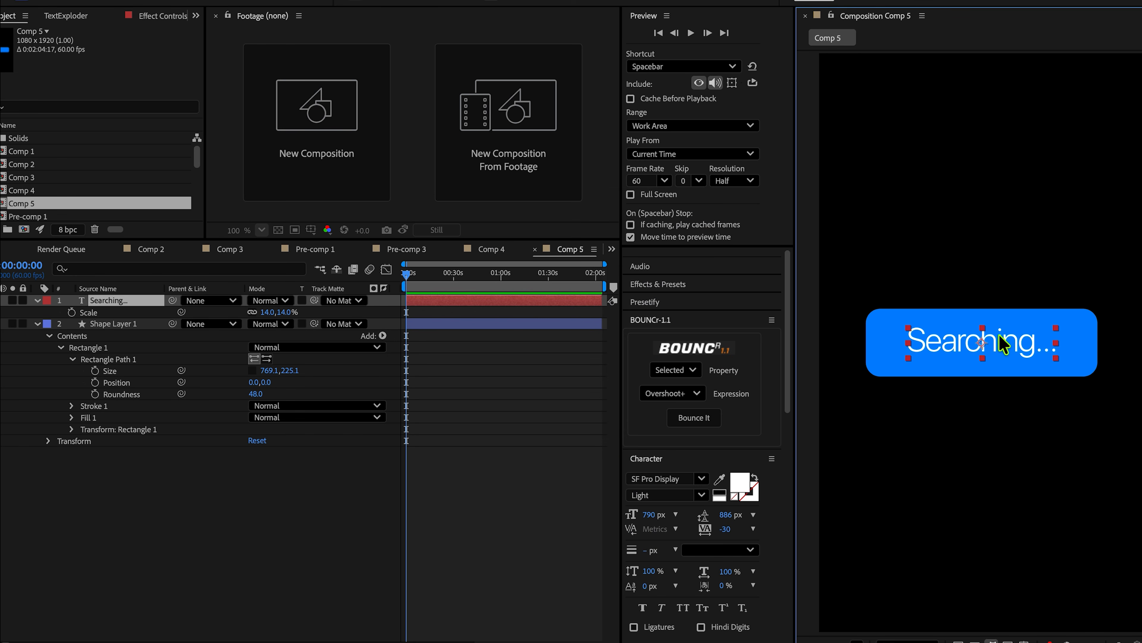
pyautogui.click(443, 536)
pyautogui.hotkey('ctrl', 's')
# Step: Keyframe the rectangle path's size from 0 × 225.1 at 0:00:00:00 to 769.1 × 225.1 at about 30 seconds
pyautogui.click(424, 324)
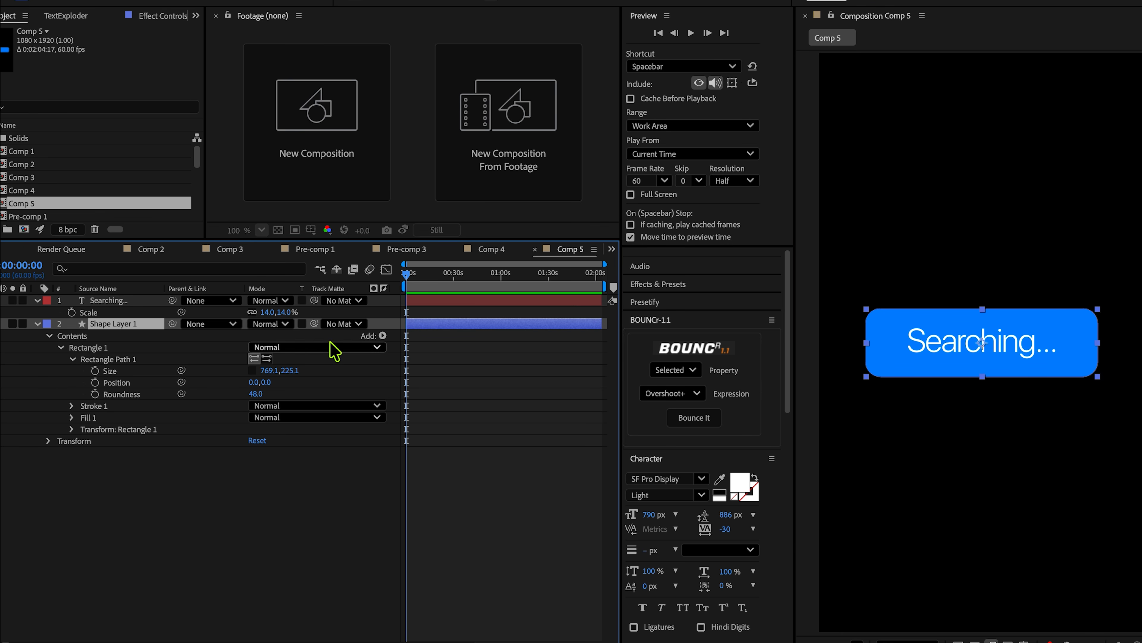
pyautogui.click(95, 371)
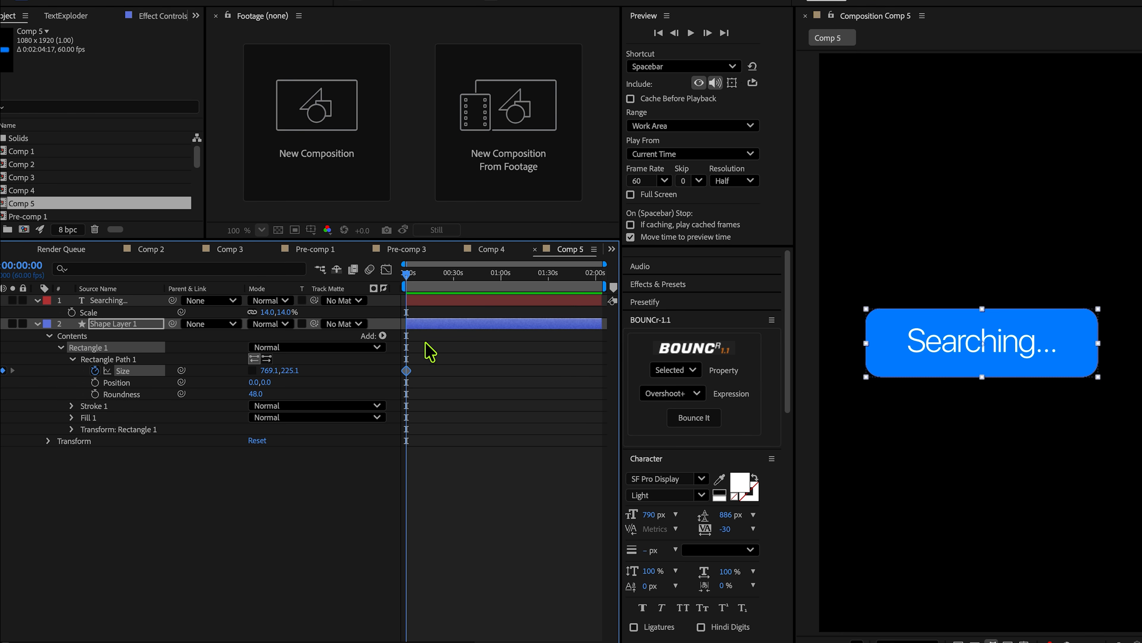
pyautogui.moveTo(410, 370); pyautogui.dragTo(456, 370)
pyautogui.scroll(3, 447, 397)
pyautogui.hscroll(-3, 468, 343)
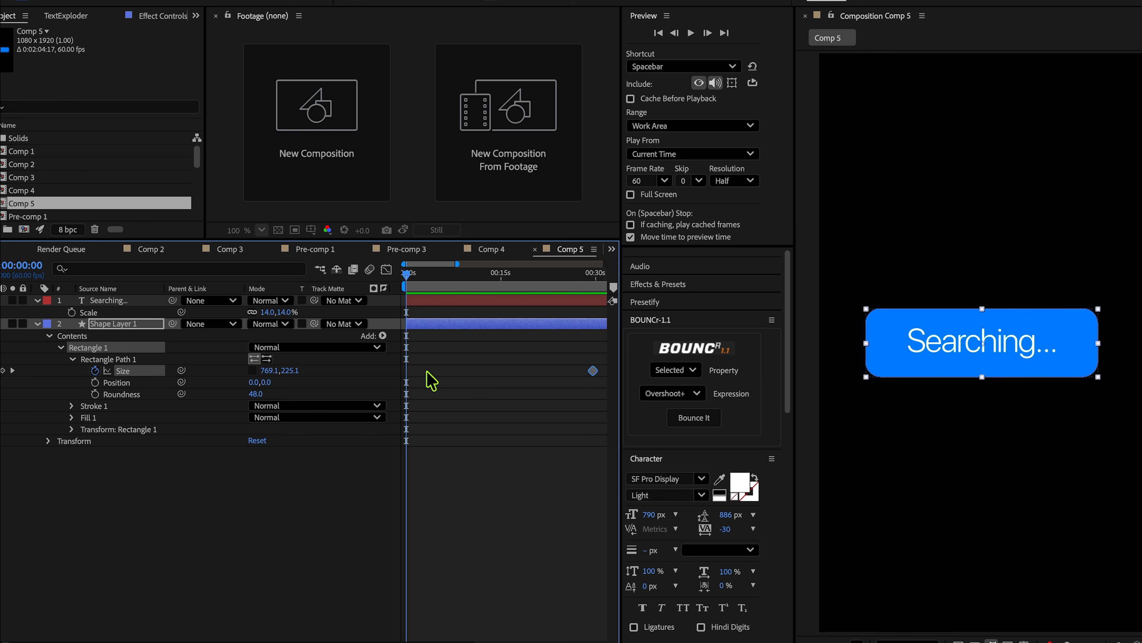
pyautogui.press('super+s')
pyautogui.click(269, 369)
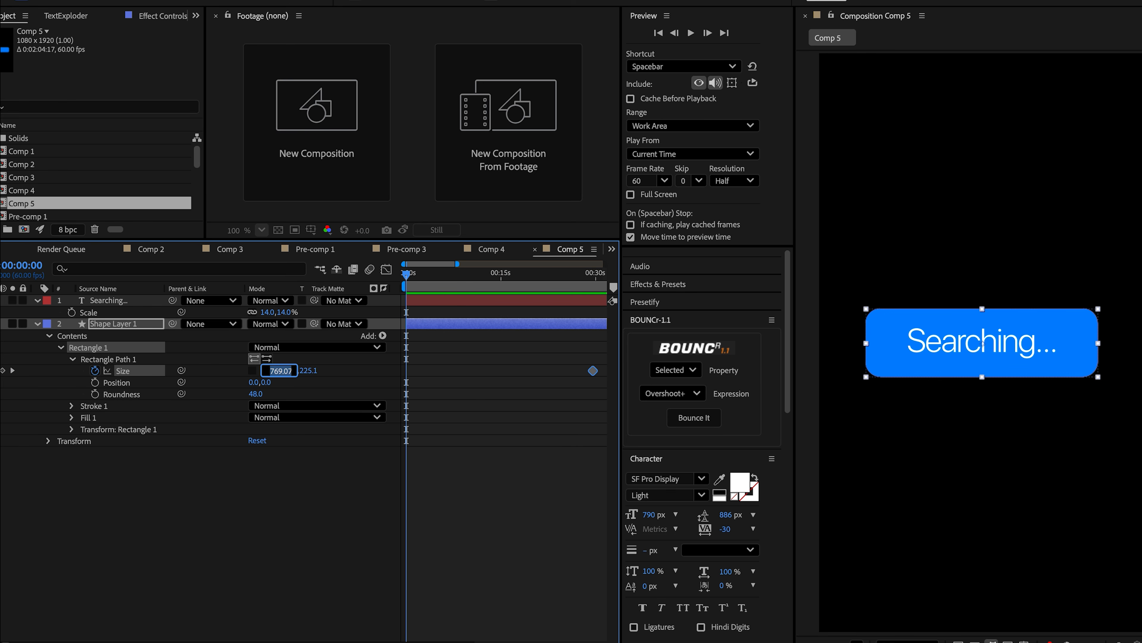
pyautogui.press('Return')
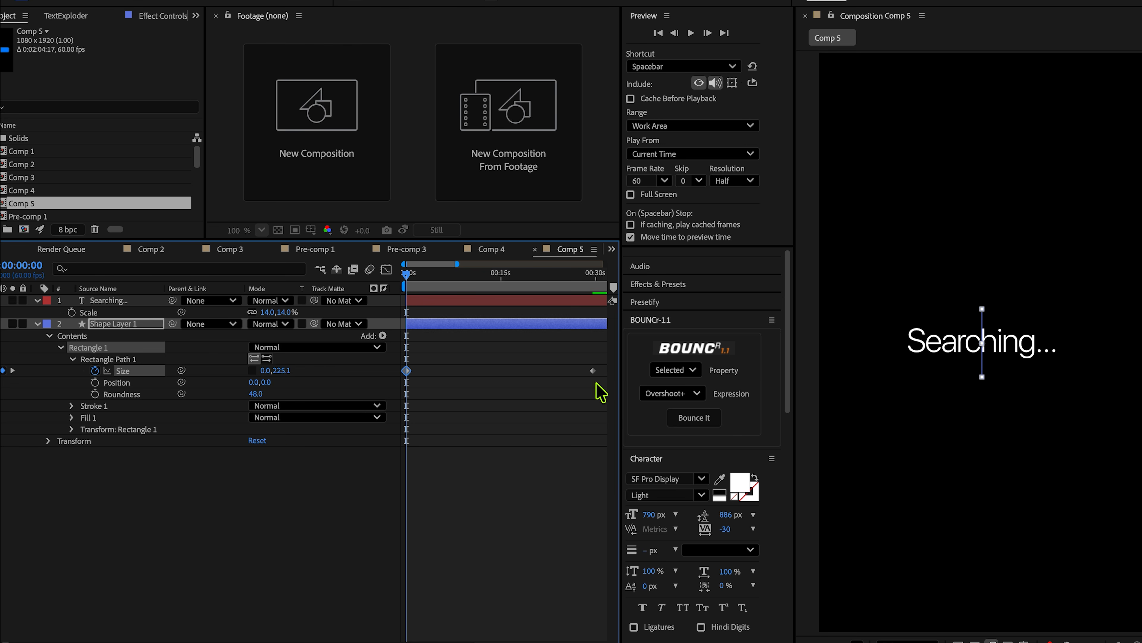
# Step: Move the rectangle's end Size keyframe to about 24 seconds, ease both keyframes and apply BOUNCr's Overshoot+ expression
pyautogui.moveTo(593, 370); pyautogui.dragTo(407, 382)
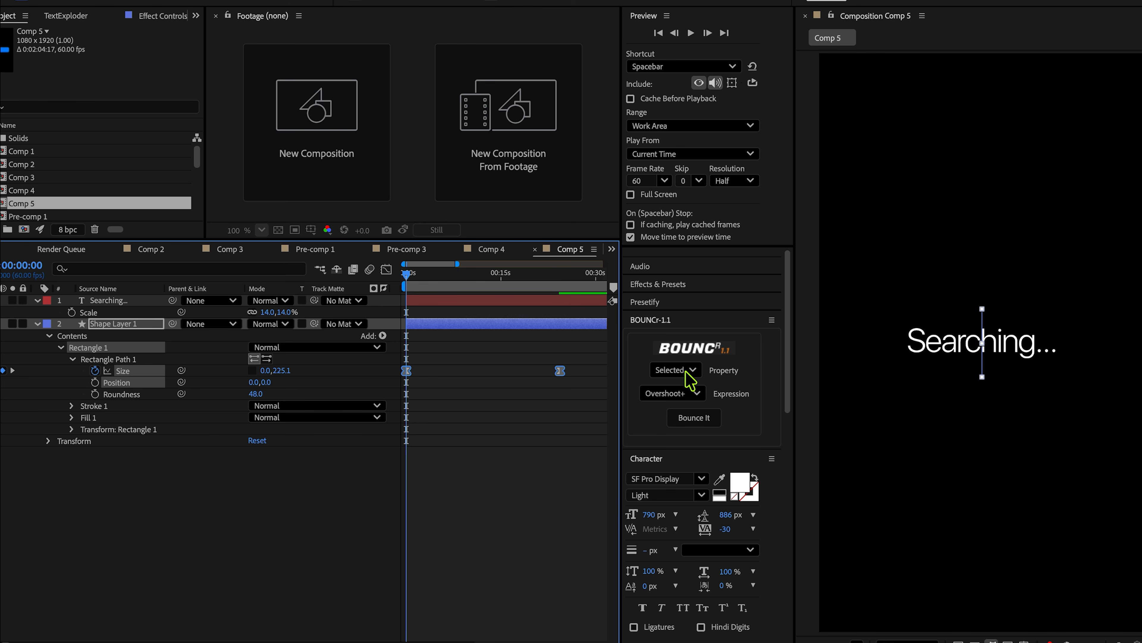
pyautogui.click(693, 416)
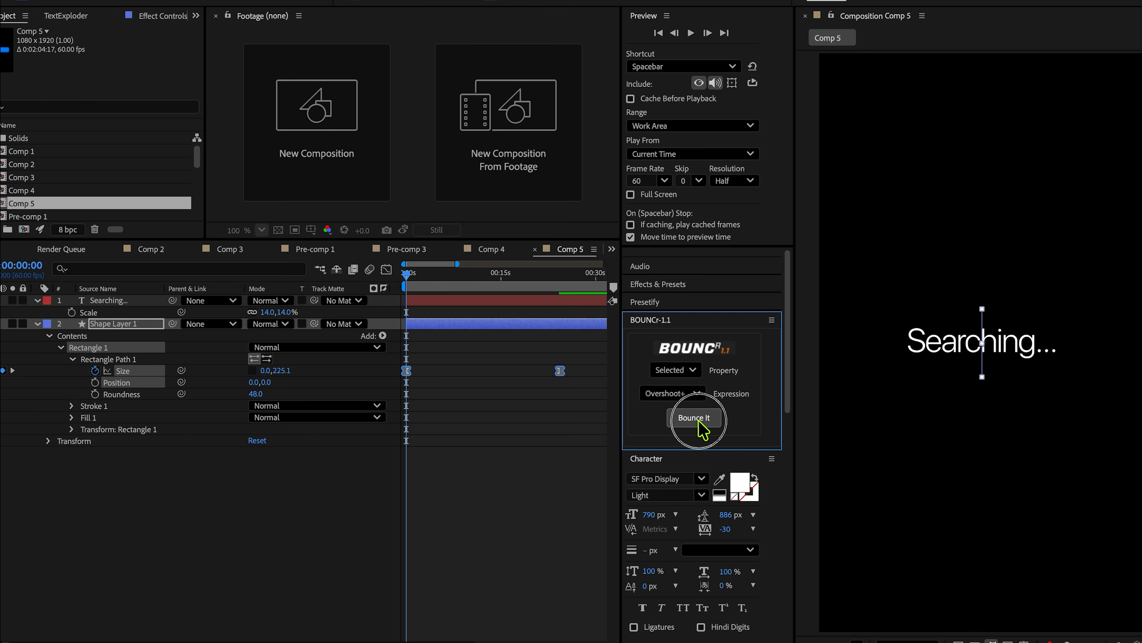
pyautogui.moveTo(576, 357); pyautogui.dragTo(380, 405)
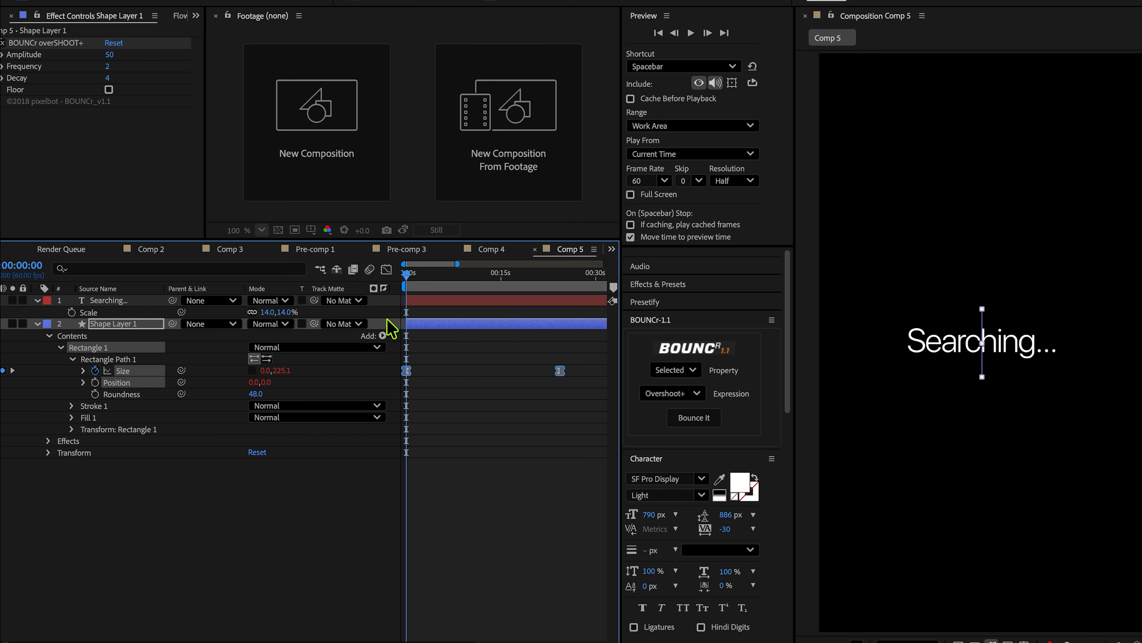
# Step: Reshape the Size keyframes' speed graph so the rectangle expands quickly at first and slows down gradually towards the end keyframe
pyautogui.click(385, 269)
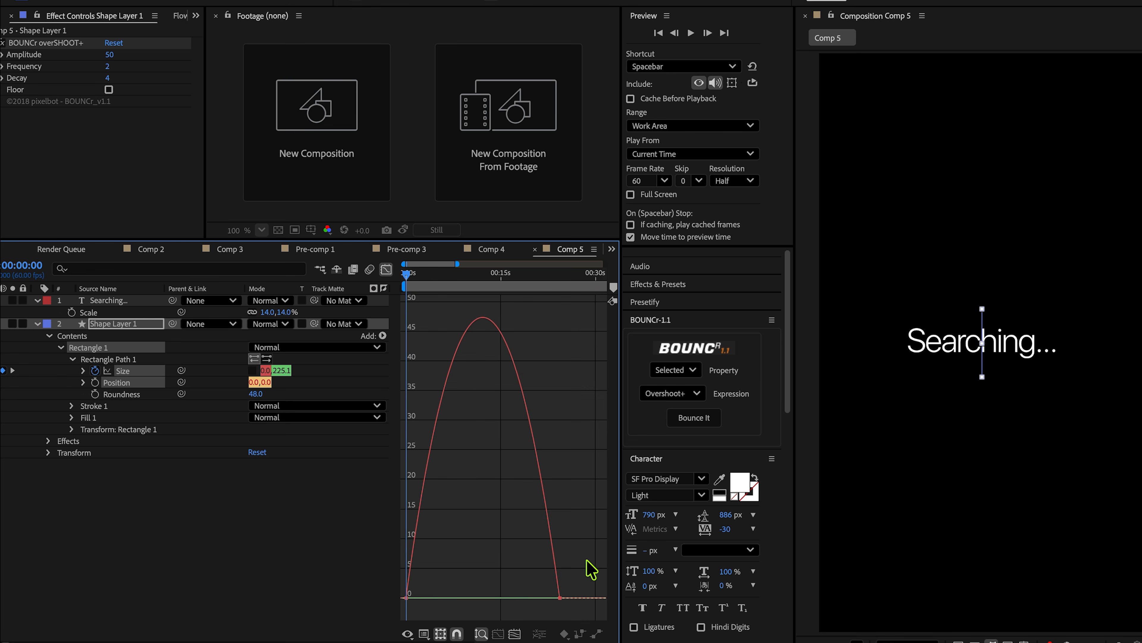
pyautogui.moveTo(591, 569); pyautogui.dragTo(306, 607)
pyautogui.moveTo(534, 592); pyautogui.dragTo(483, 596)
pyautogui.moveTo(574, 562); pyautogui.dragTo(484, 578)
pyautogui.click(385, 270)
pyautogui.click(600, 384)
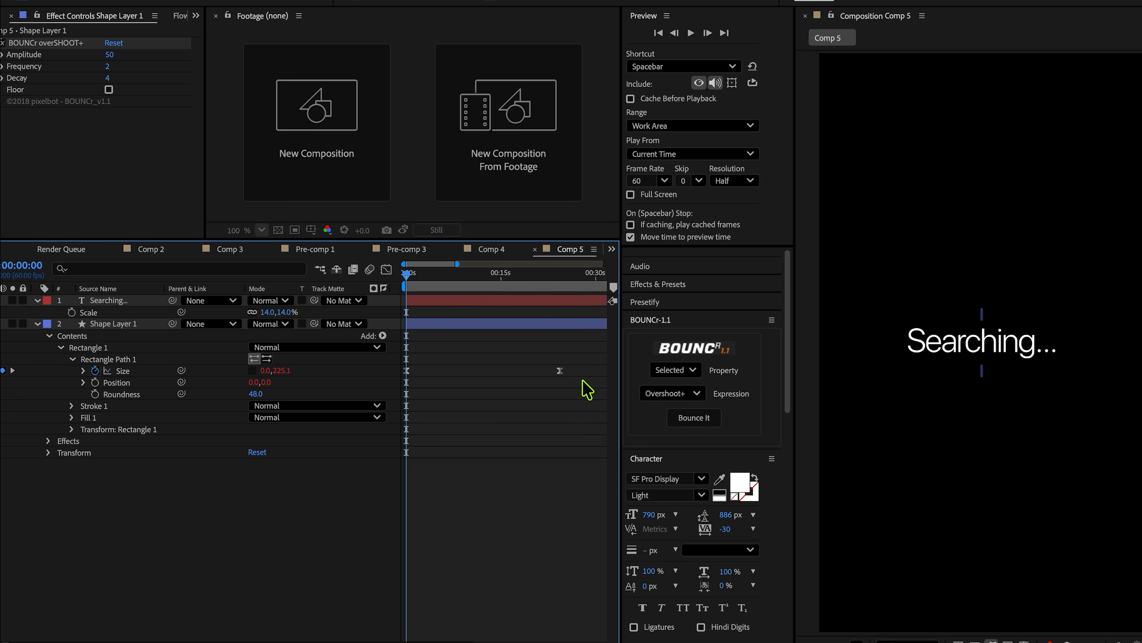
# Step: Shorten the rectangle's expansion by moving its end Size keyframe to about frame 28, previewing the timing
pyautogui.moveTo(563, 371); pyautogui.dragTo(434, 373)
pyautogui.press('space')
pyautogui.press('space')
pyautogui.scroll(3, 476, 384)
pyautogui.moveTo(415, 276); pyautogui.dragTo(283, 288)
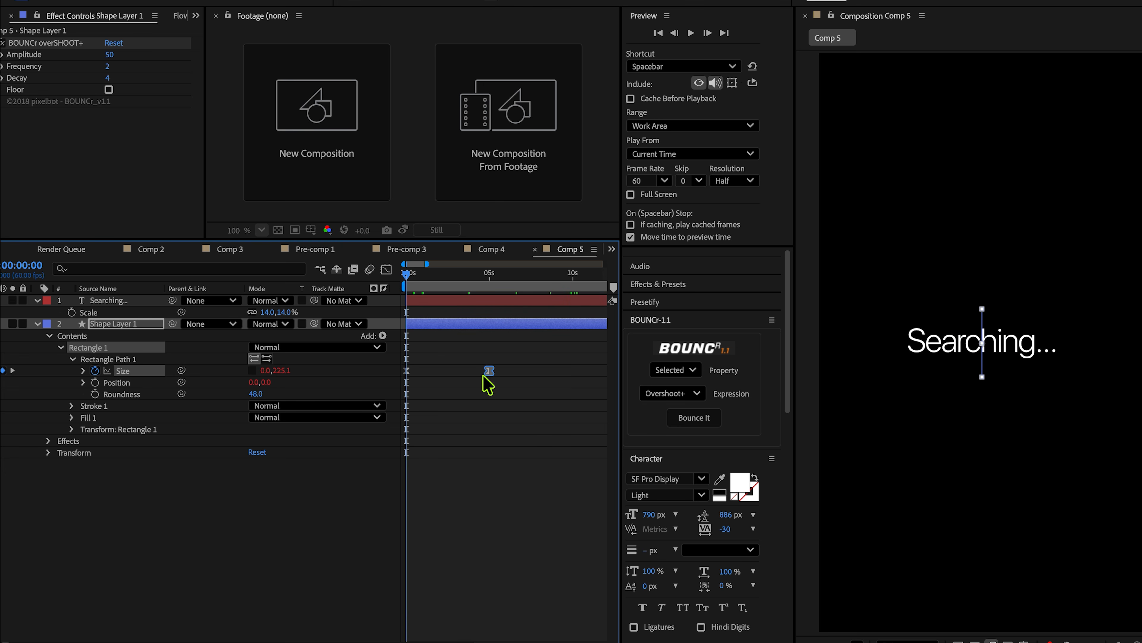
pyautogui.moveTo(484, 374); pyautogui.dragTo(425, 374)
pyautogui.scroll(2, 408, 377)
pyautogui.press('space')
pyautogui.press('space')
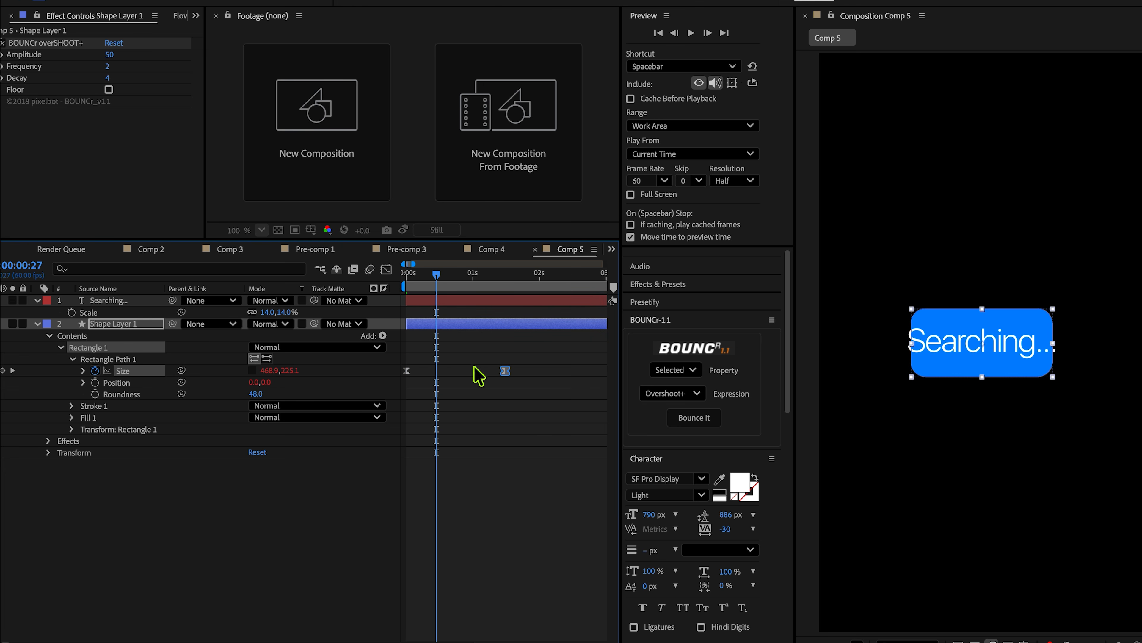
pyautogui.moveTo(505, 369); pyautogui.dragTo(448, 312)
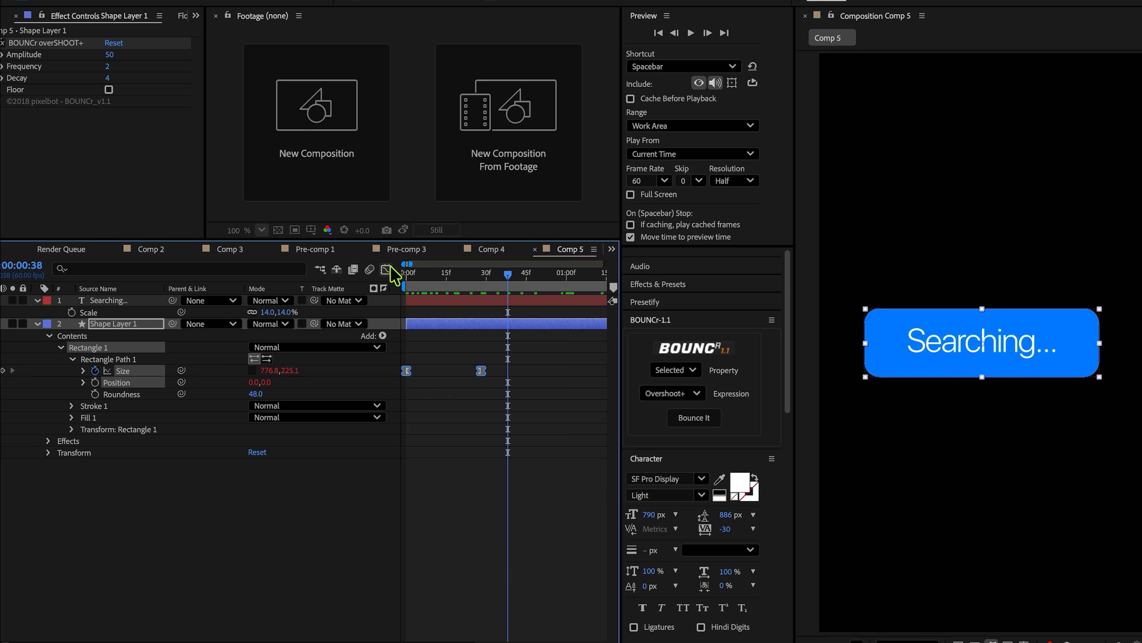
# Step: Fine-tune the end Size keyframe's speed curve and preview the rectangle's expansion from the start
pyautogui.click(387, 269)
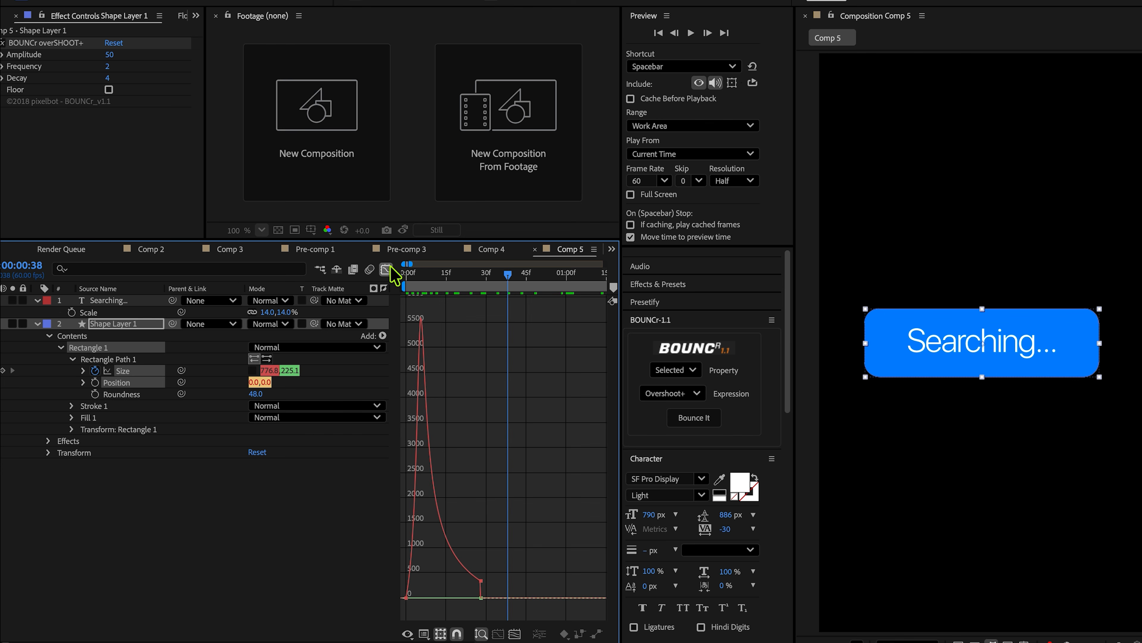
pyautogui.moveTo(508, 574); pyautogui.dragTo(444, 563)
pyautogui.click(386, 269)
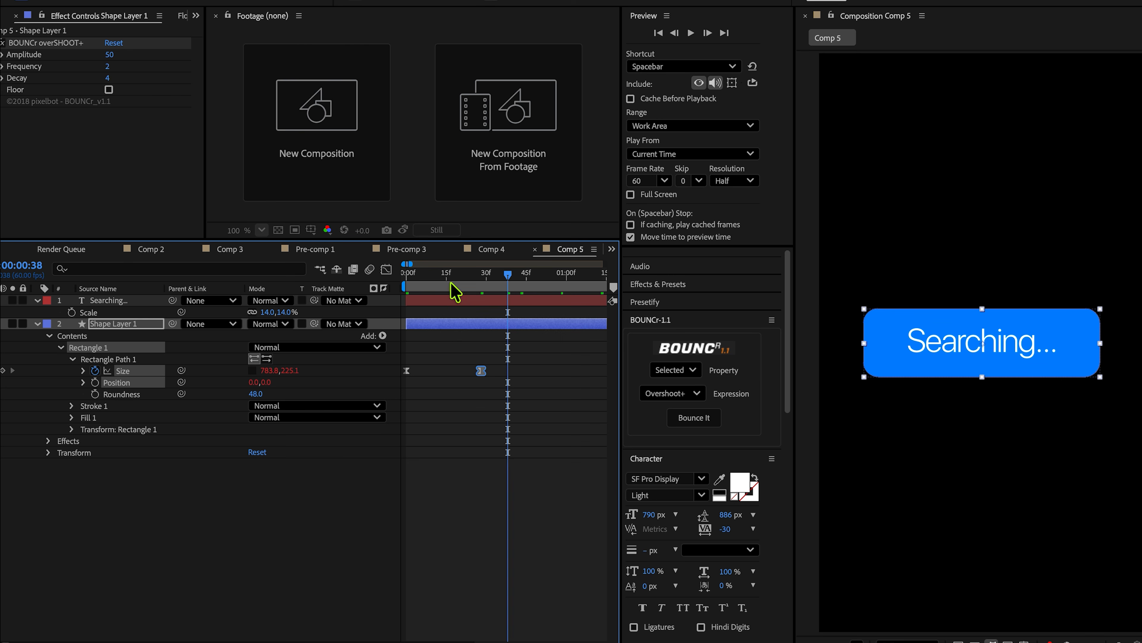
pyautogui.press('Home')
pyautogui.press('space')
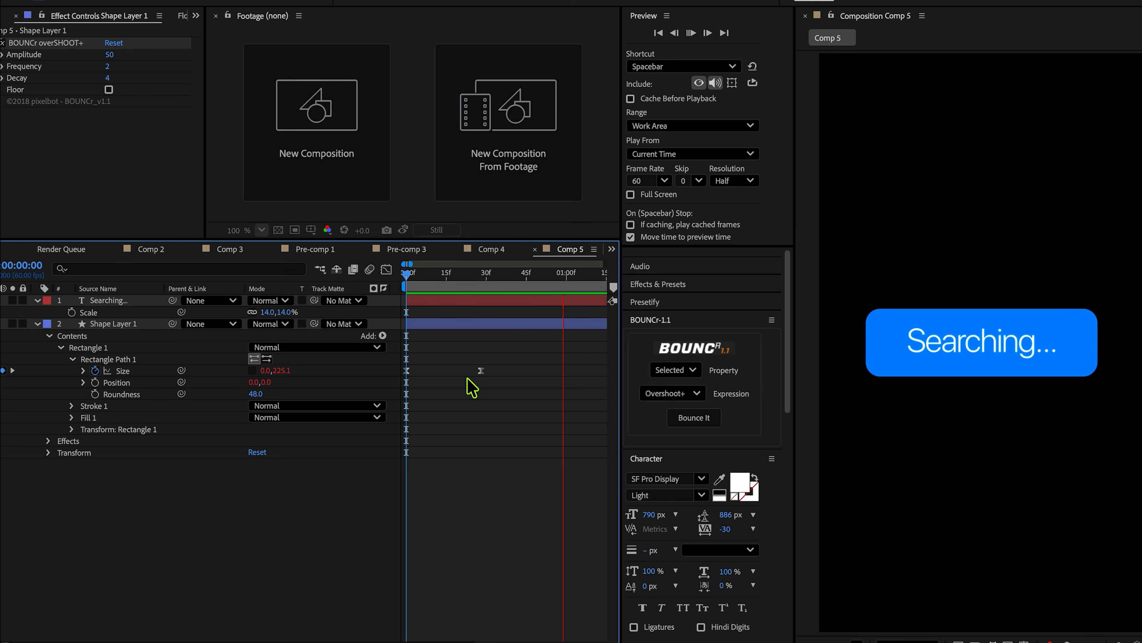
pyautogui.press('space')
pyautogui.moveTo(462, 277); pyautogui.dragTo(367, 281)
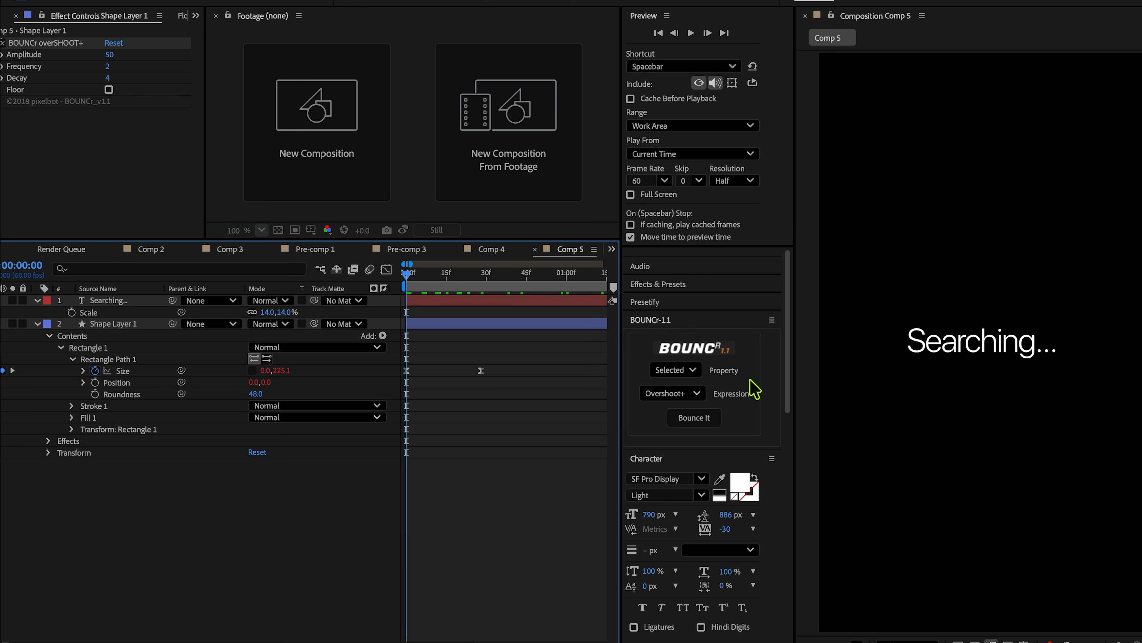
pyautogui.moveTo(414, 283)
pyautogui.mouseDown()
pyautogui.moveTo(428, 272)
pyautogui.moveTo(522, 286)
pyautogui.moveTo(418, 293)
pyautogui.mouseUp()
pyautogui.press('space')
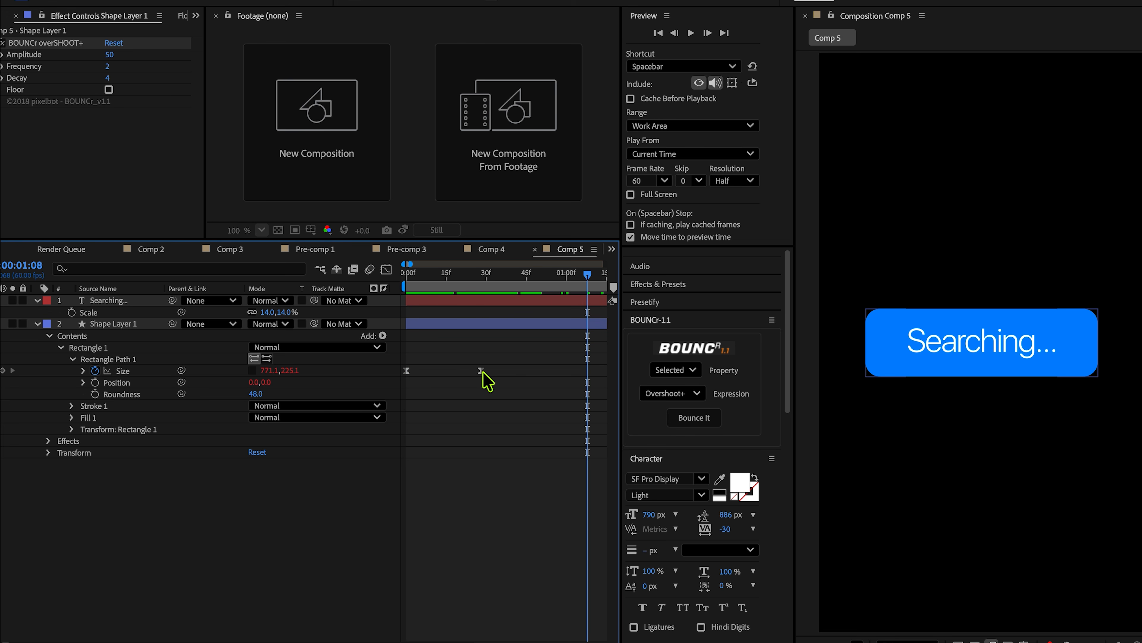
# Step: Move the rectangle's end Size keyframe to about frame 30 and save the project
pyautogui.moveTo(481, 370); pyautogui.dragTo(487, 374)
pyautogui.click(533, 387)
pyautogui.hotkey('ctrl', 's')
# Step: At frame 5, set Shape Layer 1 as the "Searching..." text's track matte and keep the shape layer visible
pyautogui.moveTo(486, 278); pyautogui.dragTo(420, 278)
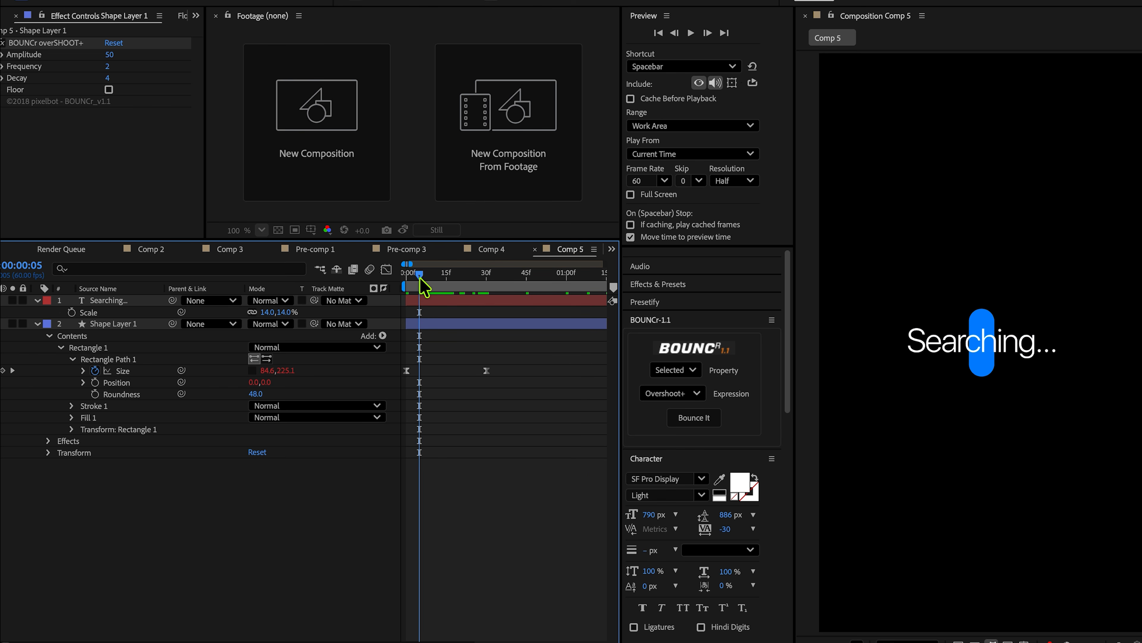
pyautogui.click(424, 300)
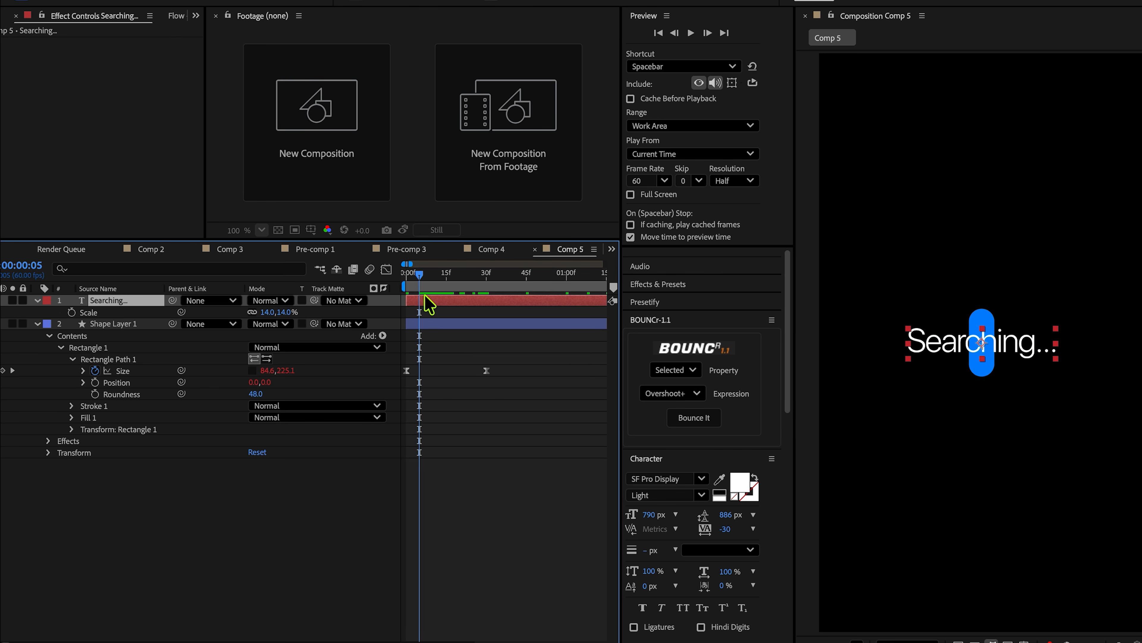
pyautogui.moveTo(313, 300); pyautogui.dragTo(112, 324)
pyautogui.click(0, 323)
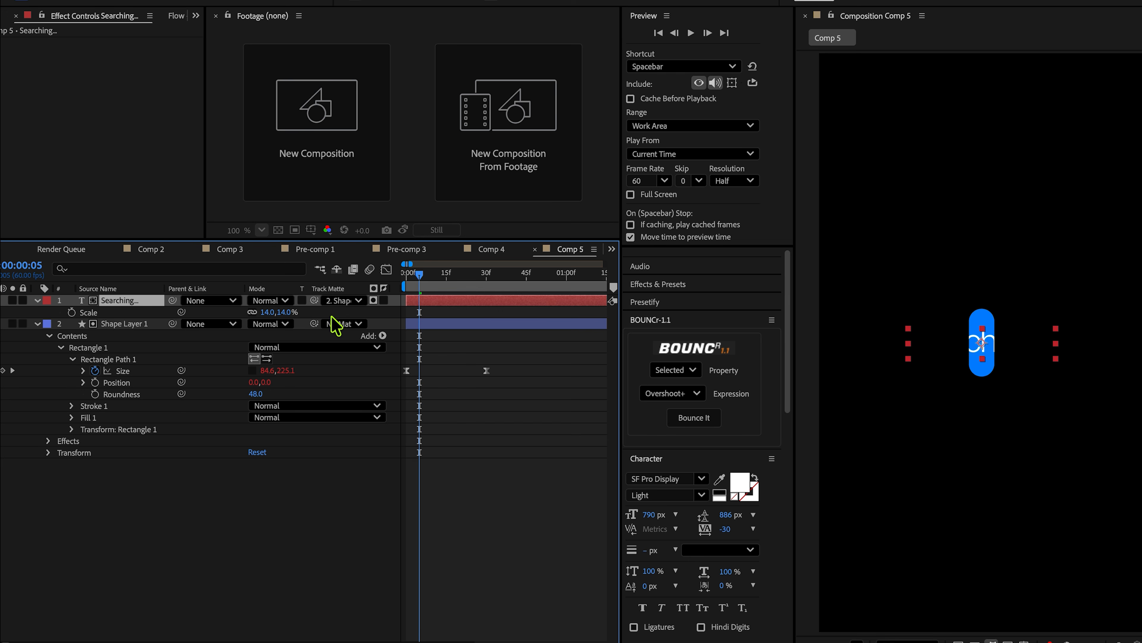
# Step: Animate the "Searching..." text's Position from 540,716 at frame 5 to 540,962 at about frame 26, eased, with BOUNCr Overshoot+
pyautogui.click(71, 312)
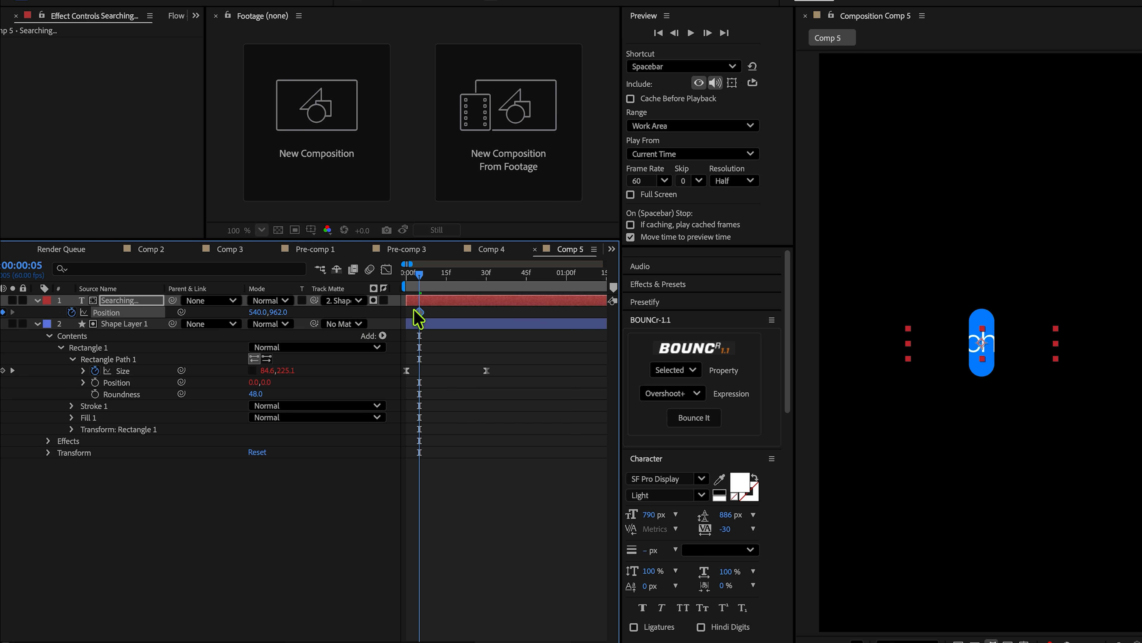
pyautogui.moveTo(420, 313); pyautogui.dragTo(468, 316)
pyautogui.moveTo(283, 315); pyautogui.dragTo(192, 242)
pyautogui.moveTo(491, 306); pyautogui.dragTo(413, 325)
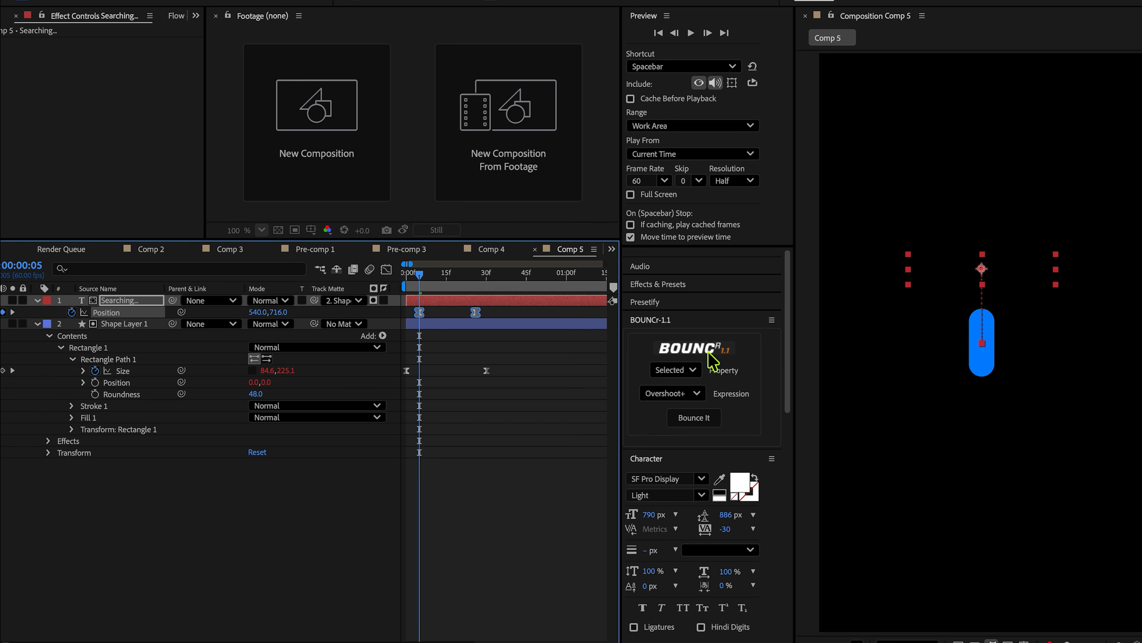
pyautogui.click(694, 417)
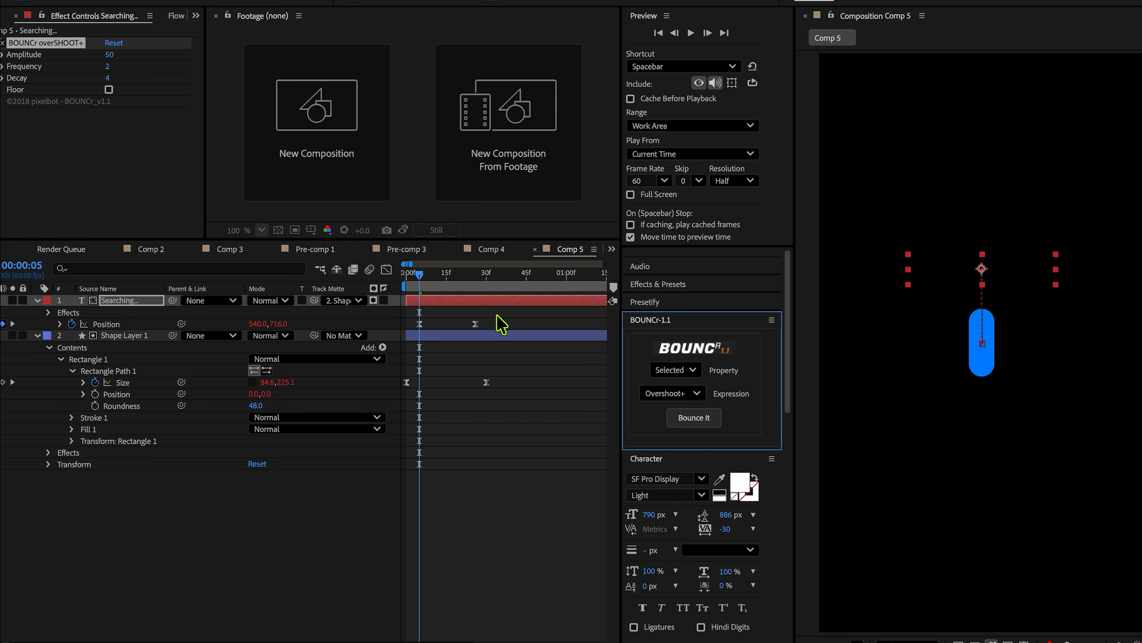
# Step: Reshape the speed graph of the text's Position keyframes to rise steeply to an early peak and end in a long slow-down
pyautogui.moveTo(502, 324); pyautogui.dragTo(395, 351)
pyautogui.click(386, 269)
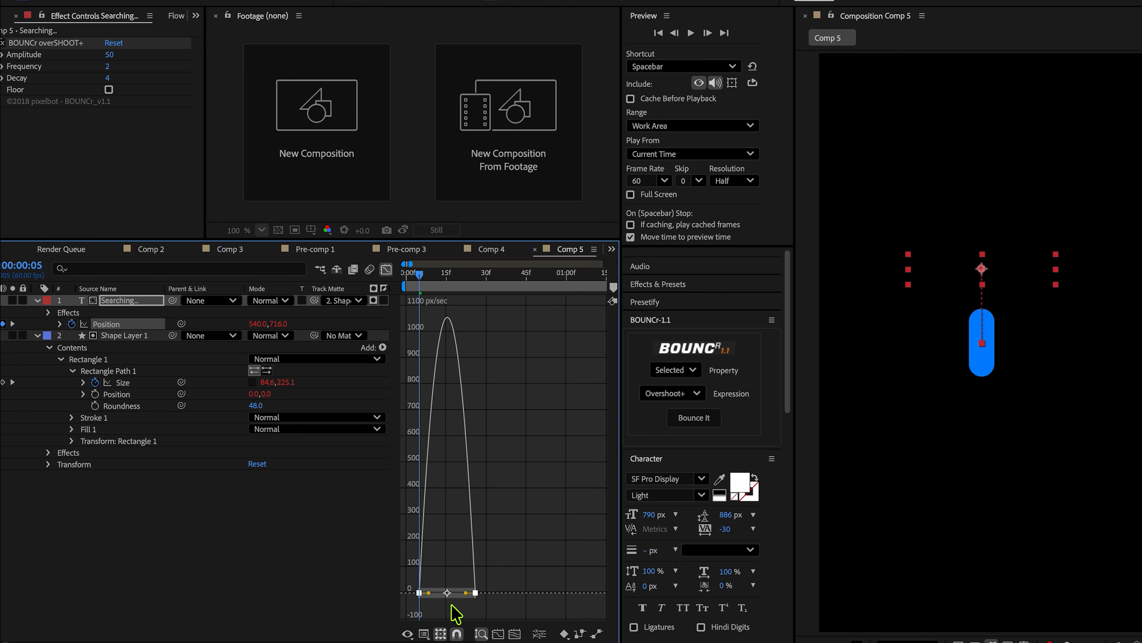
pyautogui.scroll(4, 462, 605)
pyautogui.moveTo(498, 593); pyautogui.dragTo(337, 592)
pyautogui.scroll(-4, 474, 582)
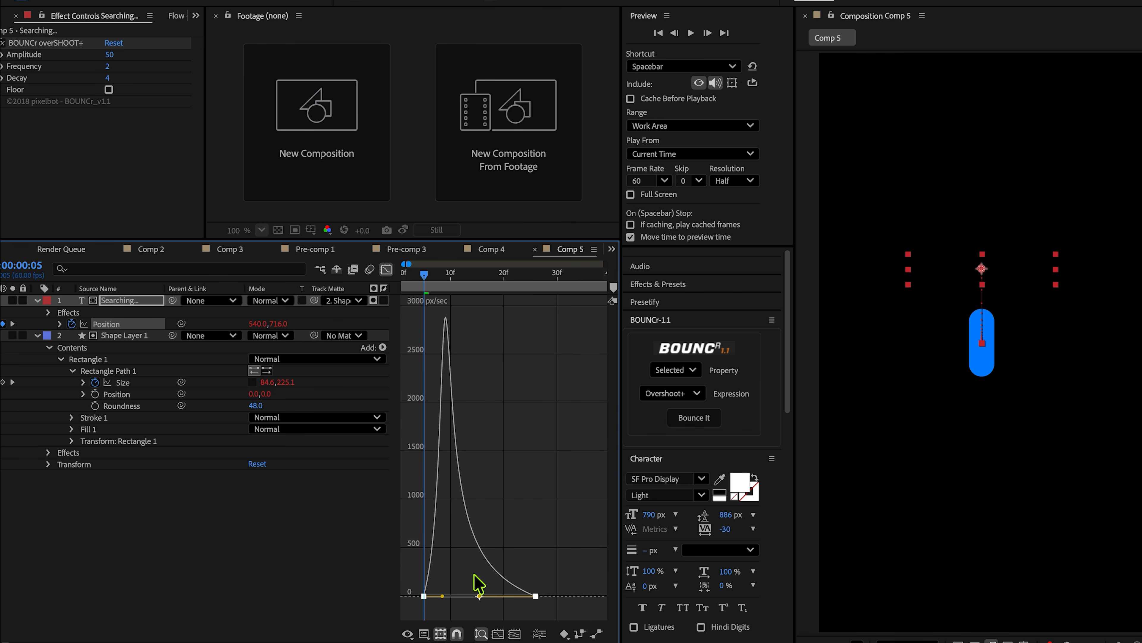
pyautogui.moveTo(574, 559); pyautogui.dragTo(481, 577)
pyautogui.click(386, 269)
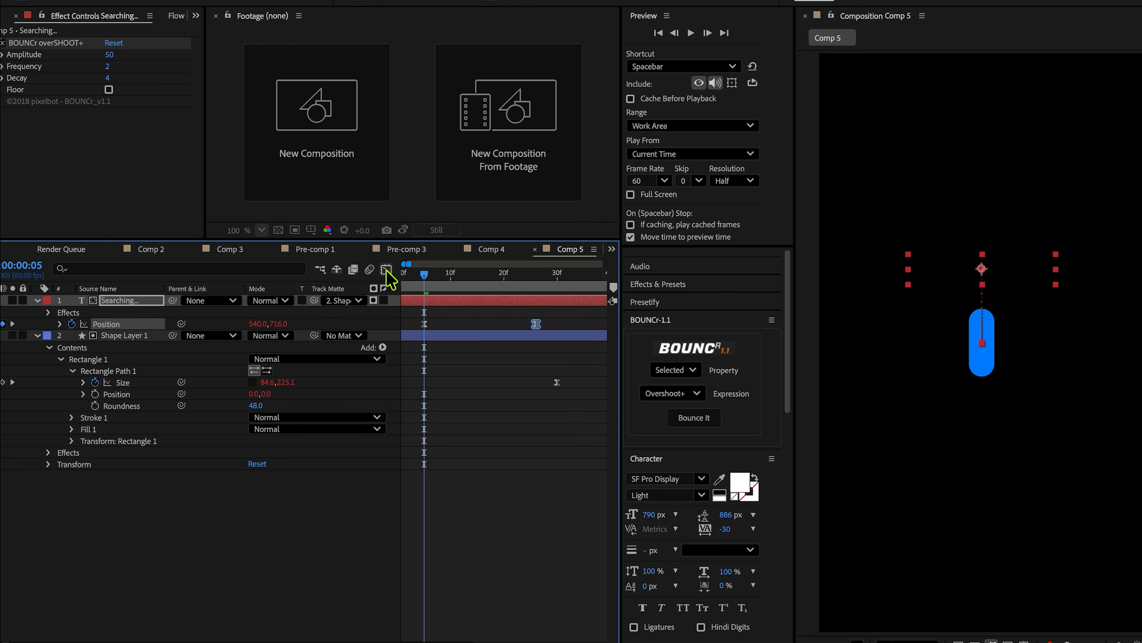
# Step: Preview the text's slide-in animation from the start of the composition
pyautogui.click(425, 312)
pyautogui.moveTo(424, 274); pyautogui.dragTo(268, 271)
pyautogui.scroll(-3, 437, 347)
pyautogui.press('space')
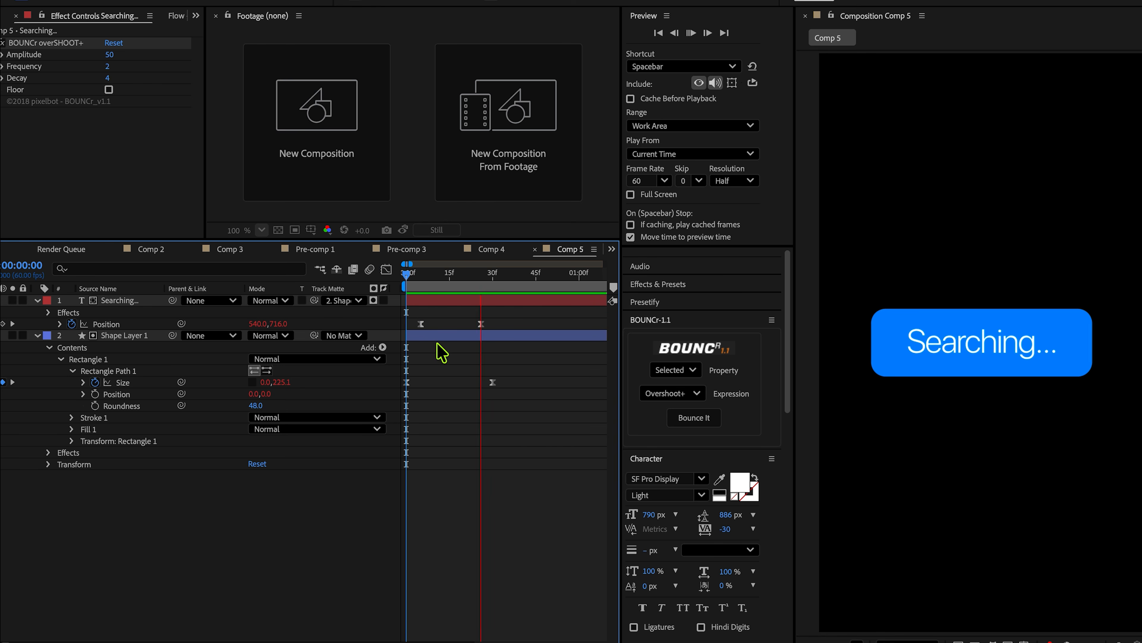
# Step: Try a later time for the text's last Position keyframe, settle on about frame 25, and preview the timing
pyautogui.moveTo(481, 324); pyautogui.dragTo(491, 324)
pyautogui.moveTo(458, 273); pyautogui.dragTo(343, 271)
pyautogui.press('space')
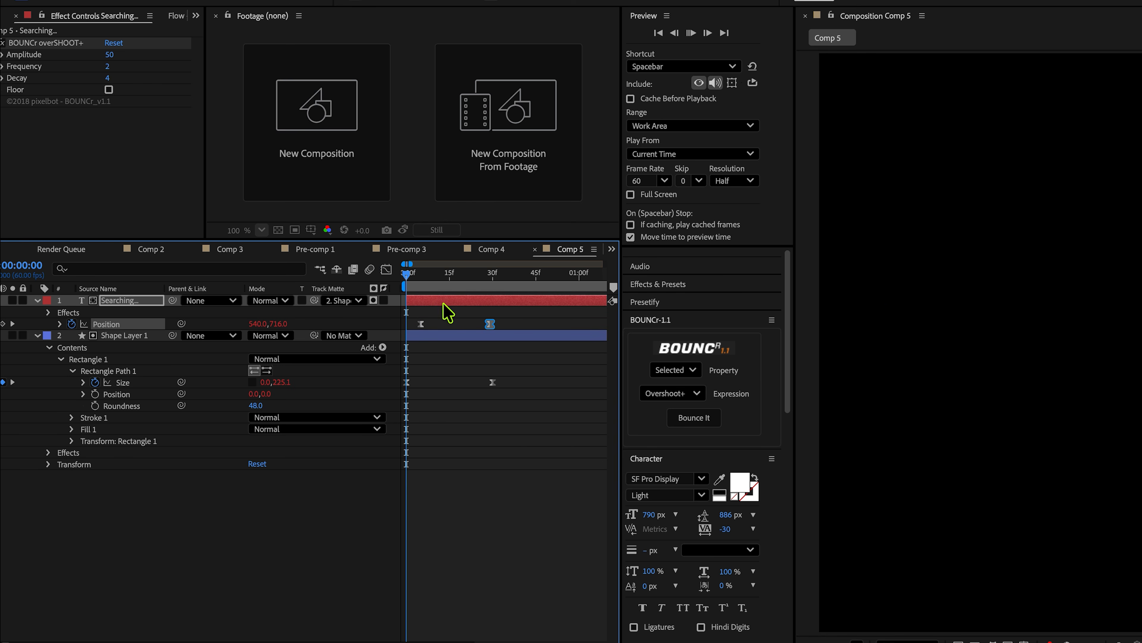
pyautogui.press('space')
pyautogui.moveTo(491, 324); pyautogui.dragTo(478, 324)
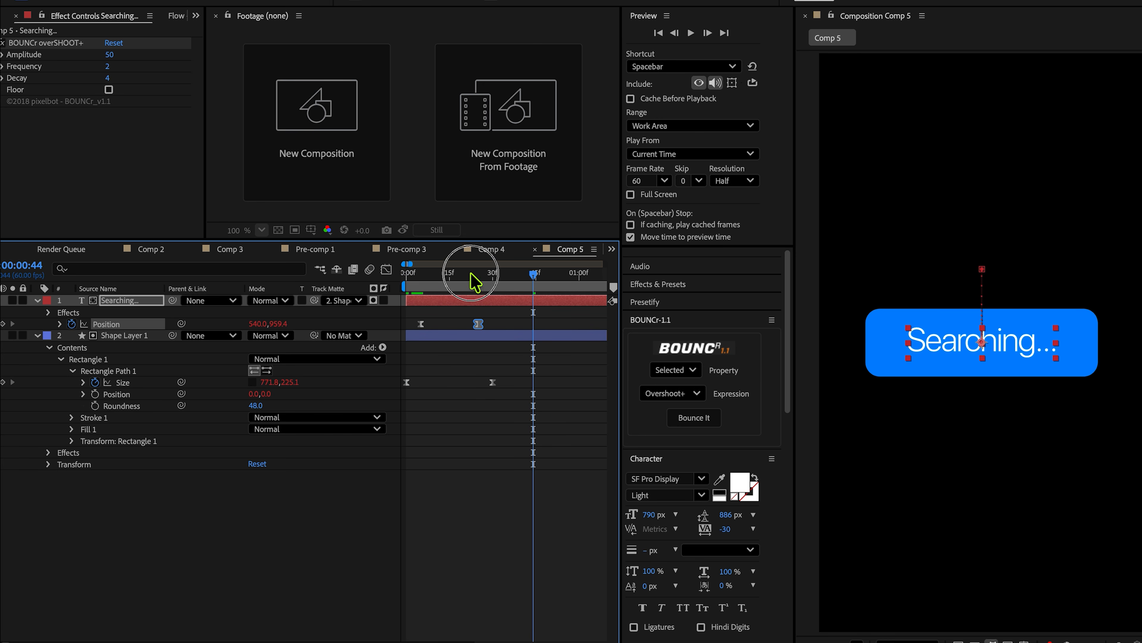
pyautogui.moveTo(459, 273); pyautogui.dragTo(406, 272)
pyautogui.press('space')
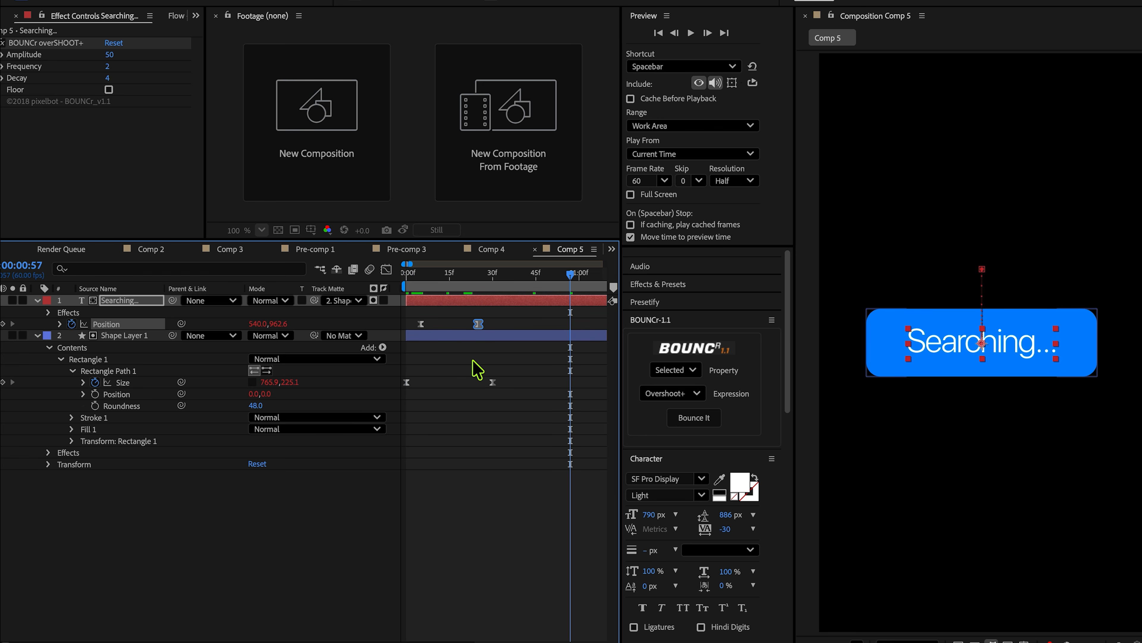
# Step: Move the rectangle's last Size keyframe to about frame 33 and preview the text and button animation from the start
pyautogui.click(503, 387)
pyautogui.moveTo(492, 382); pyautogui.dragTo(501, 382)
pyautogui.moveTo(492, 274); pyautogui.dragTo(406, 274)
pyautogui.press('space')
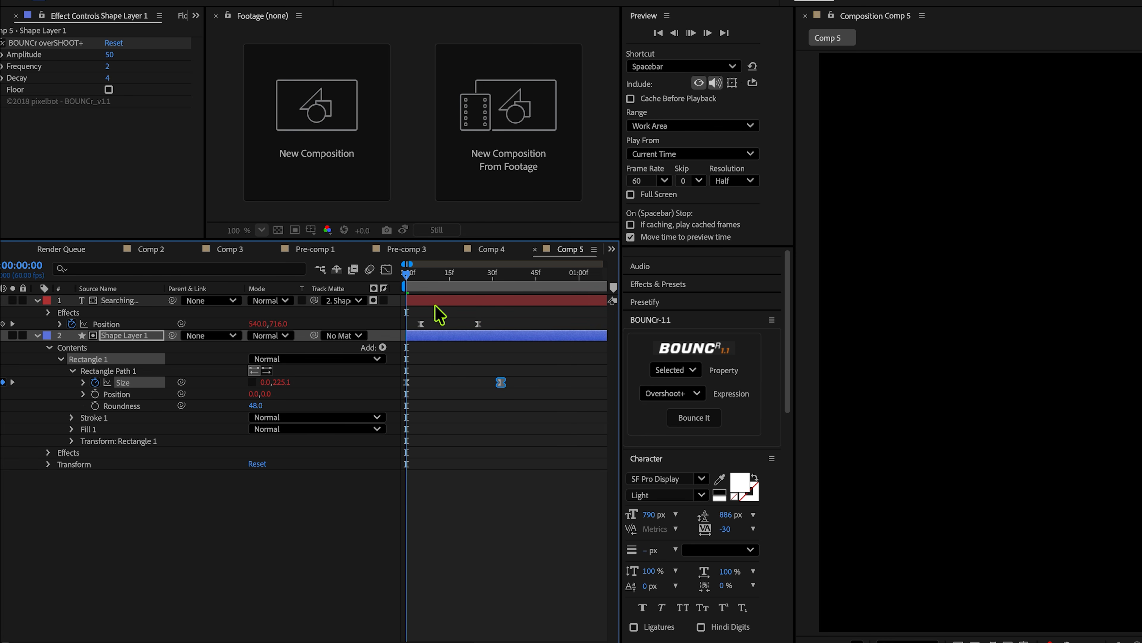
pyautogui.press('space')
pyautogui.press('-')
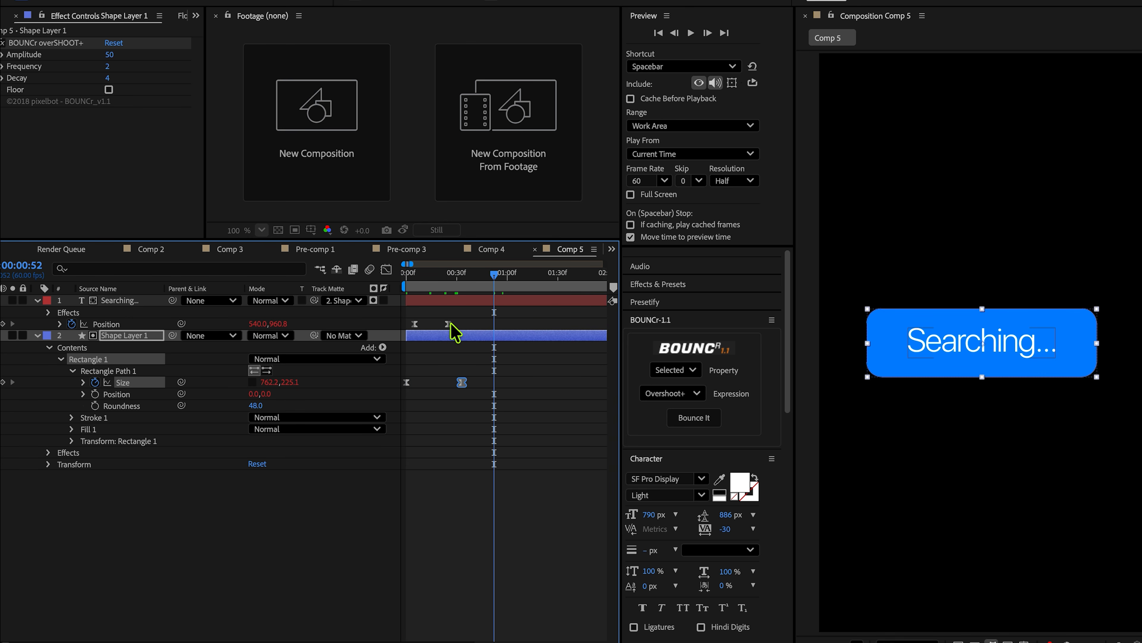
pyautogui.click(462, 300)
pyautogui.moveTo(461, 275); pyautogui.dragTo(407, 274)
pyautogui.press('space')
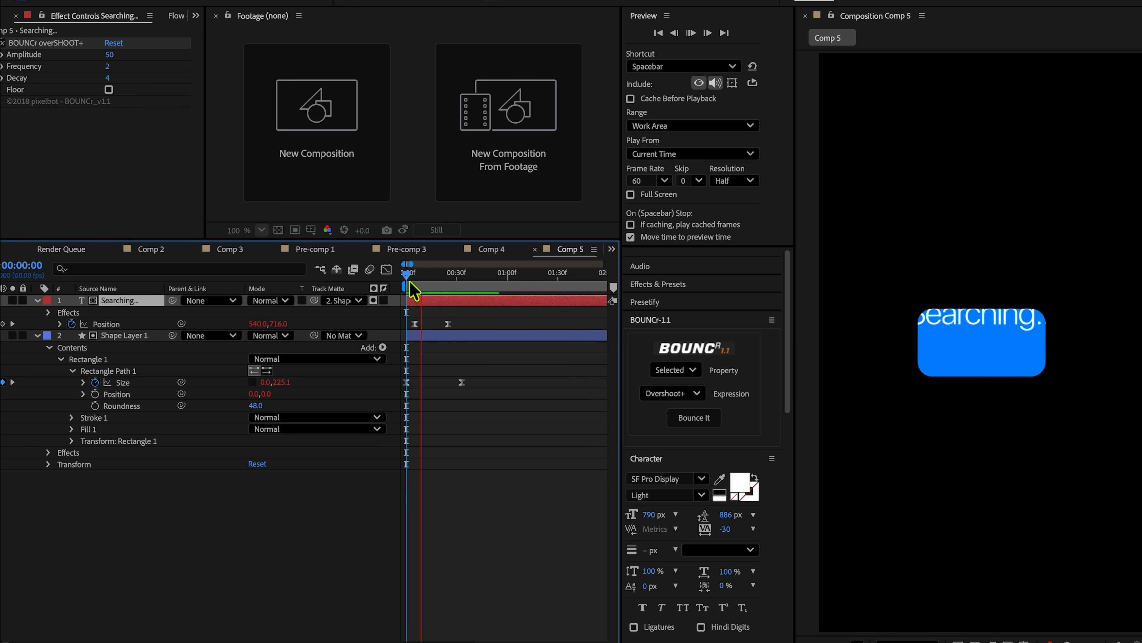
pyautogui.press('space')
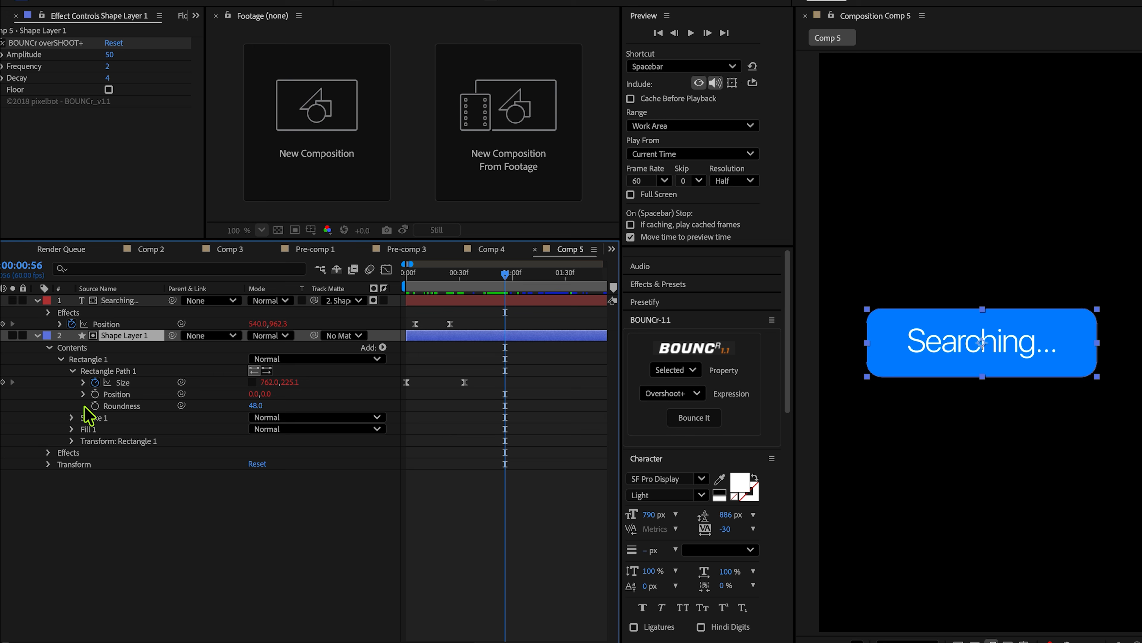
# Step: Add a Size keyframe to the rectangle at 0:00:56 and stretch its height to about 1113 at 0:01:36
pyautogui.click(3, 382)
pyautogui.moveTo(522, 275); pyautogui.dragTo(568, 301)
pyautogui.moveTo(299, 393); pyautogui.dragTo(918, 472)
# Step: Apply the Flow curve 0.66, 0.00, 0.34, 1.00 to the rectangle's last two Size keyframes and preview the expansion
pyautogui.moveTo(587, 494); pyautogui.dragTo(501, 509)
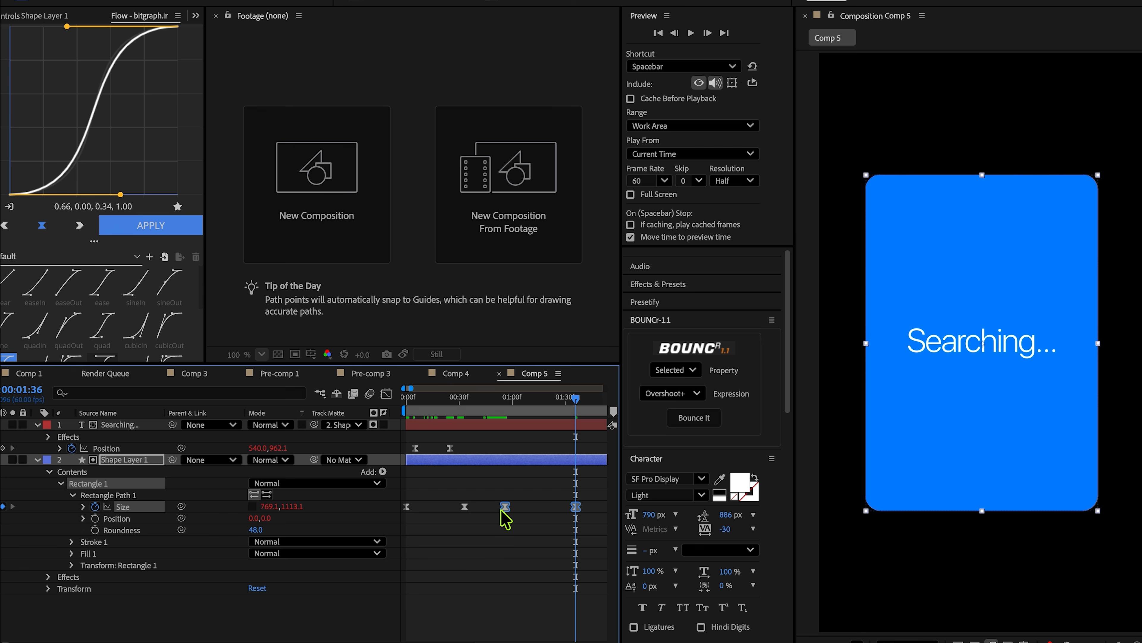
pyautogui.click(163, 225)
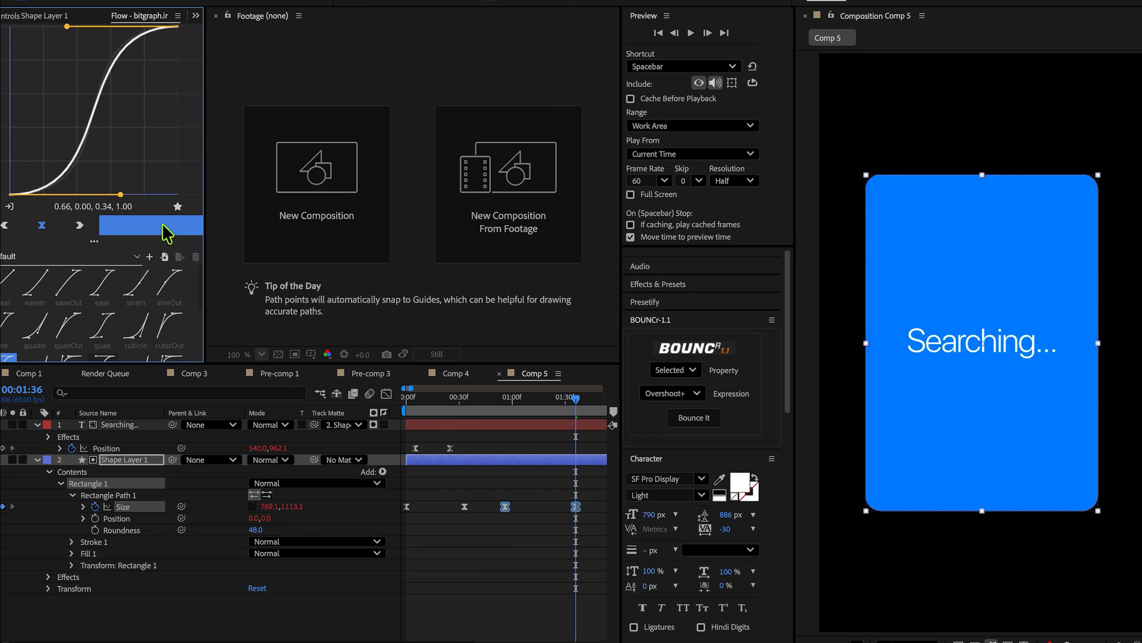
pyautogui.scroll(-2, 113, 283)
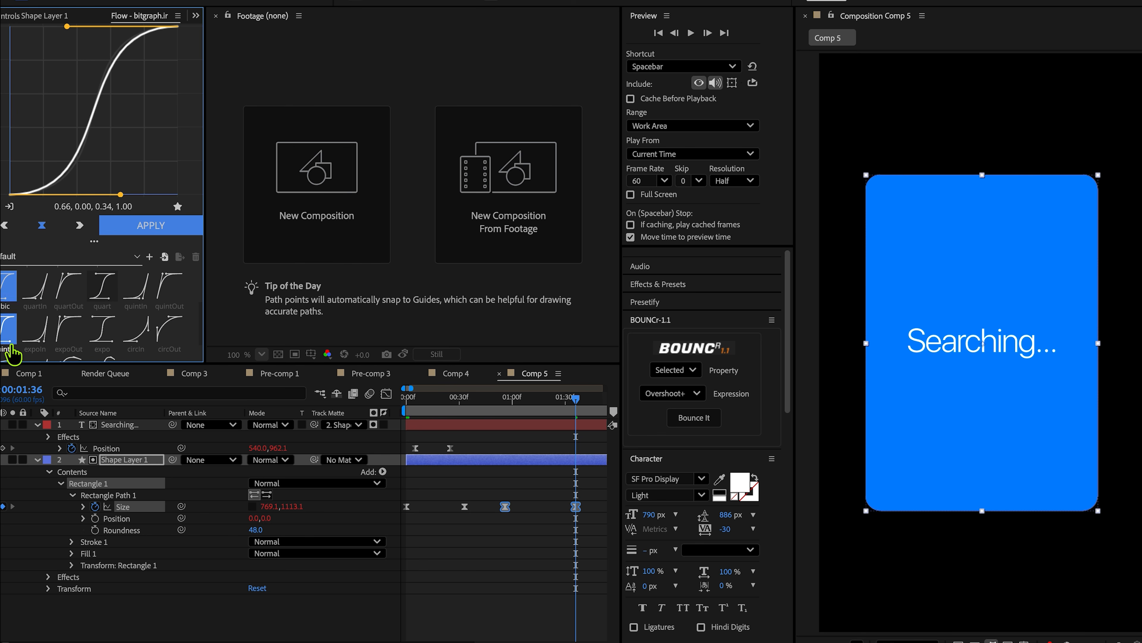
pyautogui.click(20, 308)
pyautogui.click(523, 484)
pyautogui.press('space')
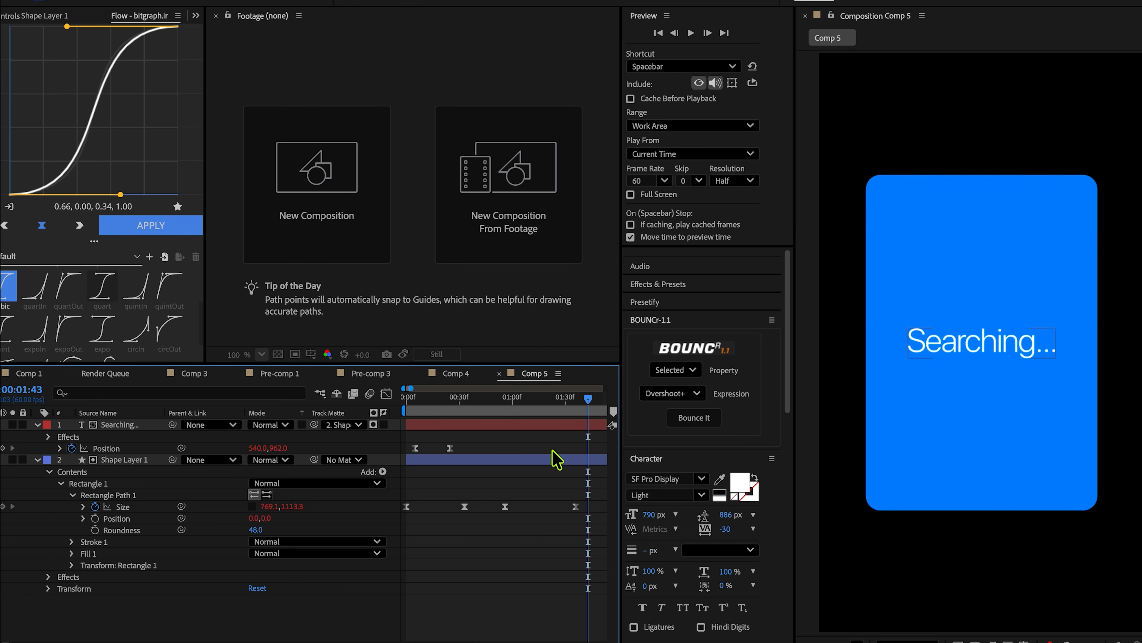
# Step: Add a 100% Scale keyframe to Shape Layer 1 at 0:00:56
pyautogui.click(532, 402)
pyautogui.moveTo(531, 404); pyautogui.dragTo(505, 404)
pyautogui.click(508, 459)
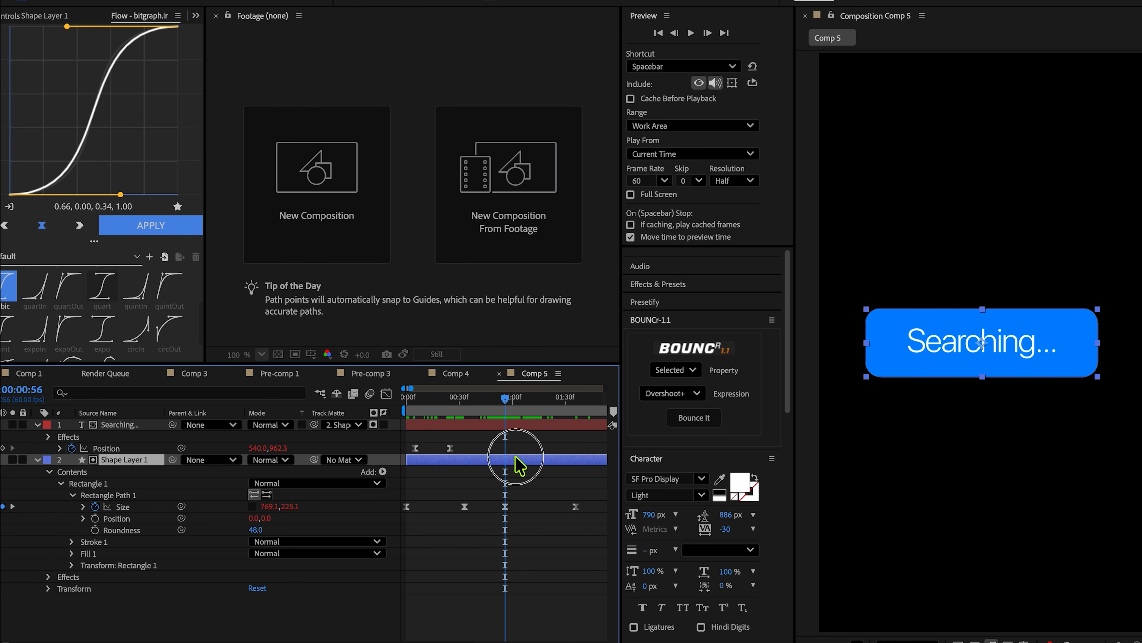
pyautogui.press('s')
pyautogui.click(71, 471)
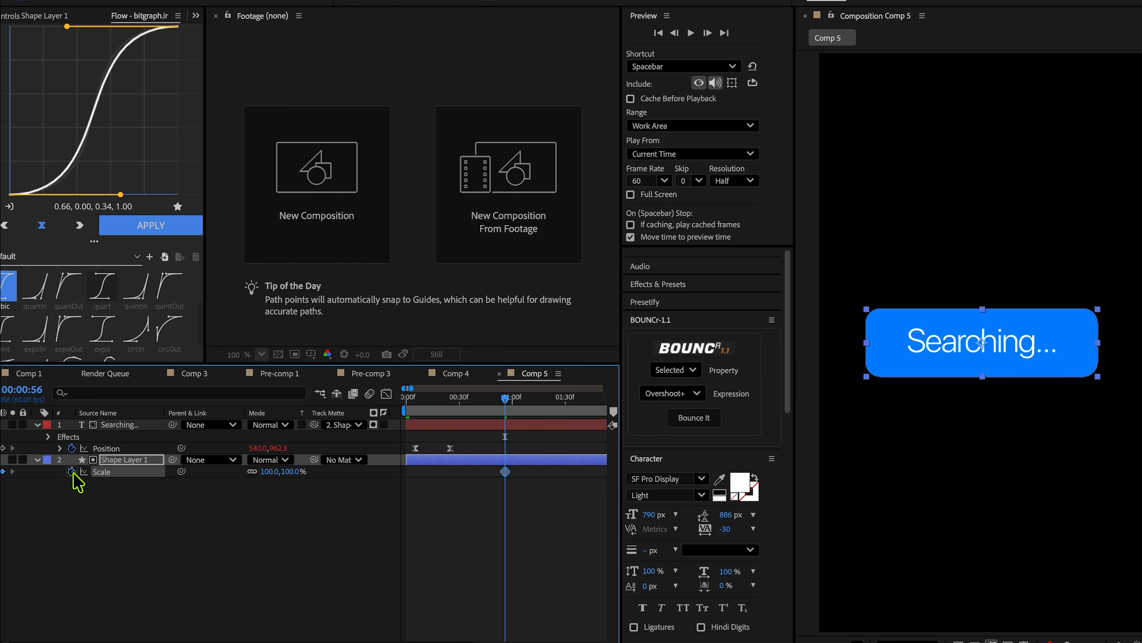
# Step: Show the animated properties of Shape Layer 1 and set its Scale to 80% at 0:01:16
pyautogui.press('u')
pyautogui.click(480, 405)
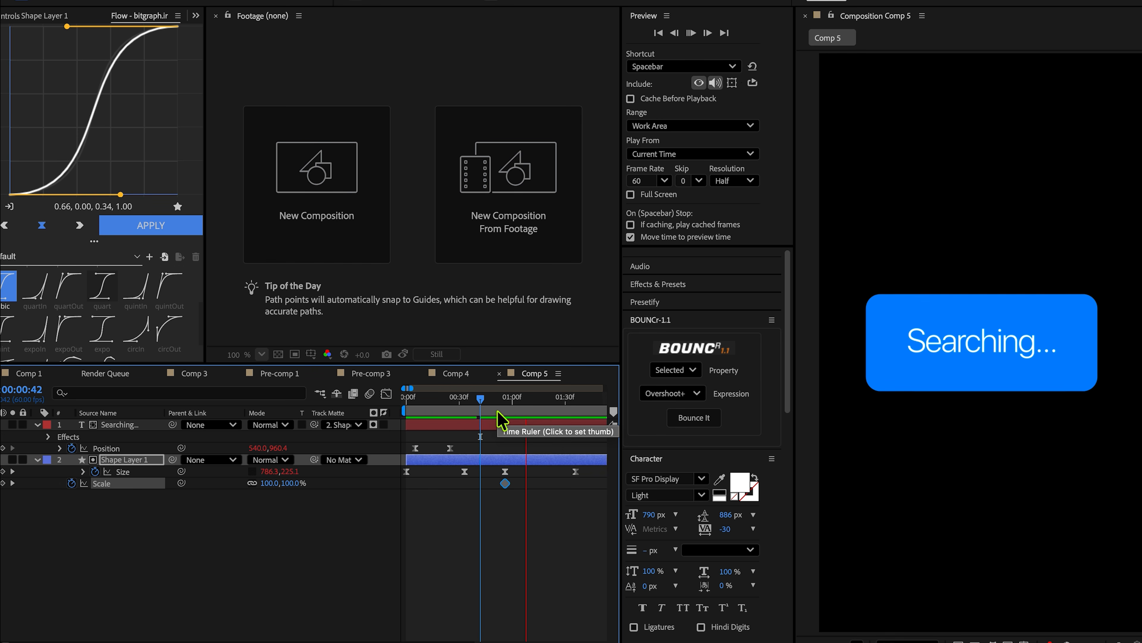
pyautogui.press('space')
pyautogui.scroll(1, 534, 417)
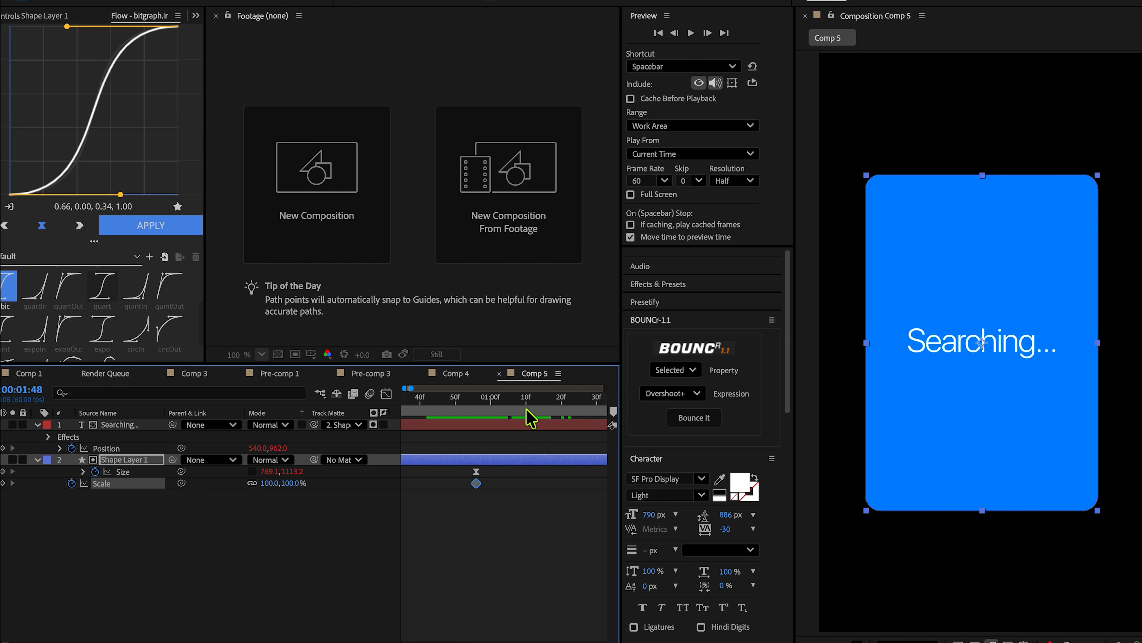
pyautogui.scroll(-2, 525, 409)
pyautogui.moveTo(526, 408)
pyautogui.mouseDown()
pyautogui.moveTo(483, 409)
pyautogui.moveTo(520, 411)
pyautogui.mouseUp()
pyautogui.scroll(1, 483, 410)
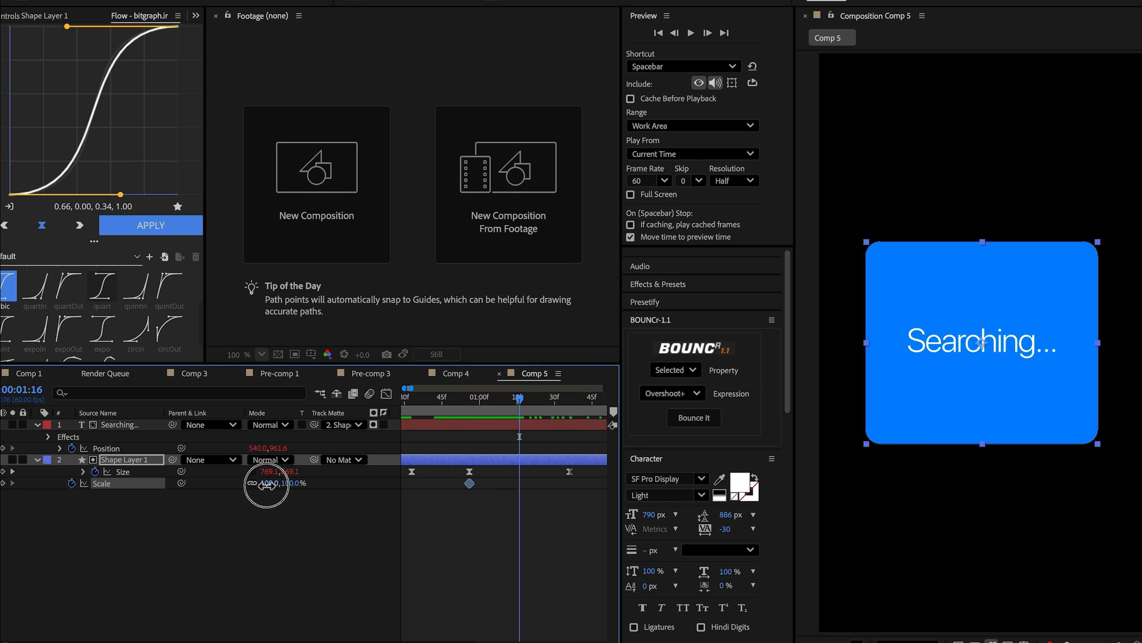
pyautogui.moveTo(266, 485); pyautogui.dragTo(256, 486)
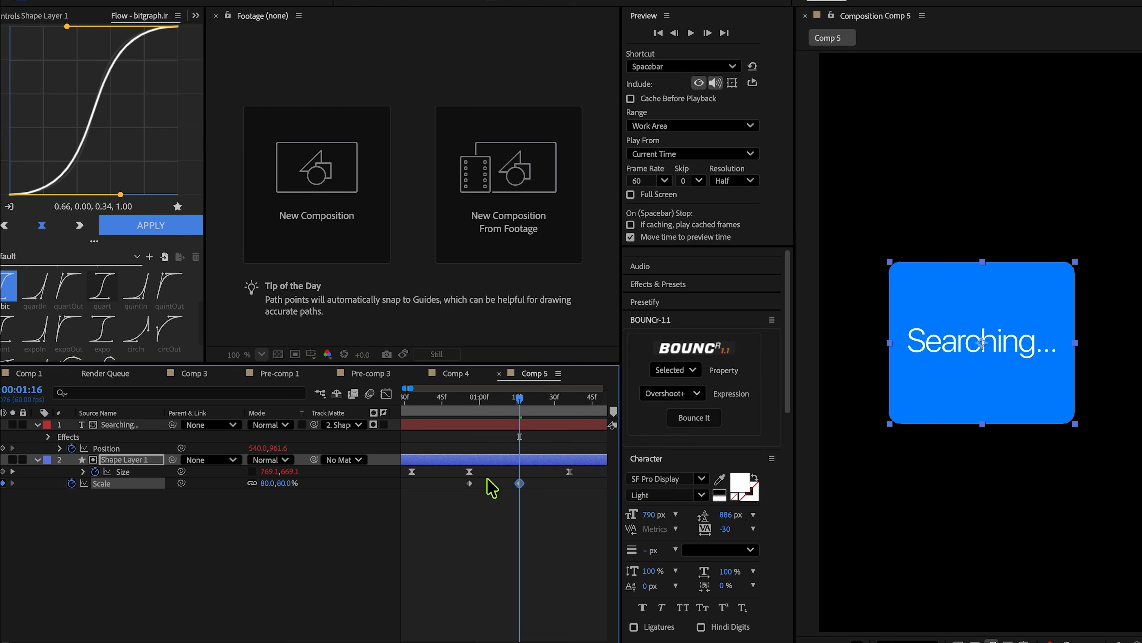
# Step: Copy the shape's 100% Scale keyframe to 0:01:36 and preview the animation
pyautogui.click(469, 483)
pyautogui.moveTo(525, 397); pyautogui.dragTo(403, 401)
pyautogui.hotkey('ctrl', 'v')
pyautogui.press('space')
pyautogui.press('-')
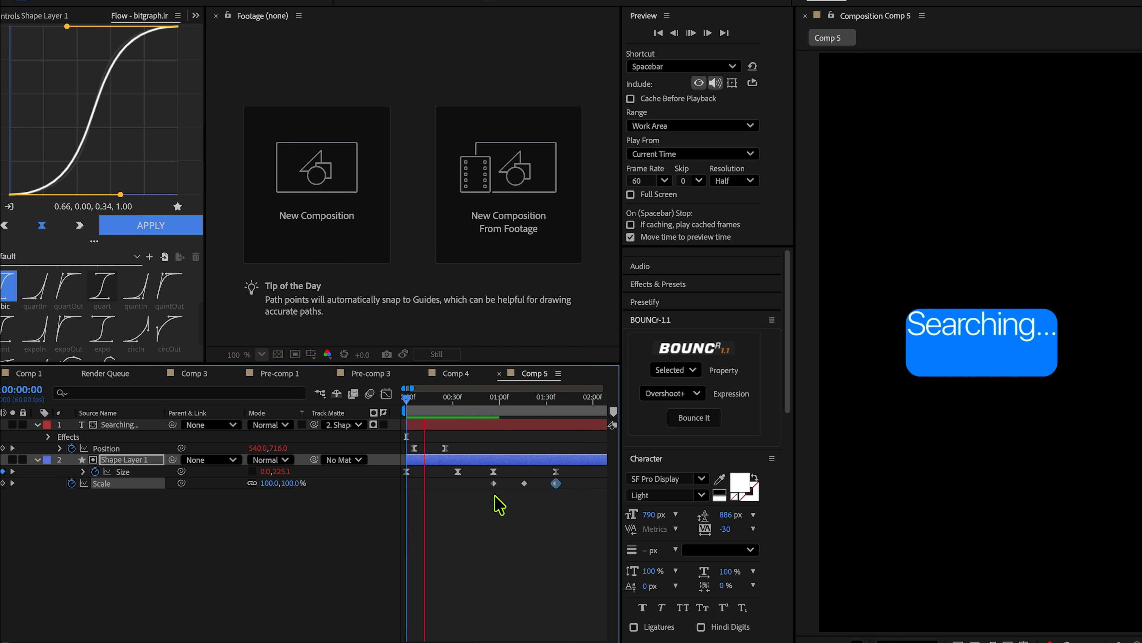
# Step: Apply the BOUNCr Overshoot+ expression to the shape's three Scale keyframes and preview the motion
pyautogui.moveTo(576, 480); pyautogui.dragTo(489, 489)
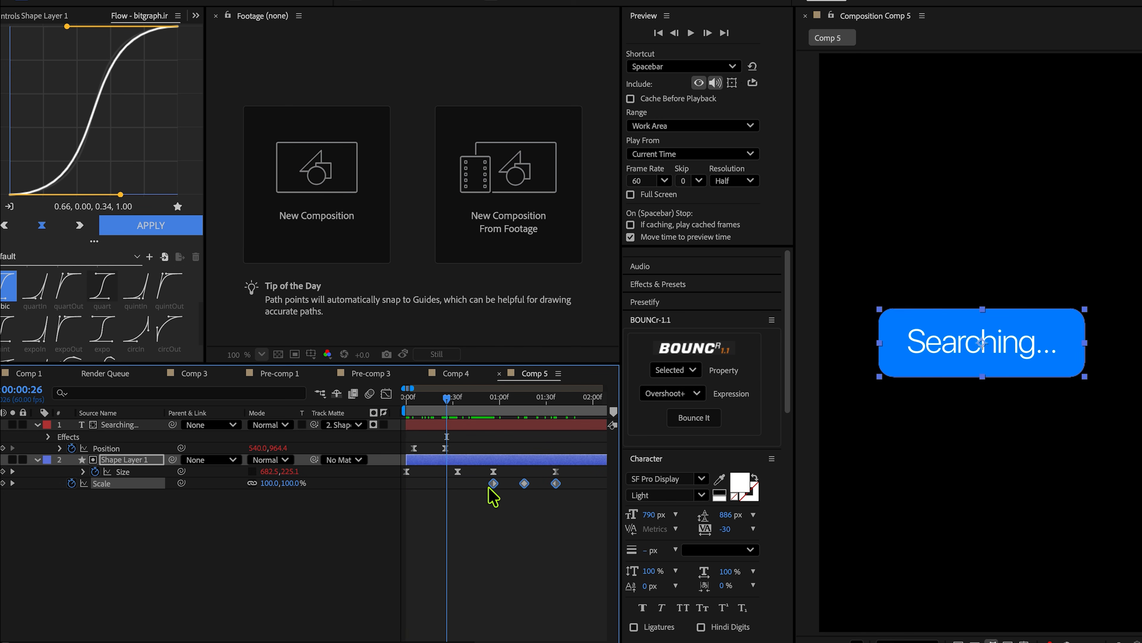
pyautogui.click(706, 419)
pyautogui.press('space')
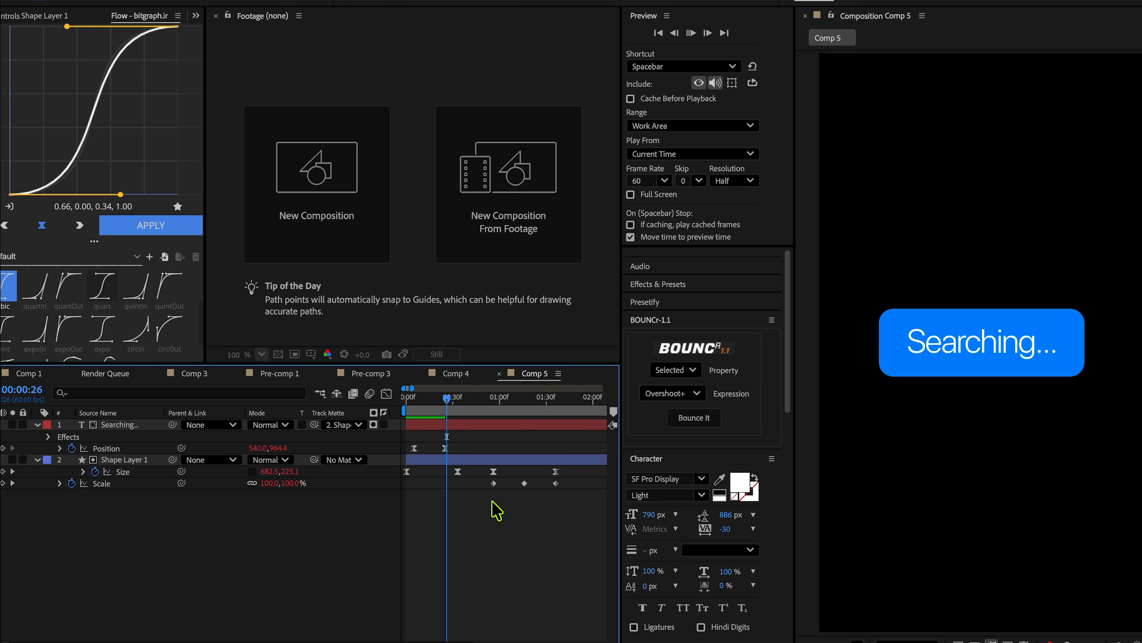
pyautogui.press('space')
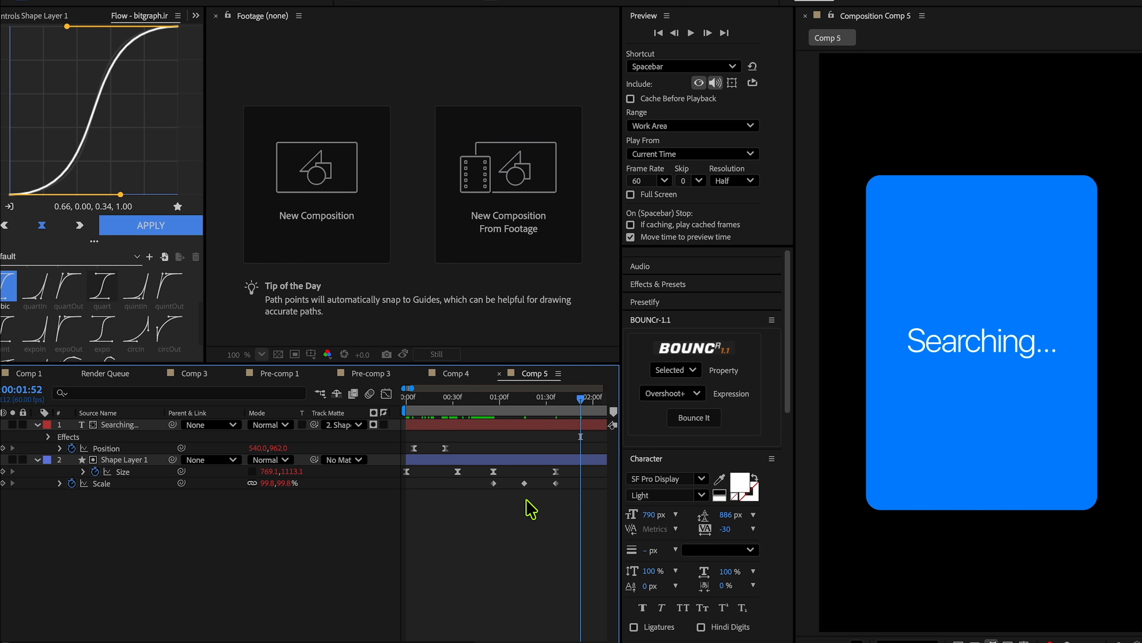
# Step: Move the shape's 80% Scale keyframe to about 0:01:13 and its final one to about 0:01:31, and preview the result
pyautogui.scroll(1, 519, 495)
pyautogui.moveTo(531, 484); pyautogui.dragTo(523, 486)
pyautogui.click(577, 487)
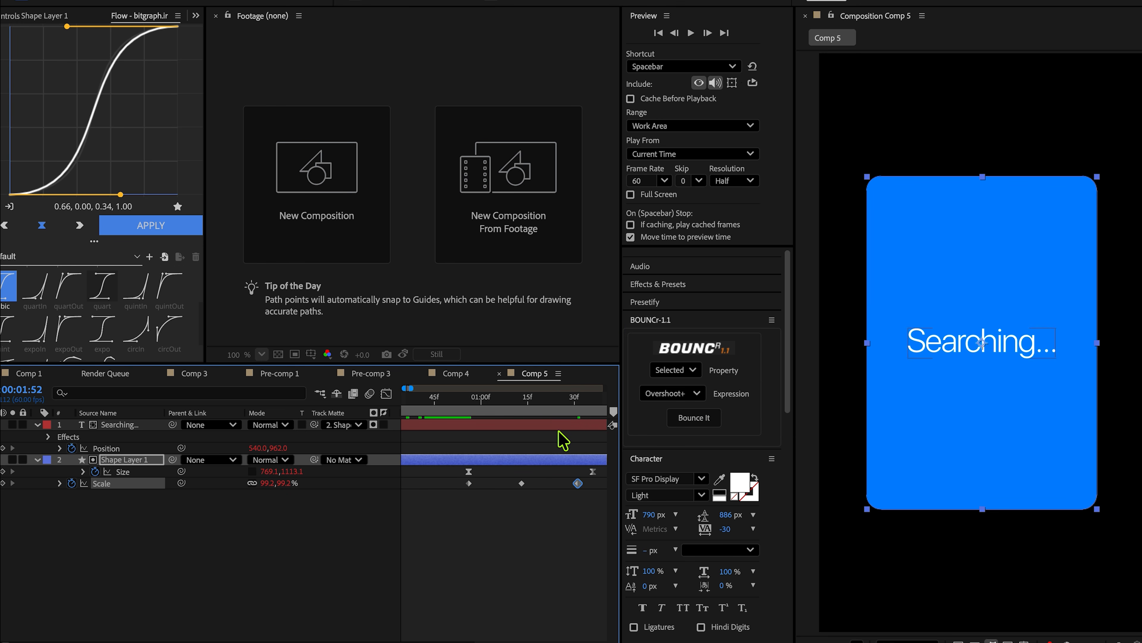
pyautogui.click(245, 411)
pyautogui.press('space')
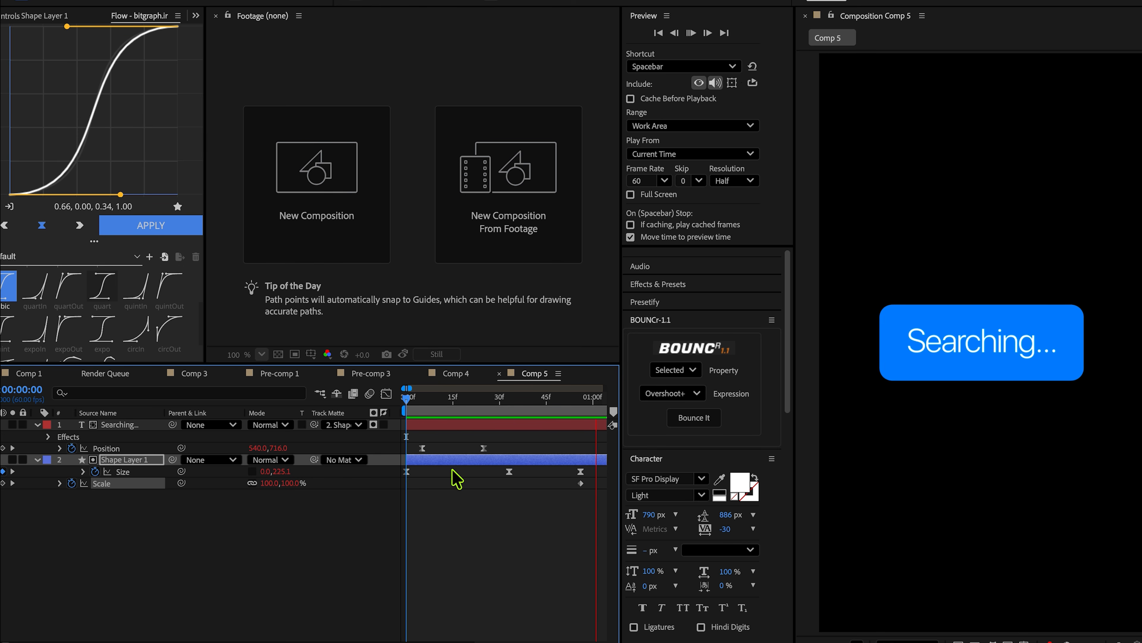
pyautogui.press('space')
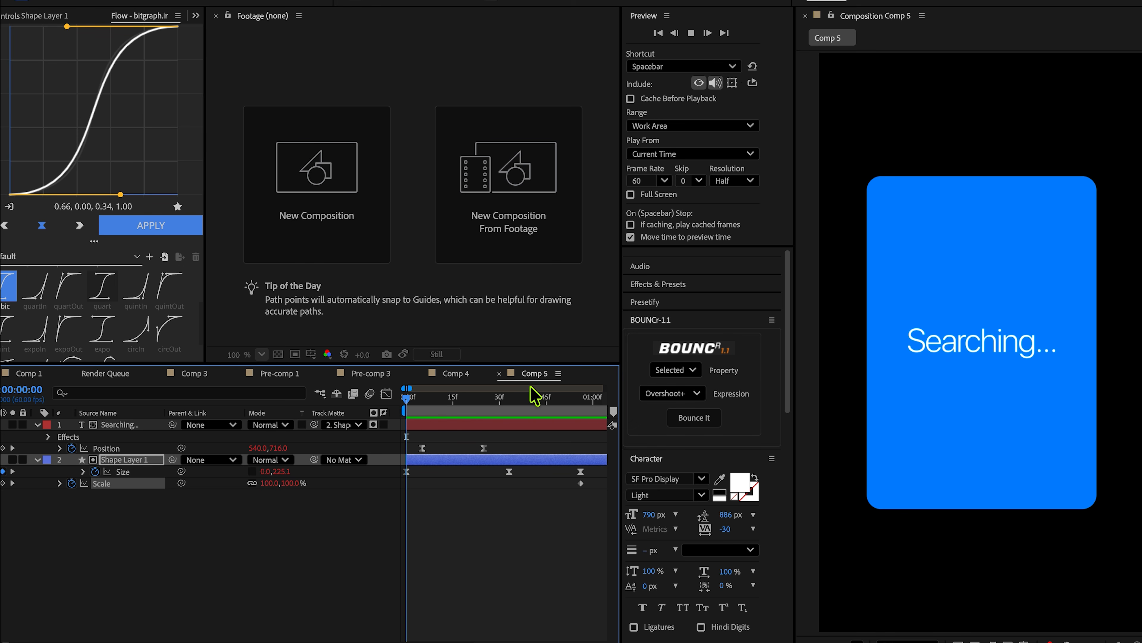
pyautogui.press('space')
# Step: Add a 100% Opacity keyframe to the "Searching..." text at 0:00:57
pyautogui.moveTo(450, 402); pyautogui.dragTo(391, 404)
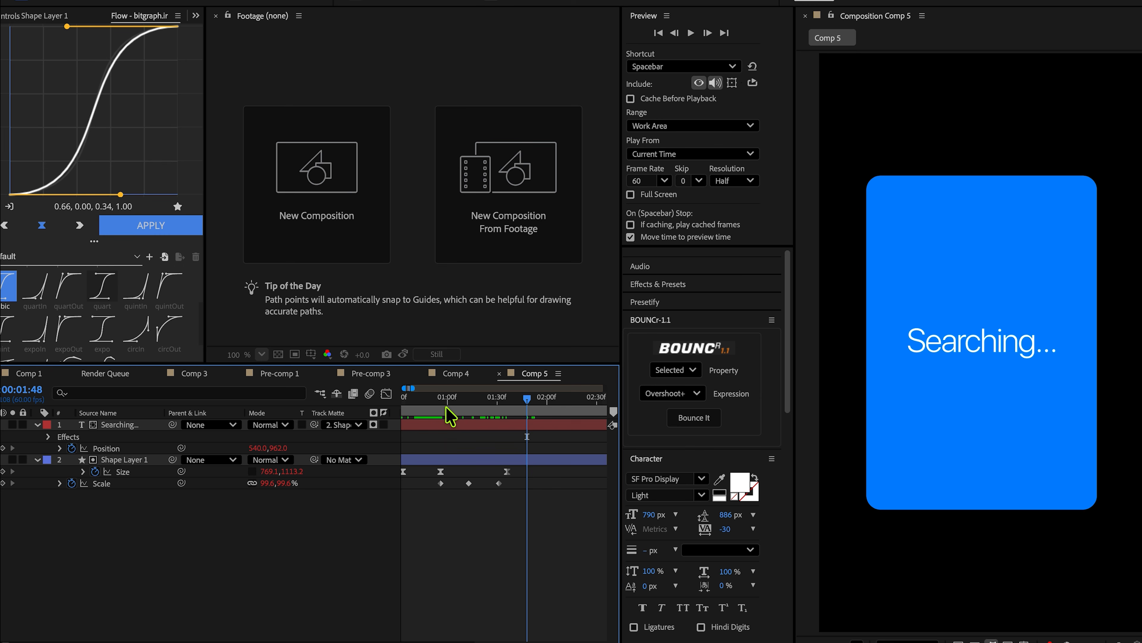
pyautogui.scroll(1, 434, 408)
pyautogui.moveTo(459, 408); pyautogui.dragTo(450, 406)
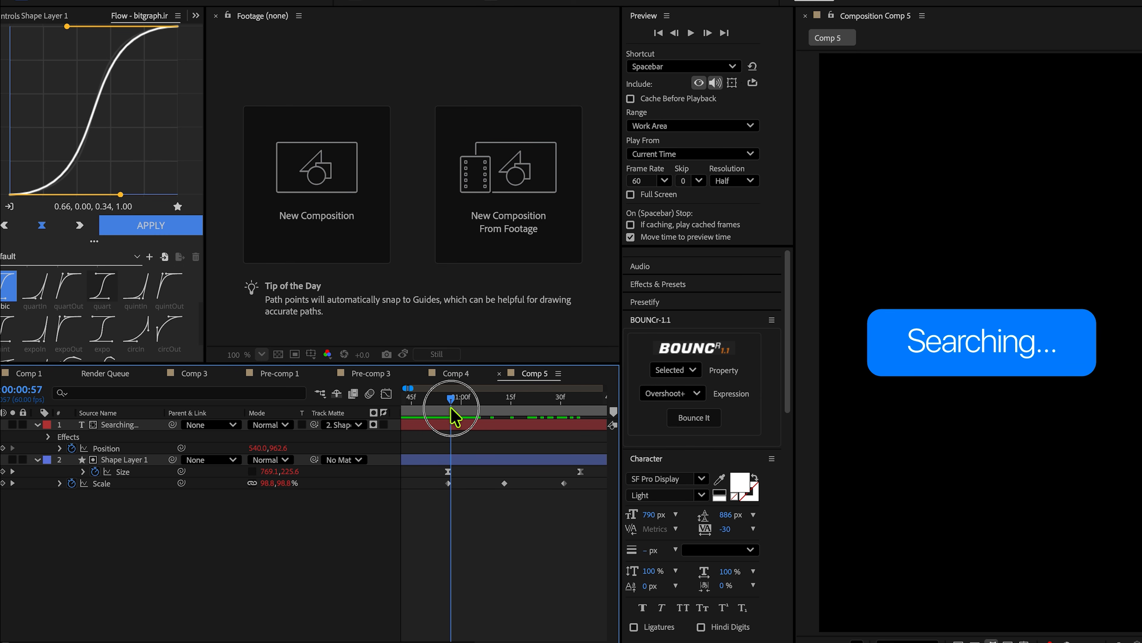
pyautogui.click(452, 425)
pyautogui.press('t')
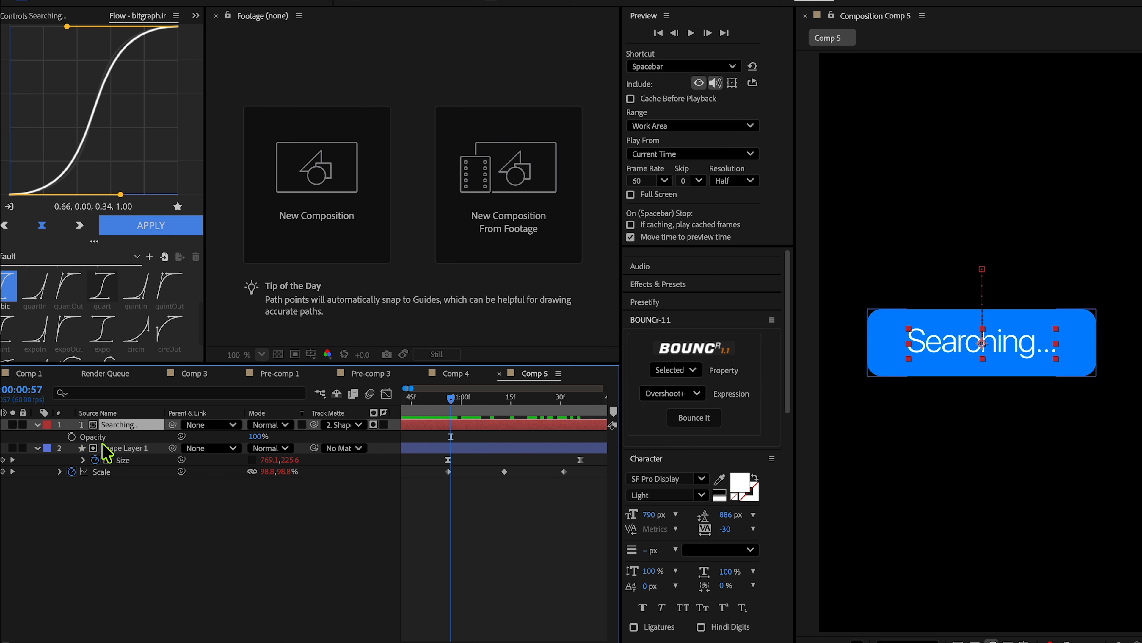
pyautogui.click(71, 436)
pyautogui.press('space')
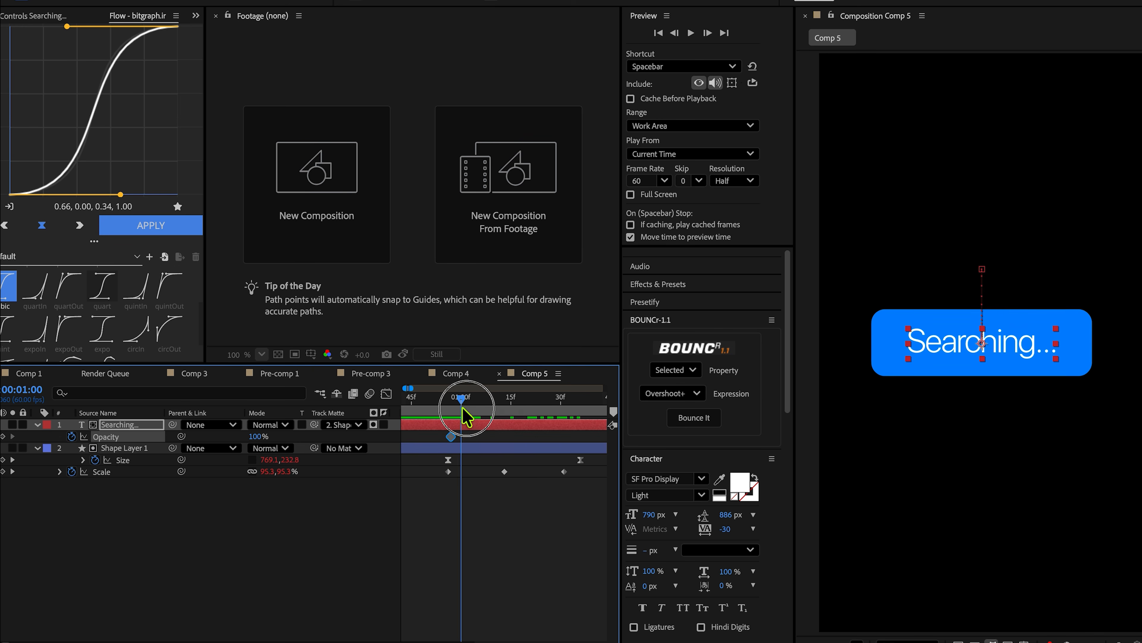
# Step: Add a 0% Opacity keyframe to the "Searching..." text at 0:01:12 and preview the fade-out
pyautogui.moveTo(256, 439); pyautogui.dragTo(29, 437)
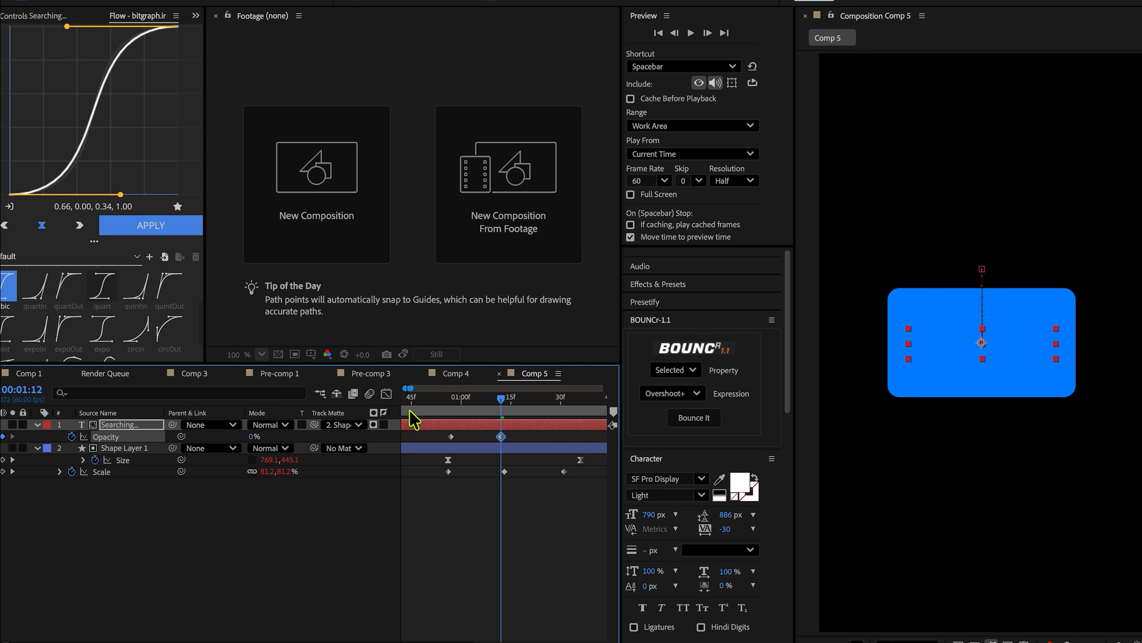
pyautogui.moveTo(457, 403); pyautogui.dragTo(168, 408)
pyautogui.press('-')
pyautogui.press('space')
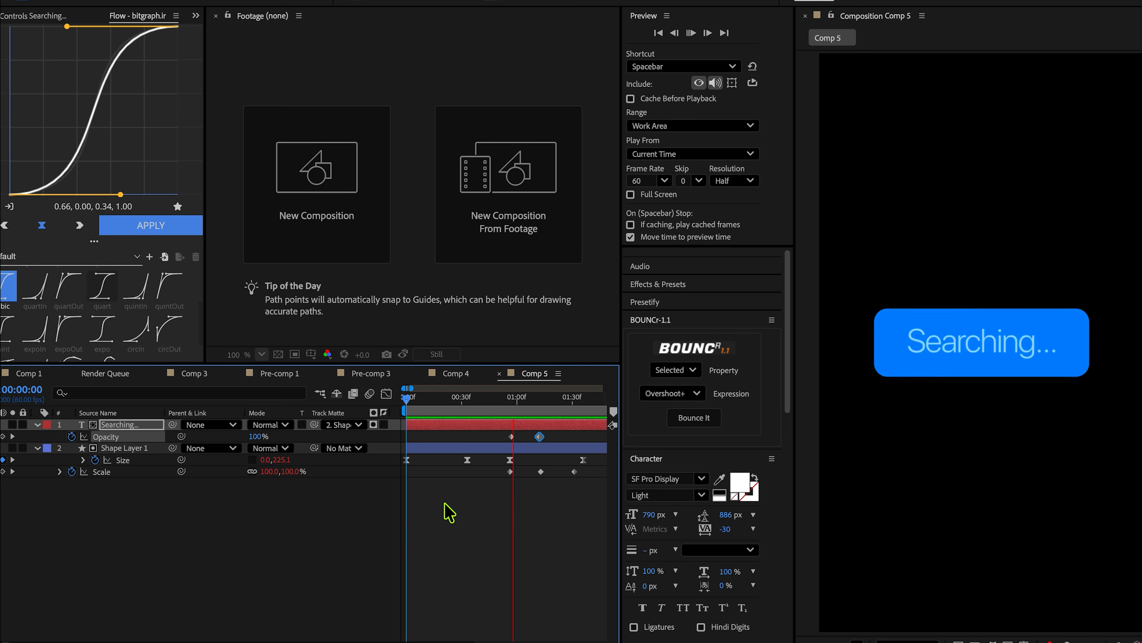
pyautogui.press('space')
# Step: Shift the "Searching..." text layer about three frames later, preview the result and save the project
pyautogui.moveTo(518, 424); pyautogui.dragTo(346, 410)
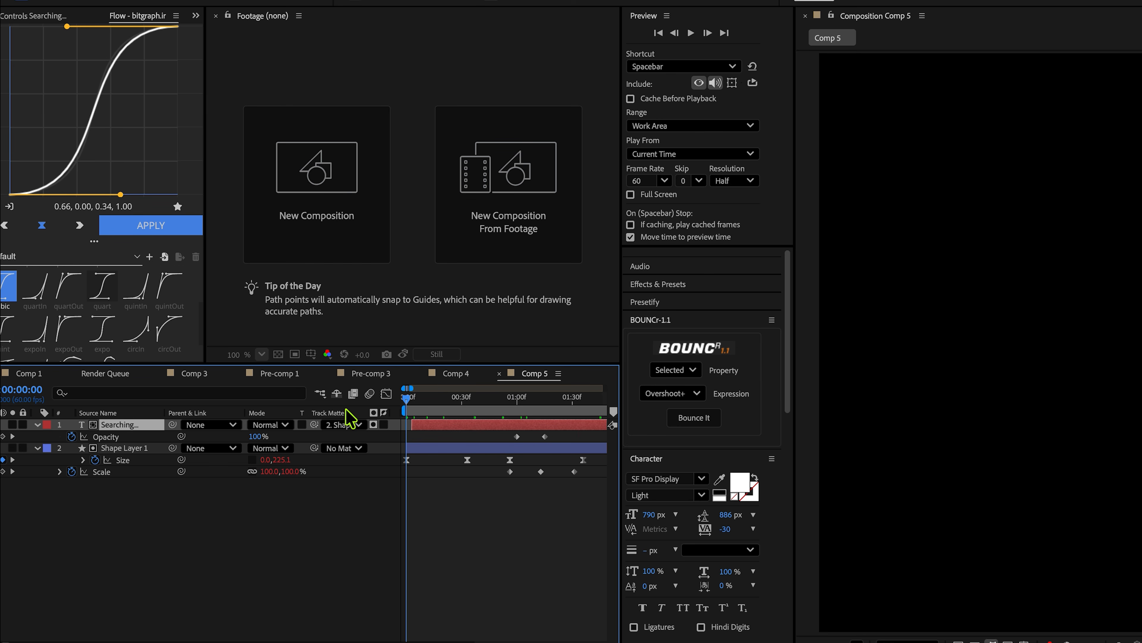
pyautogui.press('space')
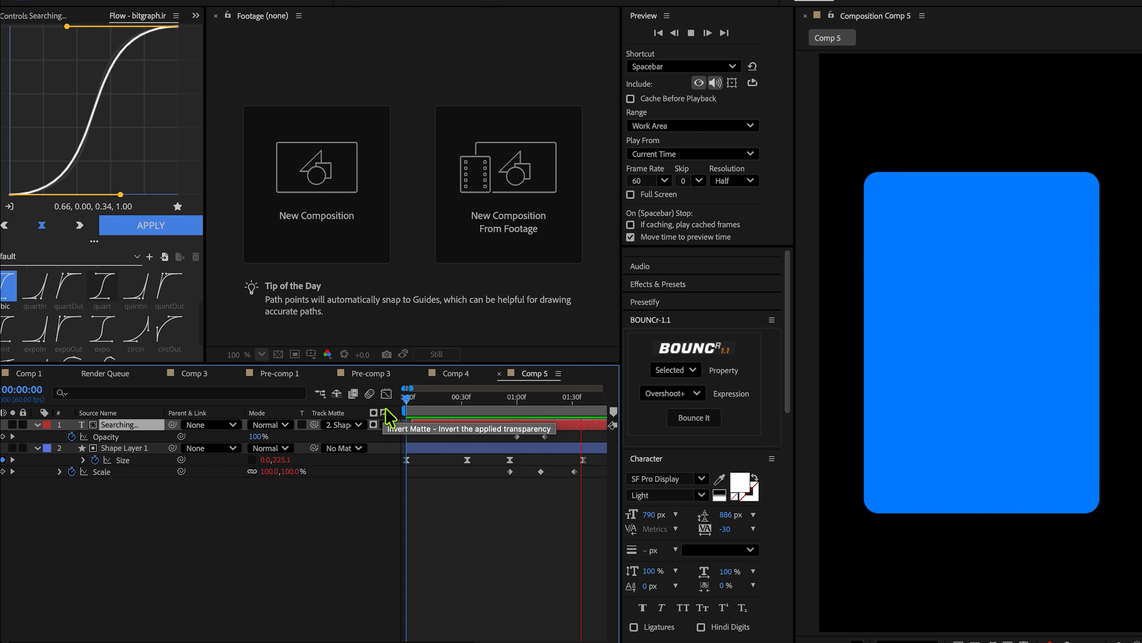
pyautogui.press('space')
pyautogui.click(545, 506)
pyautogui.press('super+s')
# Step: Add a fill Color keyframe to Shape Layer 1's rectangle at 0:00:56
pyautogui.scroll(3, 514, 450)
pyautogui.moveTo(497, 414); pyautogui.dragTo(505, 417)
pyautogui.click(518, 449)
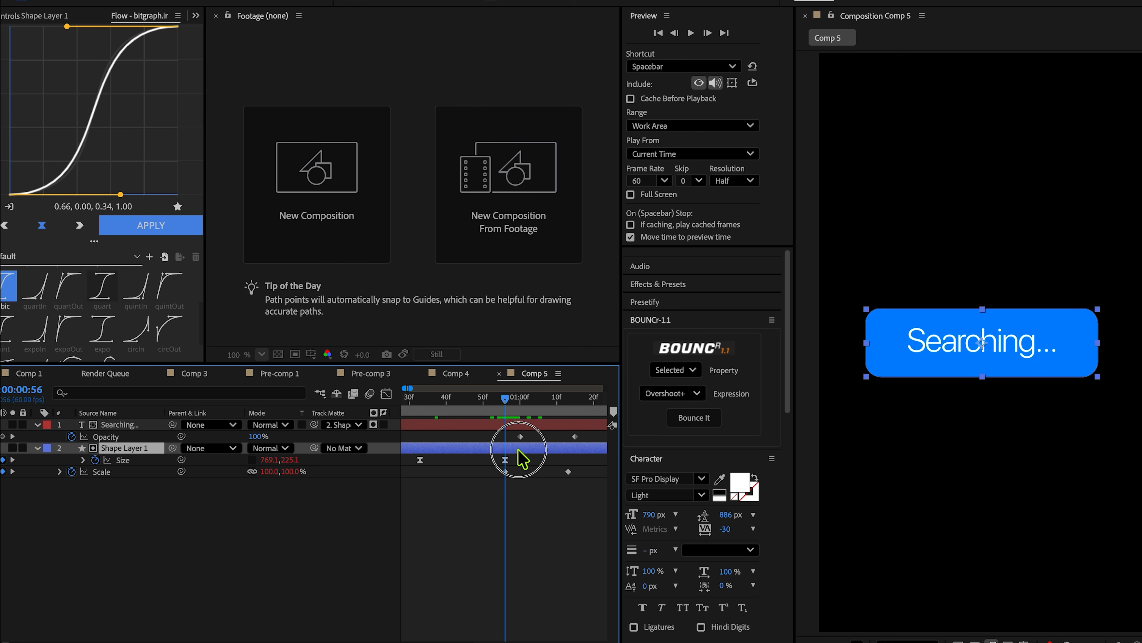
pyautogui.press('F2')
pyautogui.click(38, 449)
pyautogui.click(37, 448)
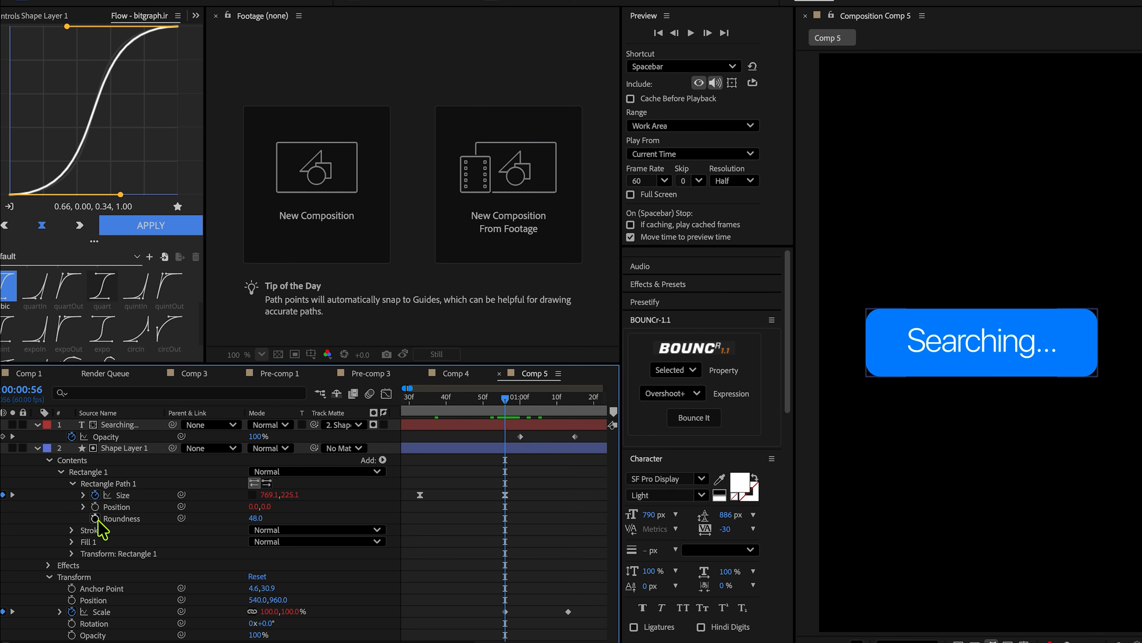
pyautogui.click(71, 541)
pyautogui.click(95, 576)
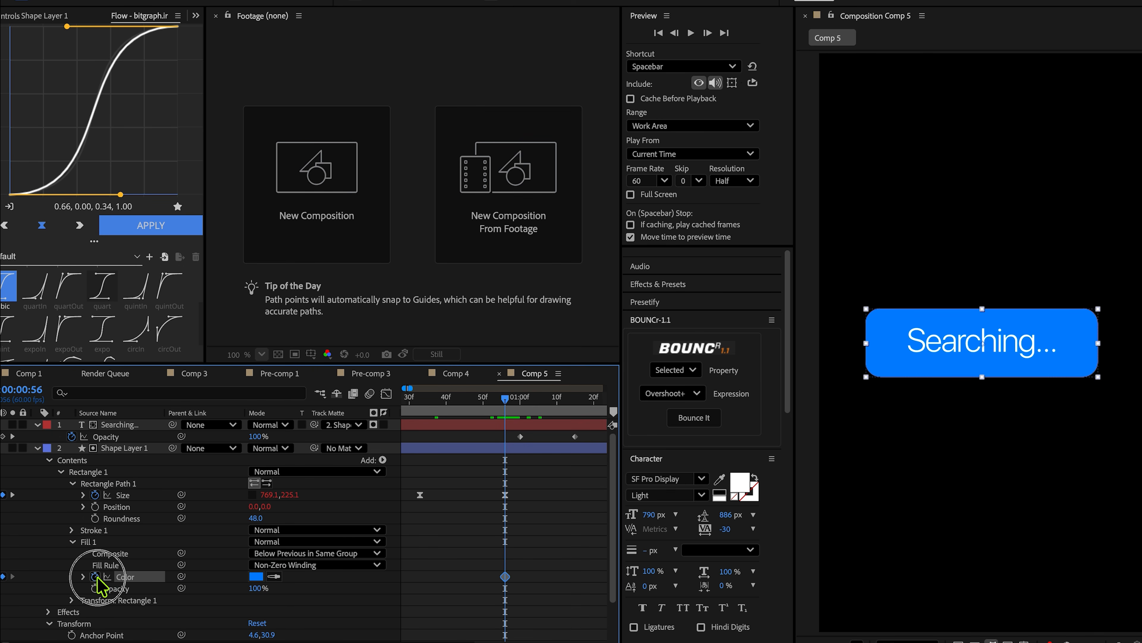
# Step: Set the rectangle's fill color to white at 0:01:18 and preview the color change from the start
pyautogui.moveTo(570, 405); pyautogui.dragTo(588, 414)
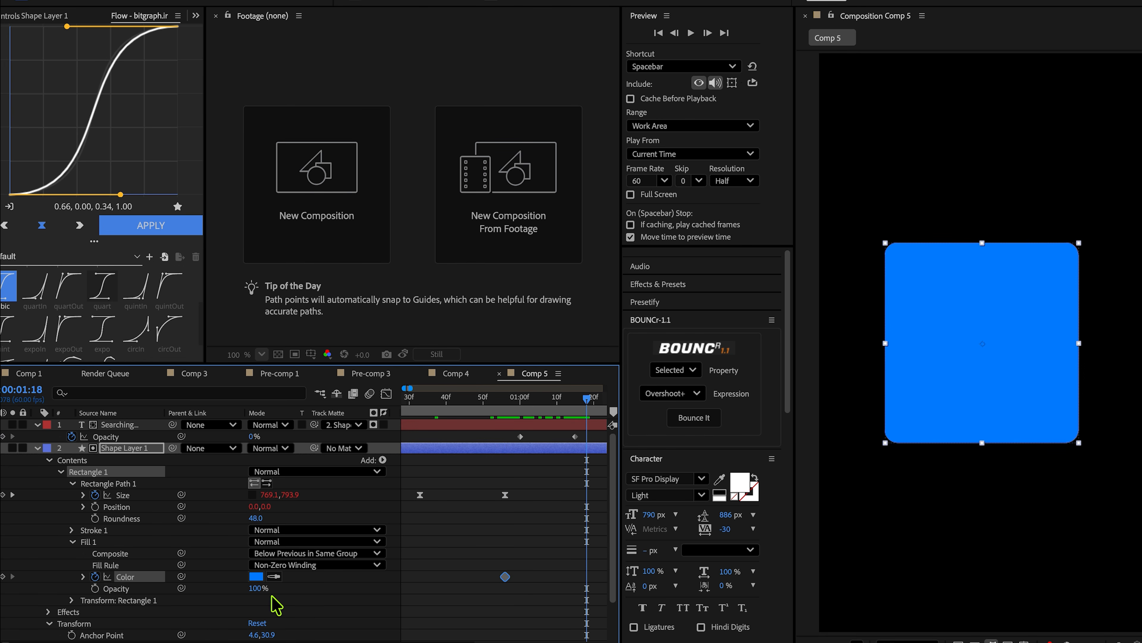
pyautogui.click(256, 578)
pyautogui.moveTo(470, 348); pyautogui.dragTo(247, 83)
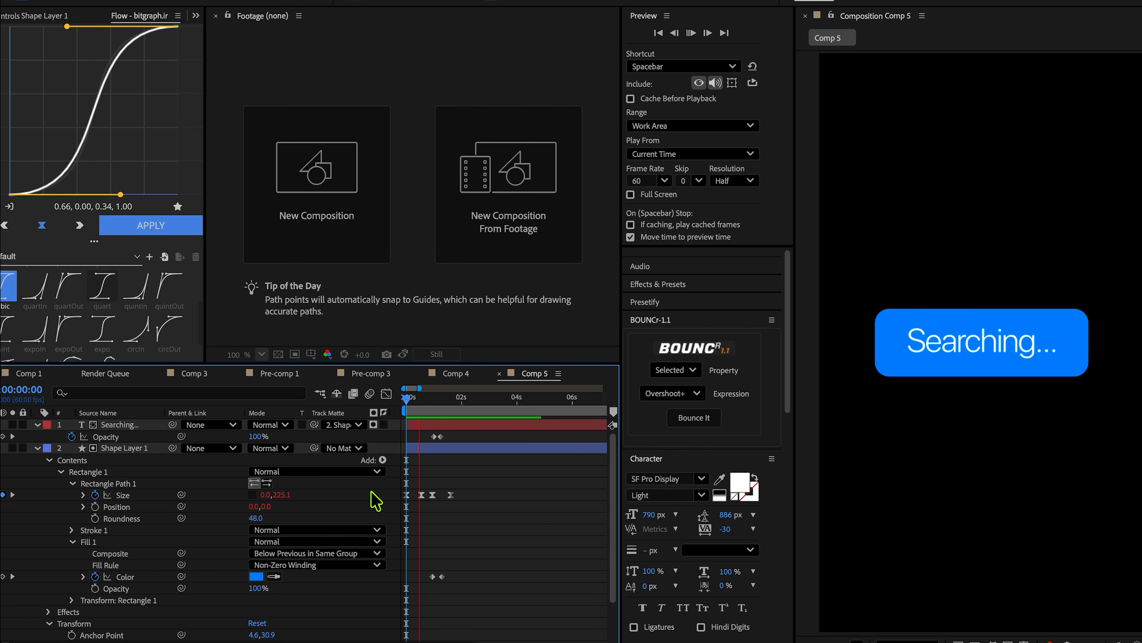
pyautogui.press('space')
pyautogui.press('=')
pyautogui.press('=')
pyautogui.moveTo(425, 400); pyautogui.dragTo(375, 405)
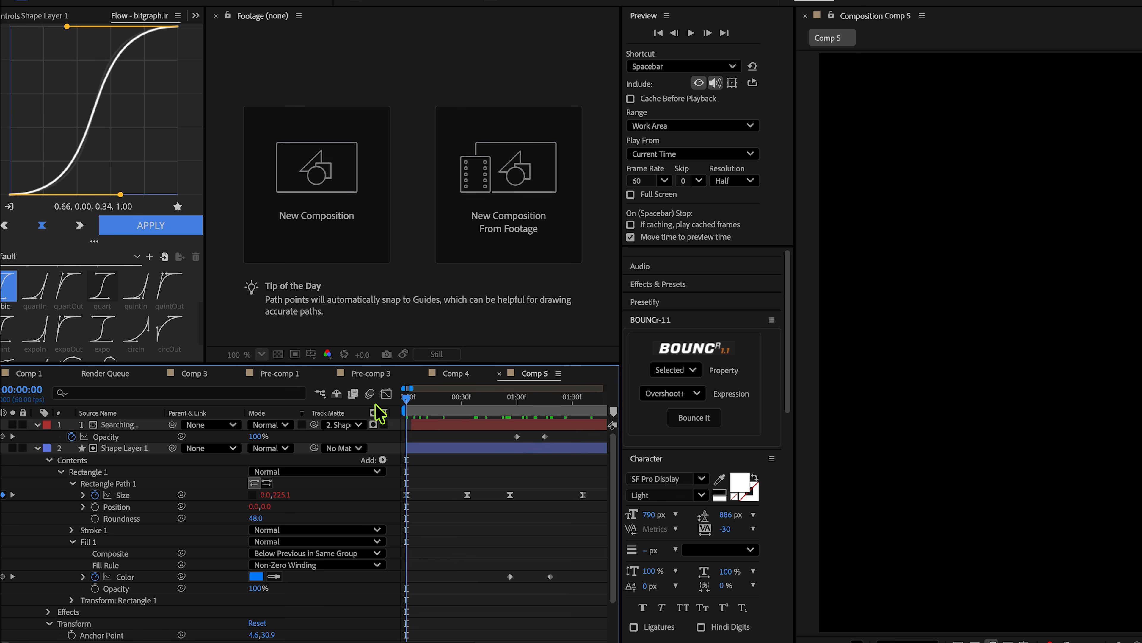
pyautogui.press('space')
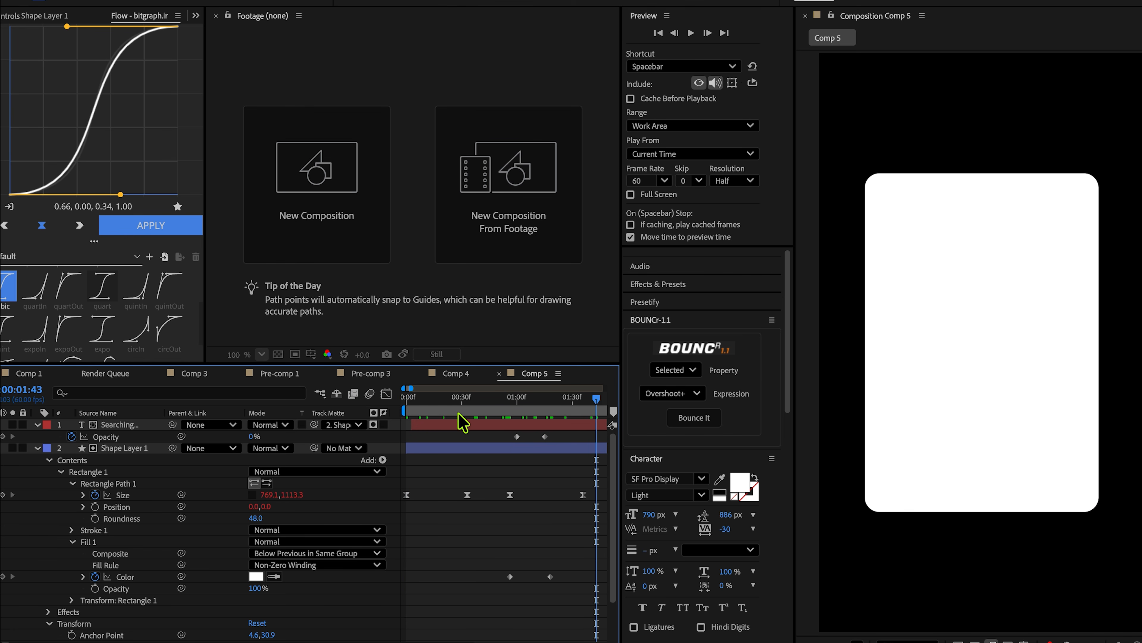
# Step: Copy the Follow text, Shape Layer 2, the handle text and Pre-comp 6 from Comp 4 into Comp 5 above the "Searching..." layer
pyautogui.click(543, 423)
pyautogui.press('-')
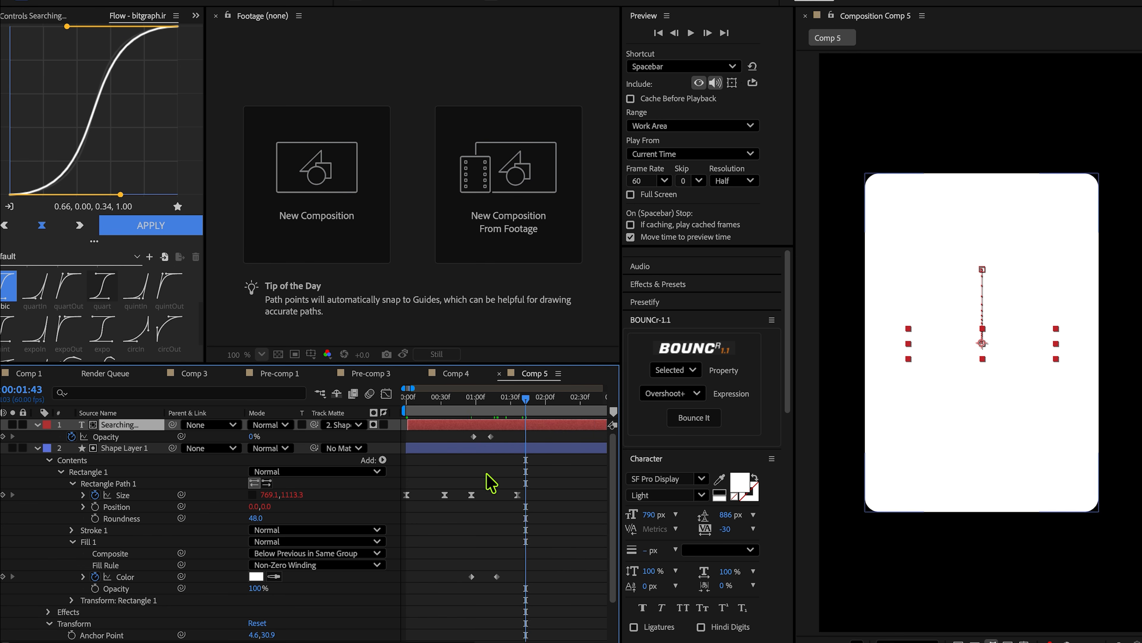
pyautogui.click(537, 431)
pyautogui.click(453, 374)
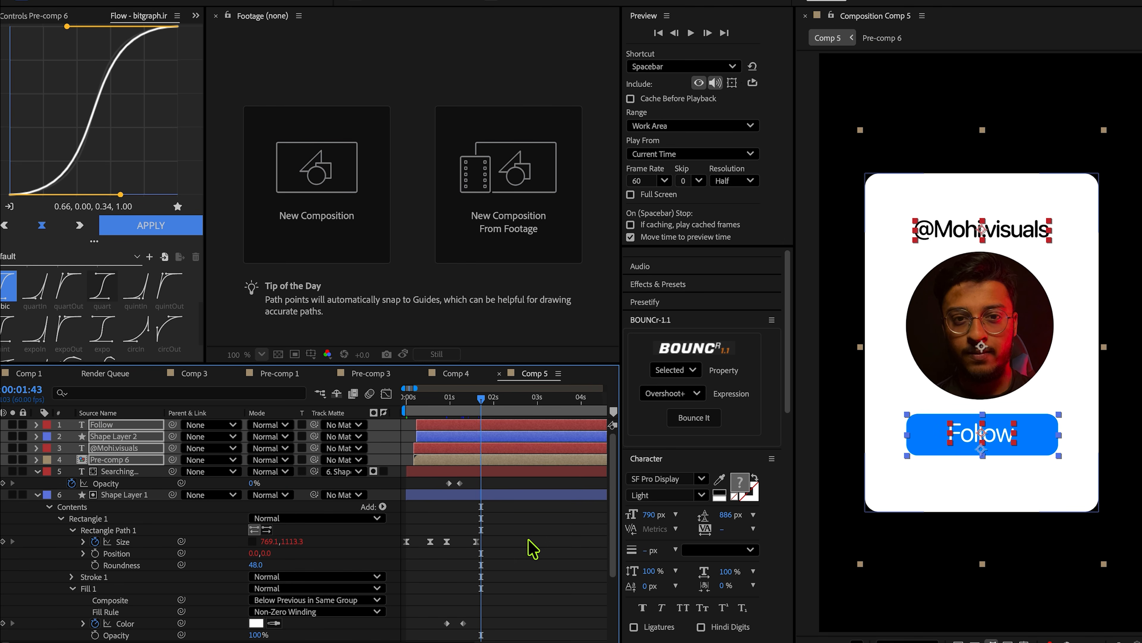
# Step: Collapse the expanded layers and set Shape Layer 1 as the track matte for the four pasted profile layers
pyautogui.click(37, 471)
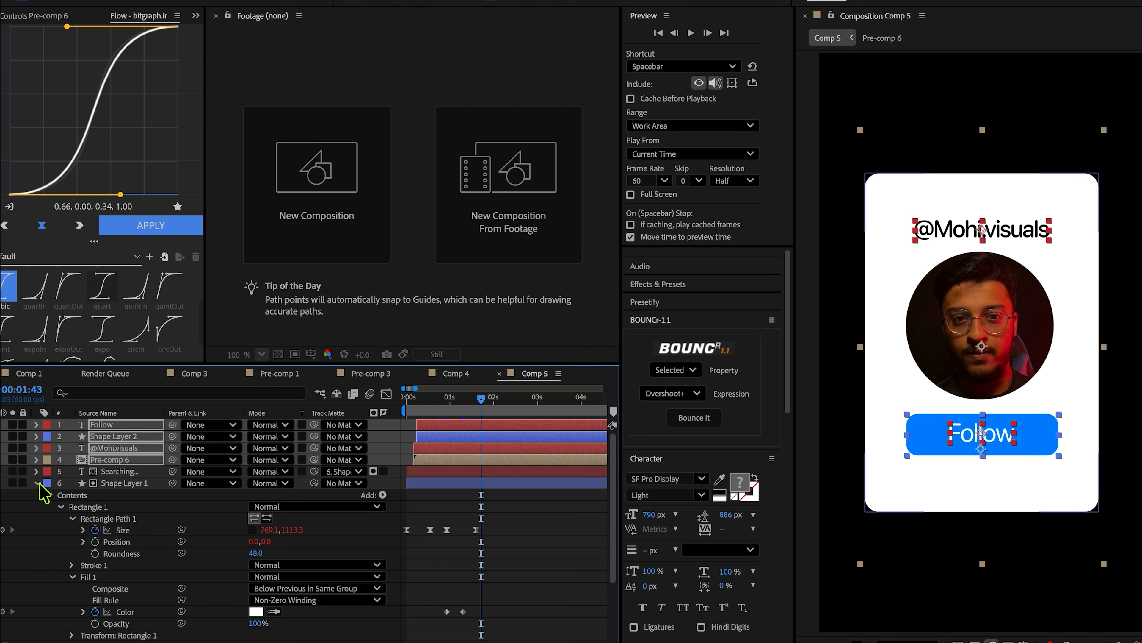
pyautogui.click(38, 483)
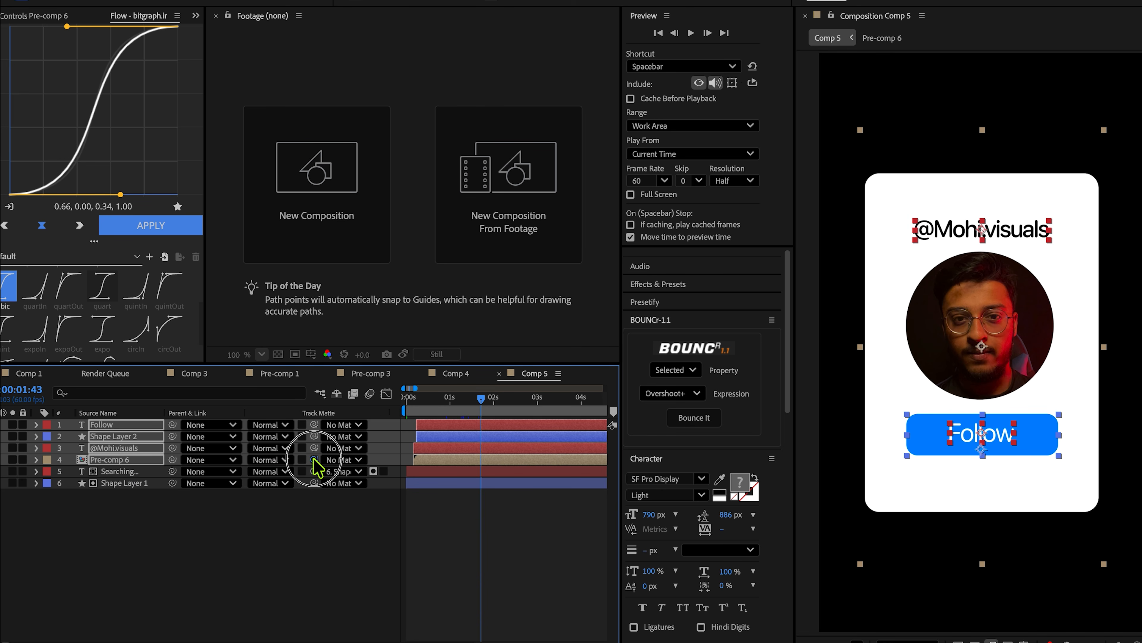
pyautogui.moveTo(314, 460); pyautogui.dragTo(130, 485)
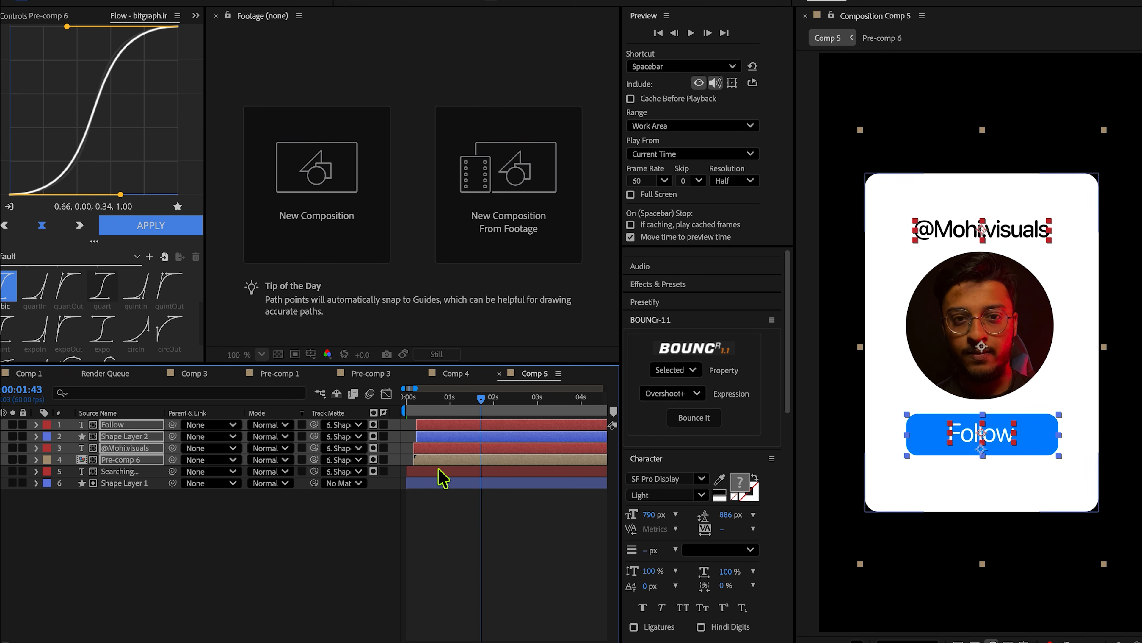
pyautogui.scroll(2, 468, 411)
pyautogui.click(506, 488)
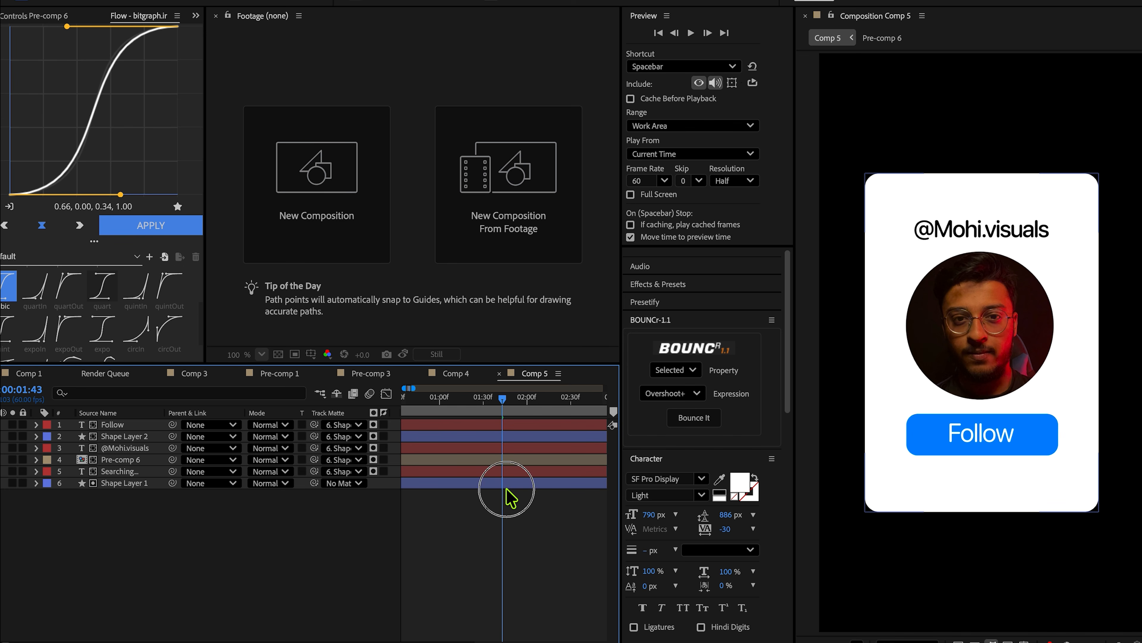
# Step: Keyframe Position on the handle text and Pre-comp 6, starting at Y 140.3 and 527.4 at 0:00:56 and settling in place at about 0:01:19
pyautogui.click(507, 483)
pyautogui.press('u')
pyautogui.scroll(3, 427, 423)
pyautogui.click(438, 403)
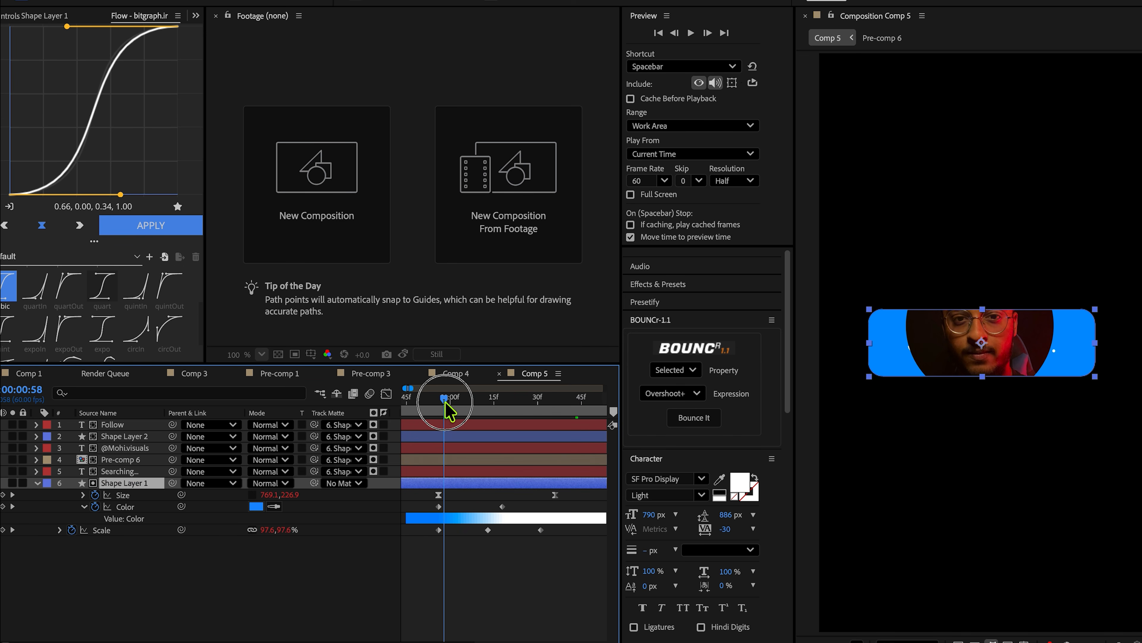
pyautogui.click(452, 460)
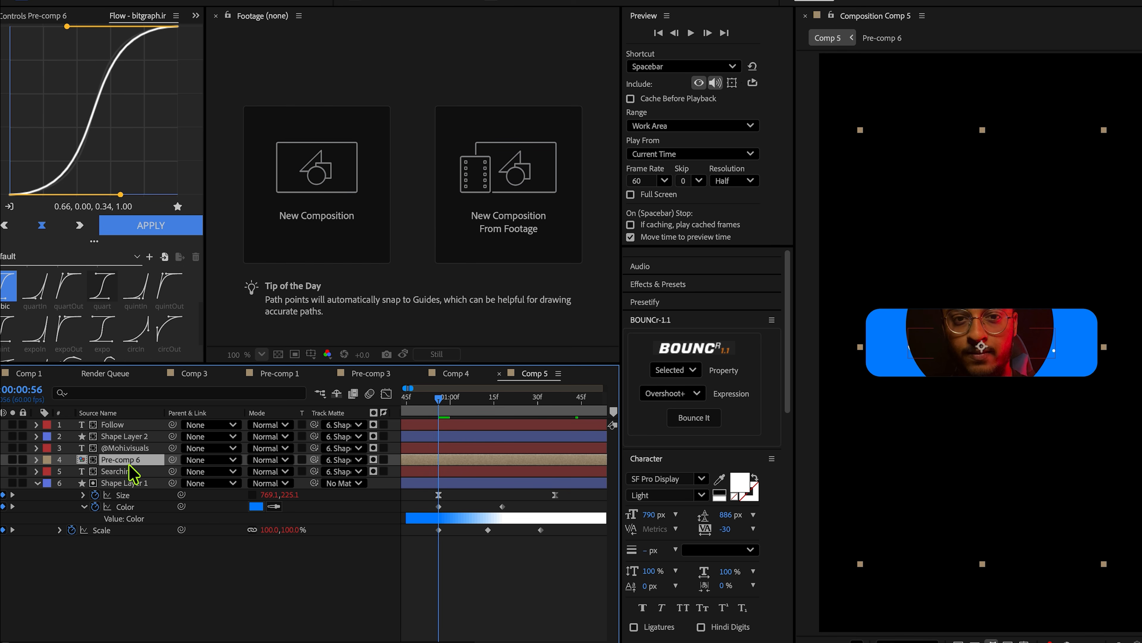
pyautogui.keyDown('shift'); pyautogui.click(134, 450); pyautogui.keyUp('shift')
pyautogui.press('p')
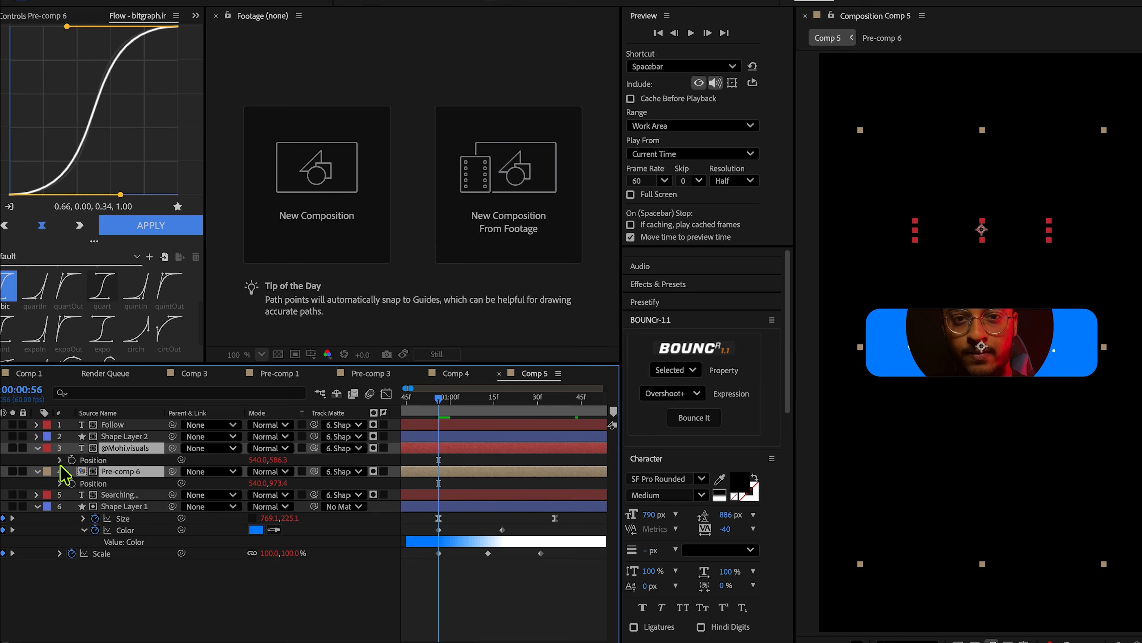
pyautogui.click(72, 459)
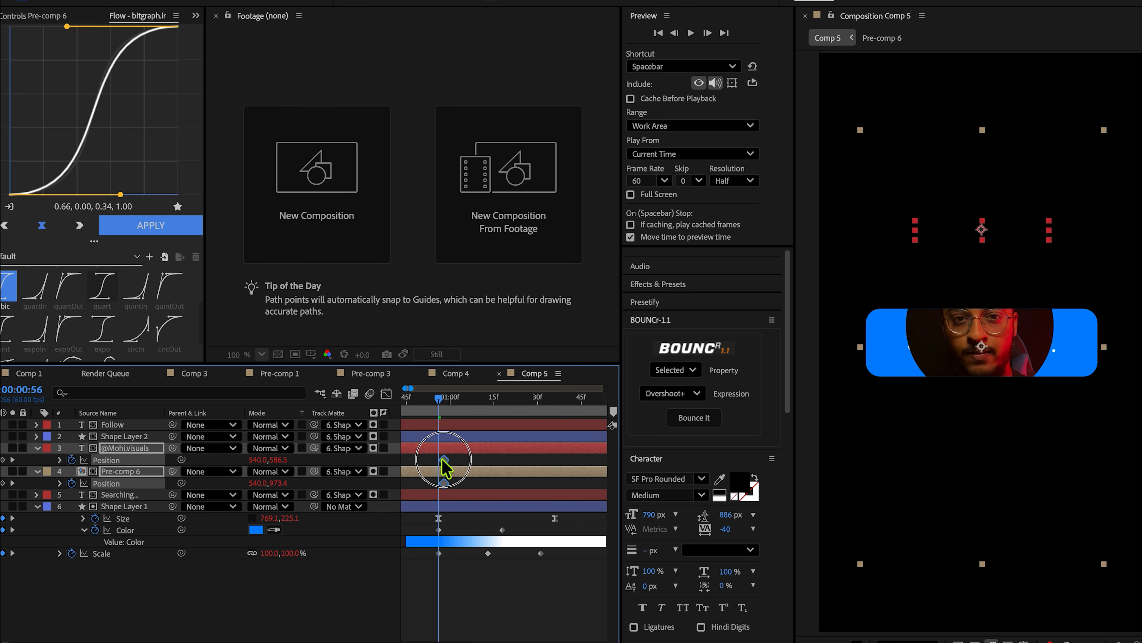
pyautogui.moveTo(442, 458); pyautogui.dragTo(504, 458)
pyautogui.moveTo(279, 466); pyautogui.dragTo(118, 310)
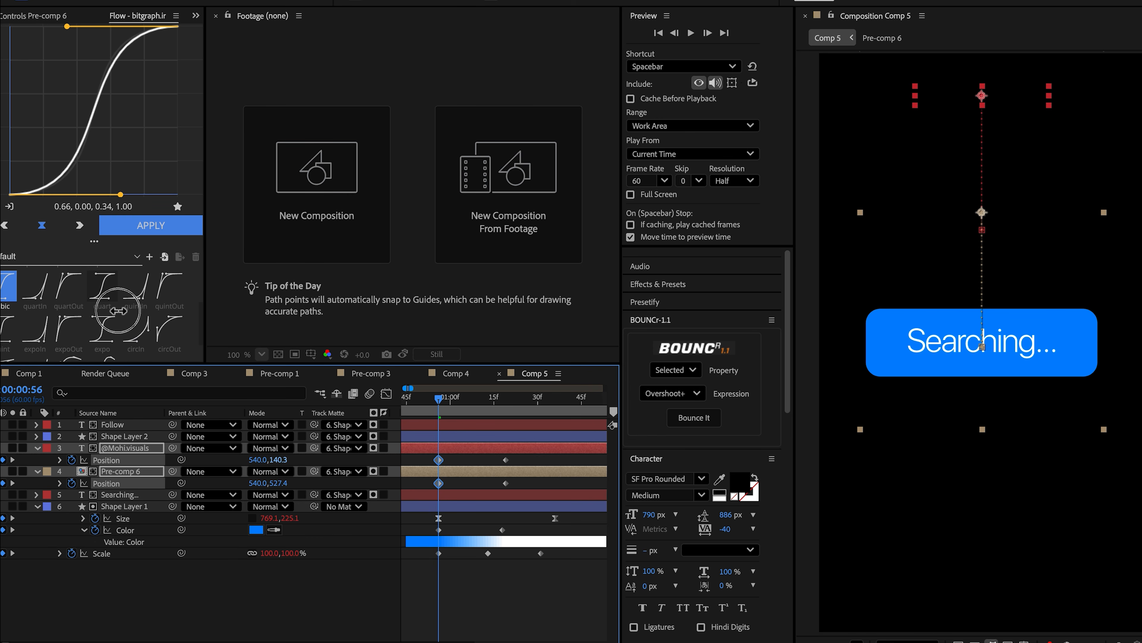
# Step: Easy-ease the handle text's and Pre-comp 6's Position keyframes and apply the BOUNCr Overshoot+ expression to them
pyautogui.moveTo(536, 452); pyautogui.dragTo(425, 492)
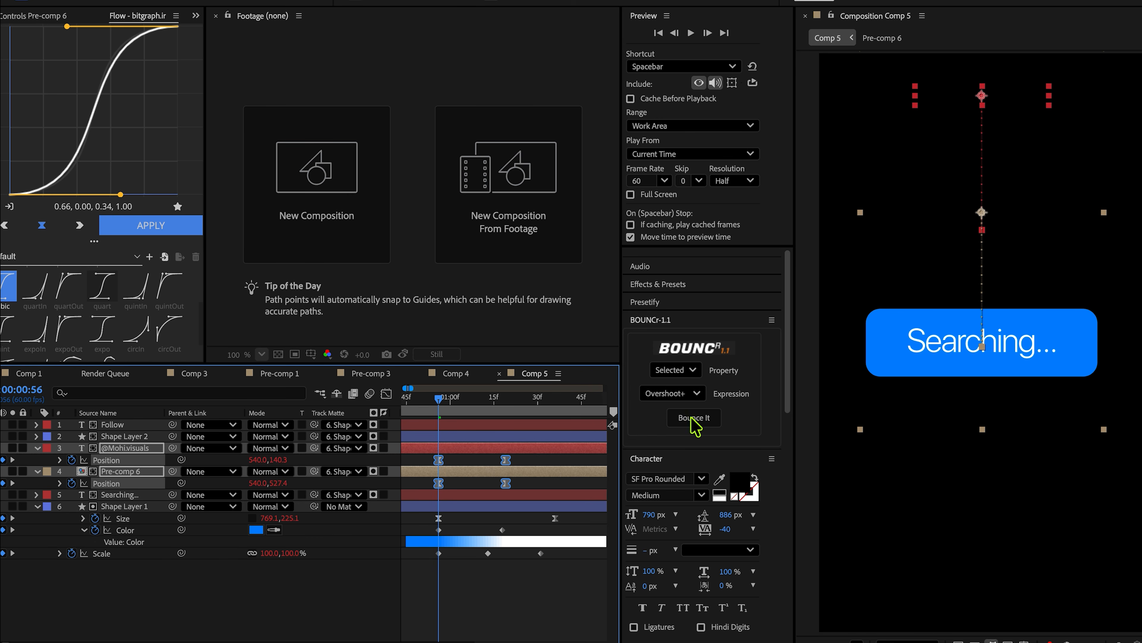
pyautogui.click(42, 15)
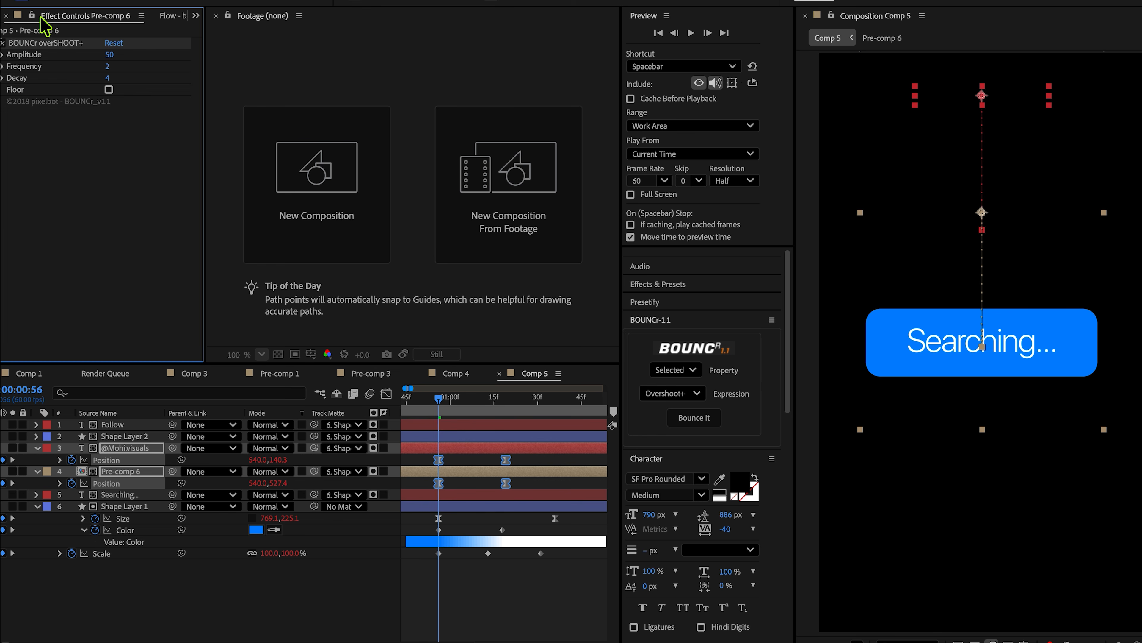
# Step: Reshape the speed curve of both layers' Position keyframes into an early peak with a long slowdown, and preview the motion
pyautogui.click(386, 394)
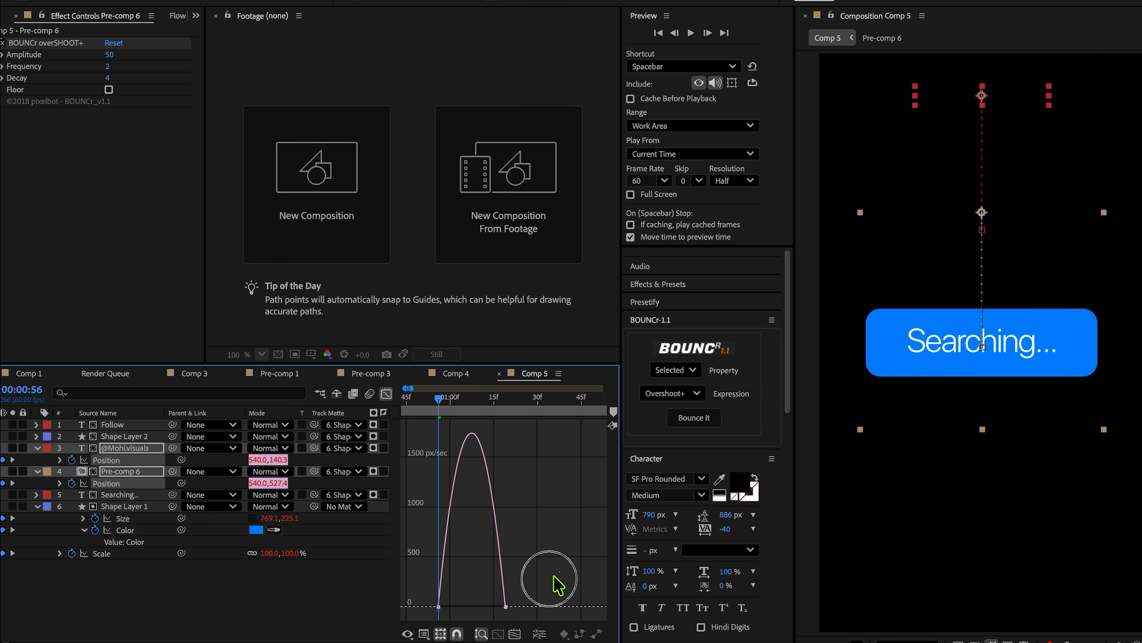
pyautogui.moveTo(558, 584); pyautogui.dragTo(468, 598)
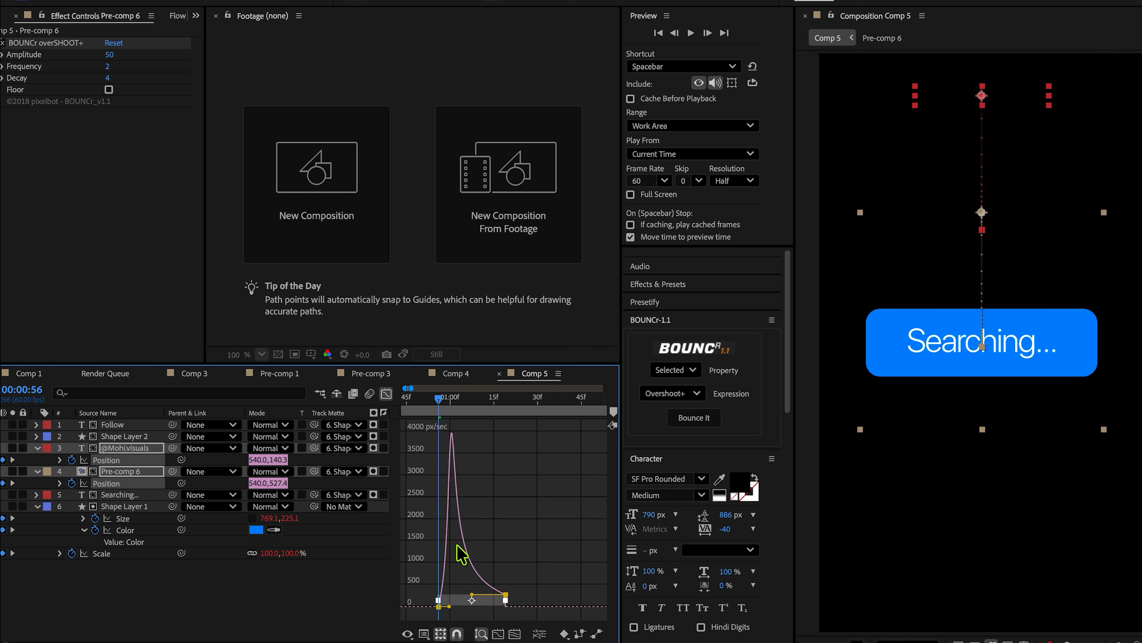
pyautogui.click(385, 394)
pyautogui.press('F2')
pyautogui.press('space')
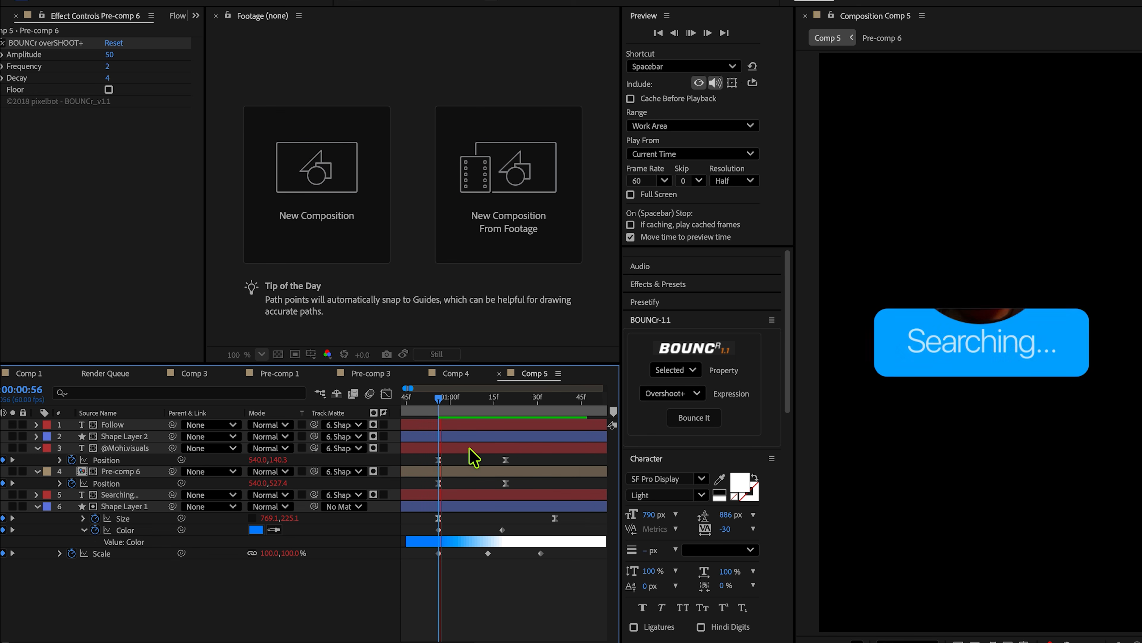
pyautogui.press('space')
# Step: Move both layers' ending Position keyframes to about 0:01:28 and raise their starting positions to Y 4.3 and 391.4 at 0:00:56
pyautogui.moveTo(517, 451)
pyautogui.mouseDown()
pyautogui.moveTo(496, 486)
pyautogui.moveTo(532, 460)
pyautogui.mouseUp()
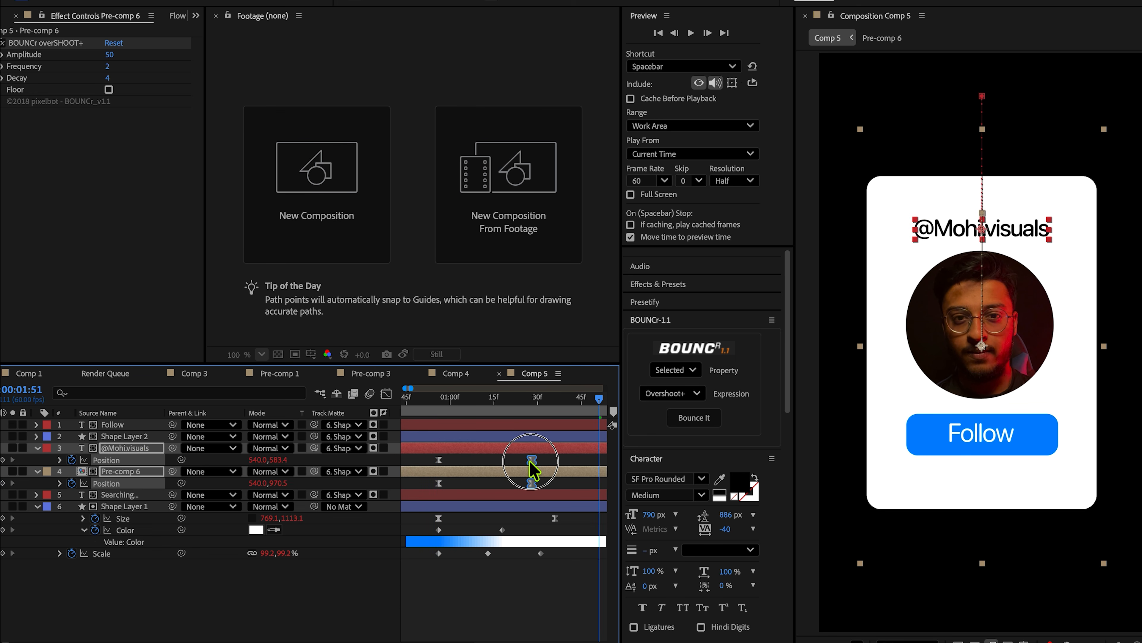
pyautogui.moveTo(494, 397); pyautogui.dragTo(439, 397)
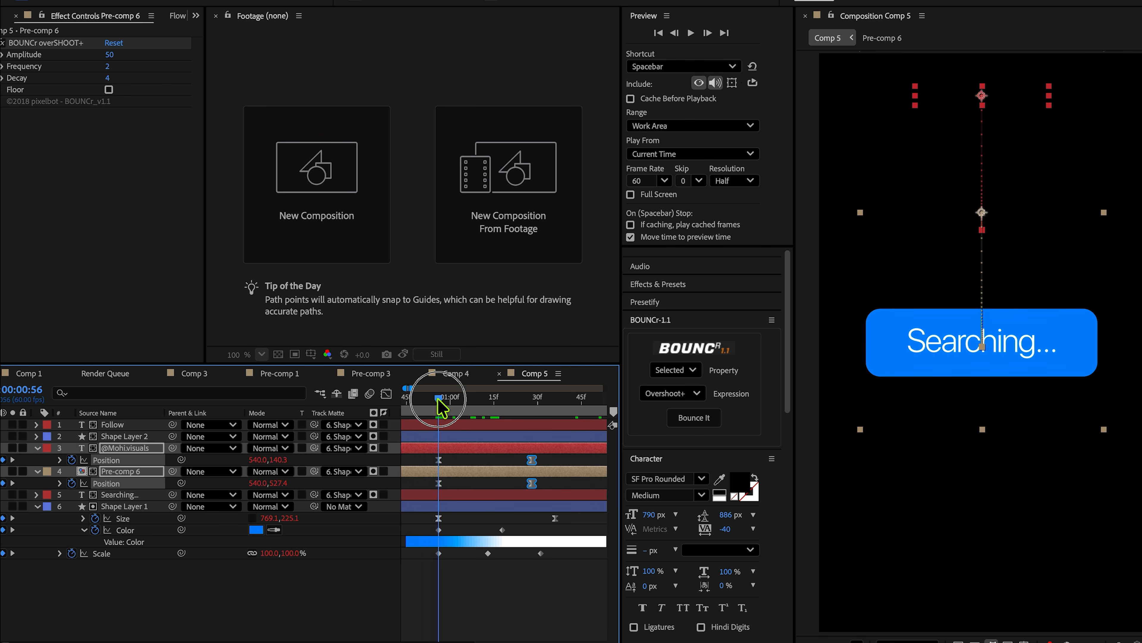
pyautogui.moveTo(282, 460); pyautogui.dragTo(221, 437)
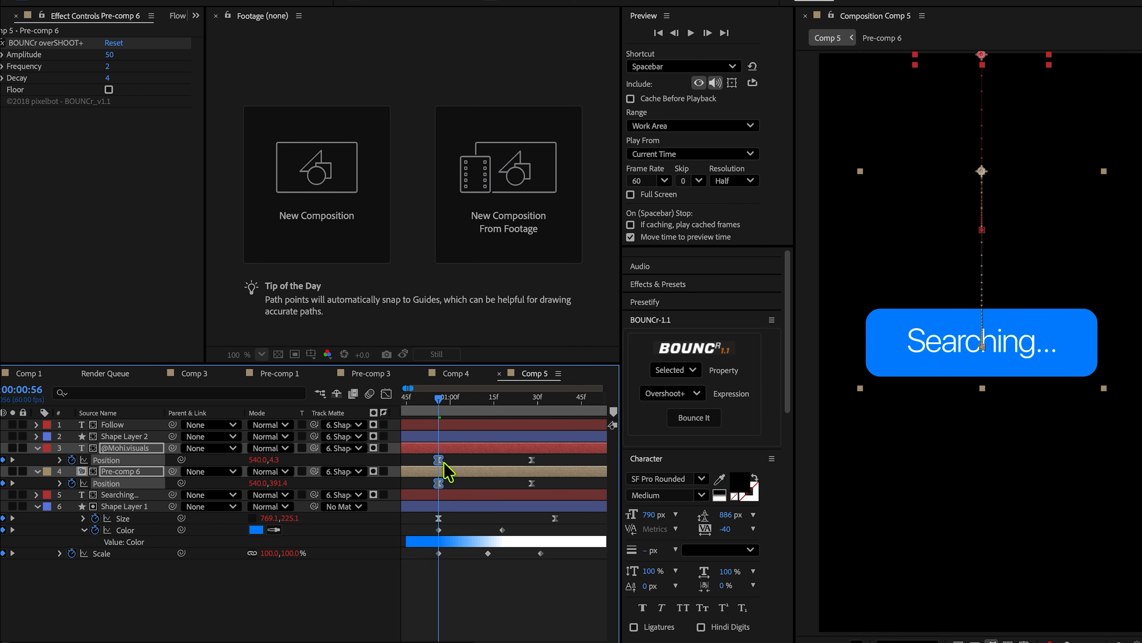
# Step: Shift the handle text and Pre-comp 6 layers about seven frames later and preview the whole animation
pyautogui.moveTo(456, 449); pyautogui.dragTo(477, 448)
pyautogui.press('space')
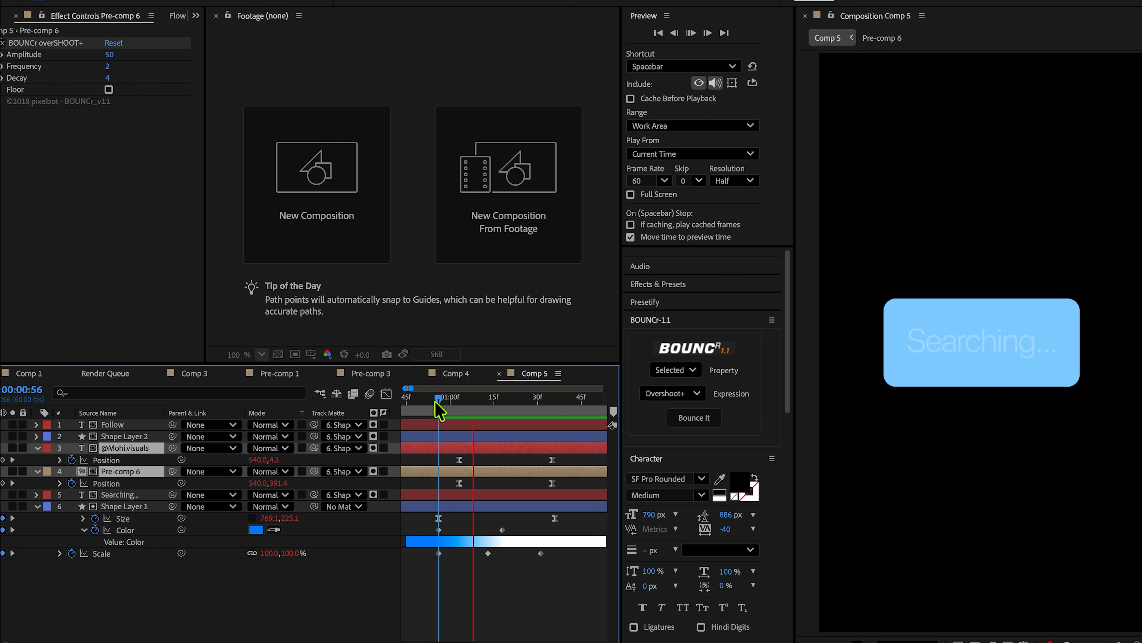
pyautogui.moveTo(435, 401); pyautogui.dragTo(318, 403)
pyautogui.press('-')
pyautogui.press('-')
pyautogui.press('space')
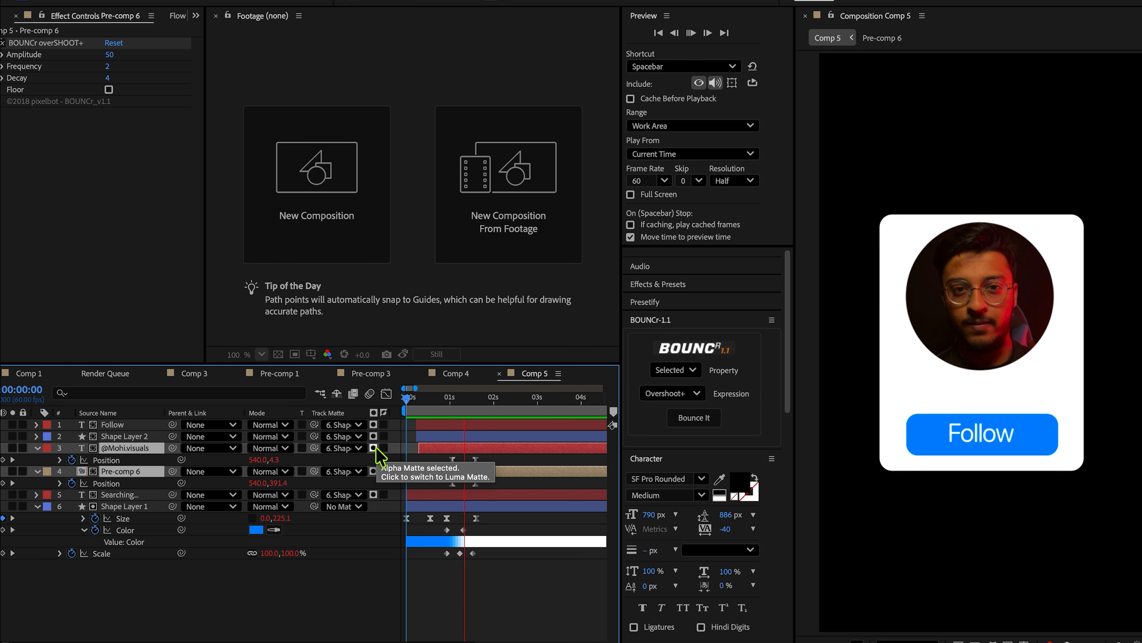
pyautogui.press('space')
pyautogui.click(429, 397)
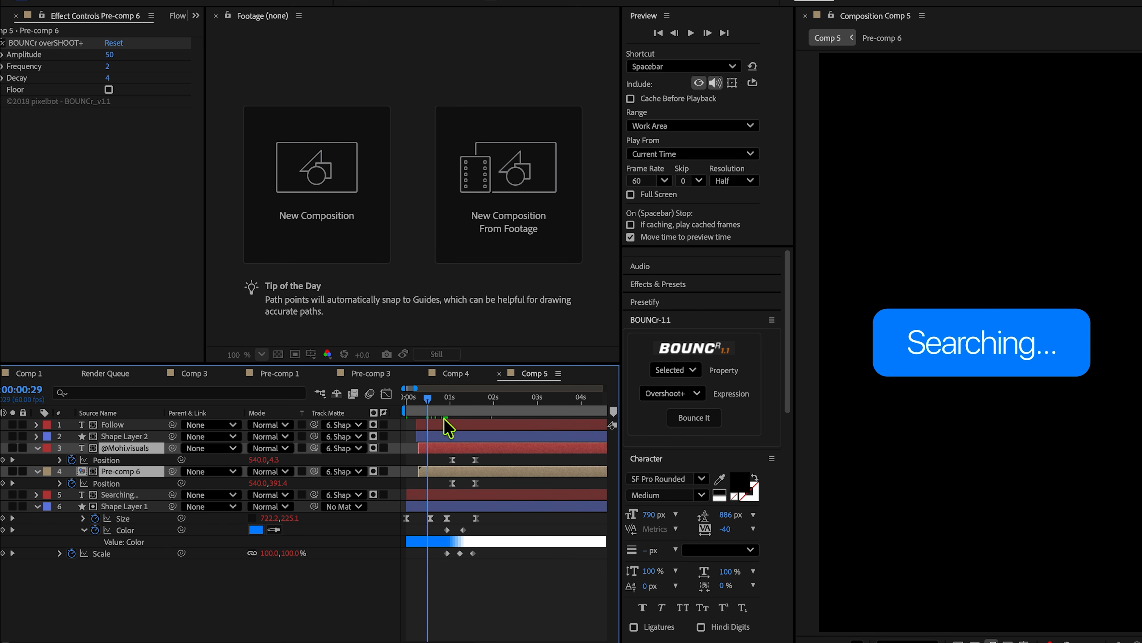
pyautogui.scroll(1, 450, 436)
pyautogui.press('space')
pyautogui.press('space')
pyautogui.press('space')
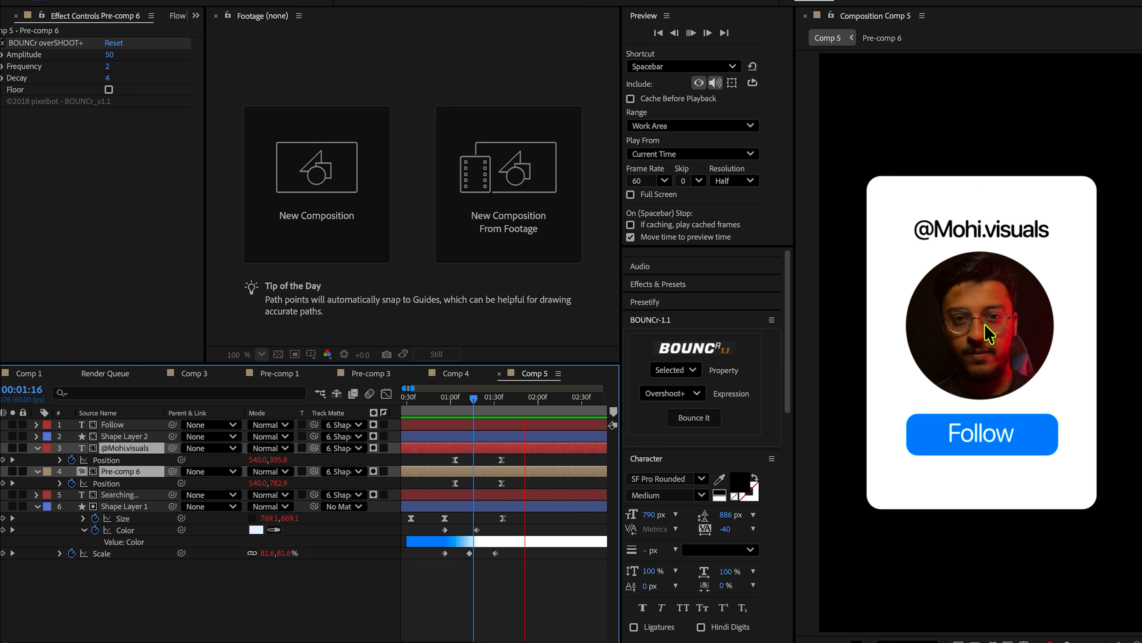
# Step: Inspect the speed curve of the handle text's Position keyframes in the graph editor
pyautogui.moveTo(537, 455); pyautogui.dragTo(443, 468)
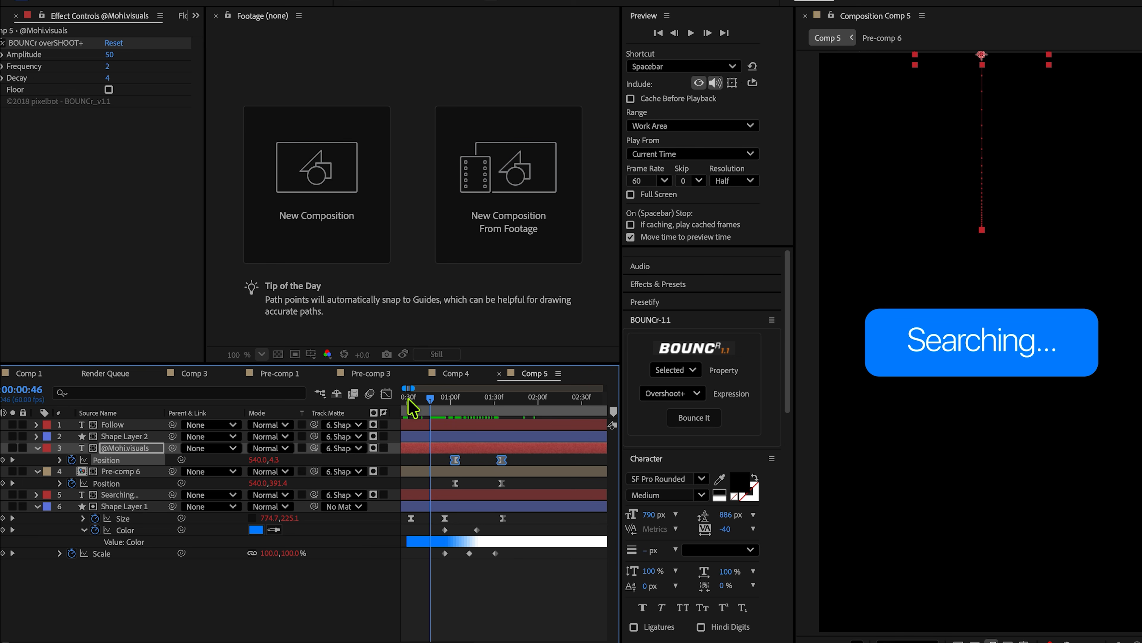
pyautogui.click(386, 394)
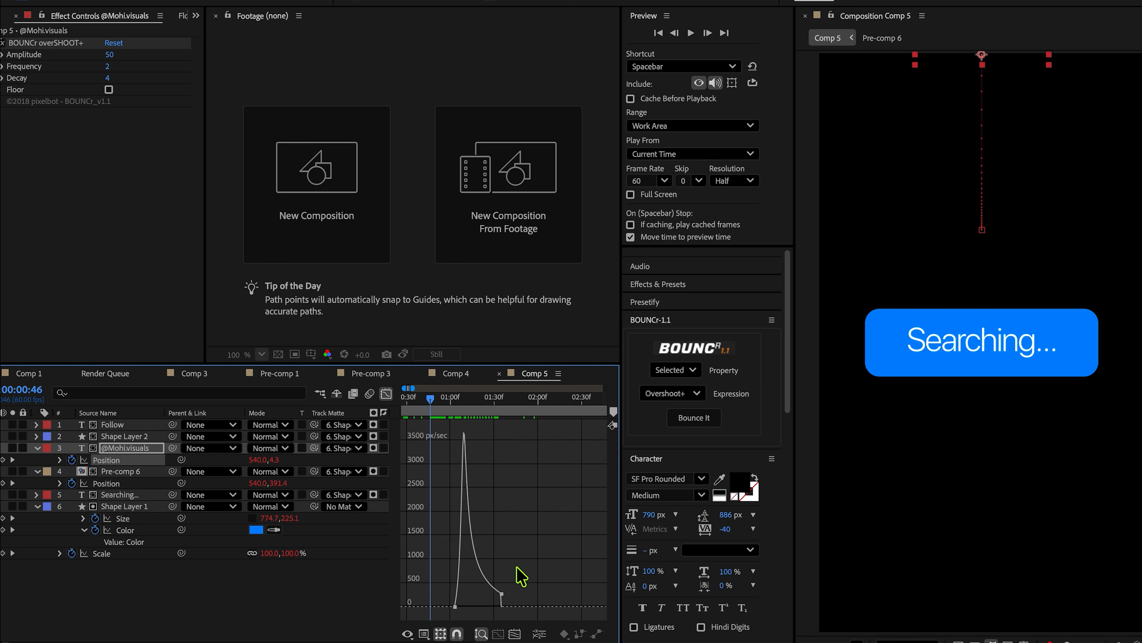
pyautogui.moveTo(521, 576); pyautogui.dragTo(472, 613)
pyautogui.scroll(3, 477, 612)
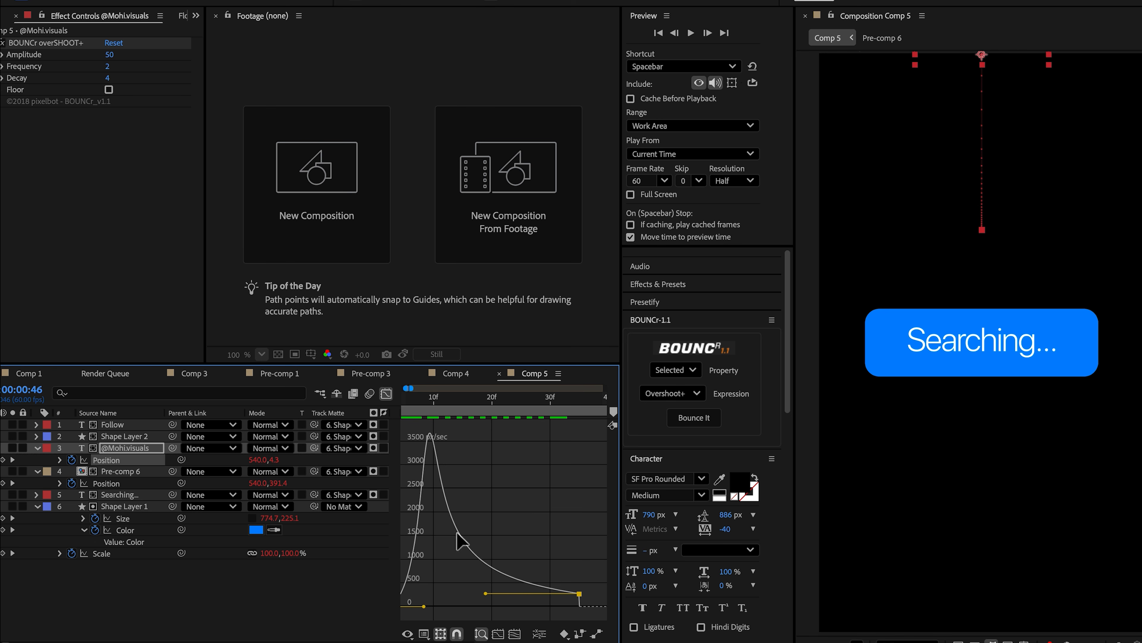
pyautogui.click(385, 392)
pyautogui.scroll(-3, 501, 467)
pyautogui.click(501, 465)
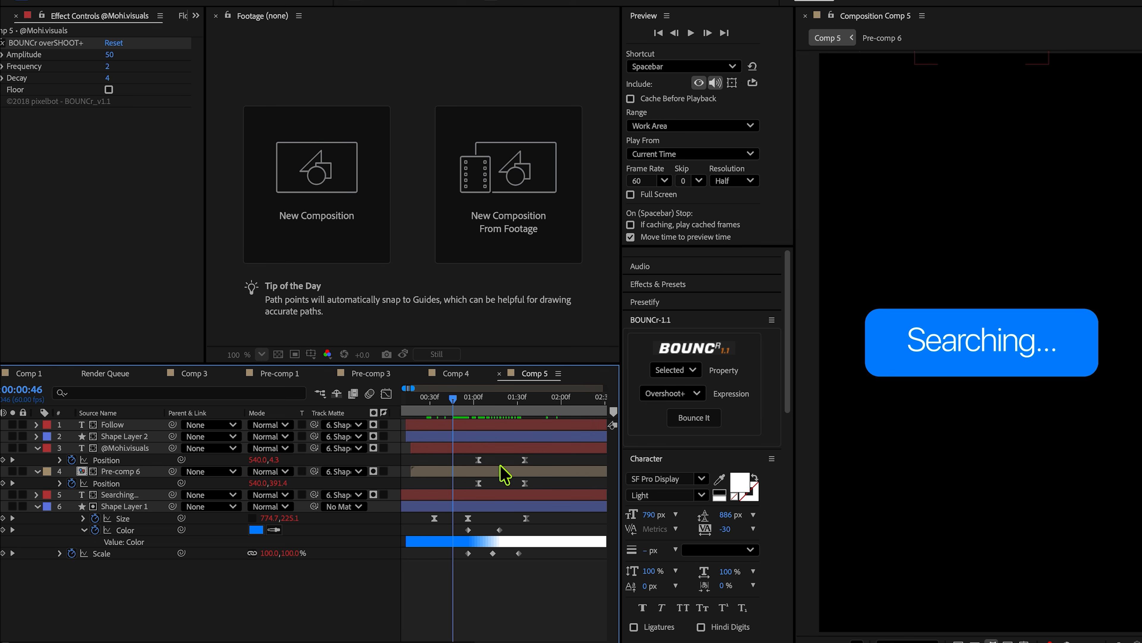
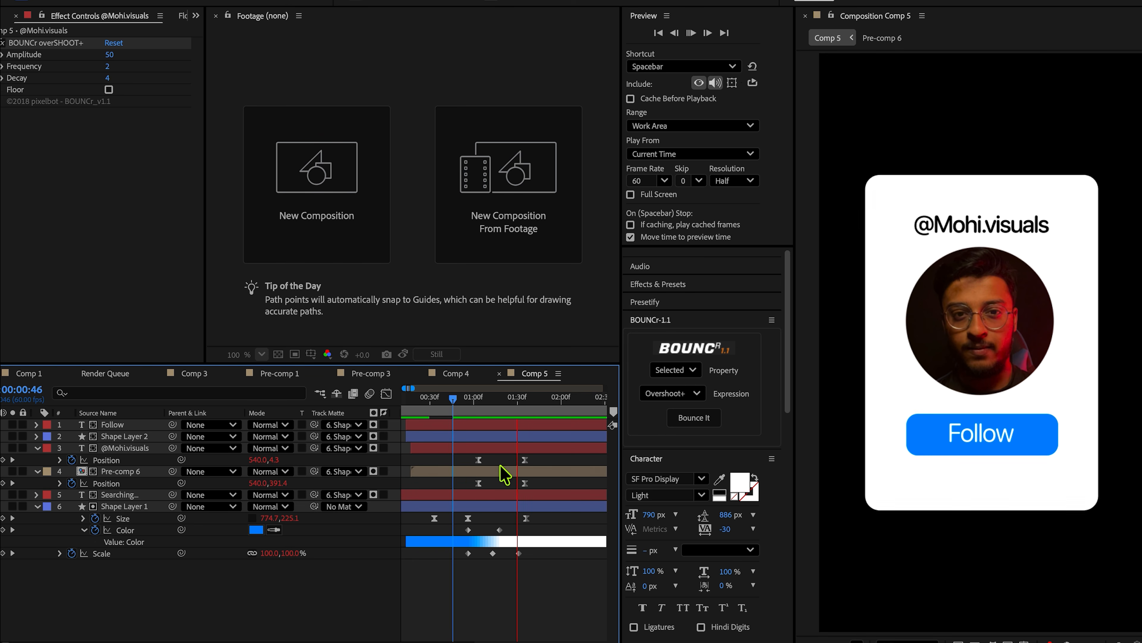
# Step: Preview the button expanding into the card from about 0:00:54 and save the project
pyautogui.press('space')
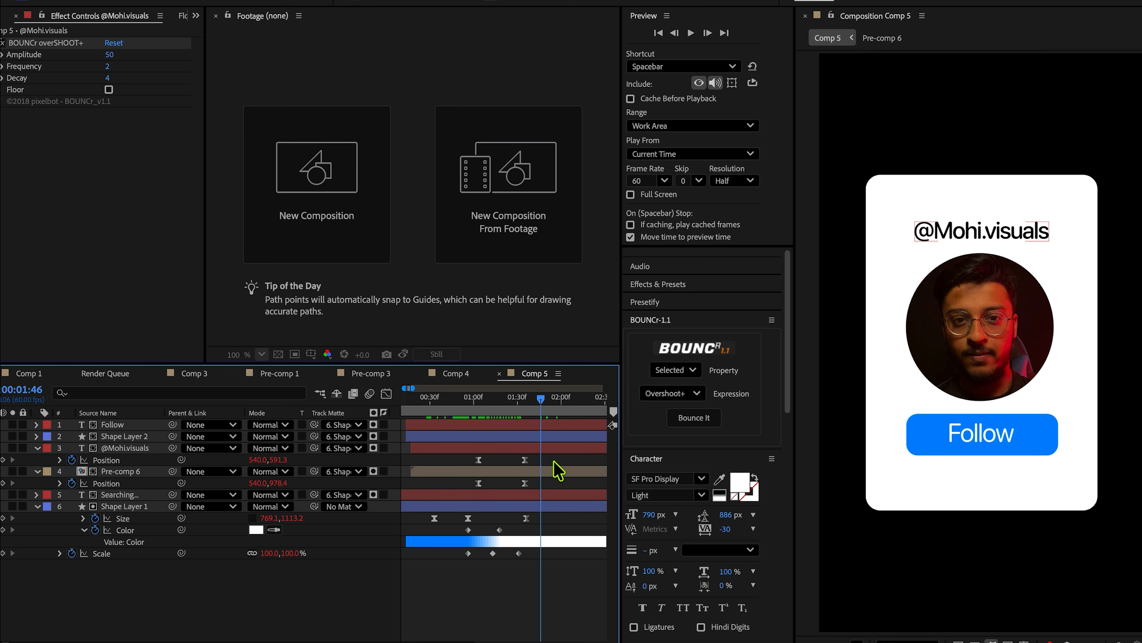
pyautogui.moveTo(539, 401); pyautogui.dragTo(462, 400)
pyautogui.press('space')
pyautogui.press('space')
pyautogui.press('super+s')
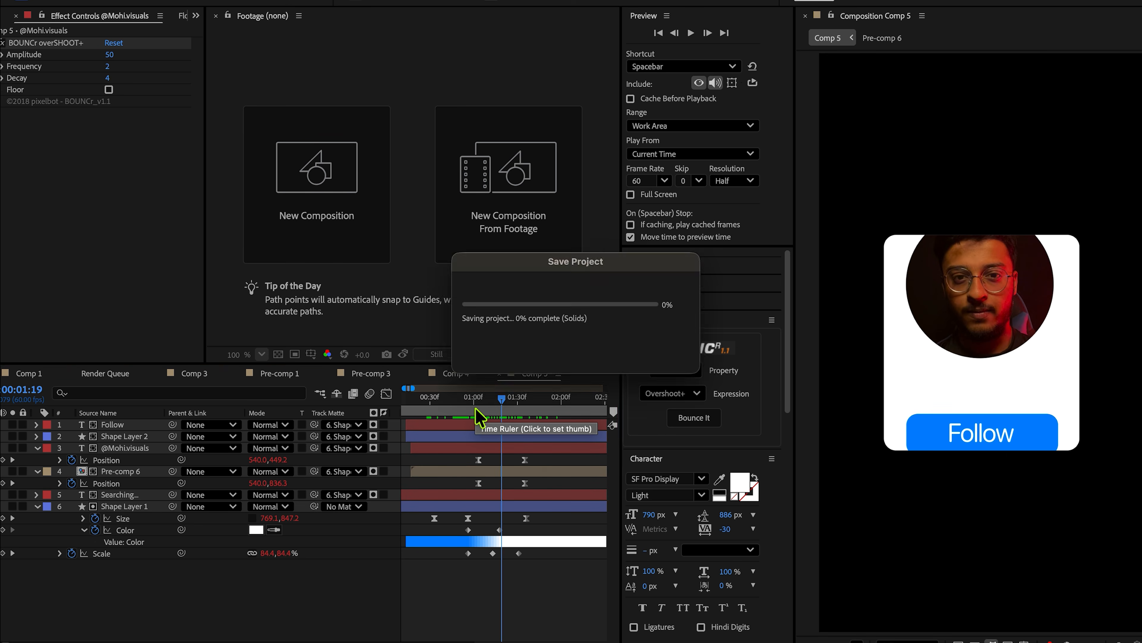
pyautogui.click(466, 407)
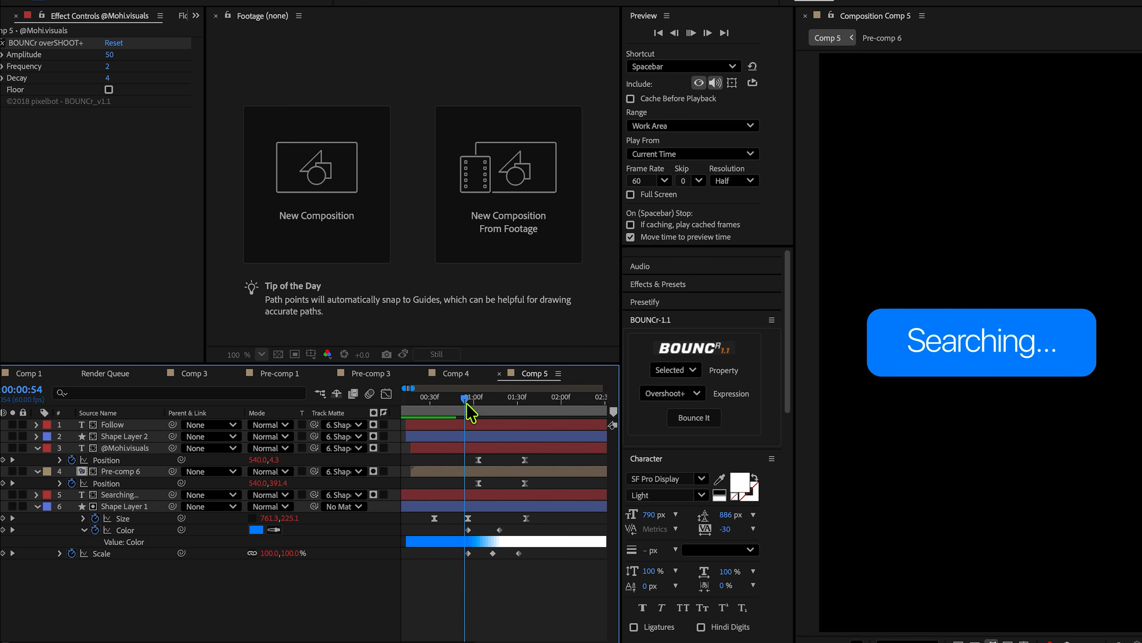
pyautogui.press('space')
pyautogui.press('space')
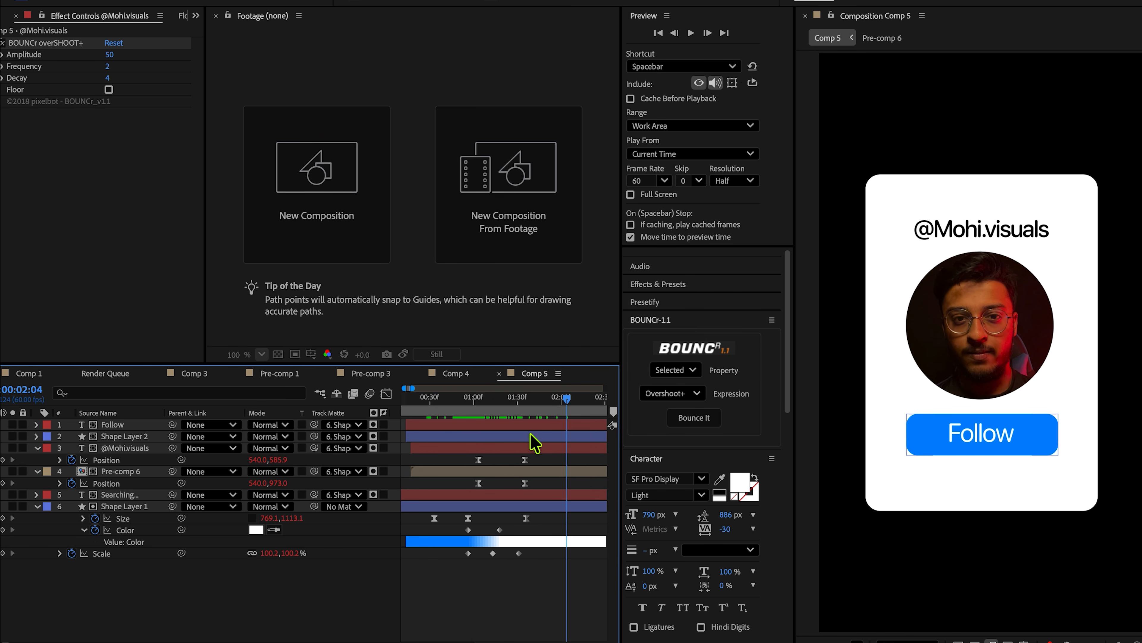
# Step: Add Position keyframes to the Follow text and Shape Layer 2 at 0:01:03 and move them level with the handle text's ending keyframes
pyautogui.click(531, 434)
pyautogui.keyDown('shift'); pyautogui.click(534, 425); pyautogui.keyUp('shift')
pyautogui.click(474, 417)
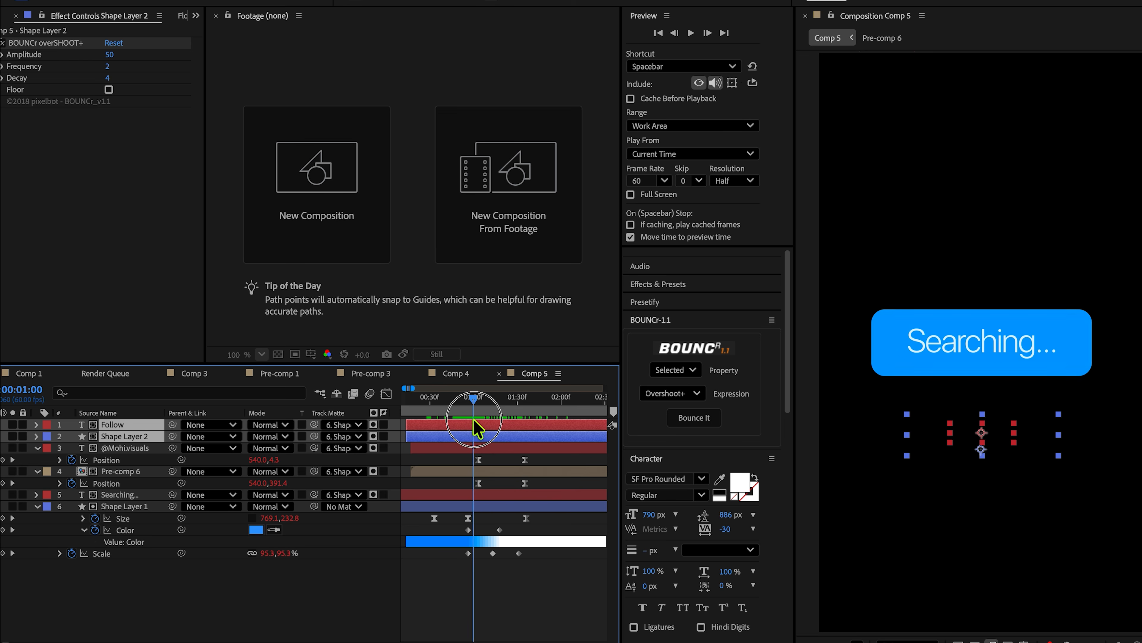
pyautogui.moveTo(474, 420); pyautogui.dragTo(478, 418)
pyautogui.press('p')
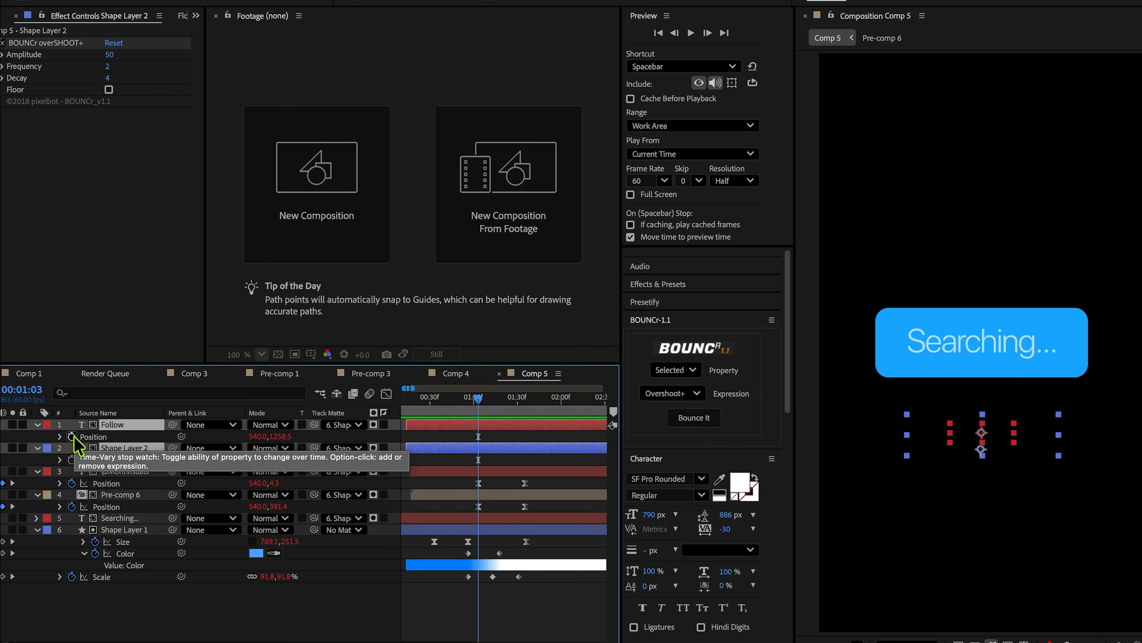
pyautogui.click(71, 436)
pyautogui.click(71, 460)
pyautogui.click(478, 435)
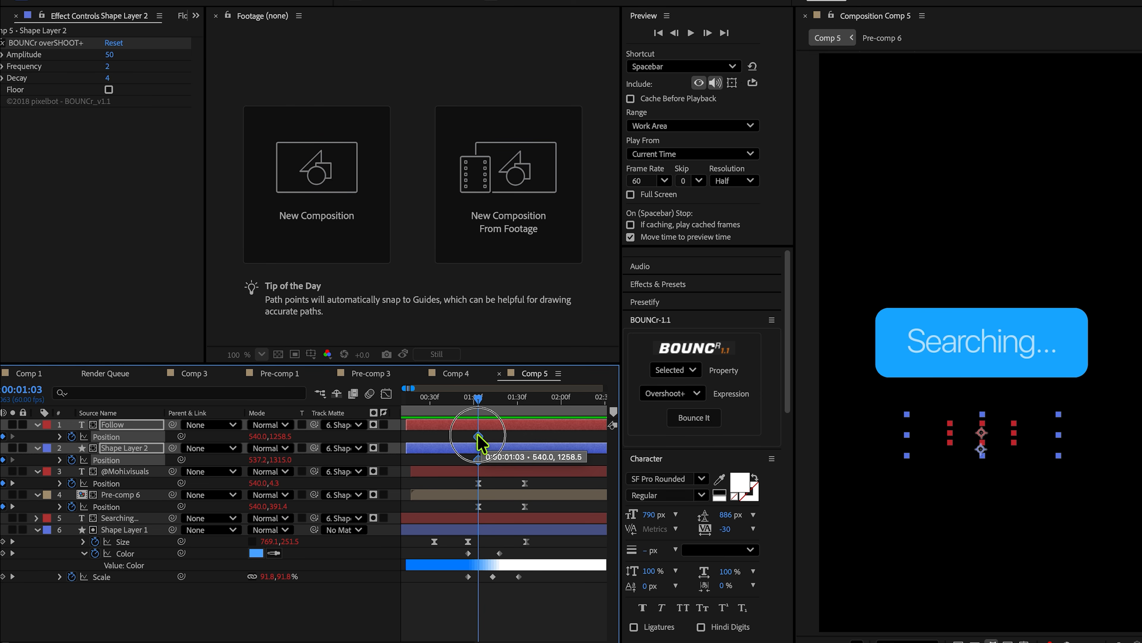
pyautogui.moveTo(526, 434); pyautogui.dragTo(524, 434)
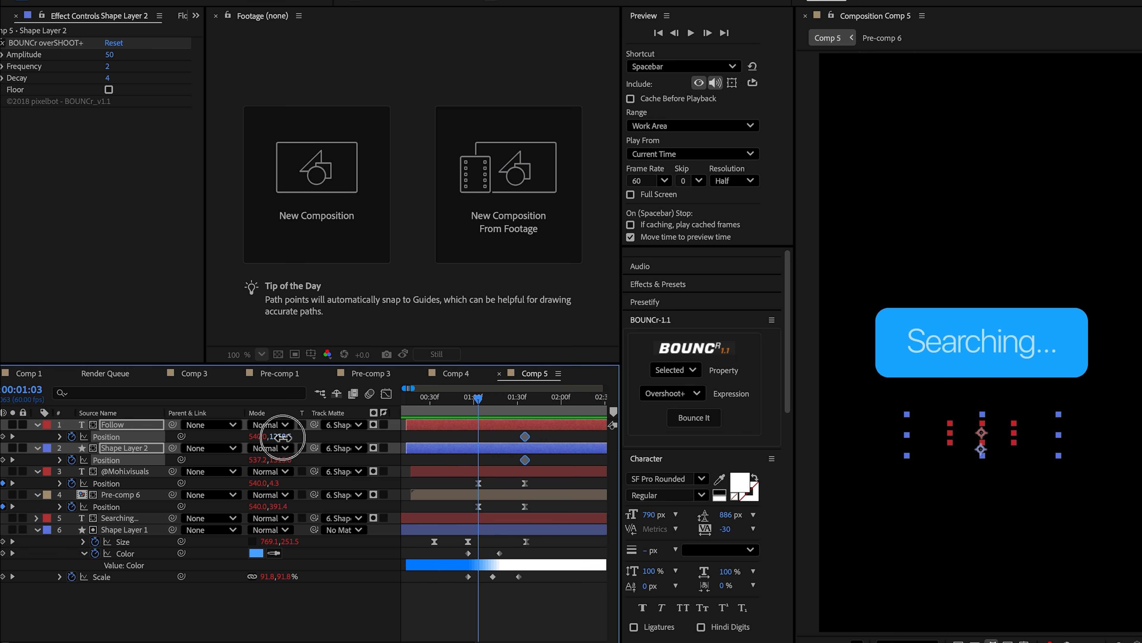
# Step: Lower both layers' starting positions to Y 1544.5 and 1601.0 at 0:01:03, and easy-ease and reshape their speed curve for a slower ending
pyautogui.moveTo(281, 437); pyautogui.dragTo(470, 462)
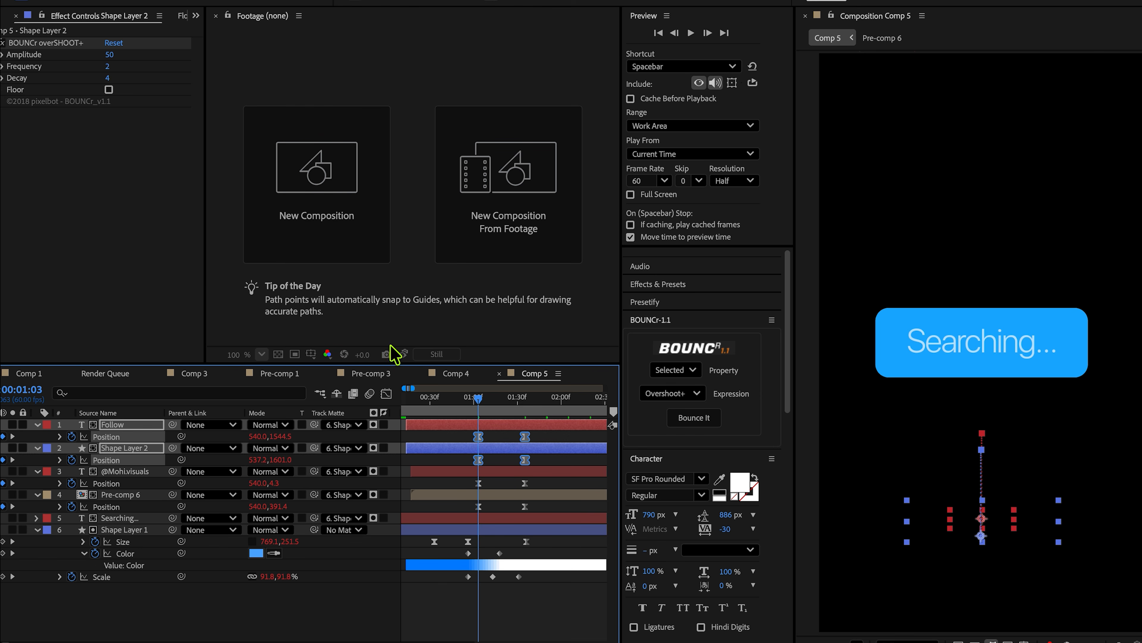
pyautogui.click(386, 394)
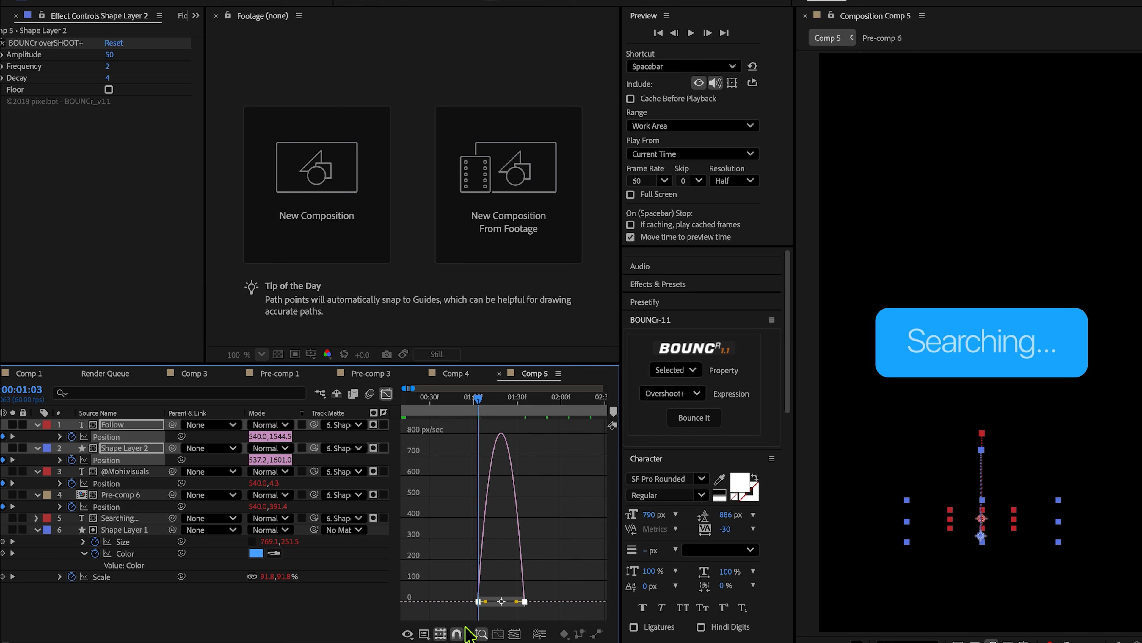
pyautogui.moveTo(524, 602); pyautogui.dragTo(495, 585)
pyautogui.click(387, 394)
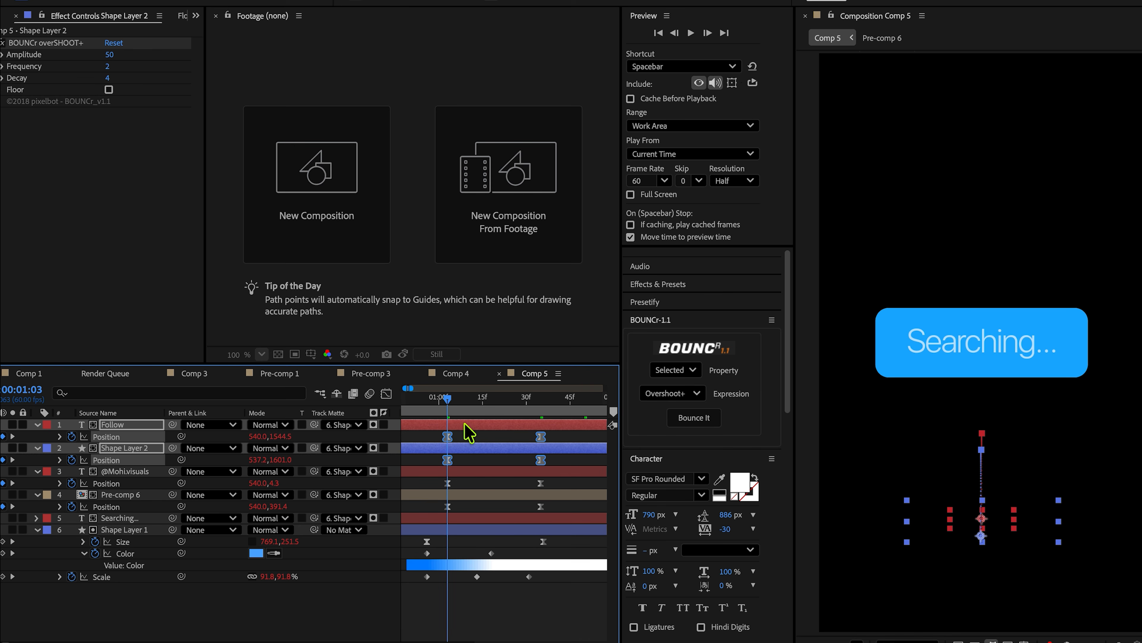
# Step: Shift the Follow text and Shape Layer 2 about eight frames later than the handle text and save the project
pyautogui.moveTo(466, 425); pyautogui.dragTo(248, 403)
pyautogui.press('-')
pyautogui.press('space')
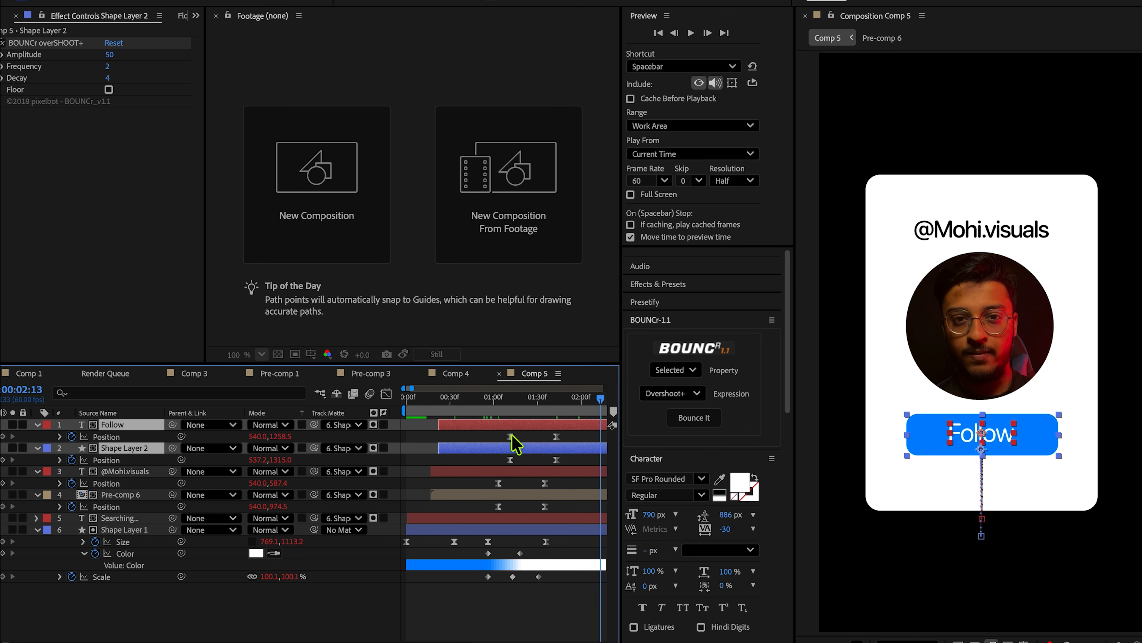
pyautogui.press('space')
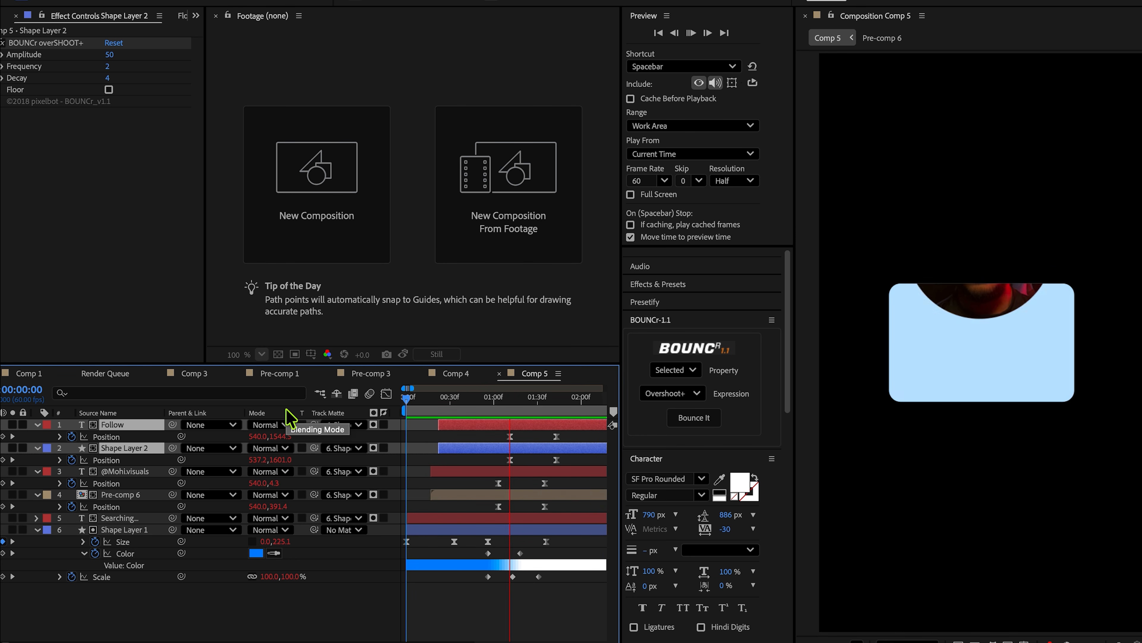
pyautogui.hotkey('ctrl', 's')
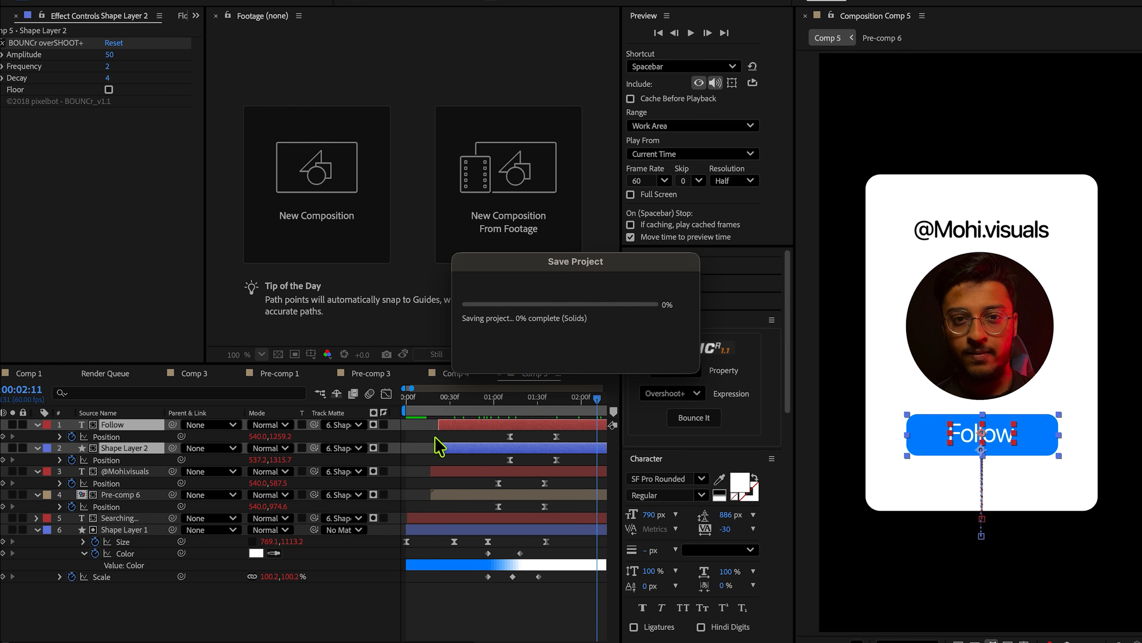
# Step: Preview the complete button-to-card animation from the start and again from 0:00:27
pyautogui.moveTo(475, 400); pyautogui.dragTo(358, 402)
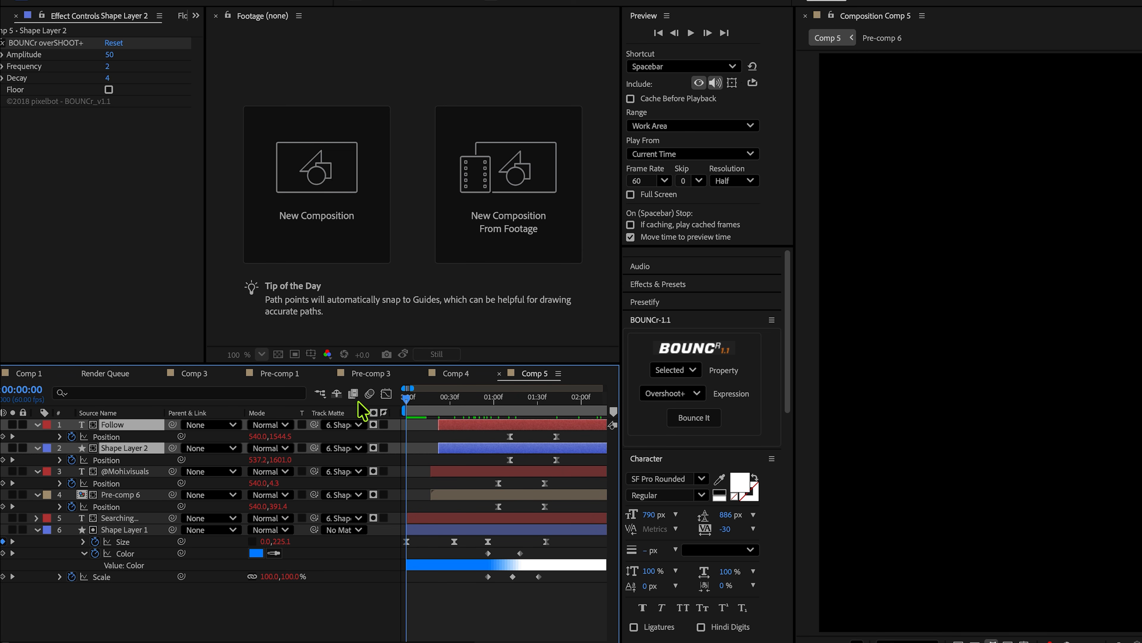
pyautogui.press('space')
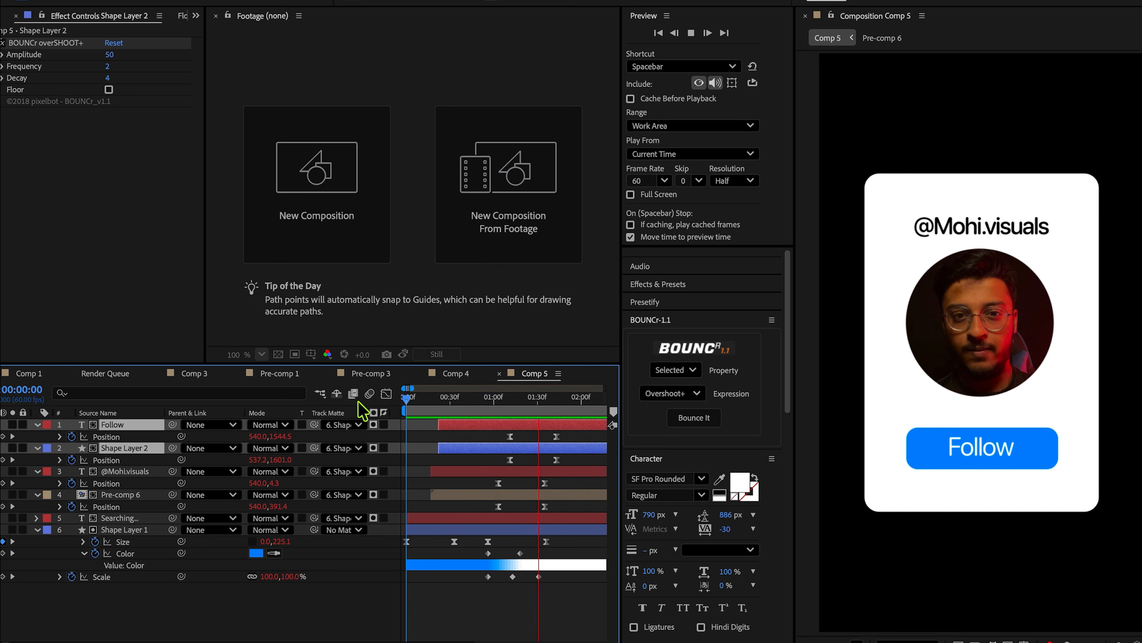
pyautogui.press('space')
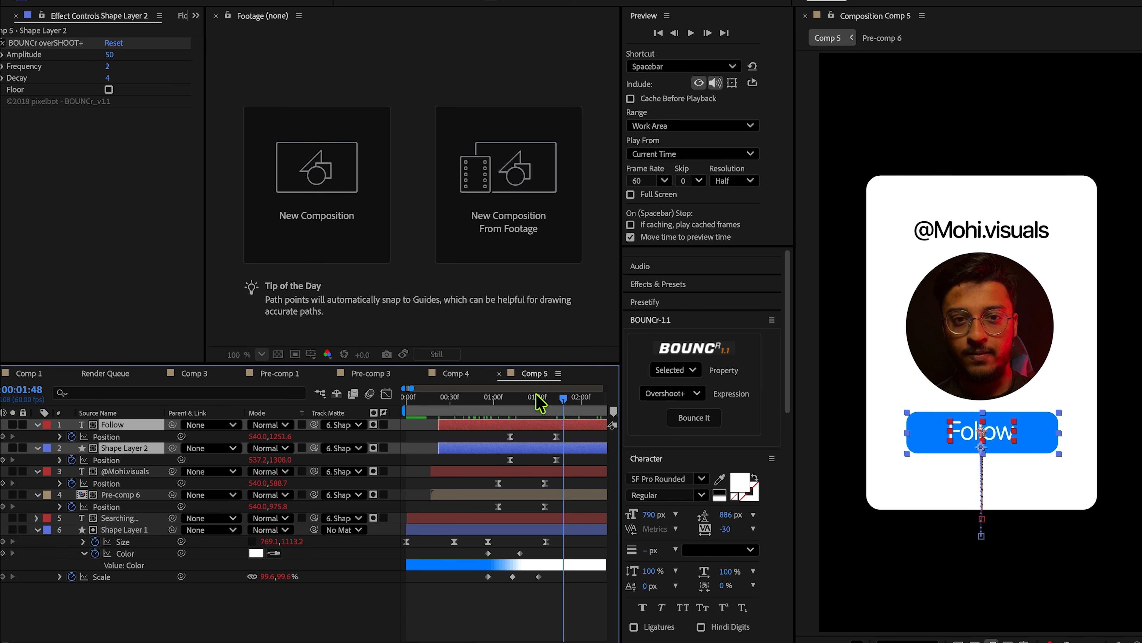
pyautogui.moveTo(532, 399); pyautogui.dragTo(382, 403)
pyautogui.press('space')
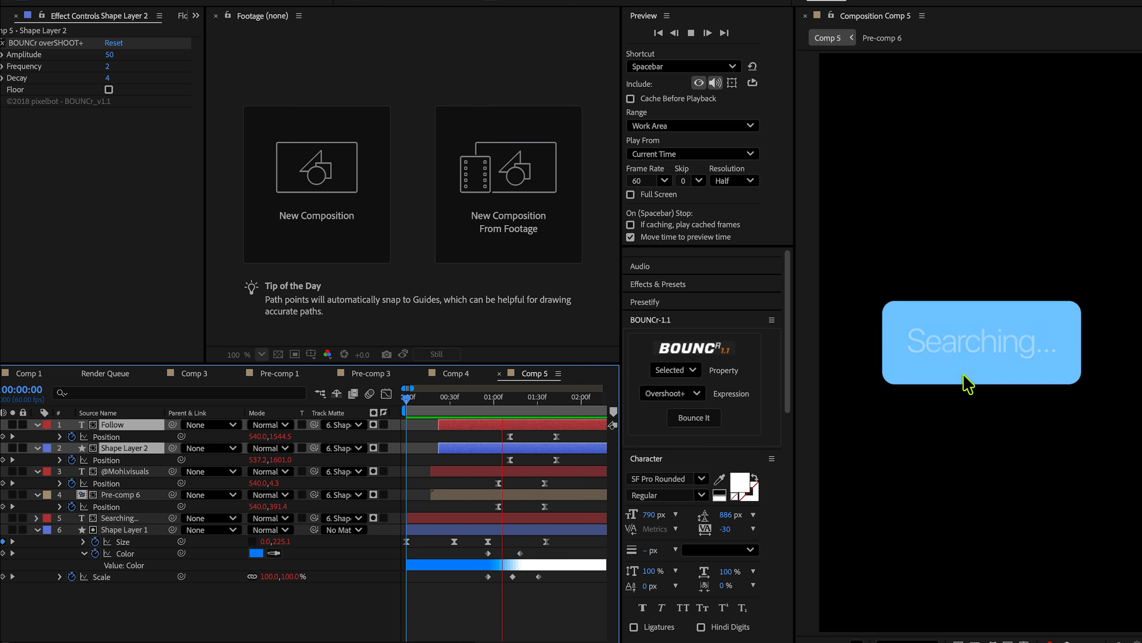
pyautogui.press('space')
pyautogui.click(444, 413)
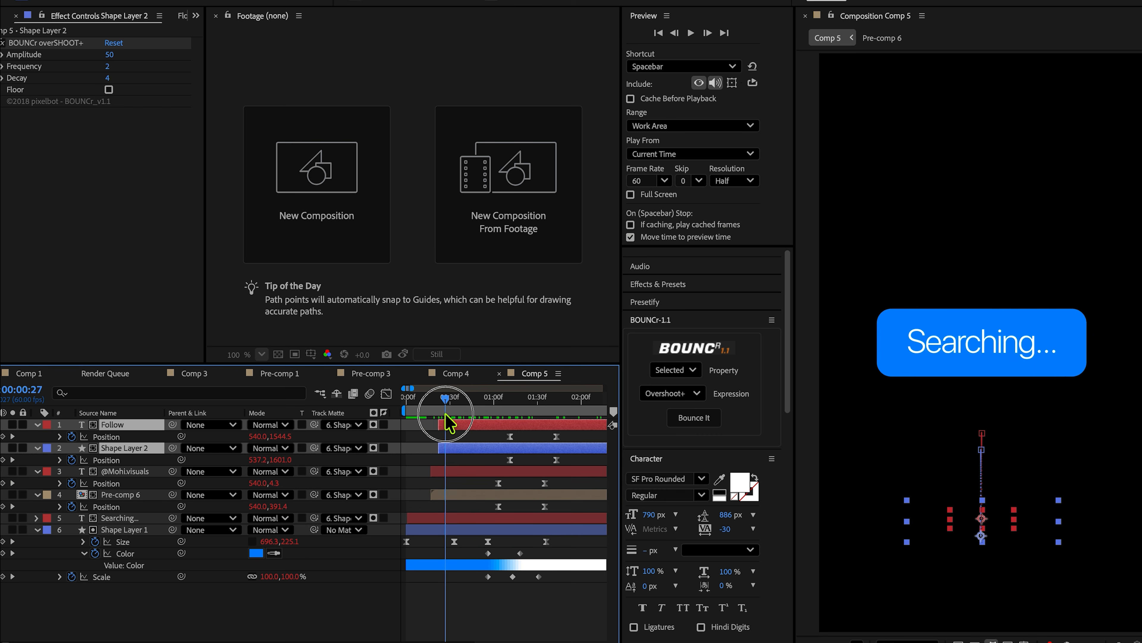
pyautogui.press('space')
pyautogui.press('space')
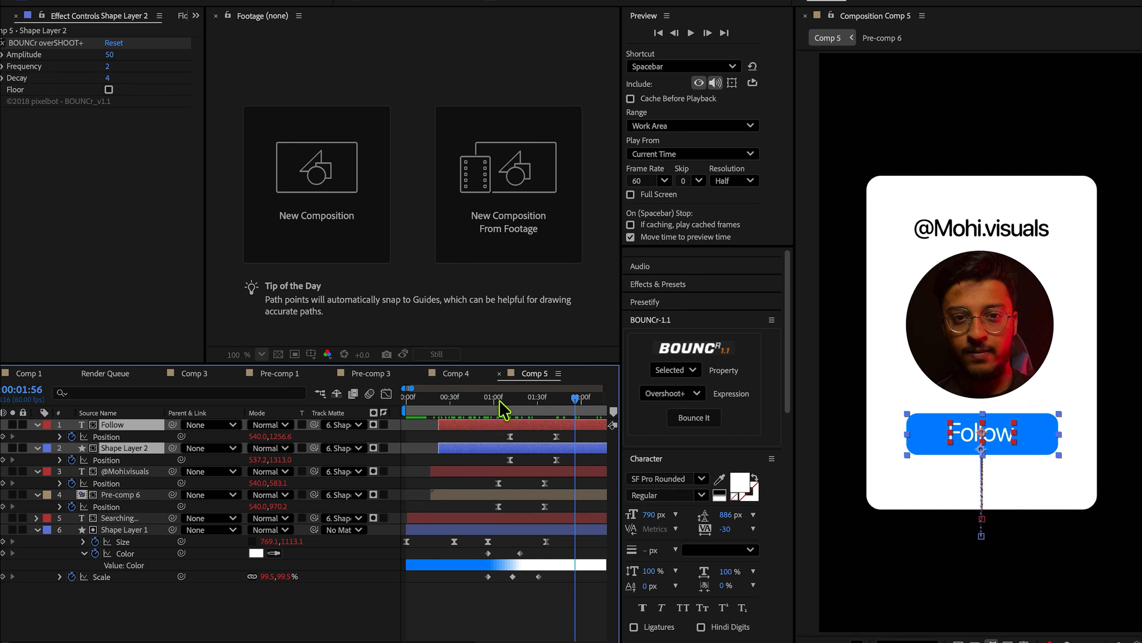
pyautogui.press('space')
pyautogui.press('space')
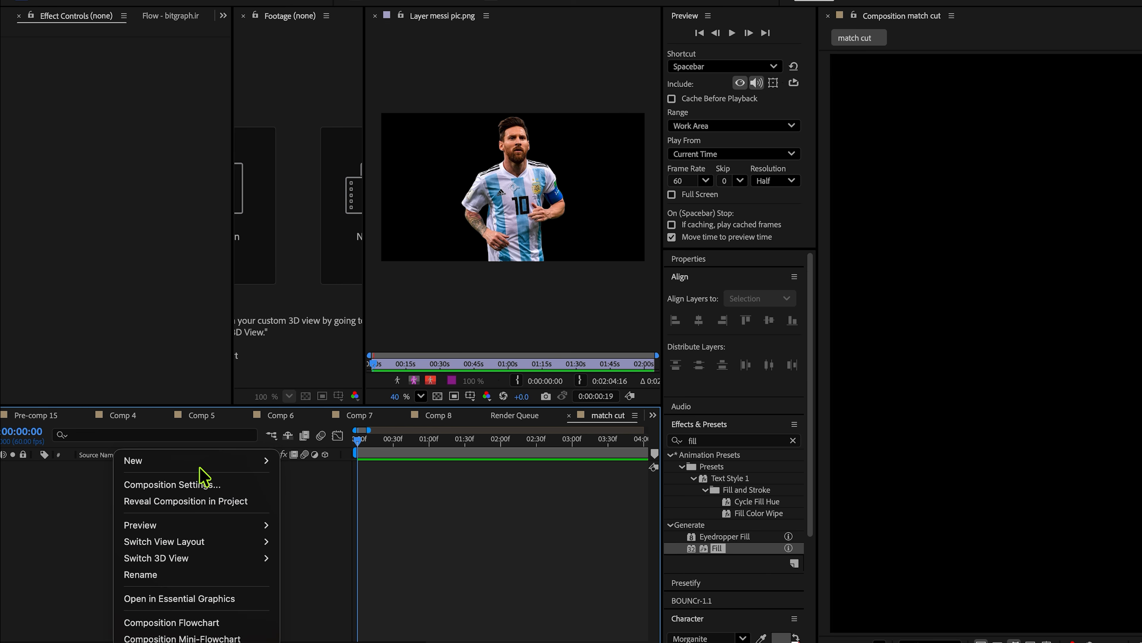
# Step: Add a 1080 x 1920 px black solid to the match cut composition
pyautogui.moveTo(206, 460)
pyautogui.click(323, 501)
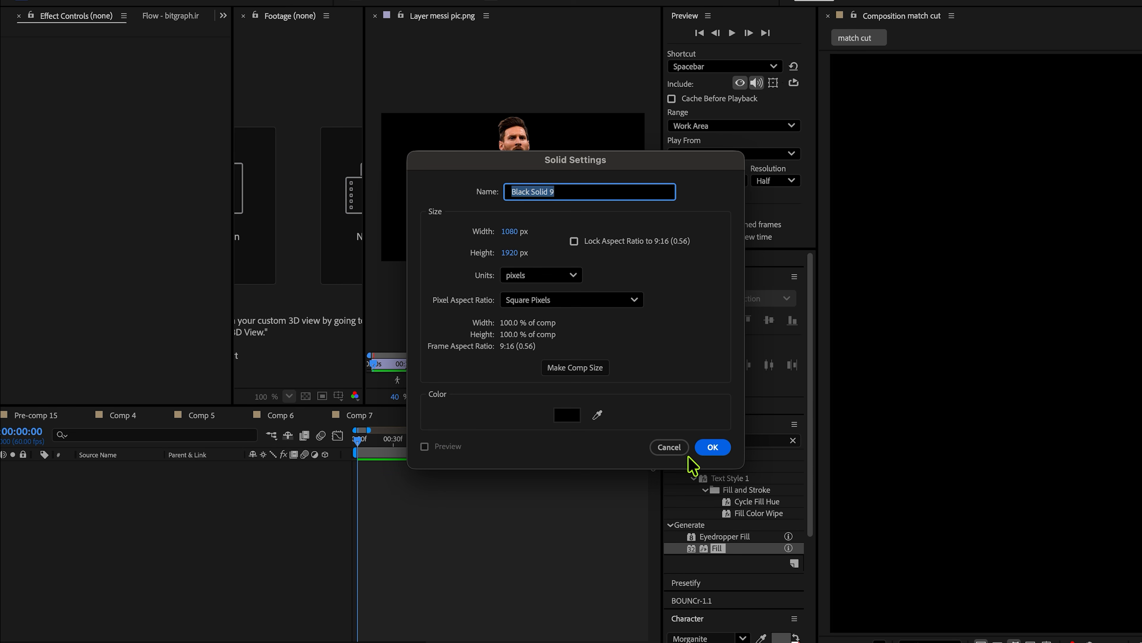
pyautogui.click(720, 448)
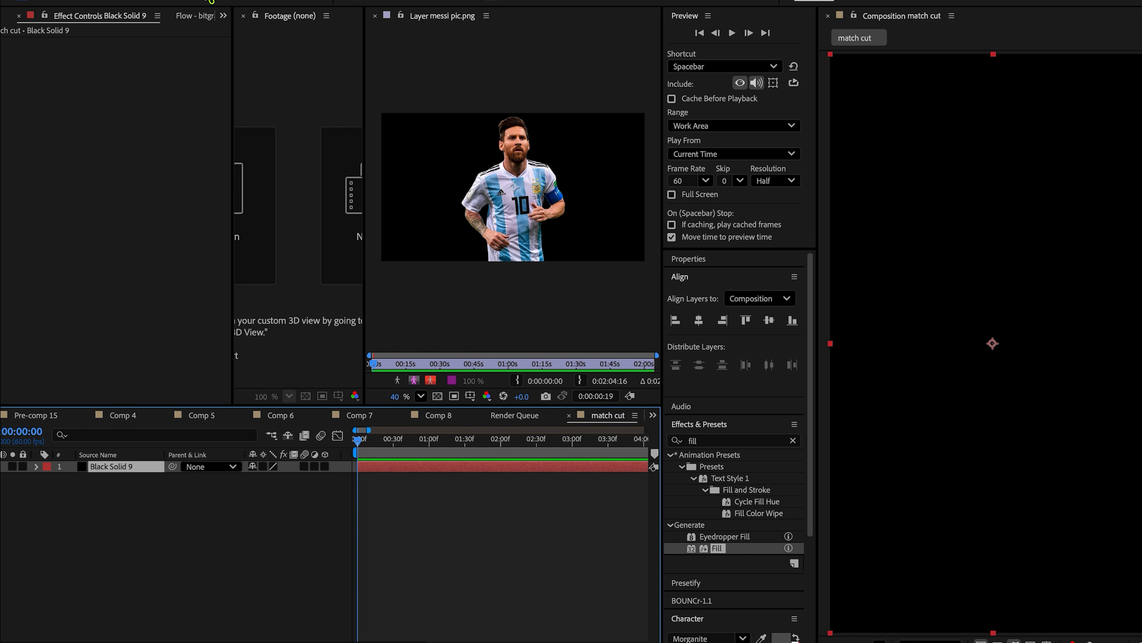
# Step: Add a text layer reading 2014 and centre it horizontally and vertically in the composition
pyautogui.hotkey('ctrl', 't')
pyautogui.click(951, 365)
pyautogui.write('2014')
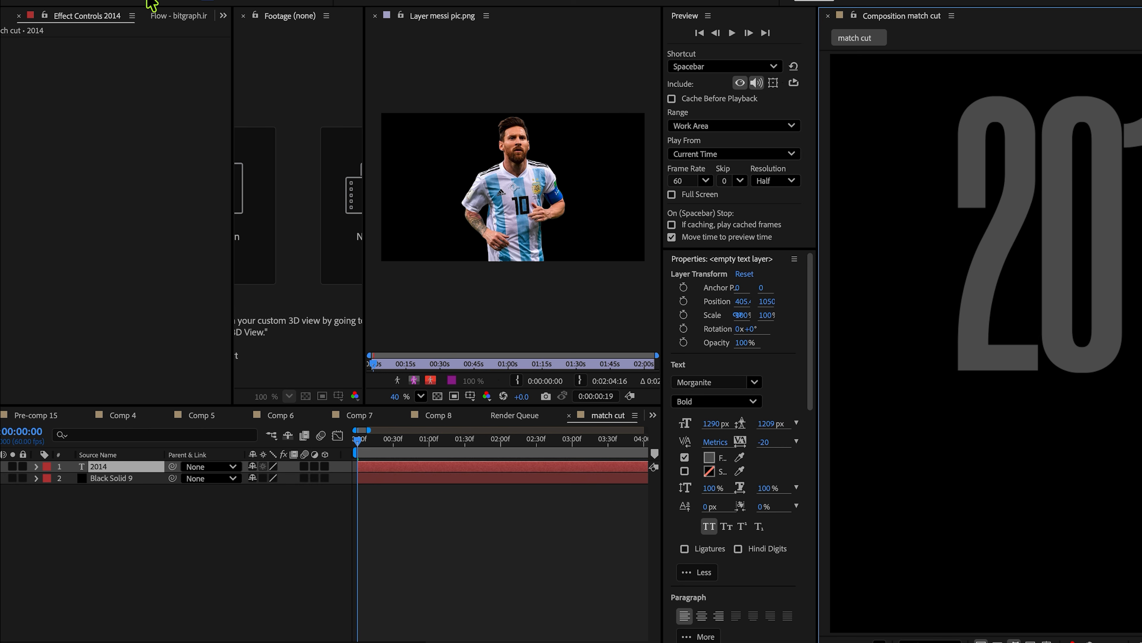
pyautogui.press('Escape')
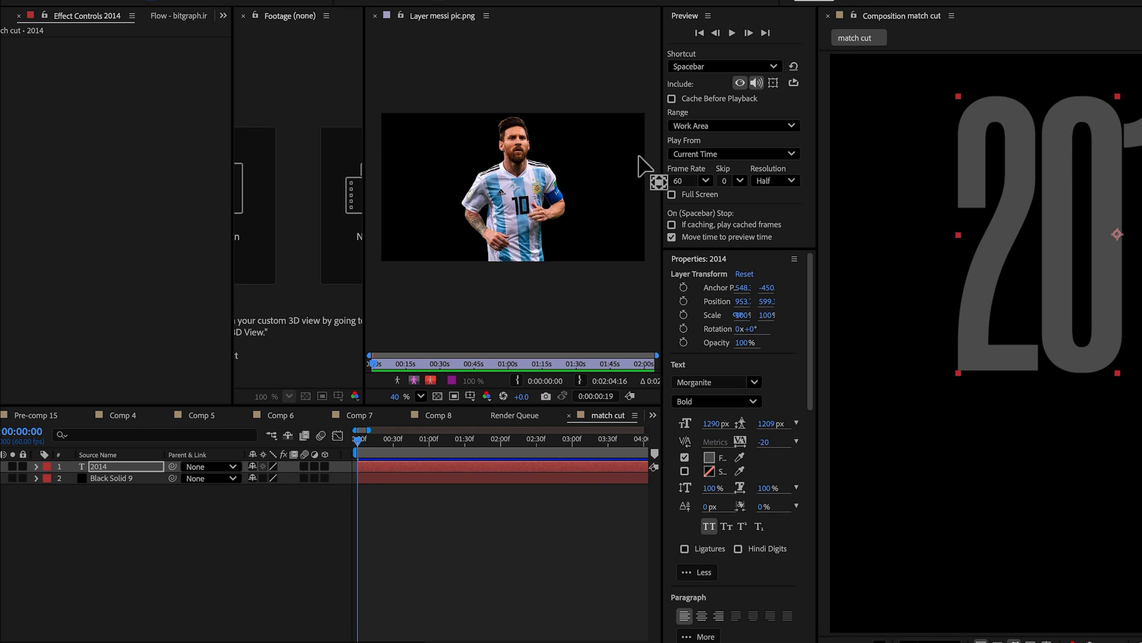
pyautogui.click(699, 263)
pyautogui.click(699, 320)
pyautogui.click(769, 320)
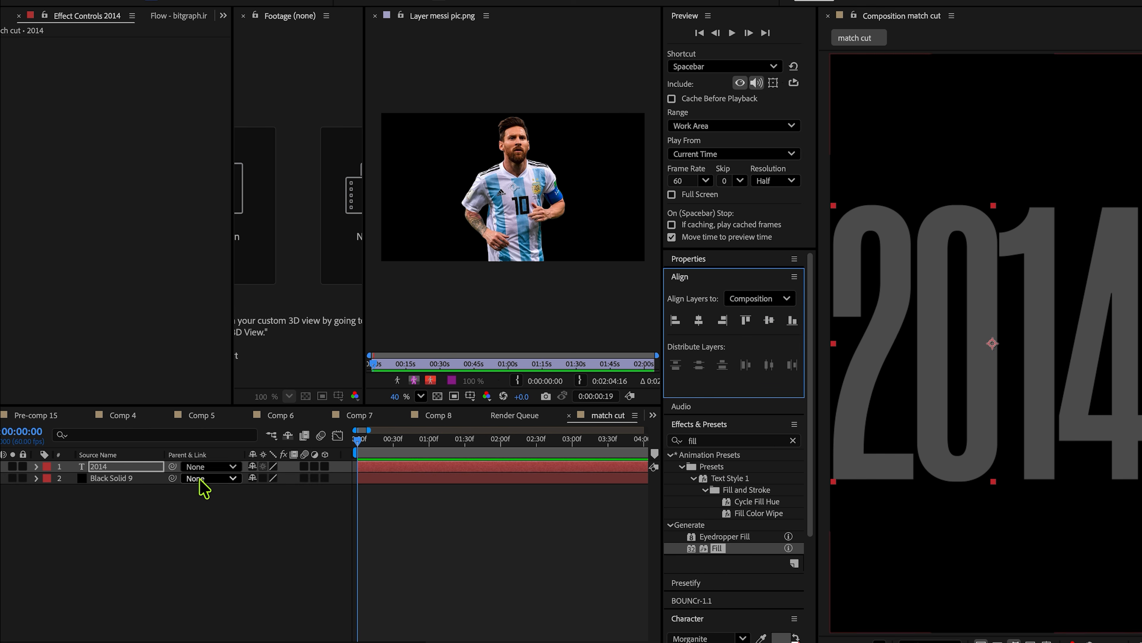
# Step: Scale the 2014 text down to 71% and change its fill color to red, FF0000
pyautogui.press('s')
pyautogui.moveTo(265, 478)
pyautogui.mouseDown()
pyautogui.moveTo(235, 485)
pyautogui.moveTo(261, 488)
pyautogui.mouseUp()
pyautogui.hotkey('ctrl', 's')
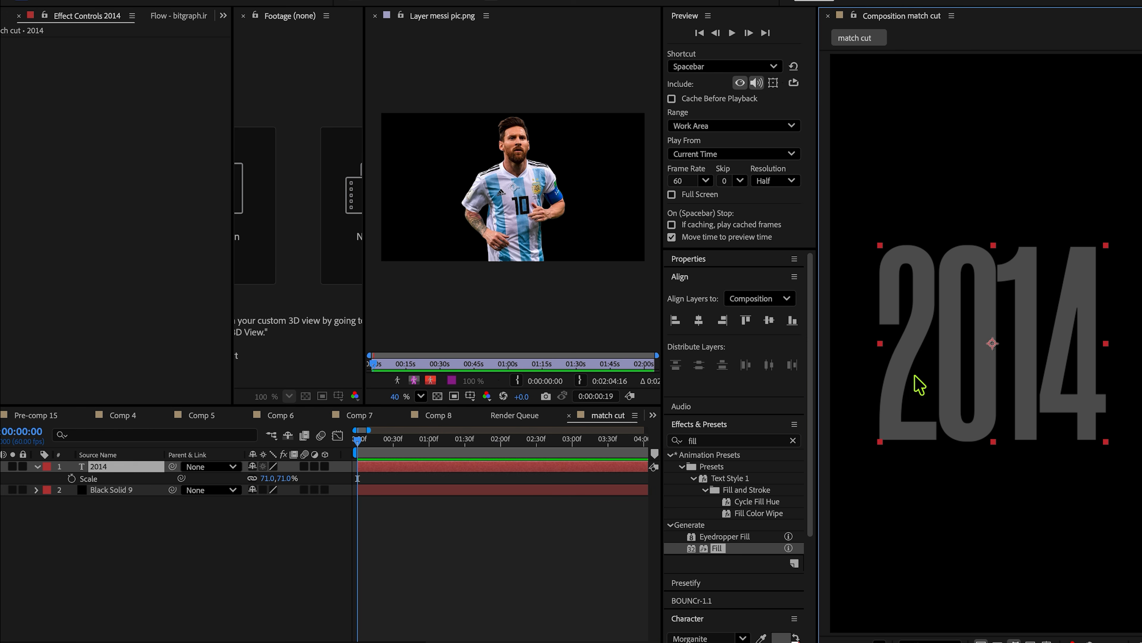
pyautogui.click(780, 637)
pyautogui.moveTo(559, 278); pyautogui.dragTo(724, 180)
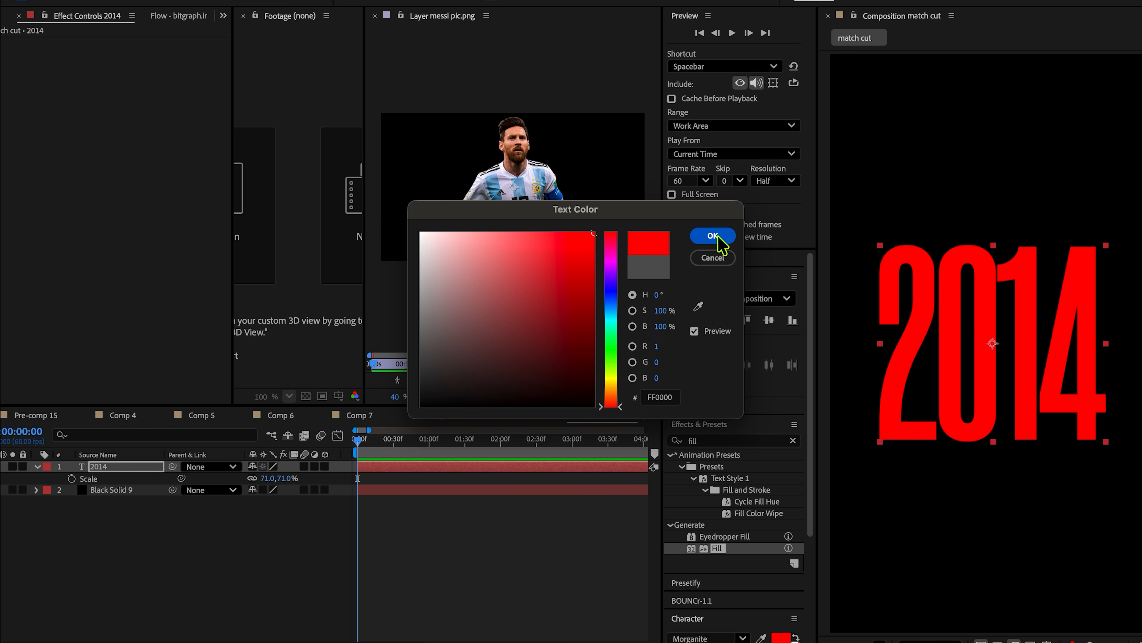
pyautogui.click(719, 238)
# Step: Add PngItem_2209923.png to the match cut composition above the 2014 text, and set the scale of both layers to 76%
pyautogui.click(223, 15)
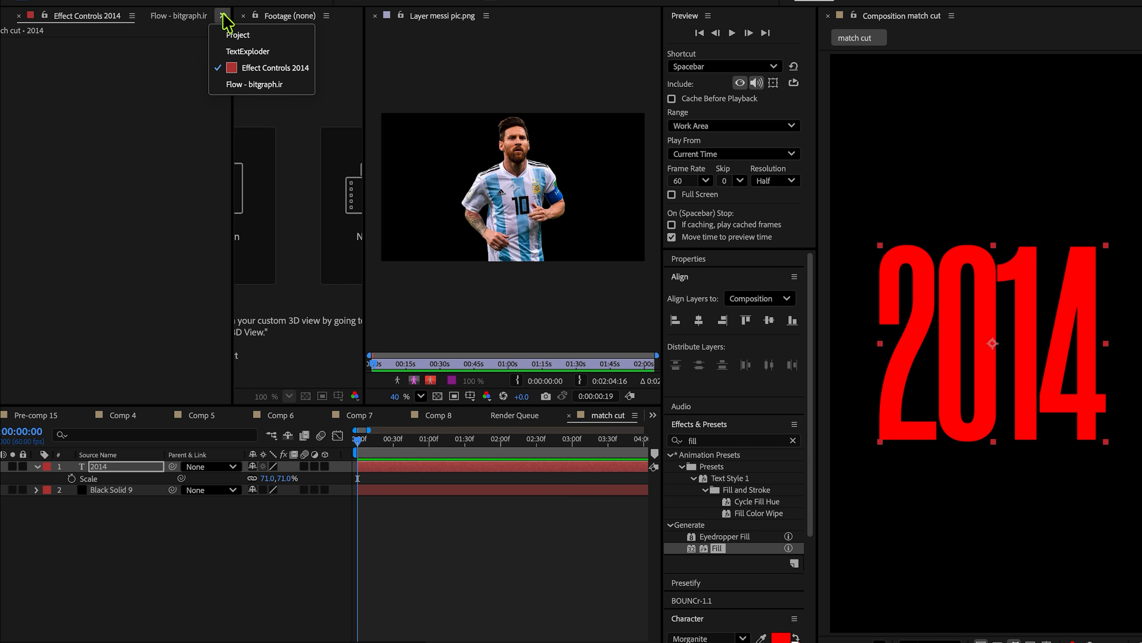
pyautogui.click(238, 28)
pyautogui.click(56, 177)
pyautogui.click(53, 164)
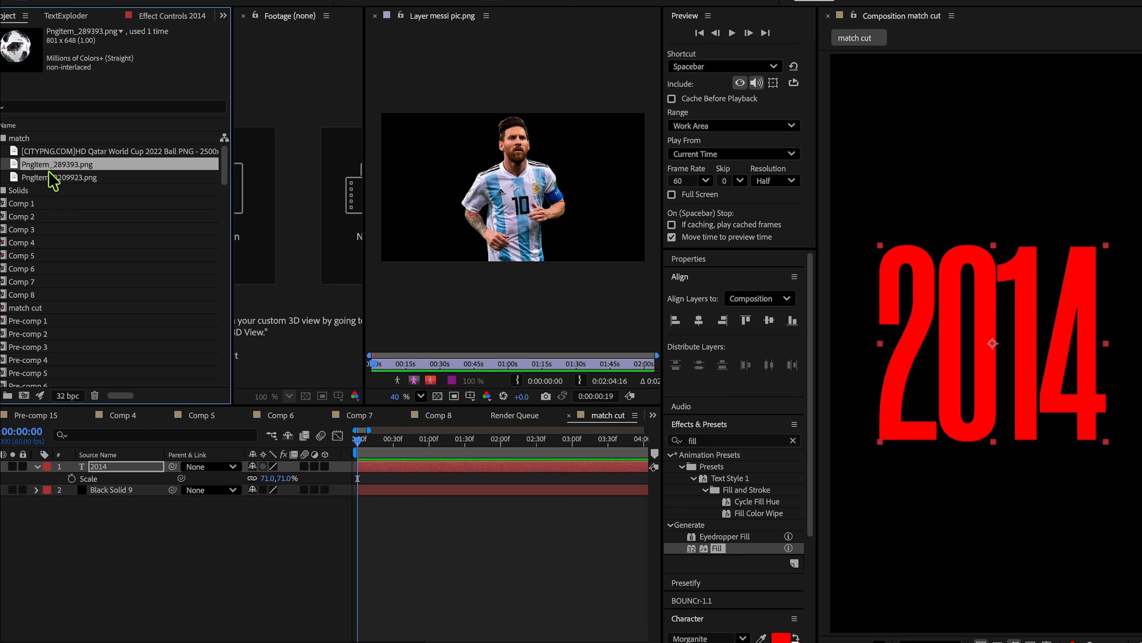
pyautogui.moveTo(50, 177); pyautogui.dragTo(110, 472)
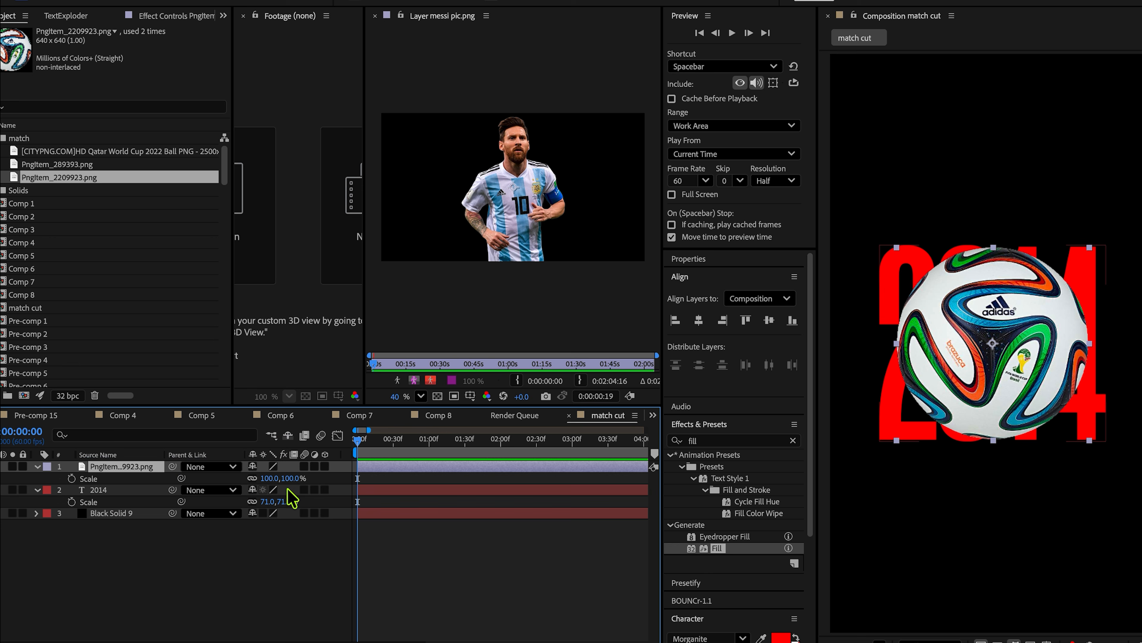
pyautogui.moveTo(268, 485)
pyautogui.mouseDown()
pyautogui.moveTo(256, 486)
pyautogui.moveTo(273, 504)
pyautogui.mouseUp()
pyautogui.click(152, 499)
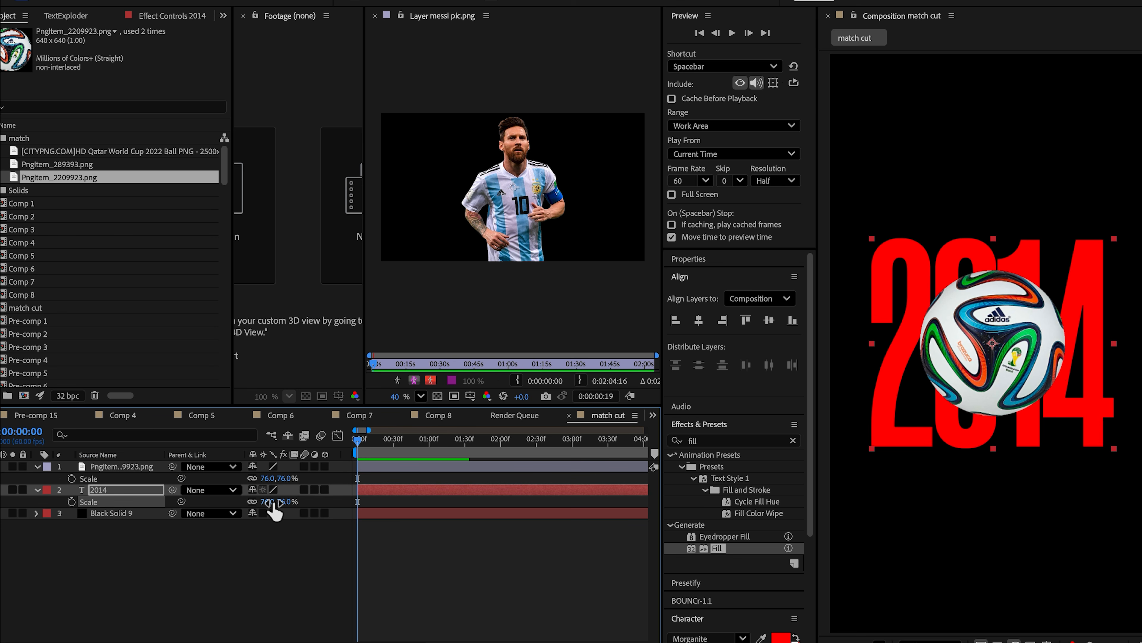
# Step: Apply a Drop Shadow effect to the ball layer with a distance of 15 and an opacity of 41%
pyautogui.click(154, 468)
pyautogui.click(714, 441)
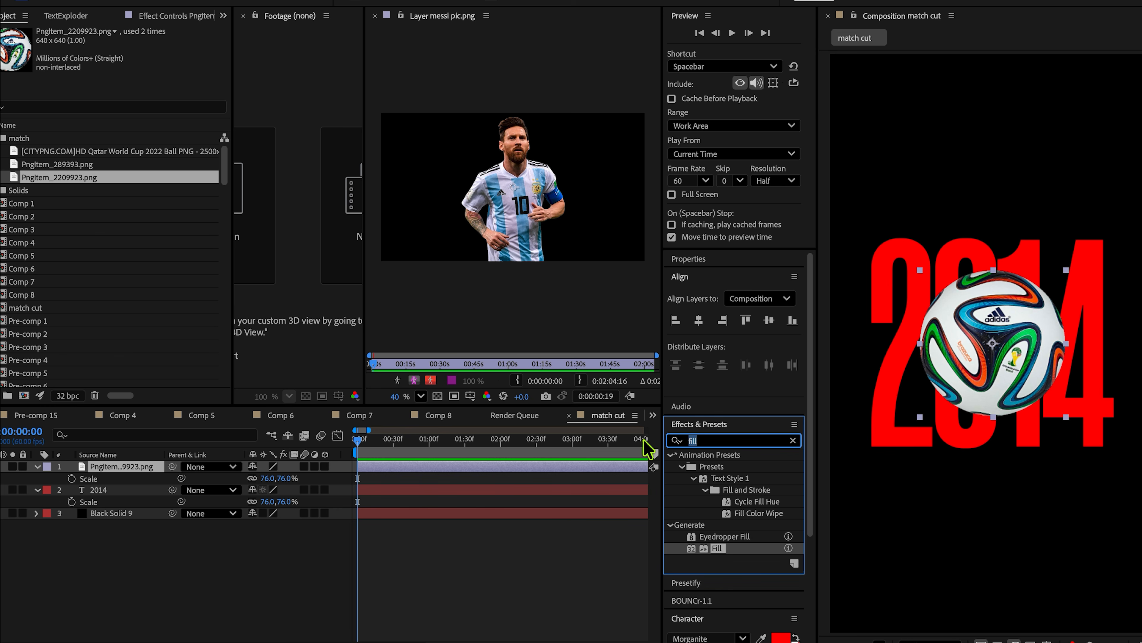
pyautogui.write('drop s')
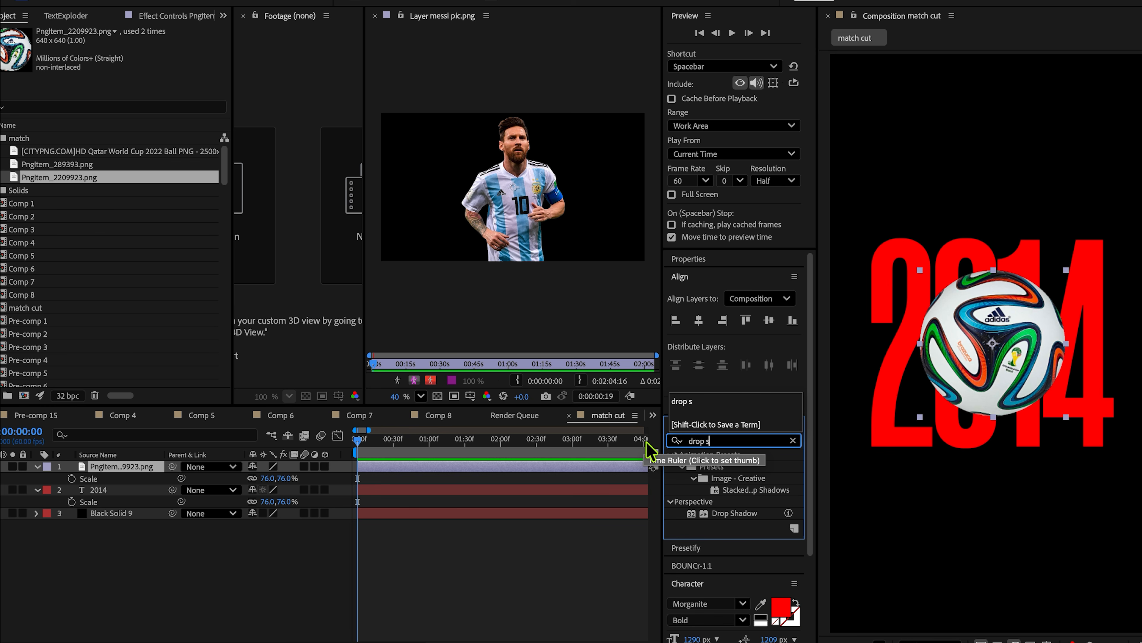
pyautogui.doubleClick(733, 513)
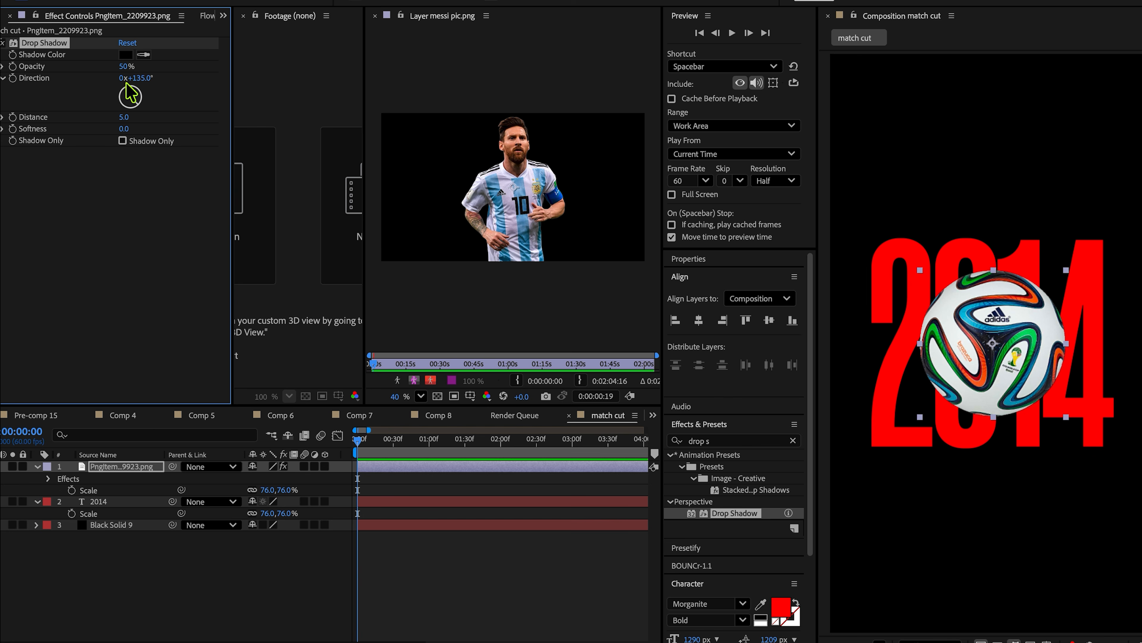
pyautogui.moveTo(125, 114); pyautogui.dragTo(129, 114)
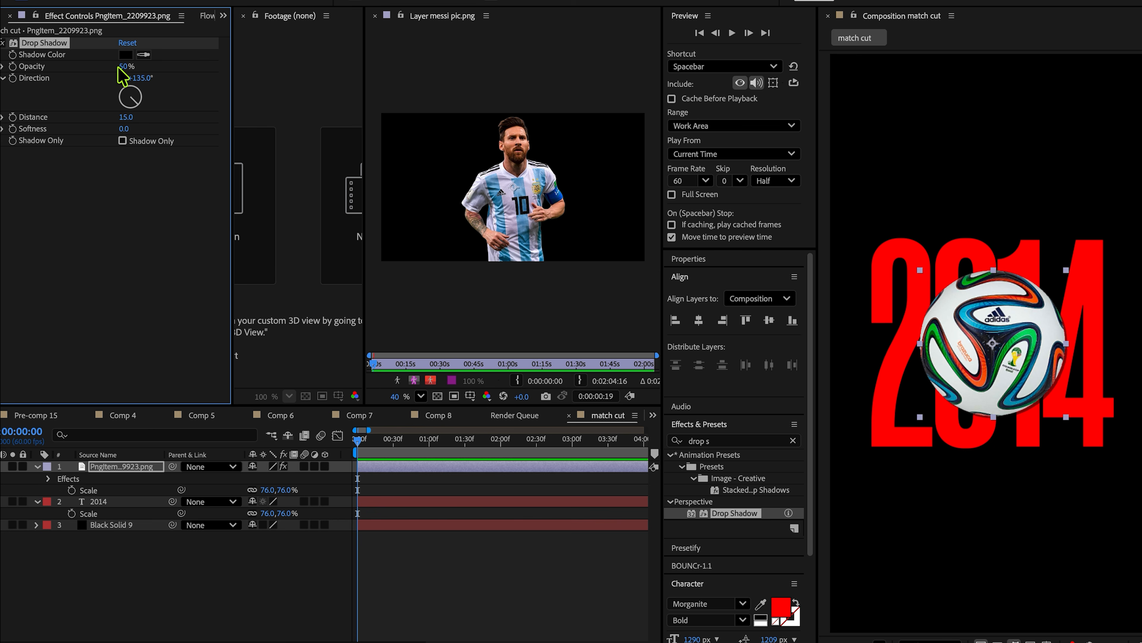
pyautogui.moveTo(121, 75); pyautogui.dragTo(107, 73)
pyautogui.click(432, 542)
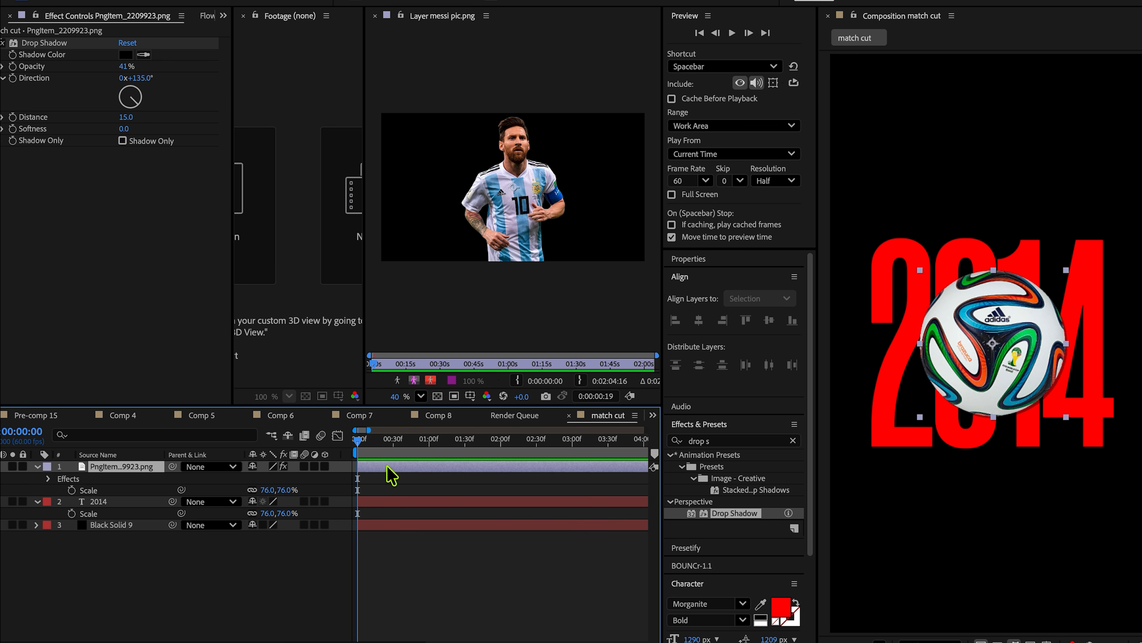
# Step: Keyframe the ball's position from -351, 960 at 0:00:00 to 540, 960 just after 0:01:00
pyautogui.click(391, 474)
pyautogui.press('p')
pyautogui.click(71, 478)
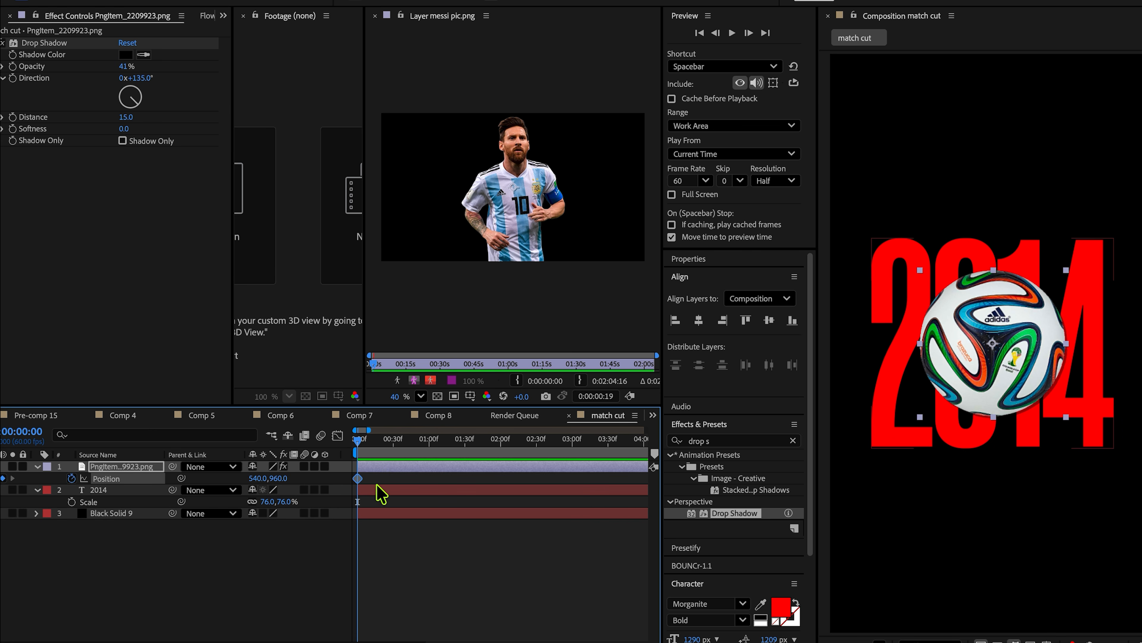
pyautogui.moveTo(358, 478); pyautogui.dragTo(412, 486)
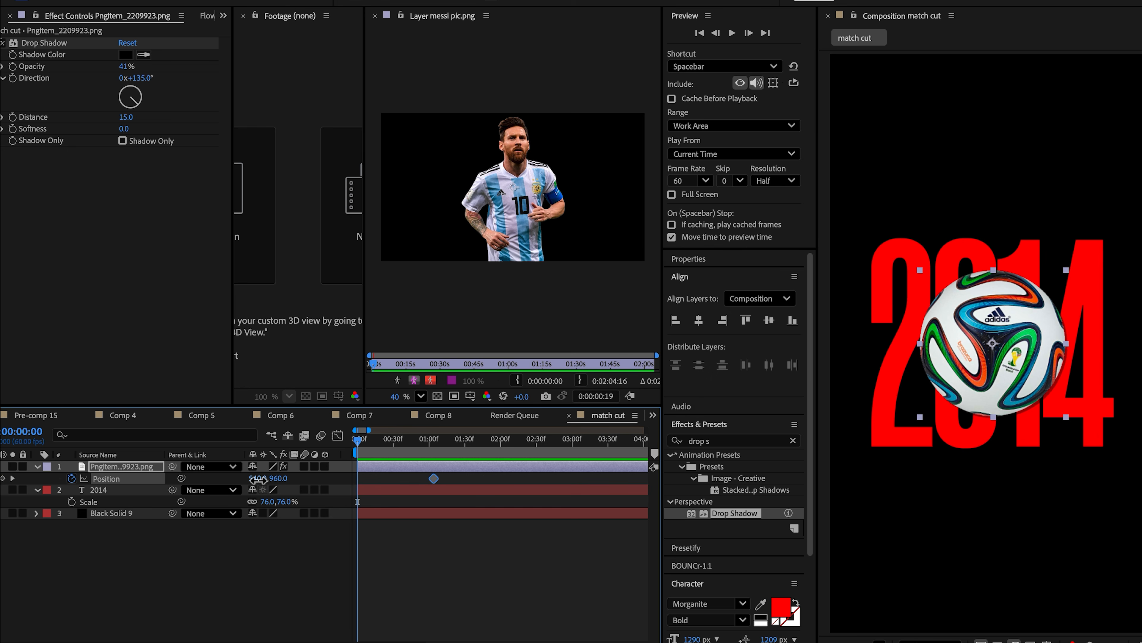
pyautogui.moveTo(259, 478); pyautogui.dragTo(187, 479)
pyautogui.moveTo(265, 488); pyautogui.dragTo(235, 481)
# Step: Keyframe the ball's rotation from -101° at 0:00:00 to 0° at the time of the second position keyframe
pyautogui.press('r')
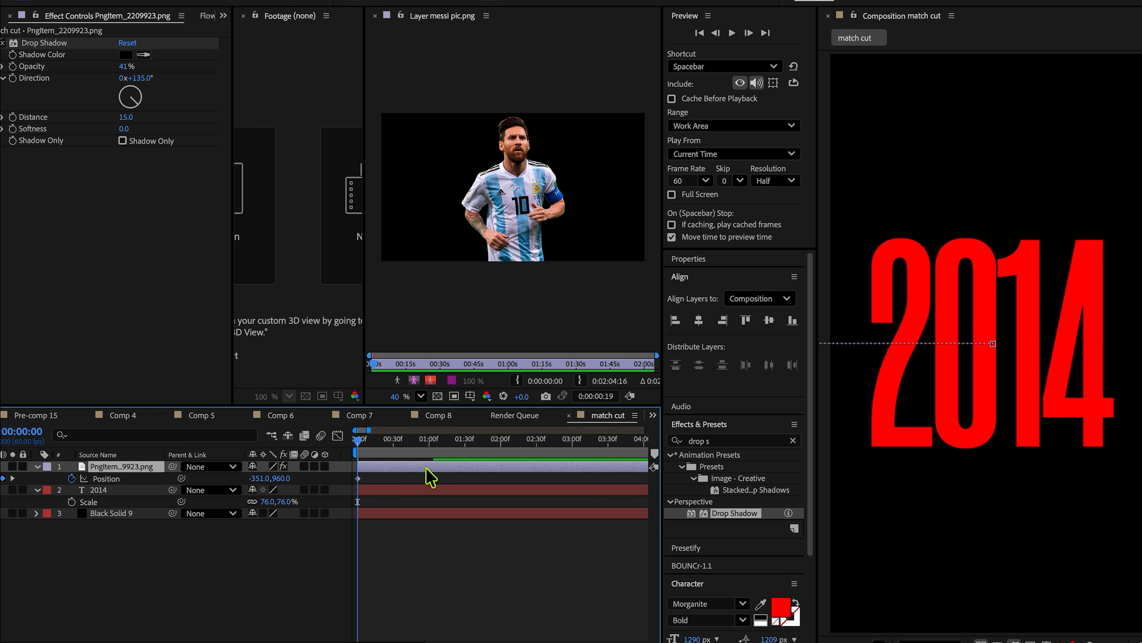
pyautogui.click(71, 477)
pyautogui.press('u')
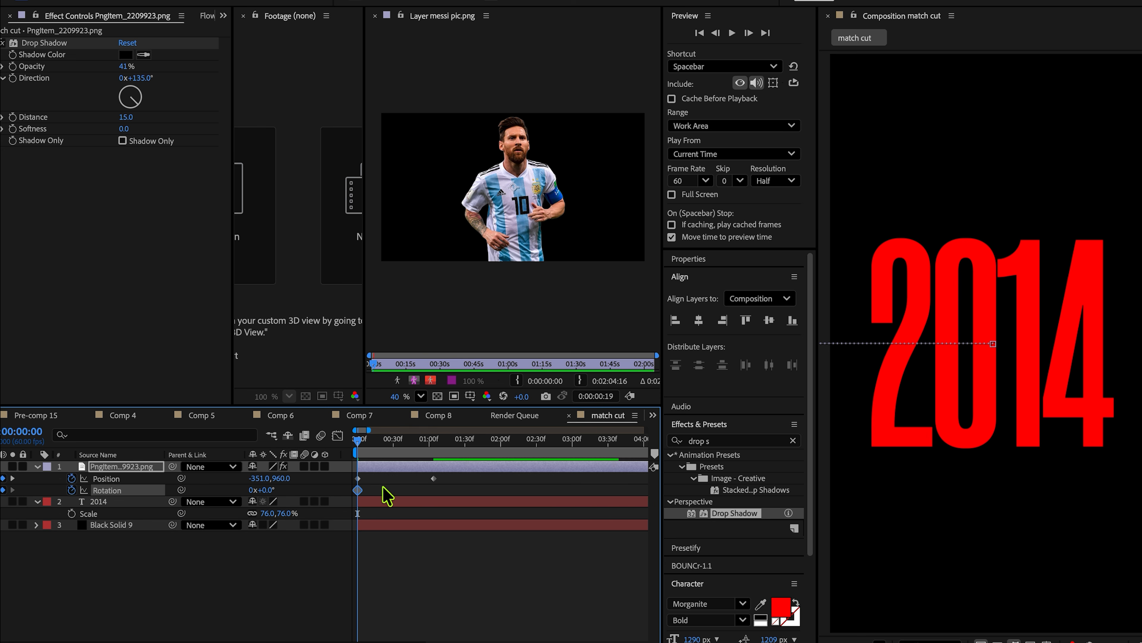
pyautogui.moveTo(358, 489); pyautogui.dragTo(433, 491)
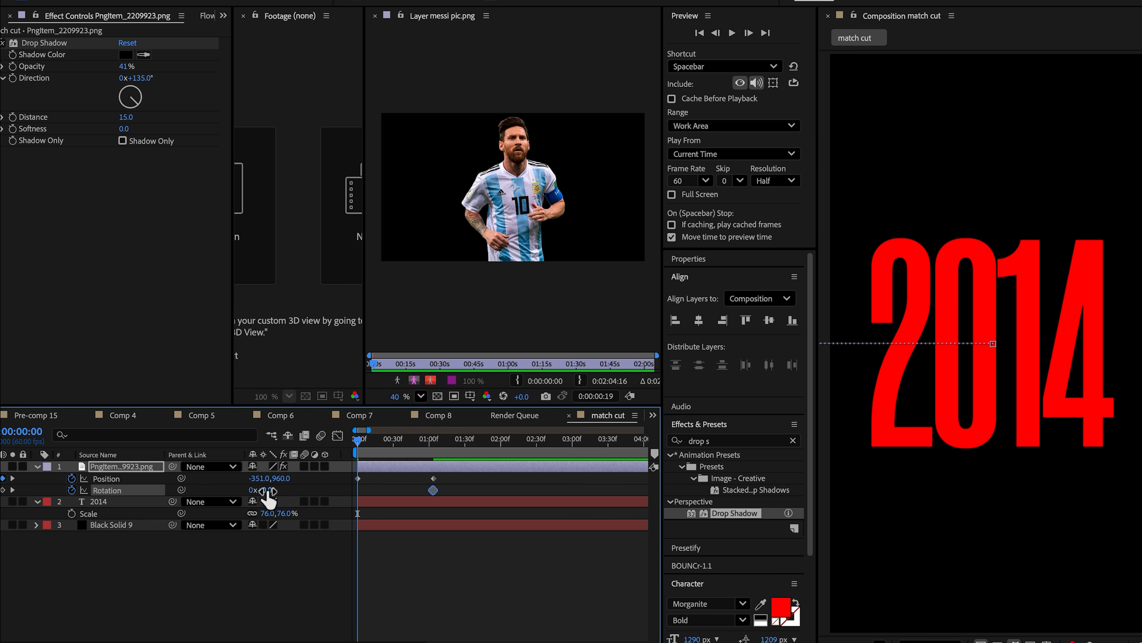
pyautogui.moveTo(268, 491); pyautogui.dragTo(222, 491)
# Step: Ease the ball's position and rotation keyframes and shape their speed curves for a fast start and a slow finish
pyautogui.moveTo(462, 476); pyautogui.dragTo(348, 497)
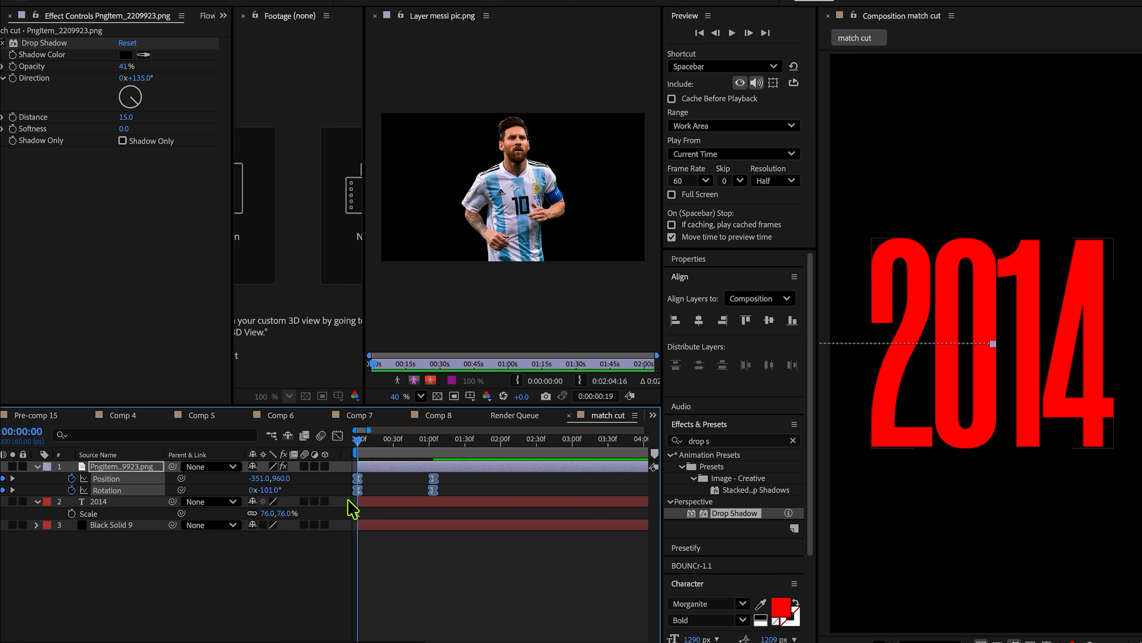
pyautogui.click(337, 436)
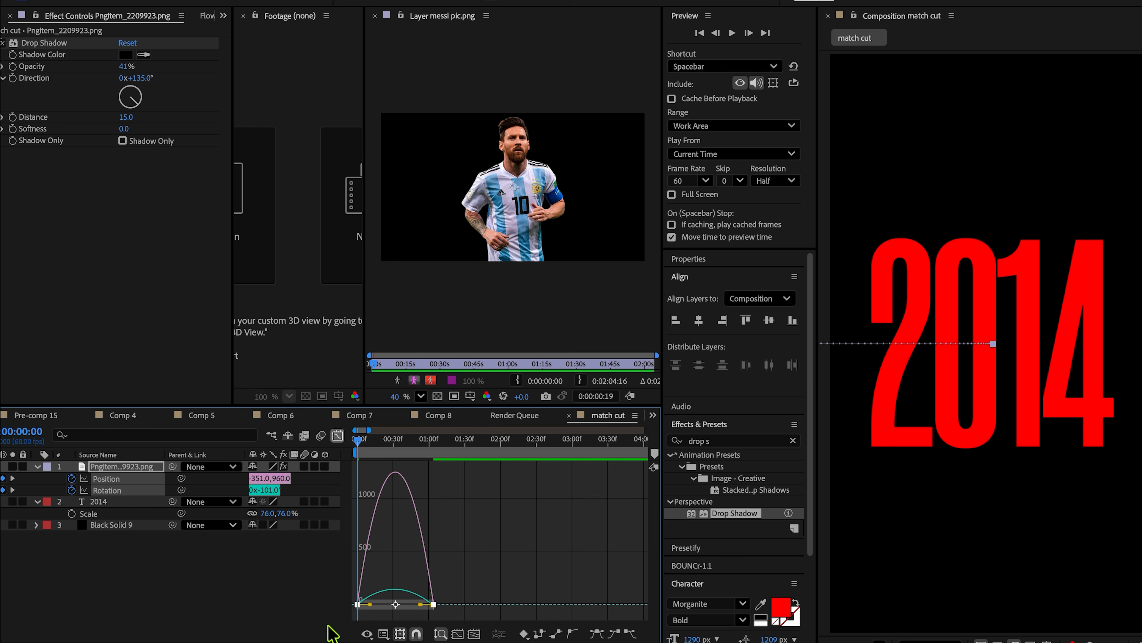
pyautogui.moveTo(421, 605); pyautogui.dragTo(343, 608)
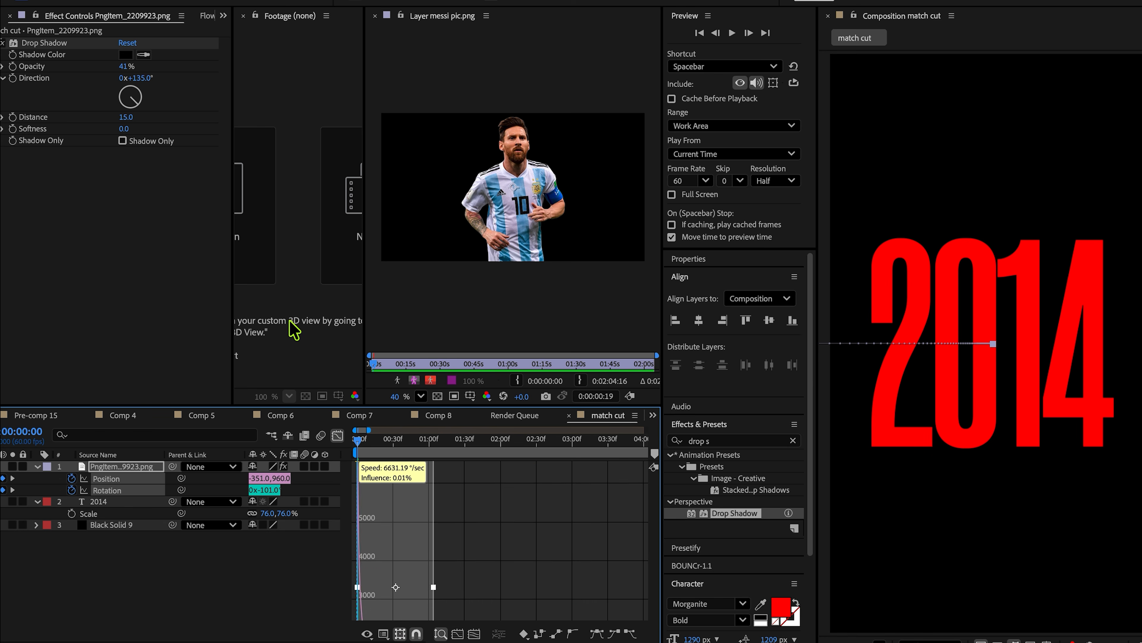
pyautogui.click(337, 435)
# Step: Extend the ball's entrance by moving the last position keyframe to about 0:01:15 and the last rotation keyframe to about 0:01:30, previewing the motion
pyautogui.press('space')
pyautogui.scroll(1, 362, 487)
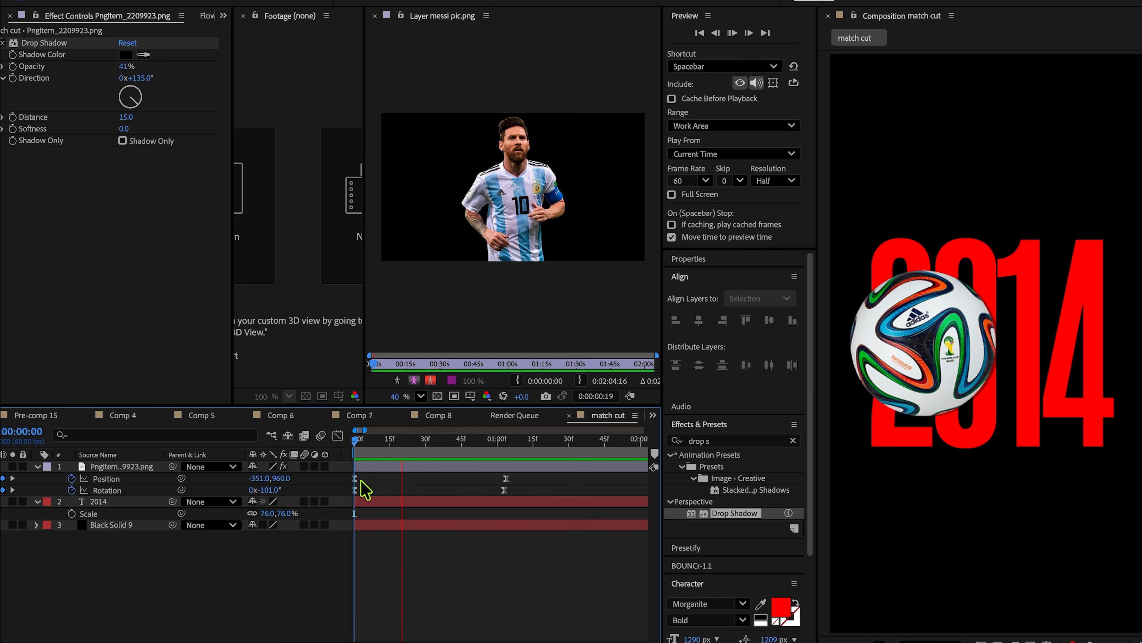
pyautogui.press('space')
pyautogui.moveTo(518, 475); pyautogui.dragTo(495, 499)
pyautogui.moveTo(505, 479); pyautogui.dragTo(568, 490)
pyautogui.click(536, 493)
pyautogui.moveTo(447, 443); pyautogui.dragTo(355, 450)
pyautogui.press('space')
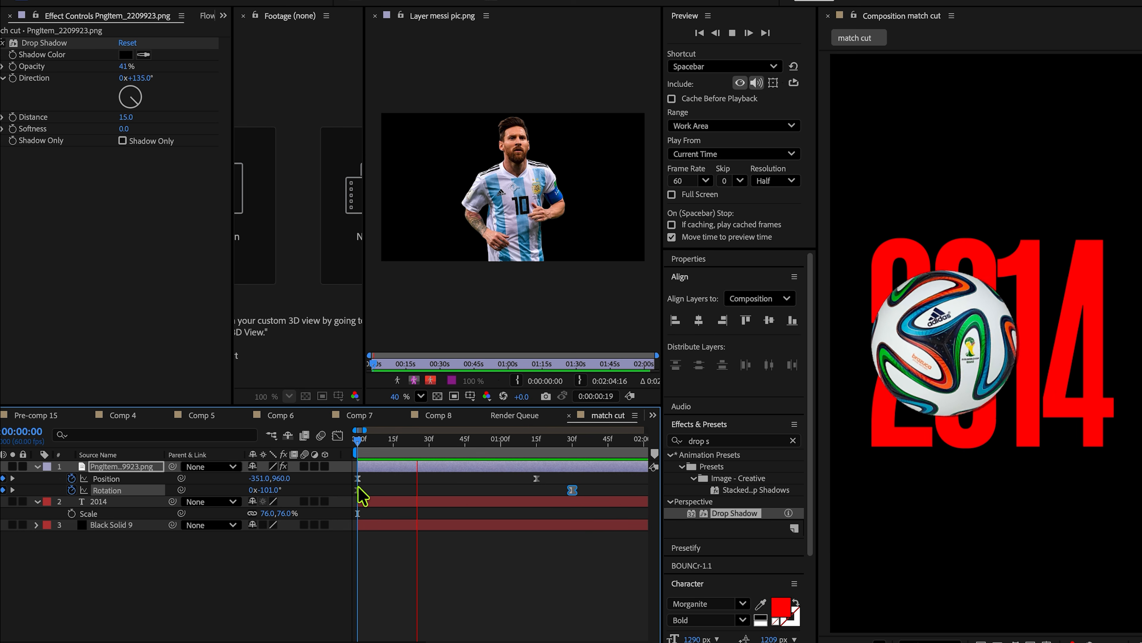
pyautogui.press('space')
# Step: At 0:01:01, add a 3D null object and parent the ball layer to it
pyautogui.click(502, 454)
pyautogui.rightClick(251, 569)
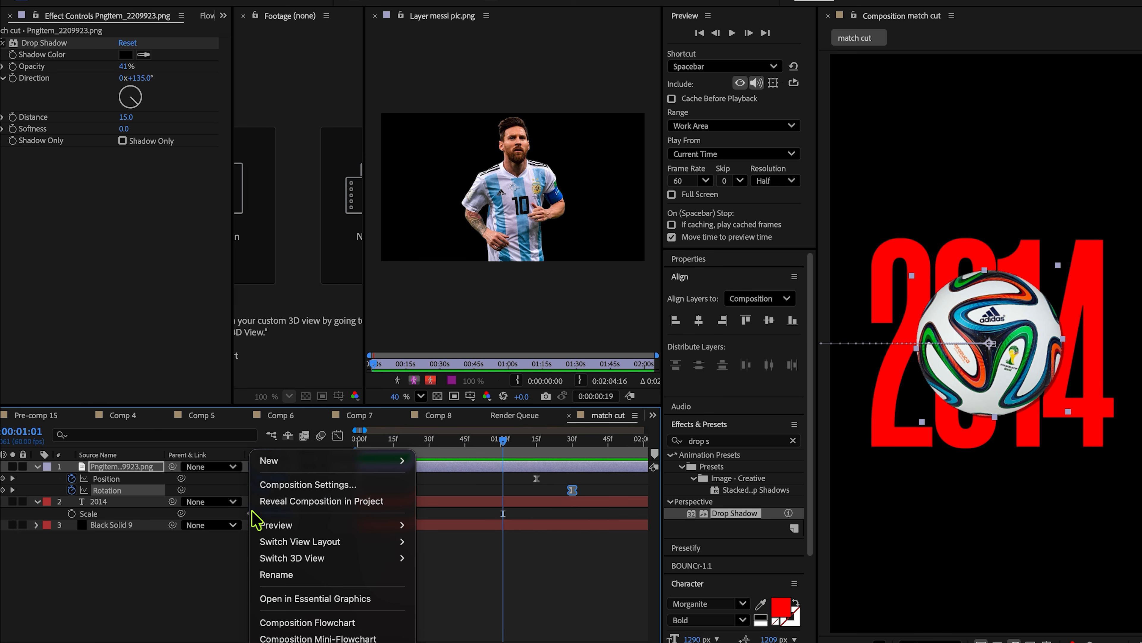
pyautogui.moveTo(396, 460)
pyautogui.click(519, 550)
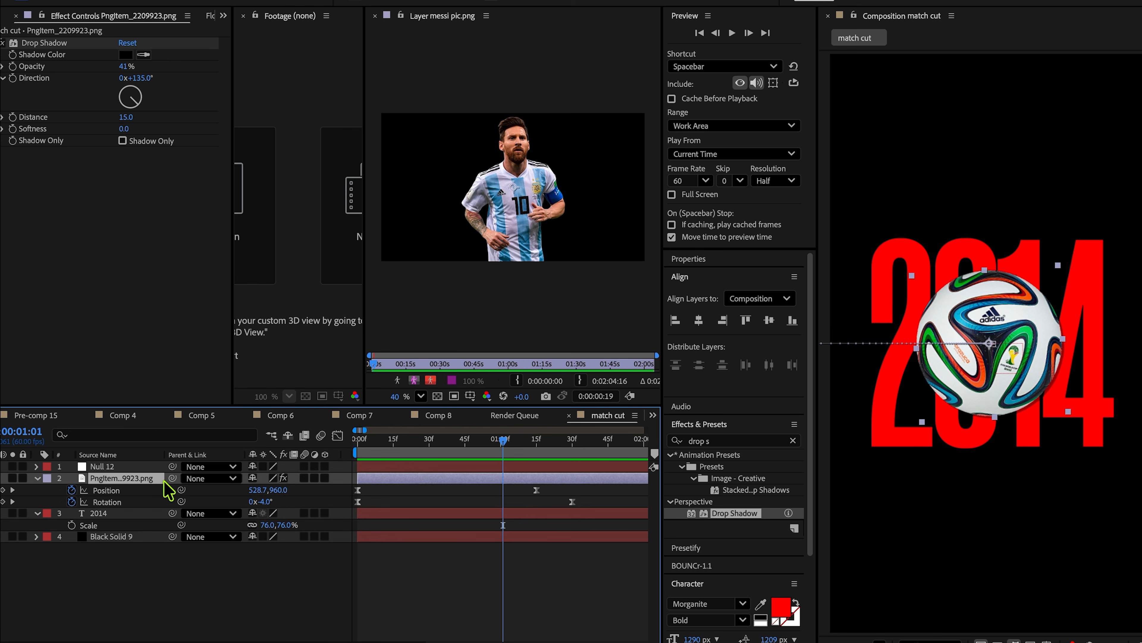
pyautogui.moveTo(172, 478); pyautogui.dragTo(112, 466)
pyautogui.click(325, 466)
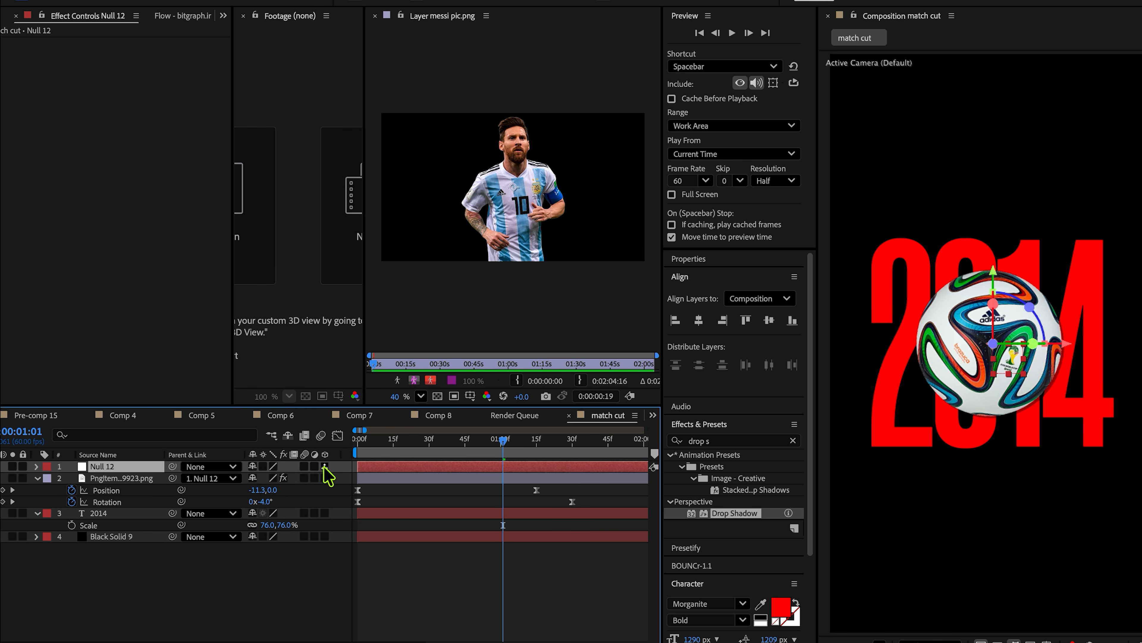
# Step: Keyframe the null's position from 540, 960 at 0:01:01 to 1416, 960 at 0:01:54
pyautogui.hotkey('alt', 'shift', 'p')
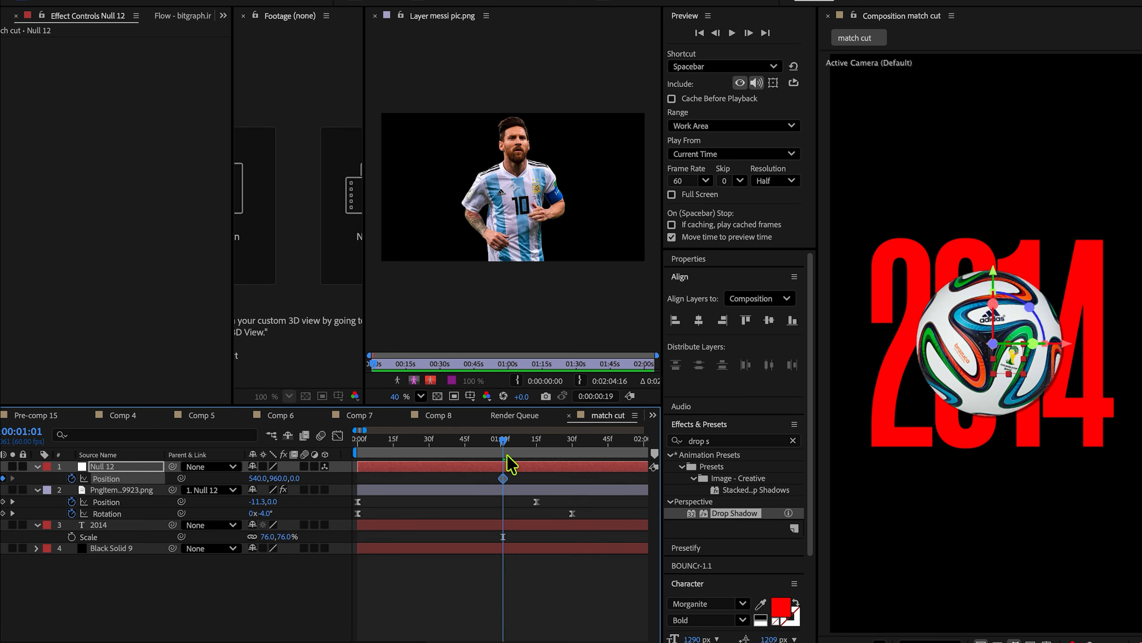
pyautogui.moveTo(508, 455); pyautogui.dragTo(623, 449)
pyautogui.scroll(-3, 407, 525)
pyautogui.scroll(2, 422, 466)
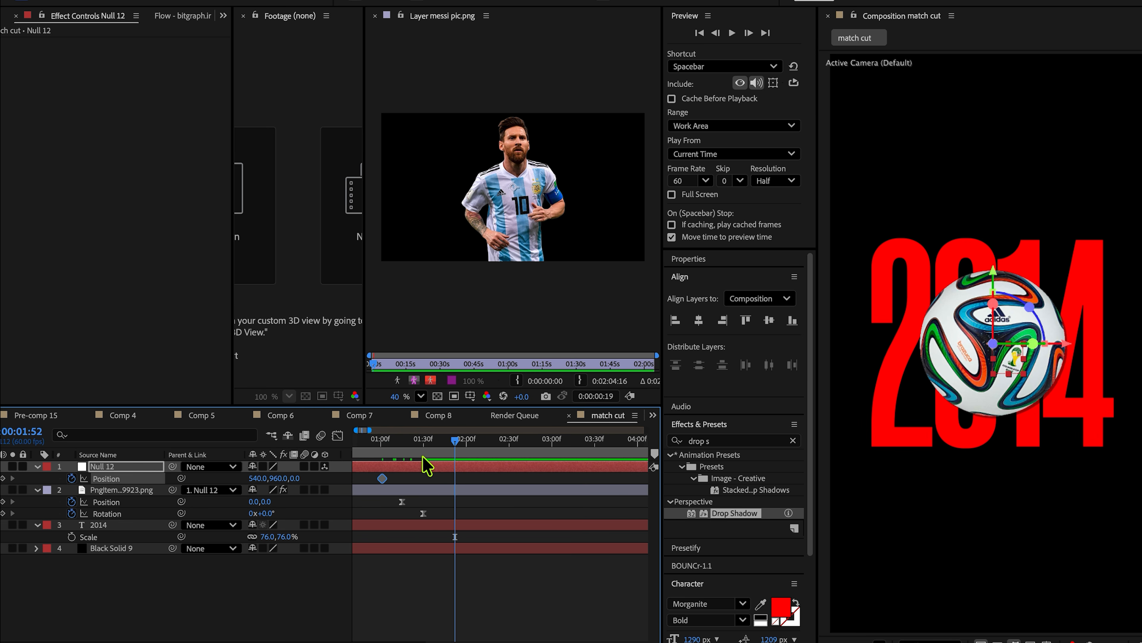
pyautogui.moveTo(448, 443); pyautogui.dragTo(458, 446)
pyautogui.moveTo(258, 478); pyautogui.dragTo(850, 480)
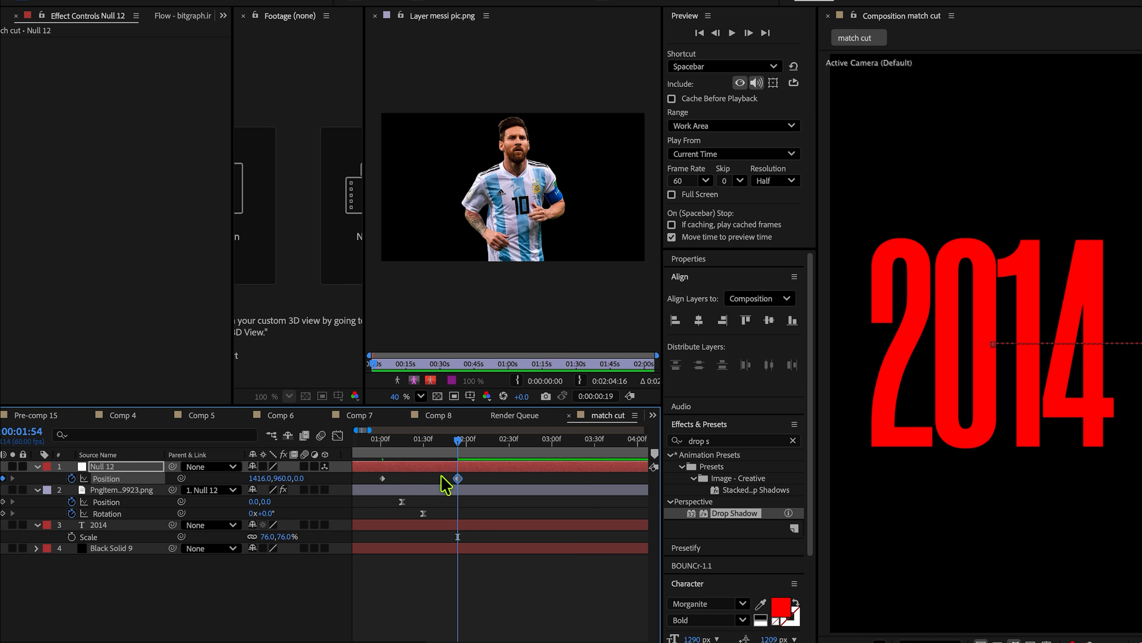
pyautogui.click(396, 478)
pyautogui.moveTo(378, 480); pyautogui.dragTo(382, 450)
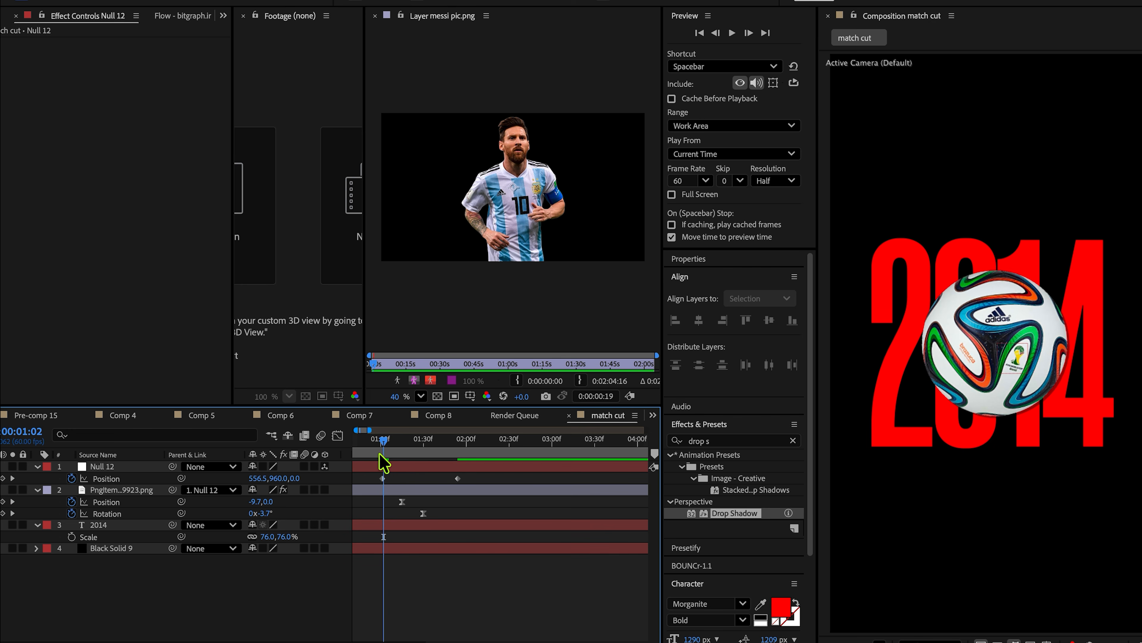
pyautogui.scroll(2, 377, 456)
pyautogui.click(387, 451)
pyautogui.click(388, 466)
pyautogui.press('r')
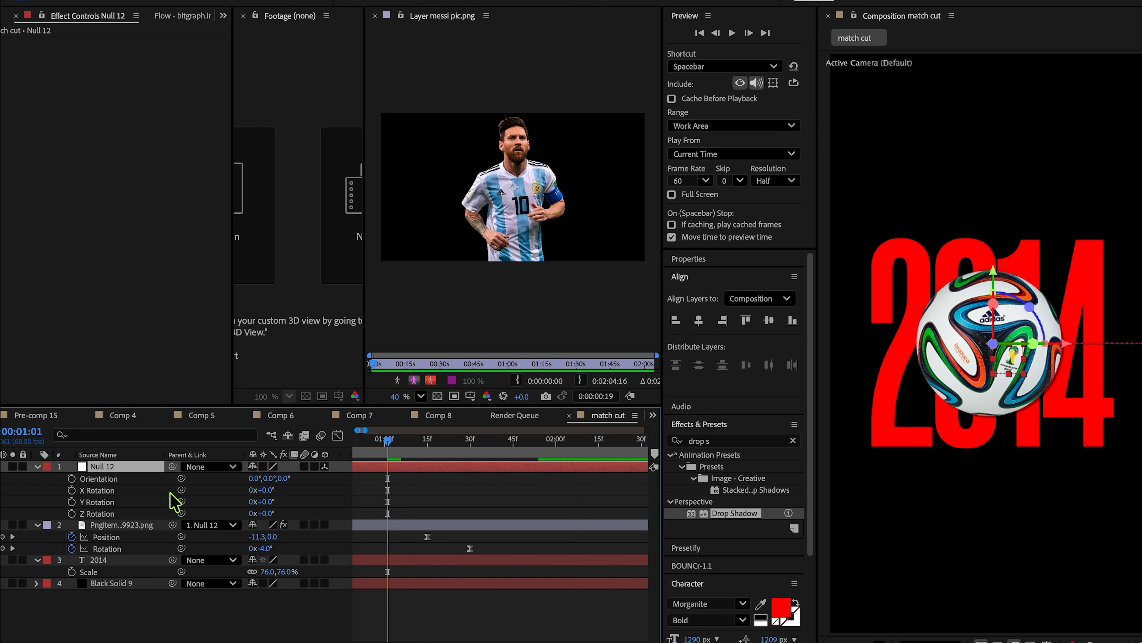
pyautogui.click(71, 478)
pyautogui.press('u')
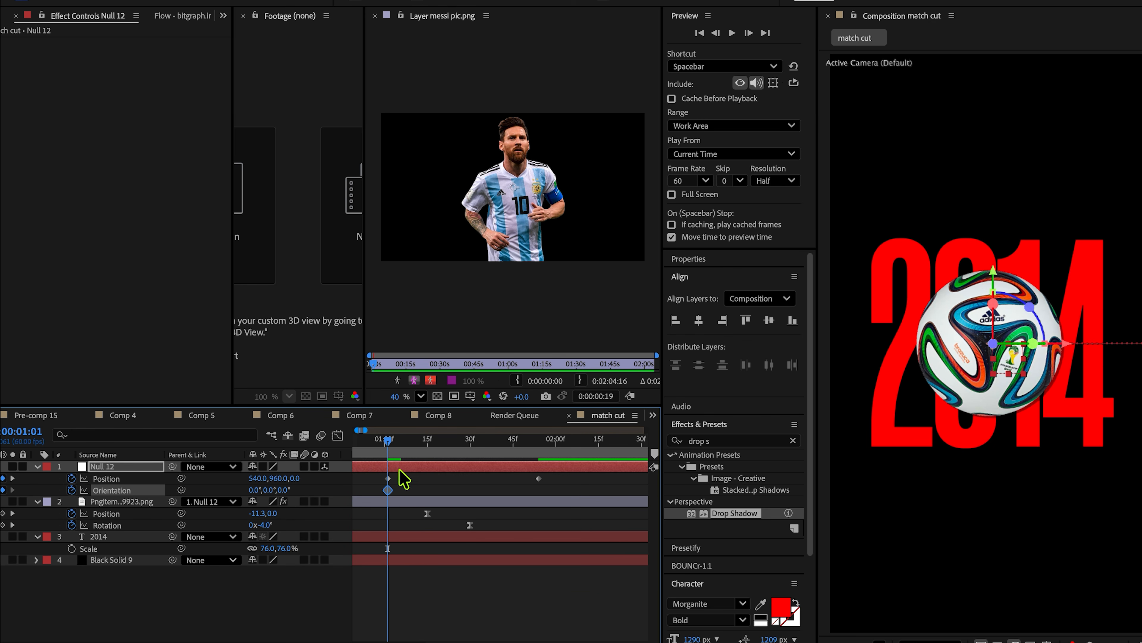
pyautogui.press('space')
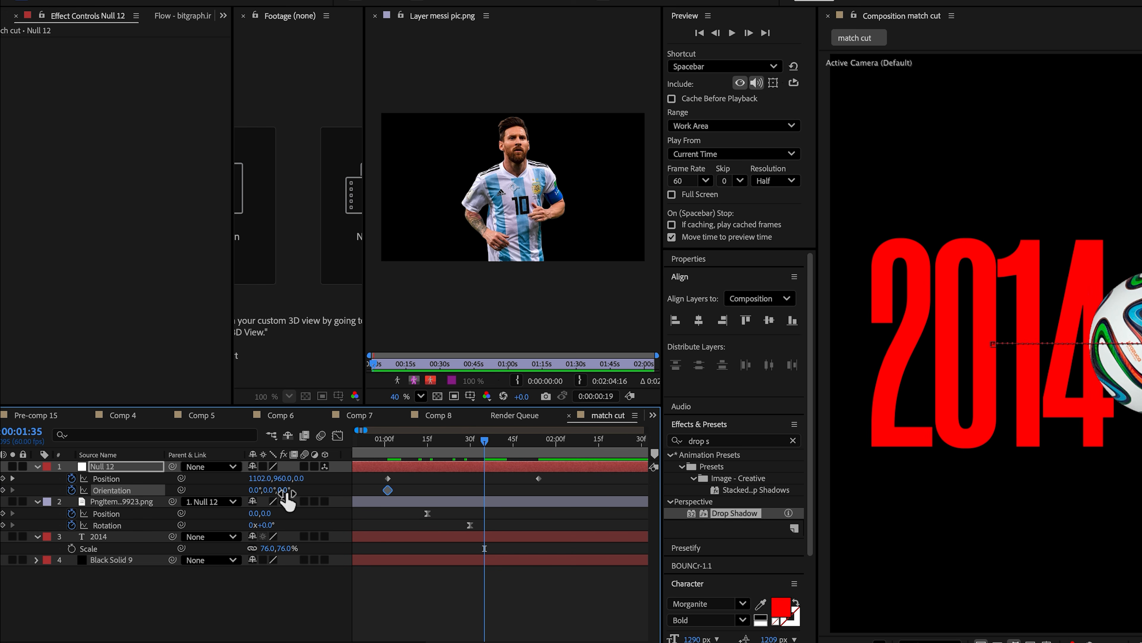
pyautogui.moveTo(339, 495); pyautogui.dragTo(350, 496)
pyautogui.hotkey('ctrl', 'z')
pyautogui.hotkey('ctrl', 'z')
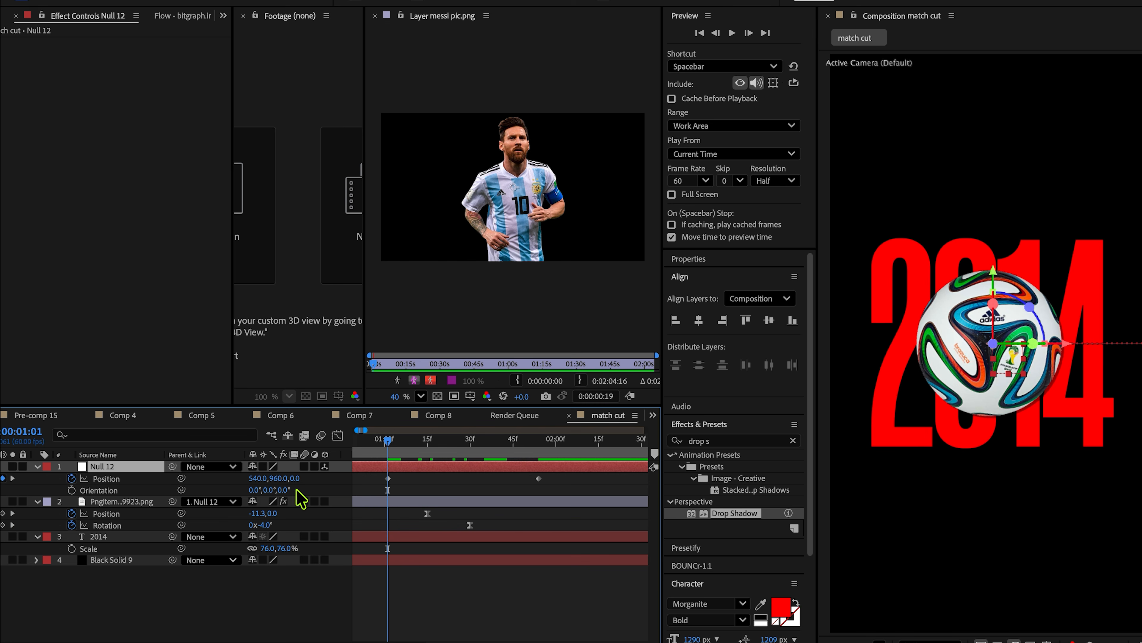
# Step: Switch the null back to 2D and keyframe its rotation from 0° at 0:01:01 to 122° at 0:01:30
pyautogui.click(325, 466)
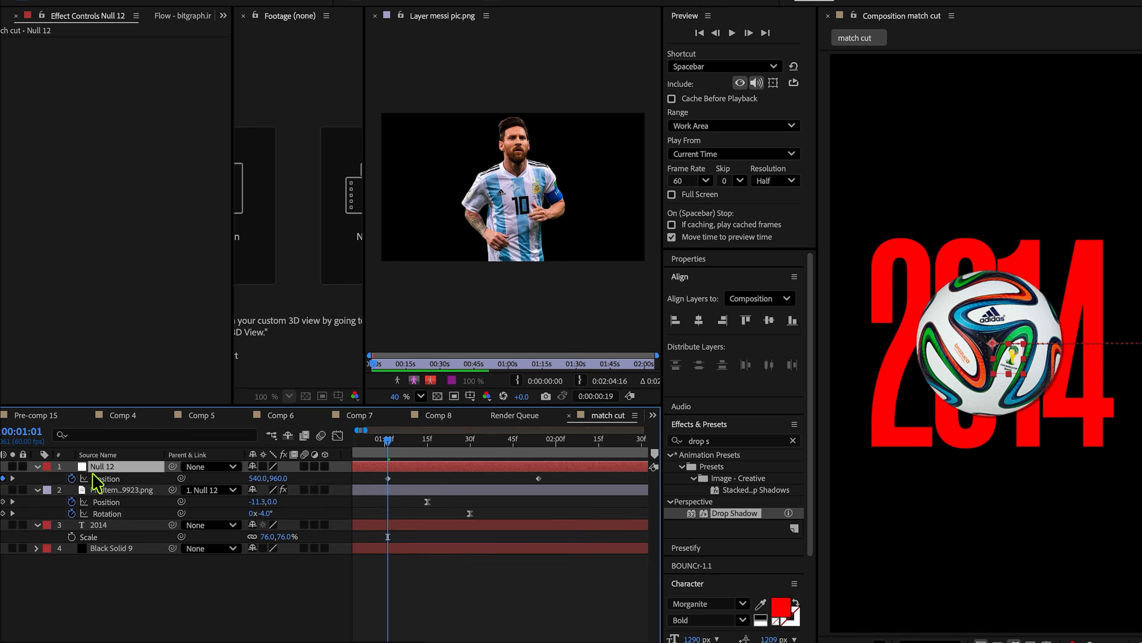
pyautogui.click(71, 478)
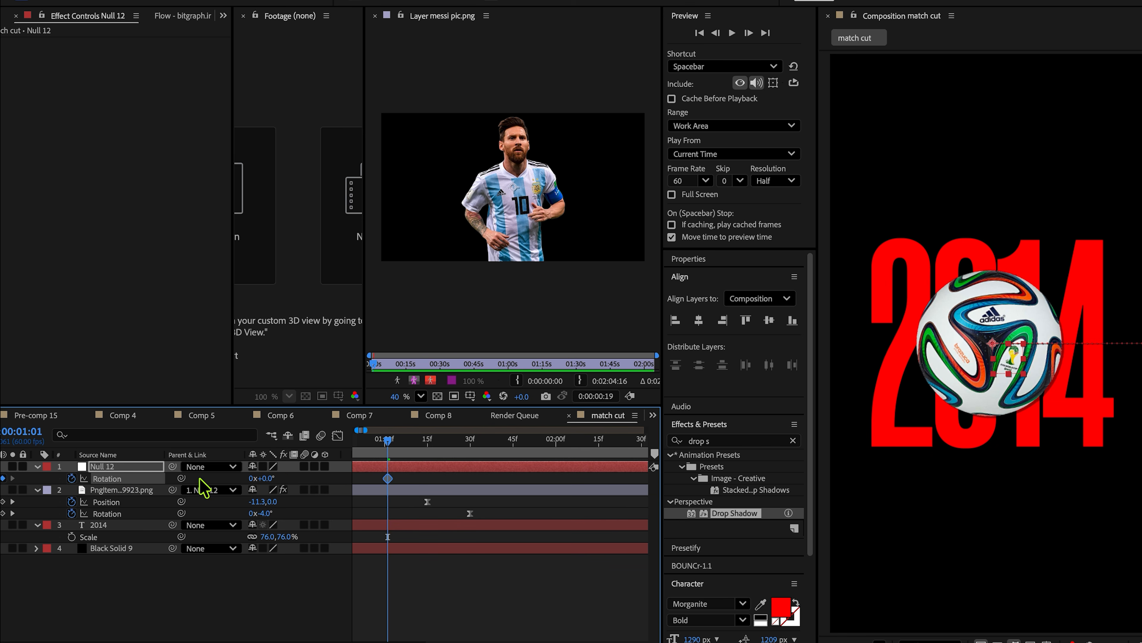
pyautogui.press('u')
pyautogui.moveTo(415, 447); pyautogui.dragTo(470, 445)
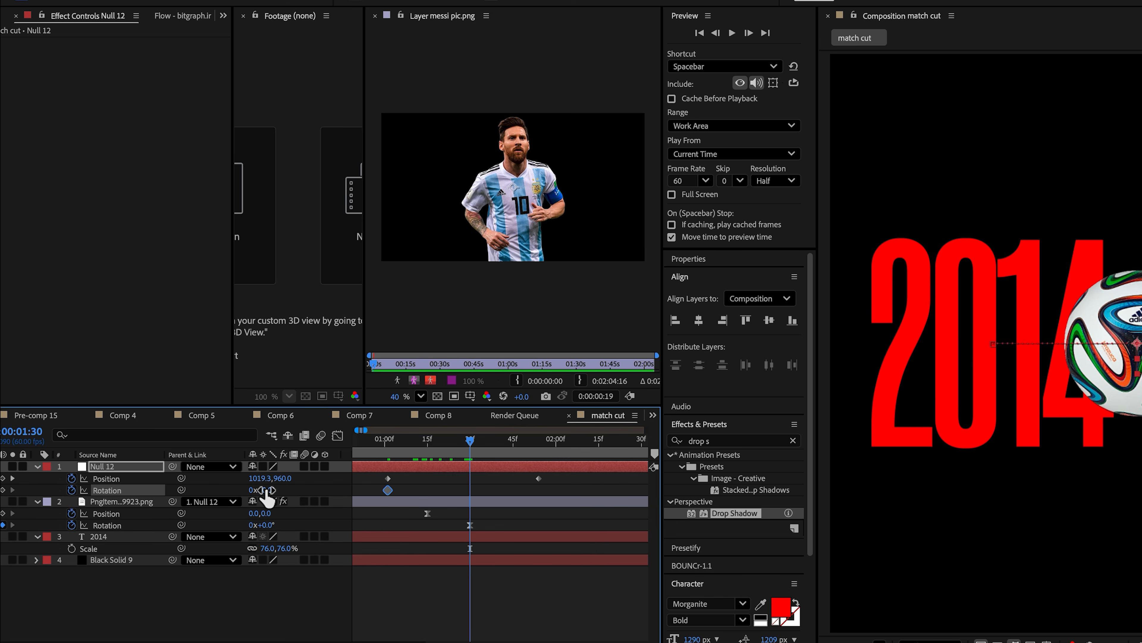
pyautogui.moveTo(268, 493); pyautogui.dragTo(322, 495)
# Step: Align the null's last rotation keyframe with its last position keyframe and apply the cubic Flow easing to both properties' keyframes
pyautogui.click(470, 499)
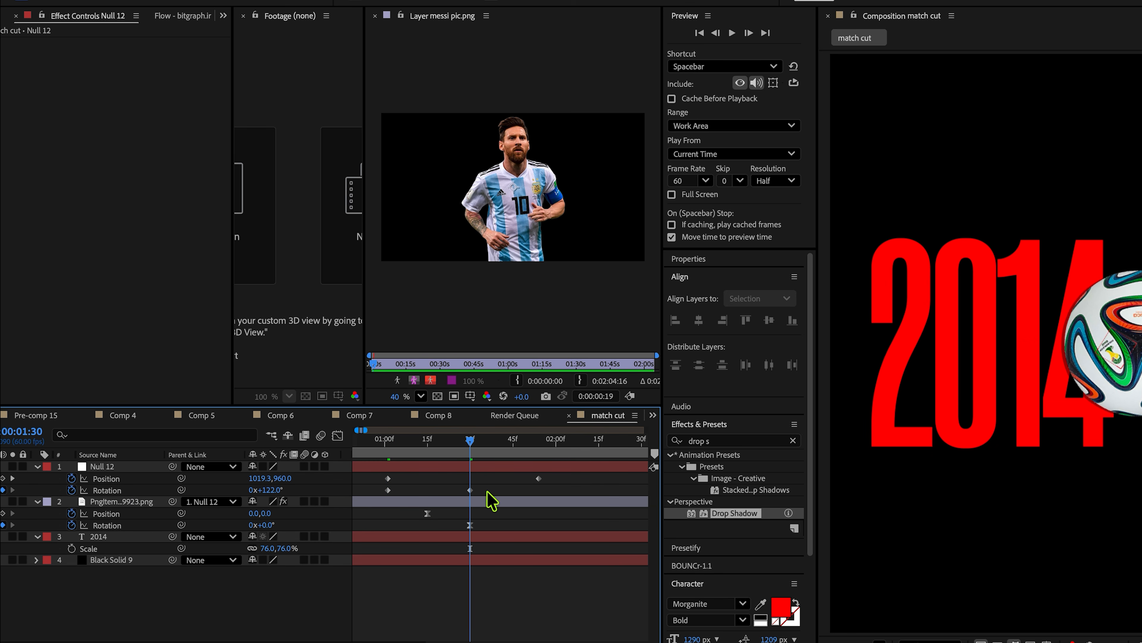
pyautogui.moveTo(470, 490); pyautogui.dragTo(361, 496)
pyautogui.click(182, 16)
pyautogui.click(166, 227)
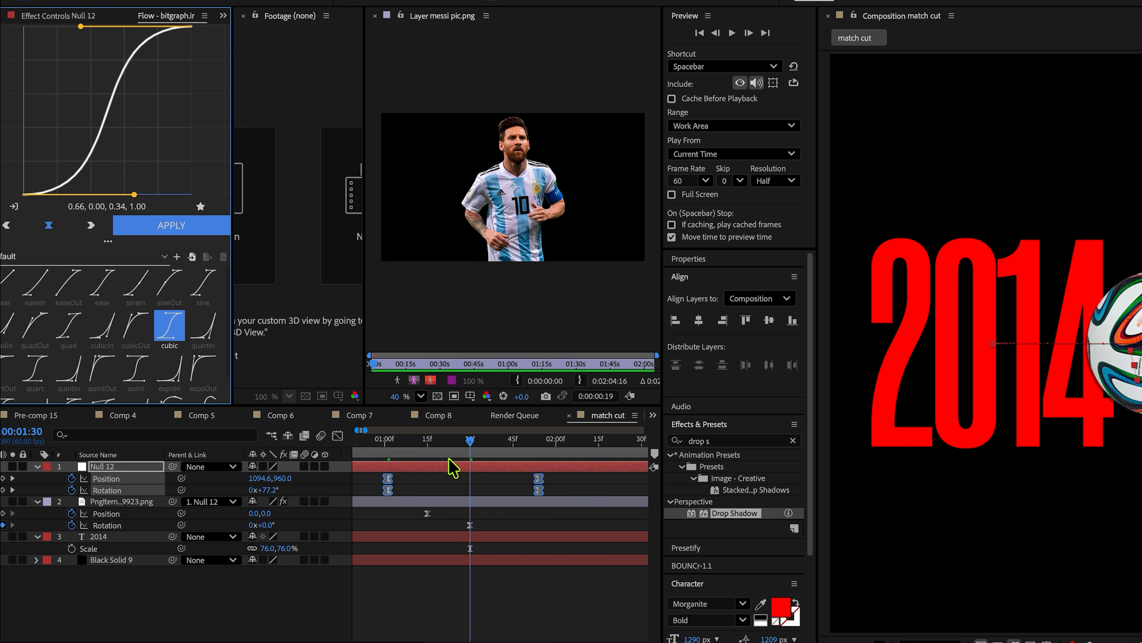
# Step: Play back the ball's roll-in and roll-out from the start of the composition
pyautogui.click(455, 481)
pyautogui.moveTo(470, 441); pyautogui.dragTo(318, 463)
pyautogui.press('space')
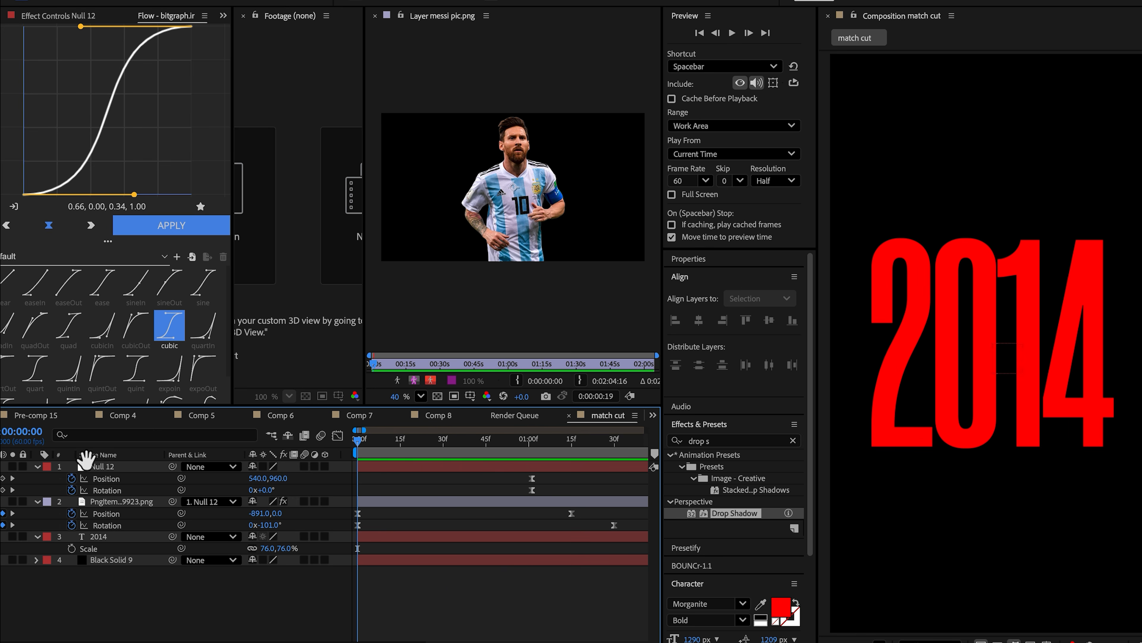
pyautogui.press('space')
pyautogui.click(544, 468)
pyautogui.scroll(-6, 504, 484)
pyautogui.press('space')
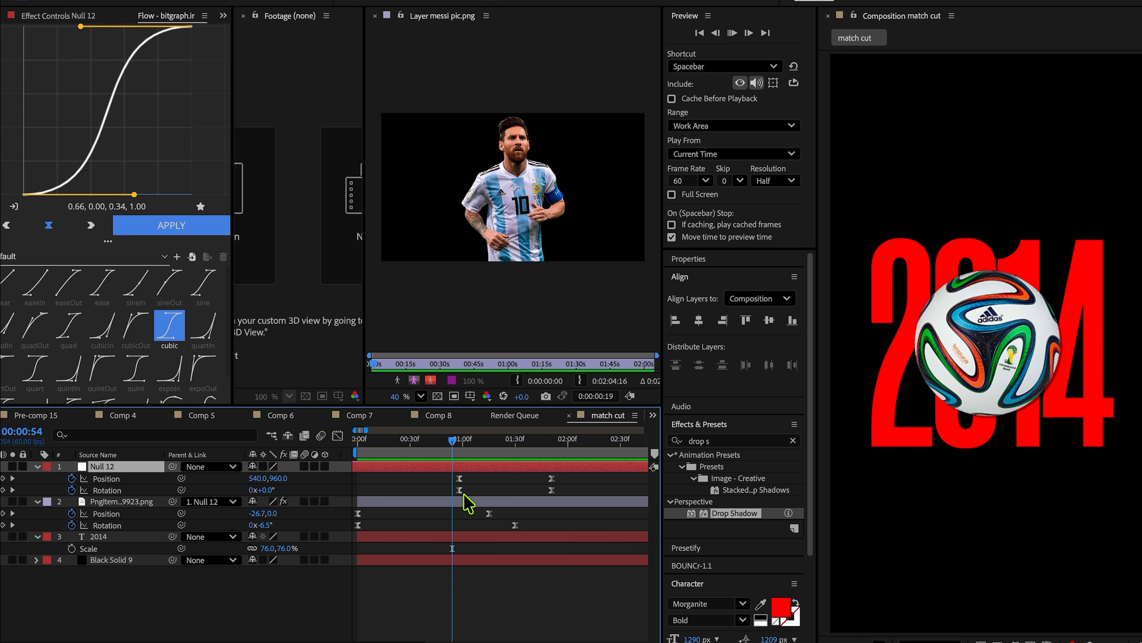
pyautogui.press('space')
pyautogui.scroll(4, 379, 470)
pyautogui.click(541, 490)
# Step: Split the ball and null layers at 0:01:37 and delete their later parts
pyautogui.click(558, 443)
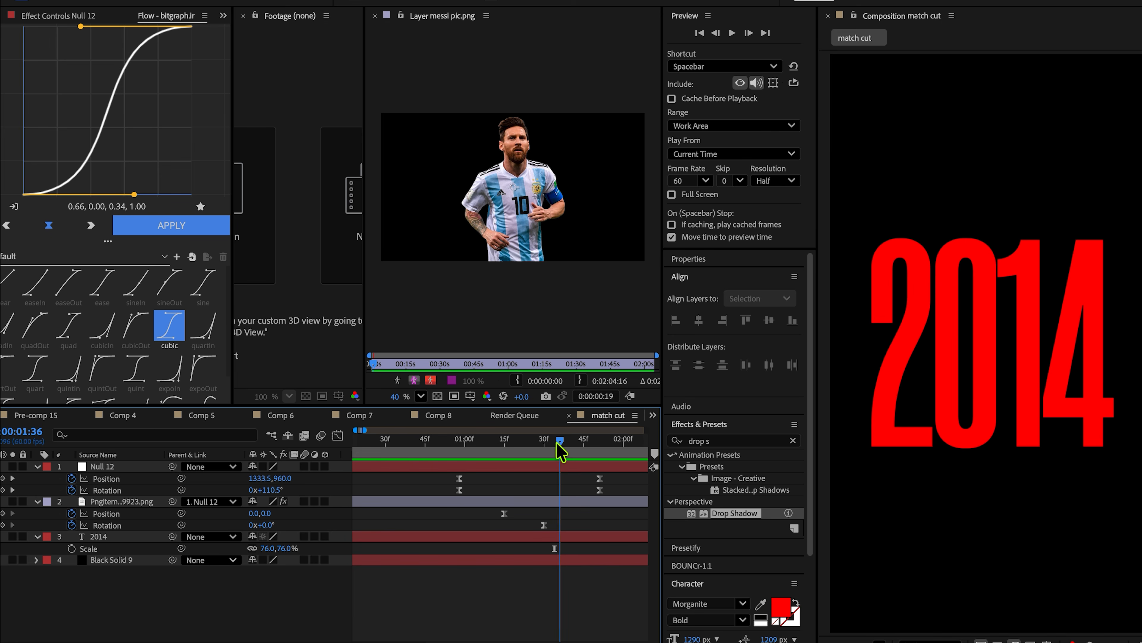
pyautogui.click(563, 560)
pyautogui.click(578, 501)
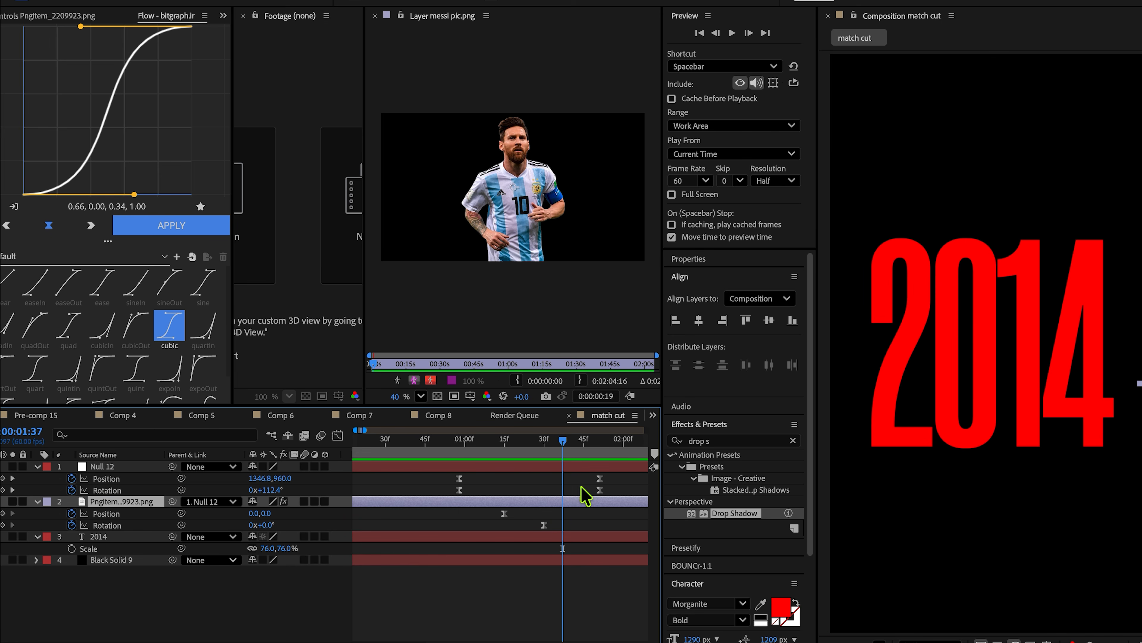
pyautogui.keyDown('shift'); pyautogui.click(581, 467); pyautogui.keyUp('shift')
pyautogui.hotkey('ctrl', 'shift', 'd')
pyautogui.press('Delete')
# Step: Split the 2014 title and the black background solid at 0:01:37
pyautogui.click(592, 538)
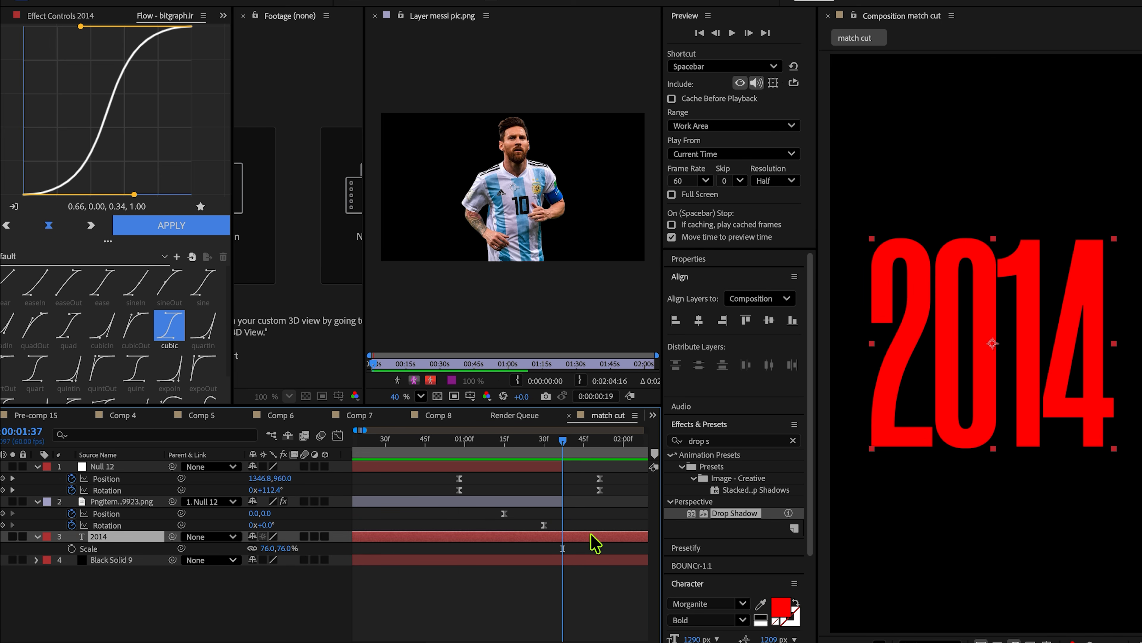
pyautogui.hotkey('ctrl', 'shift', 'd')
pyautogui.click(573, 569)
pyautogui.hotkey('ctrl', 'shift', 'd')
pyautogui.click(579, 584)
pyautogui.click(584, 571)
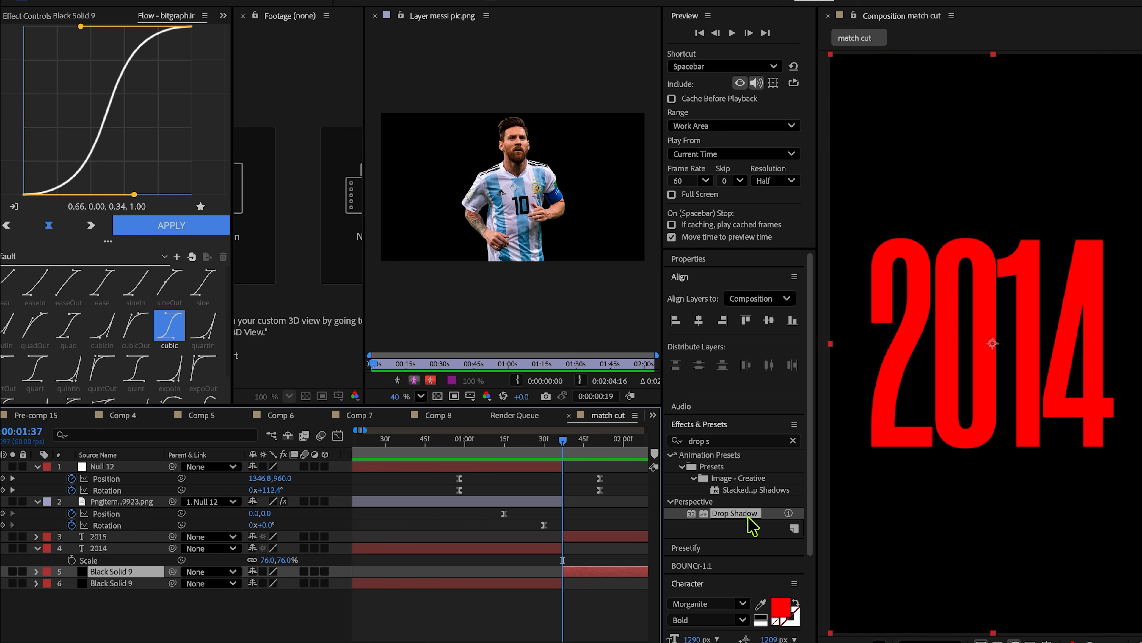
# Step: Apply the Fill effect to the later part of the background solid and set its color to white
pyautogui.click(711, 440)
pyautogui.write('fill')
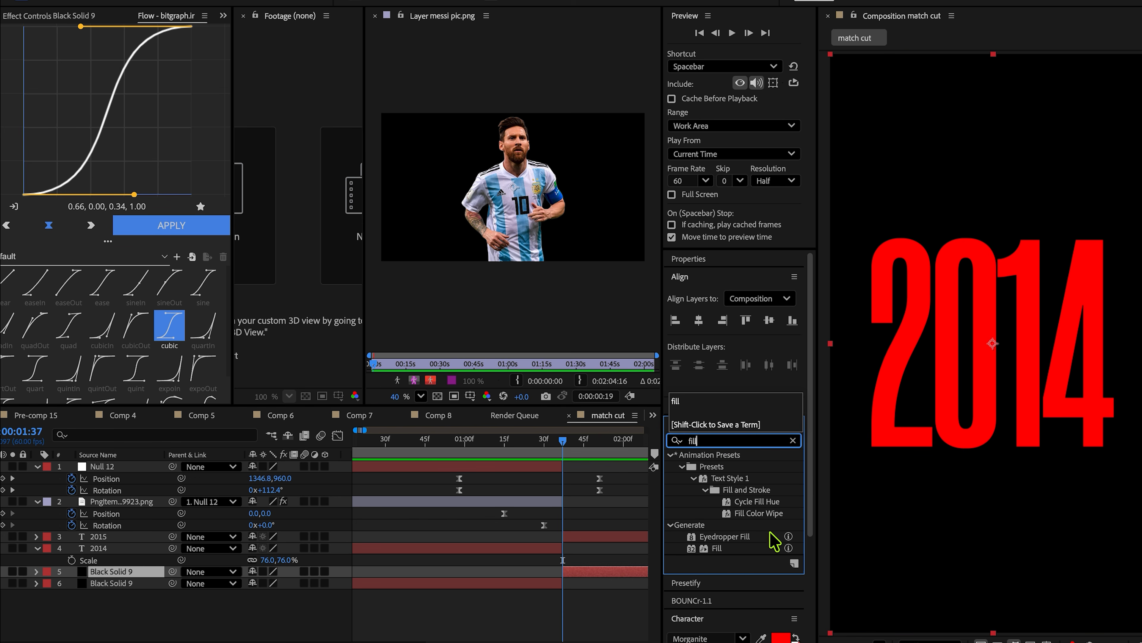
pyautogui.doubleClick(716, 548)
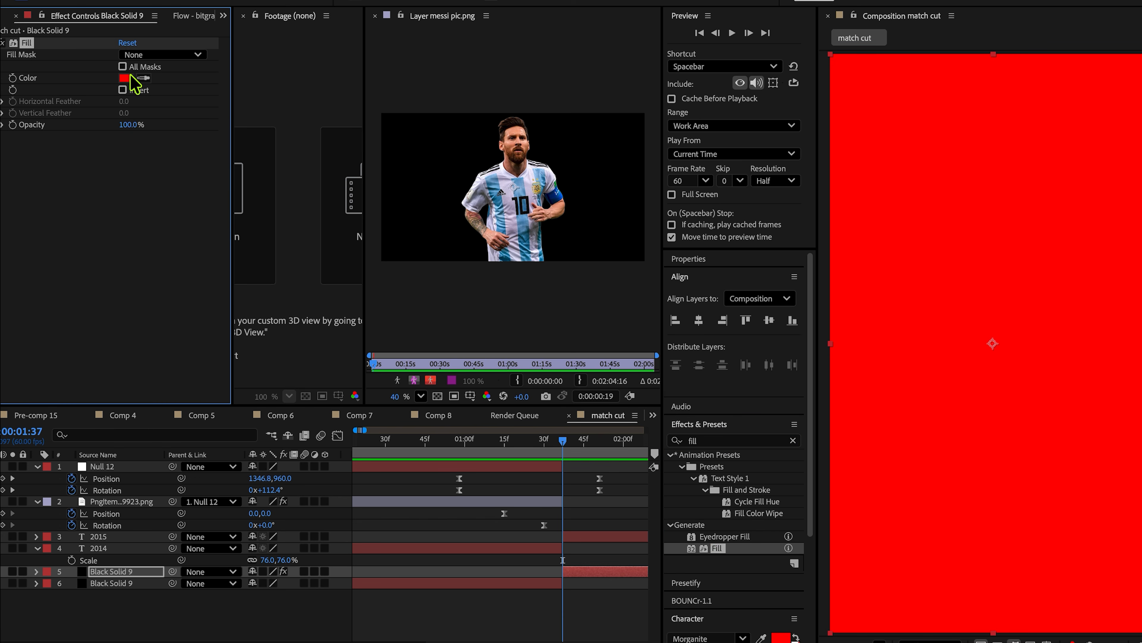
pyautogui.click(125, 77)
pyautogui.click(421, 233)
pyautogui.click(719, 236)
# Step: Recolor the later title layer's text to a near-black grey
pyautogui.click(620, 539)
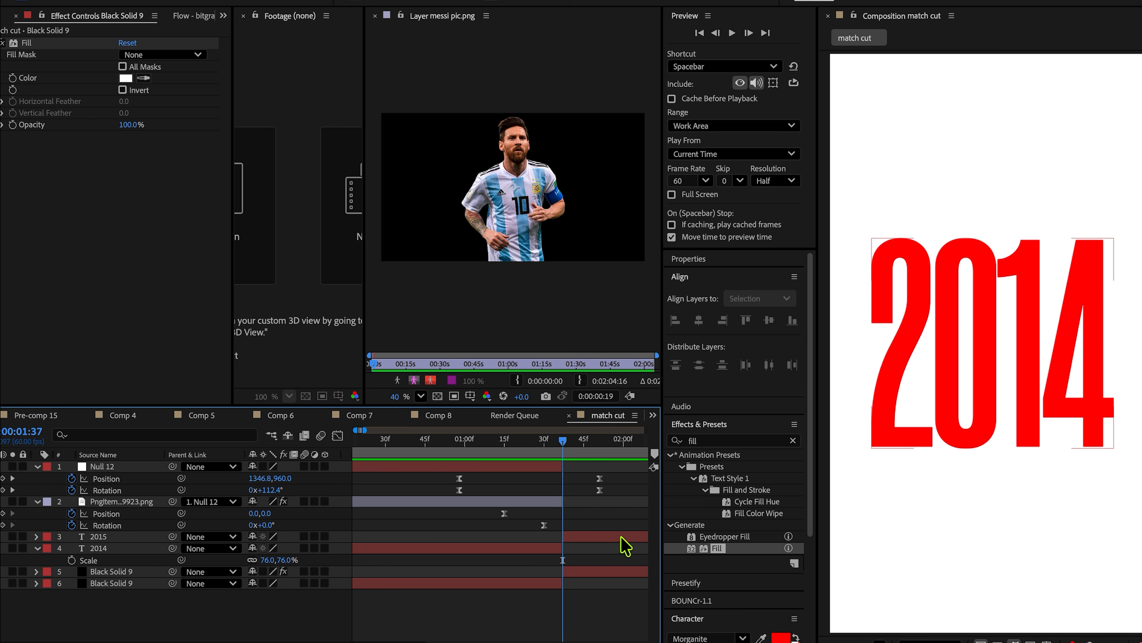
pyautogui.click(783, 636)
pyautogui.click(431, 399)
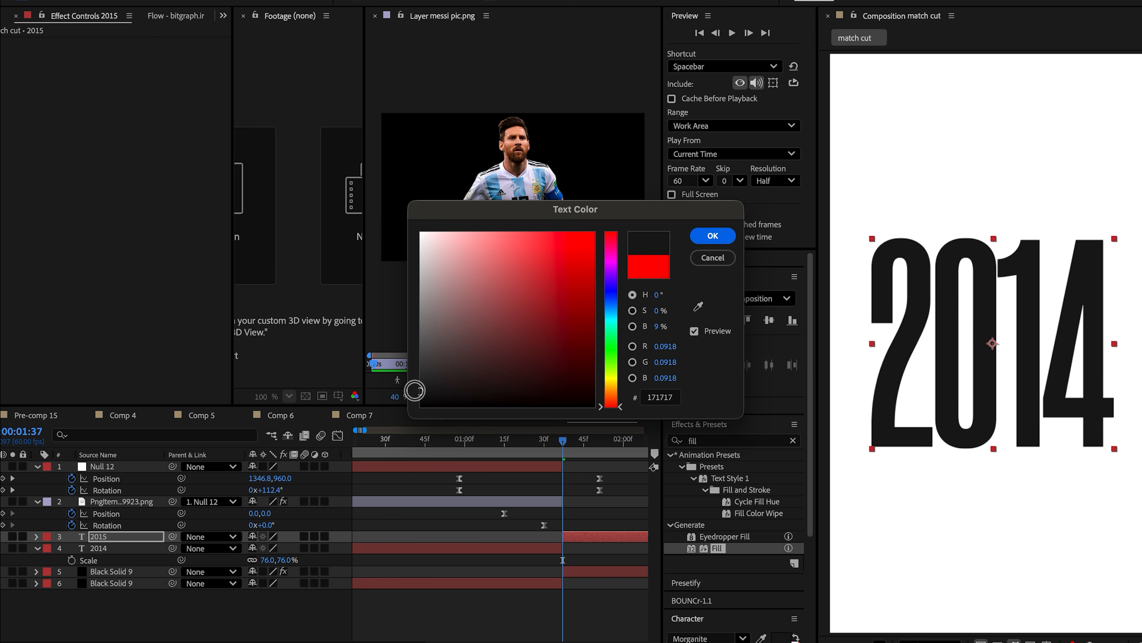
pyautogui.moveTo(419, 391); pyautogui.dragTo(419, 388)
pyautogui.click(720, 237)
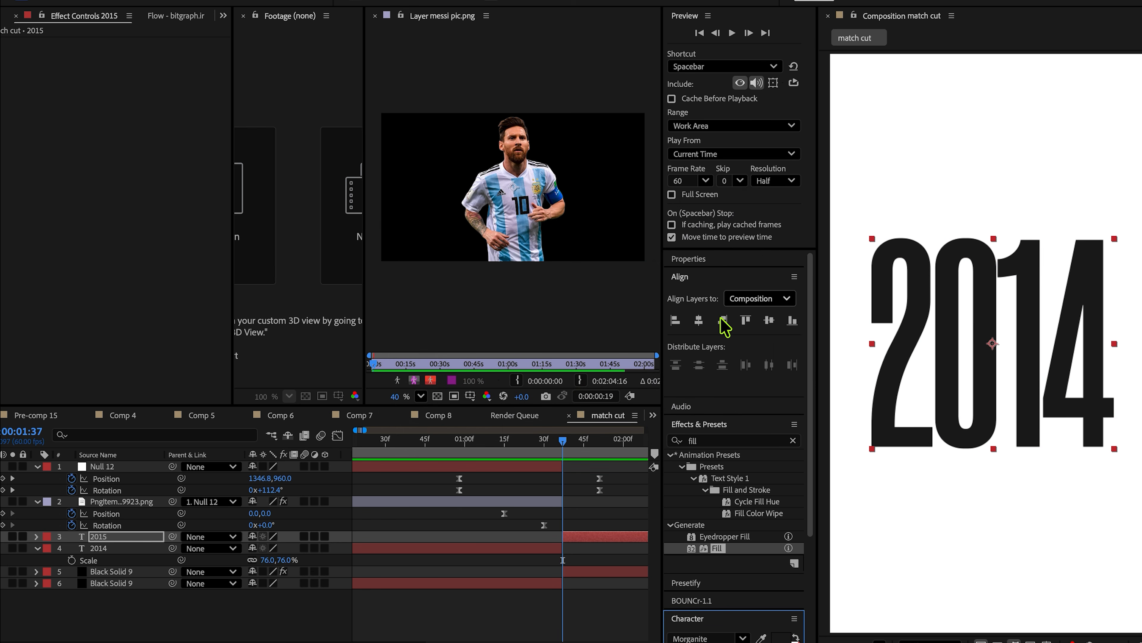
# Step: Change the later title's text to 2018 and center it horizontally in the composition
pyautogui.click(549, 540)
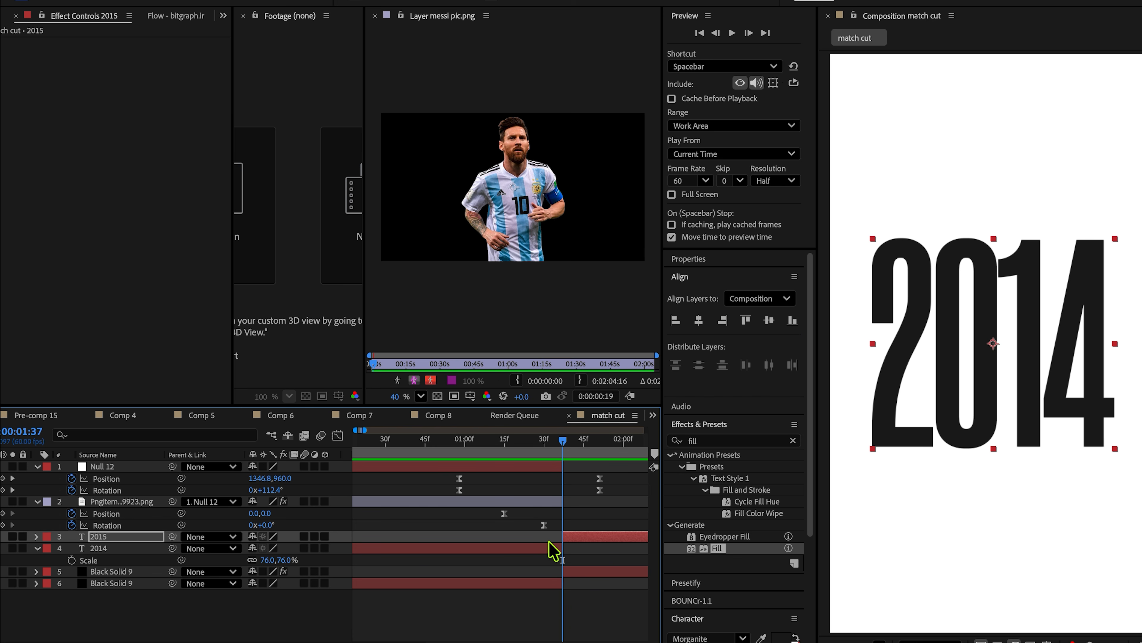
pyautogui.doubleClick(1063, 388)
pyautogui.click(1105, 367)
pyautogui.press('BackSpace')
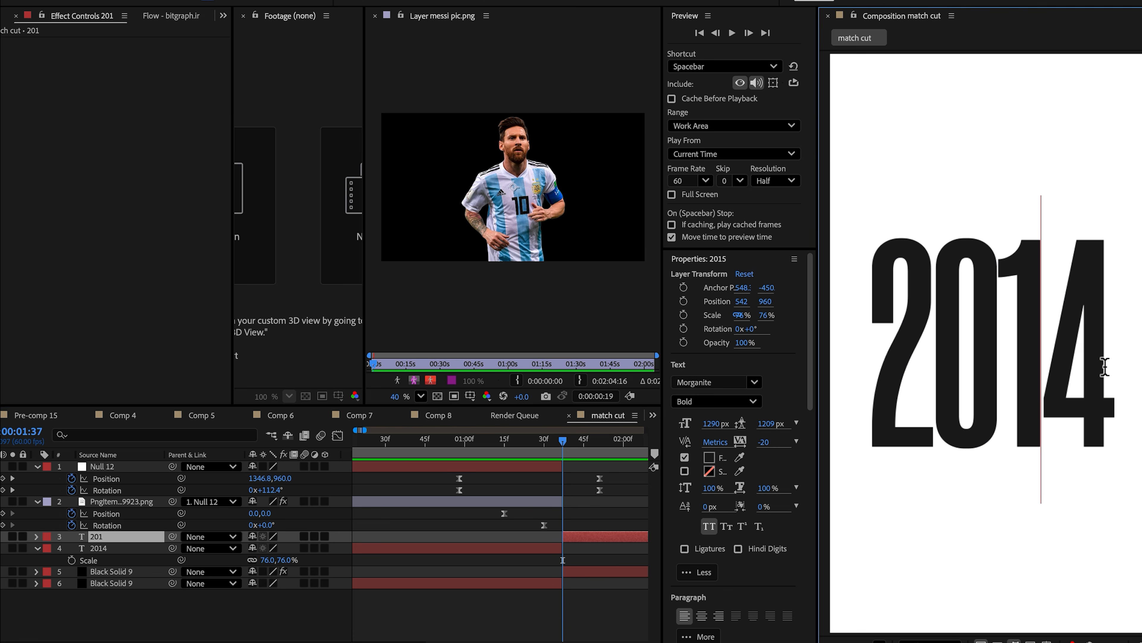
pyautogui.write('8')
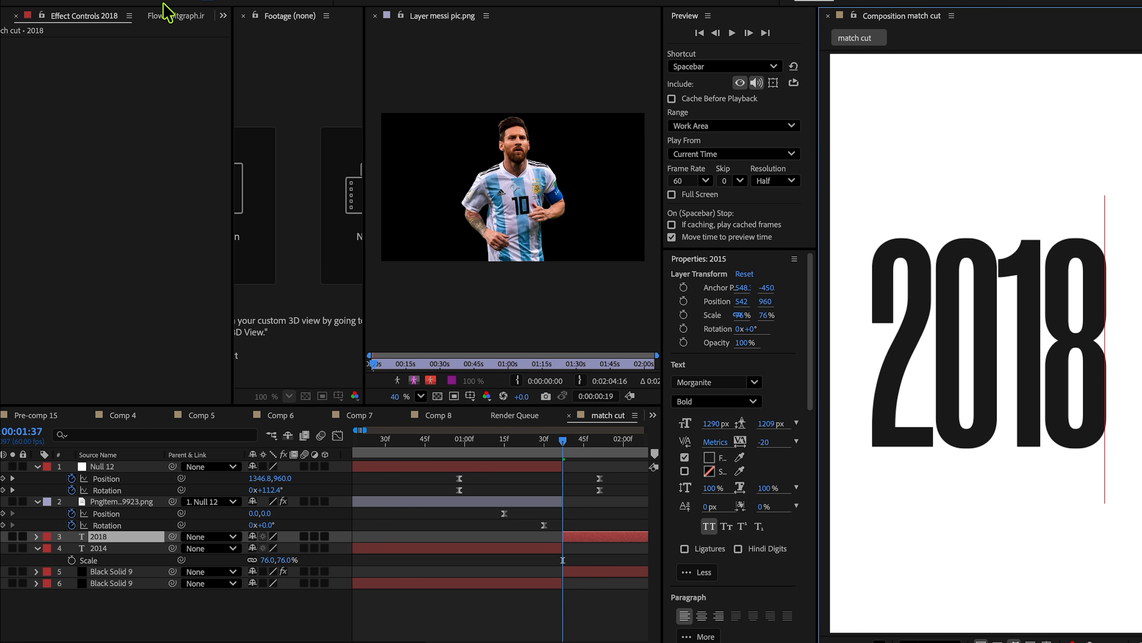
pyautogui.press('Escape')
pyautogui.click(700, 261)
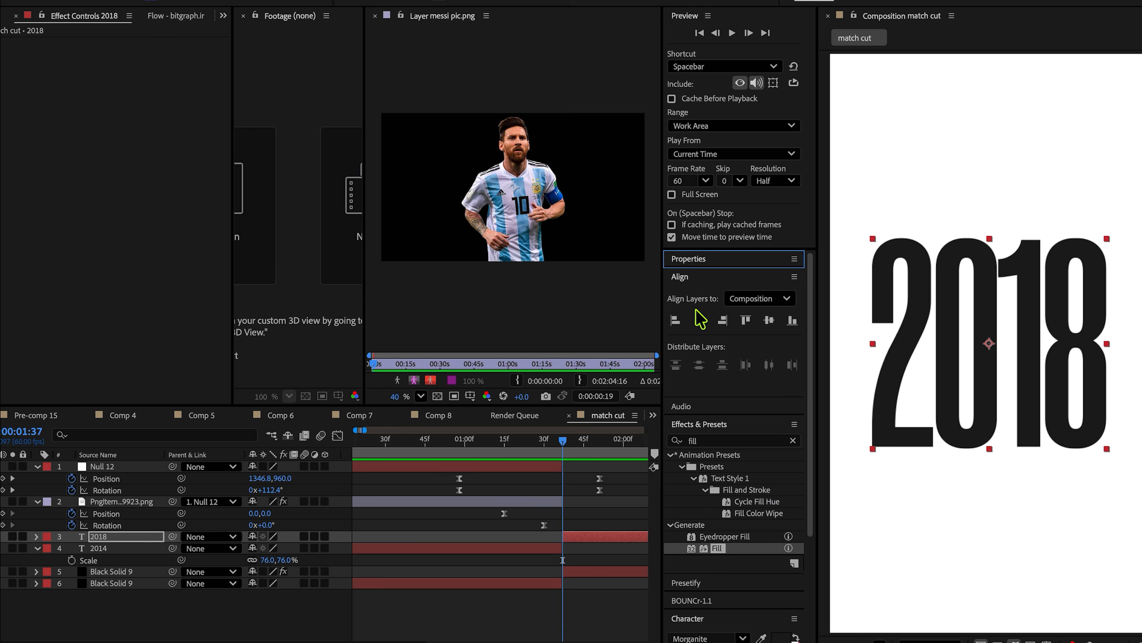
# Step: Shift the null layer a few frames later in time and play back the cut between the two titles
pyautogui.moveTo(562, 443); pyautogui.dragTo(425, 454)
pyautogui.press('space')
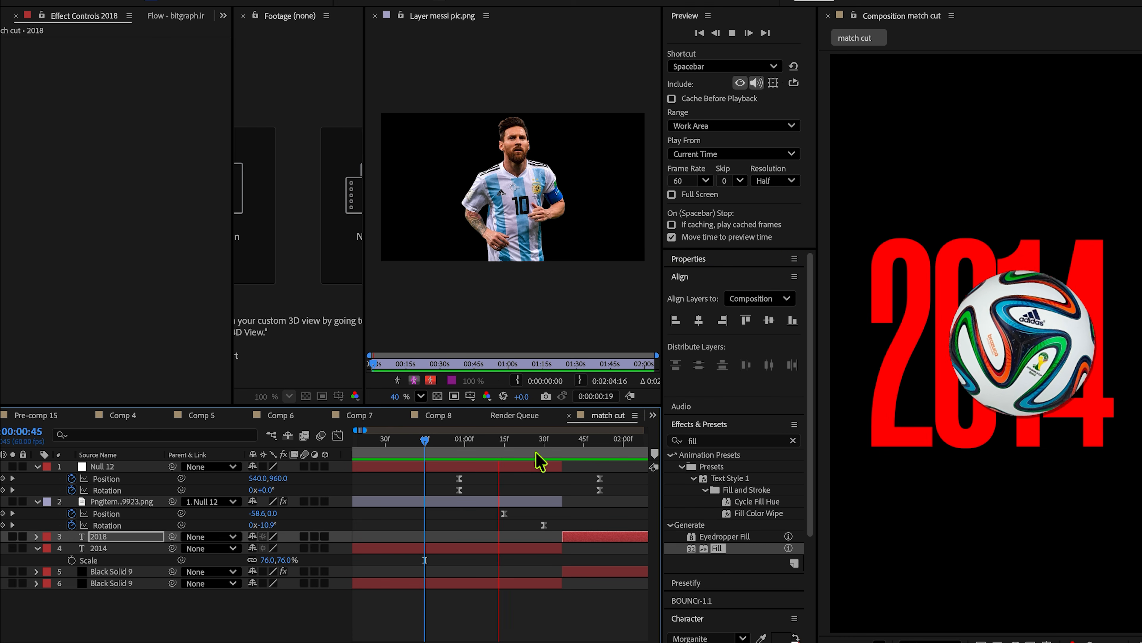
pyautogui.press('space')
pyautogui.moveTo(506, 465); pyautogui.dragTo(521, 465)
pyautogui.press('Home')
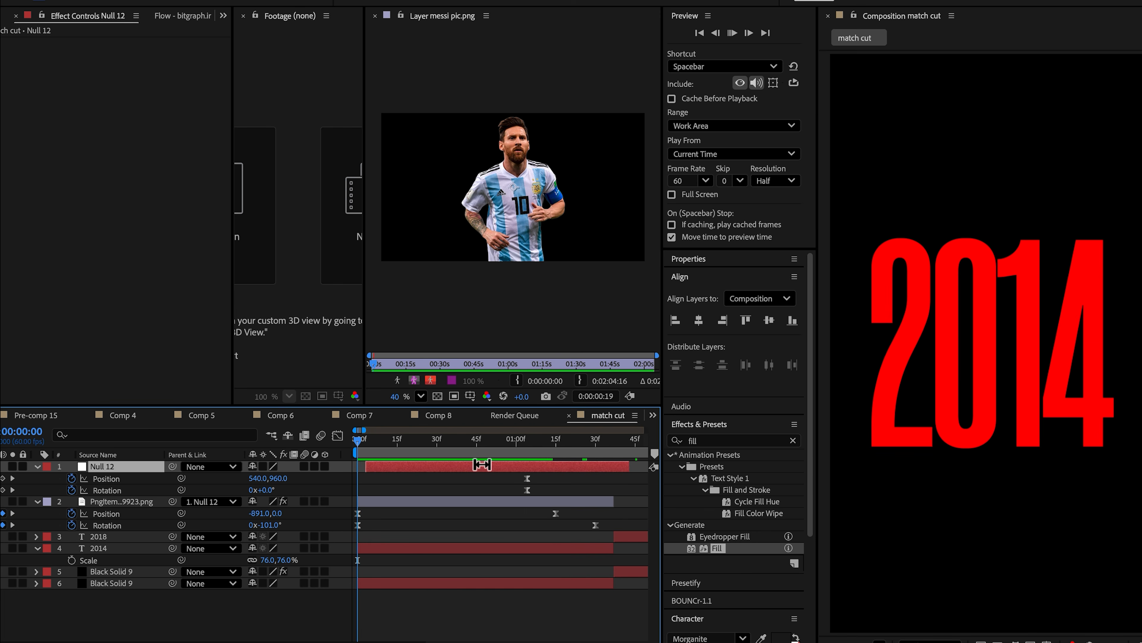
pyautogui.press('space')
pyautogui.press('-')
pyautogui.press('-')
pyautogui.press('space')
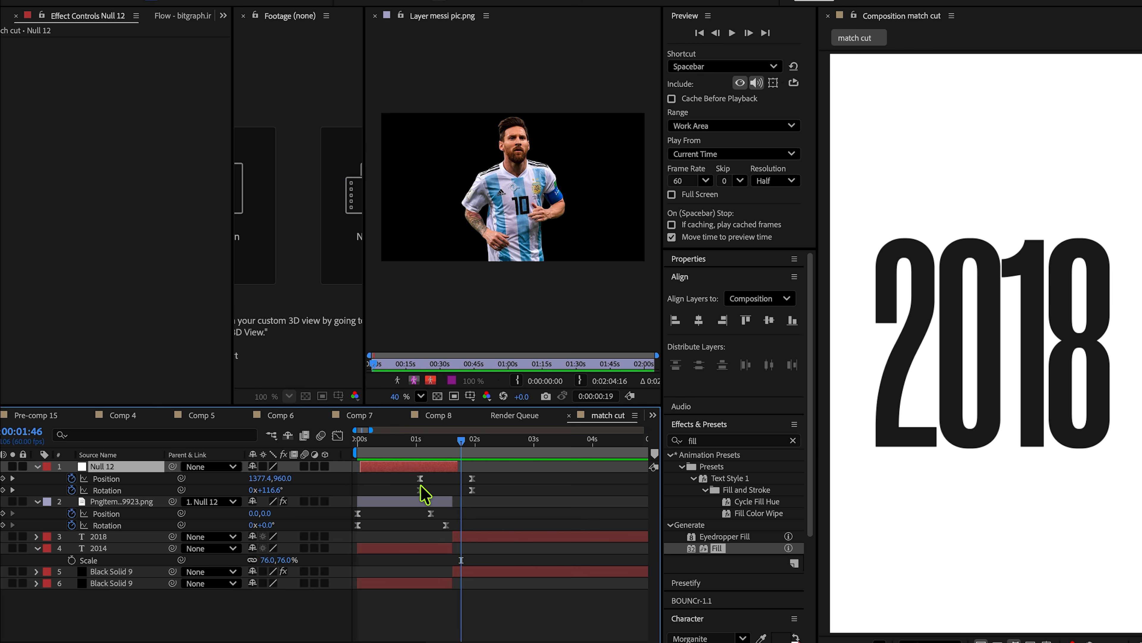
# Step: Trim the end of the null layer to 0:01:37, level with the first ball layer's end
pyautogui.press('=')
pyautogui.press('=')
pyautogui.moveTo(584, 440); pyautogui.dragTo(549, 471)
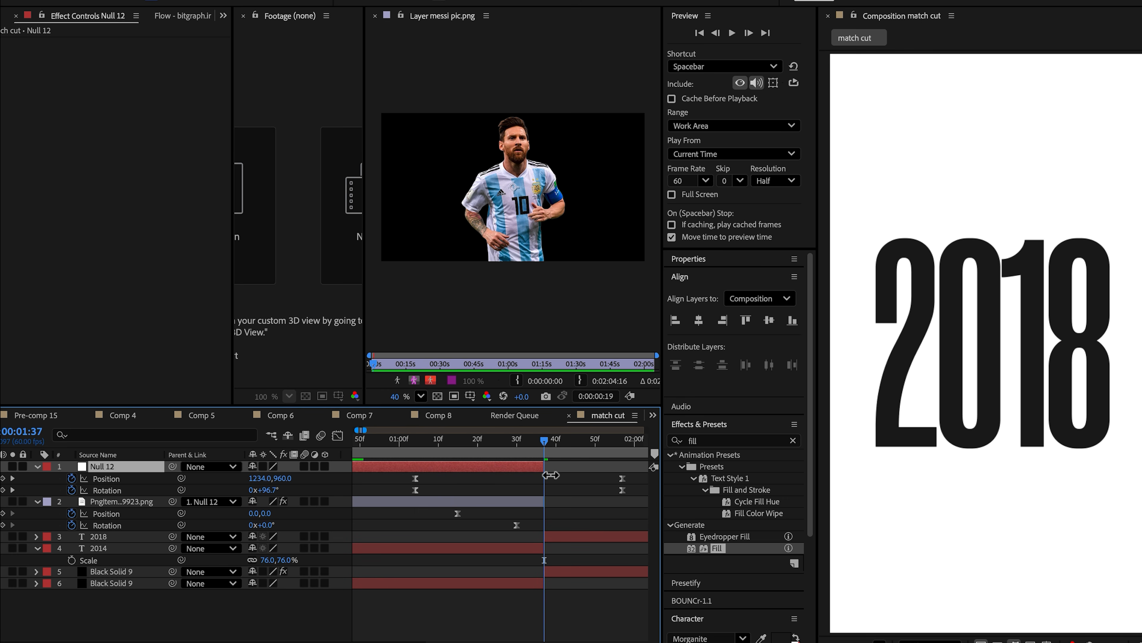
pyautogui.press('F2')
# Step: Add PngItem_289393.png from the project to the match cut timeline, directly above the first ball layer
pyautogui.click(224, 15)
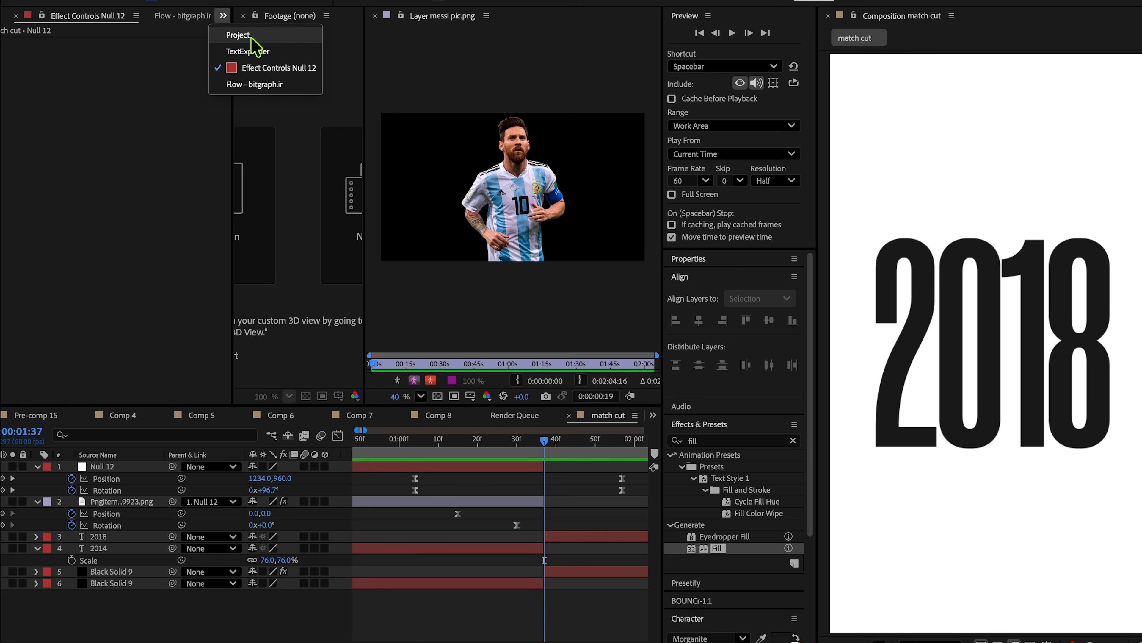
pyautogui.click(236, 31)
pyautogui.moveTo(72, 165); pyautogui.dragTo(148, 501)
pyautogui.press('s')
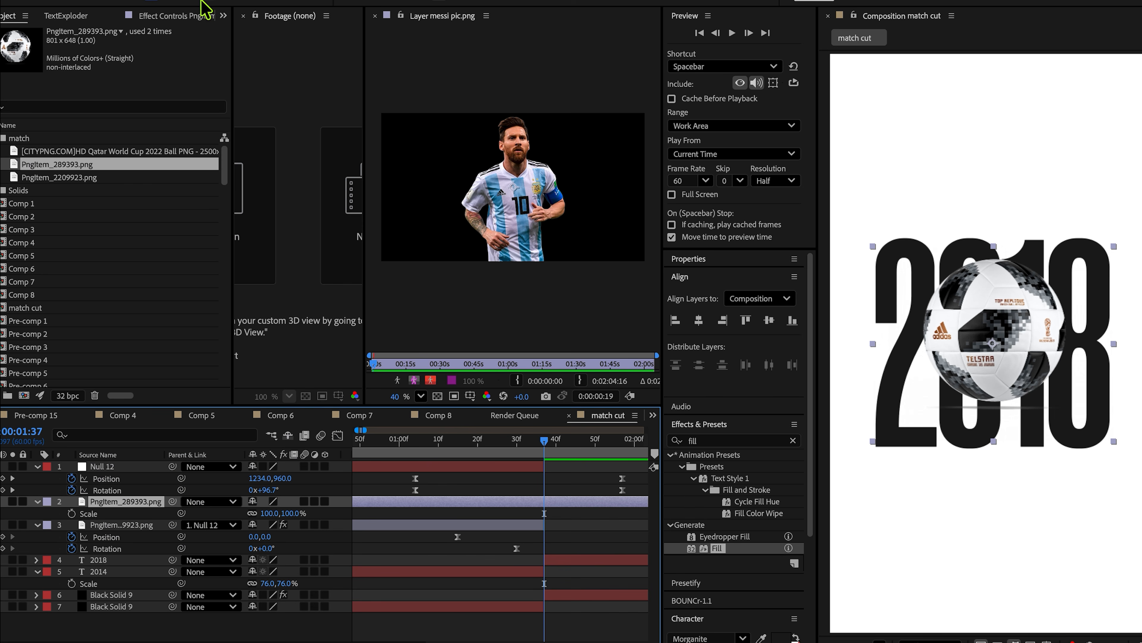
# Step: Draw a closed Pen tool mask around the new ball, passing tightly beneath it to cut off the image's ground shadow
pyautogui.press('g')
pyautogui.click(944, 393)
pyautogui.click(881, 306)
pyautogui.click(918, 236)
pyautogui.click(1055, 236)
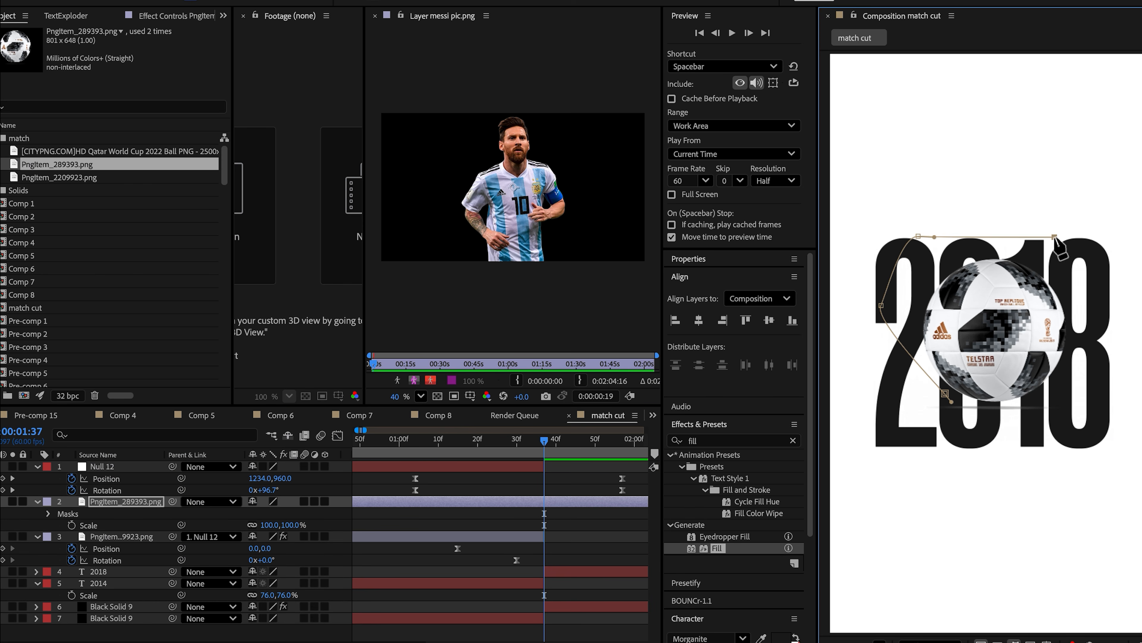
pyautogui.click(1103, 299)
pyautogui.click(1088, 345)
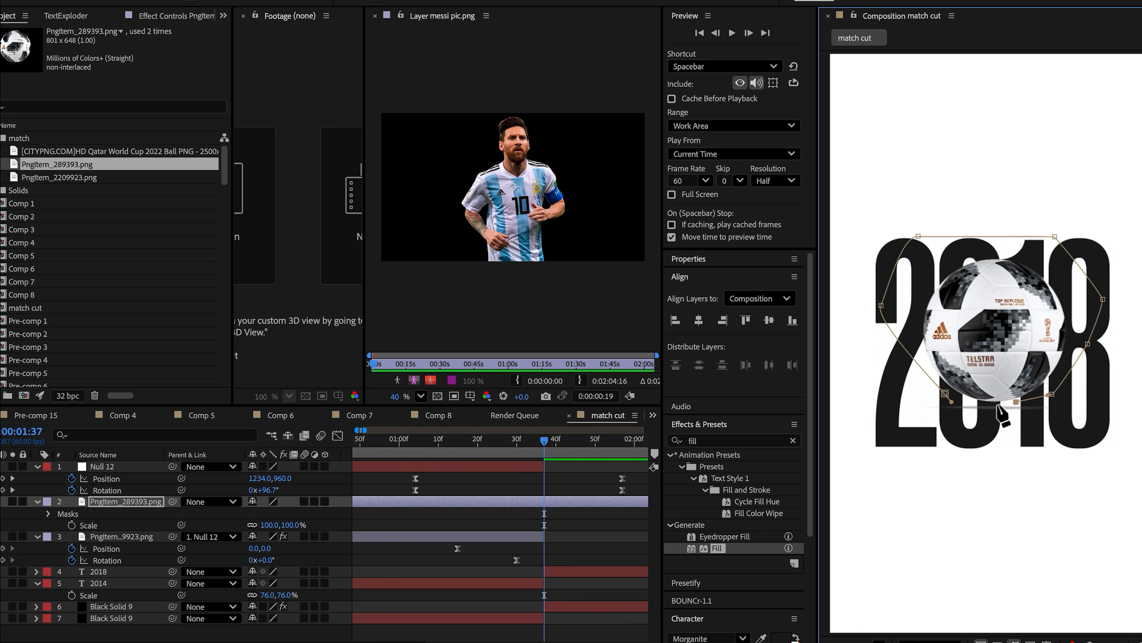
pyautogui.click(945, 393)
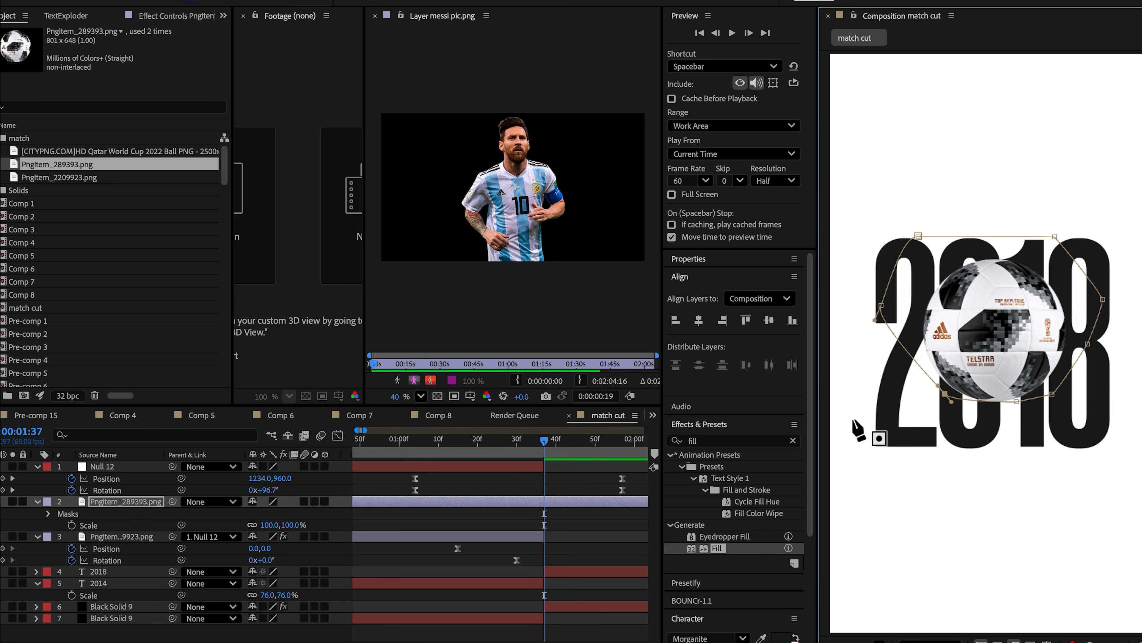
# Step: Trim the start of the PngItem_289393.png layer to 0:01:37
pyautogui.click(558, 502)
pyautogui.hotkey('alt', '[')
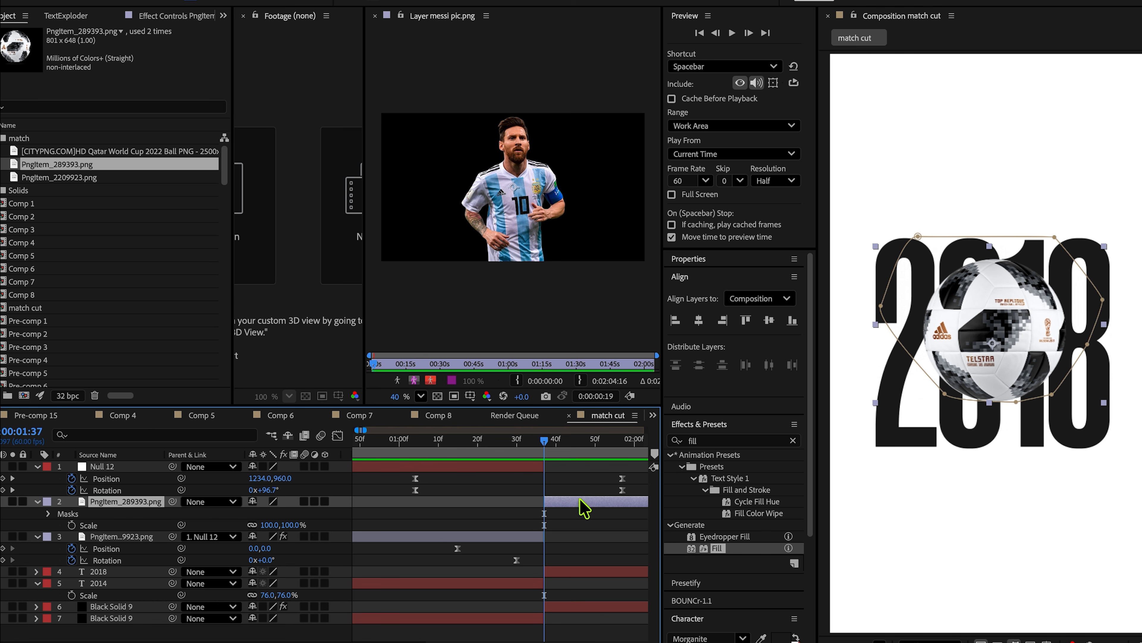
pyautogui.click(584, 515)
# Step: Copy the Drop Shadow effect from the first ball layer onto the PngItem_289393.png layer
pyautogui.click(518, 536)
pyautogui.click(135, 16)
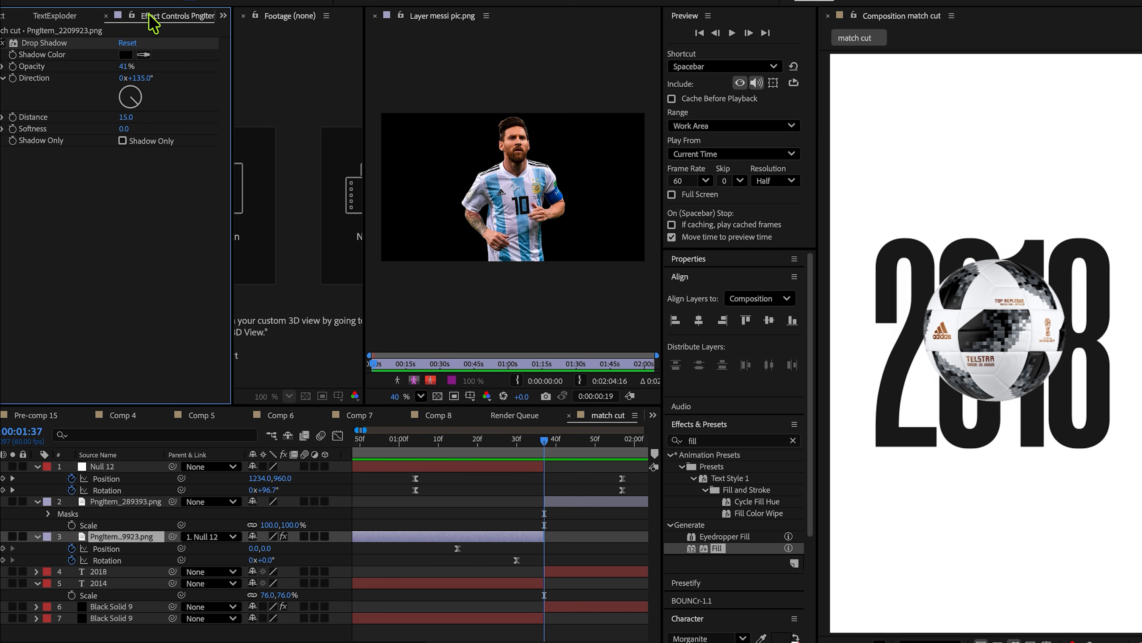
pyautogui.click(48, 44)
pyautogui.hotkey('ctrl', 'c')
pyautogui.click(630, 503)
pyautogui.hotkey('ctrl', 'v')
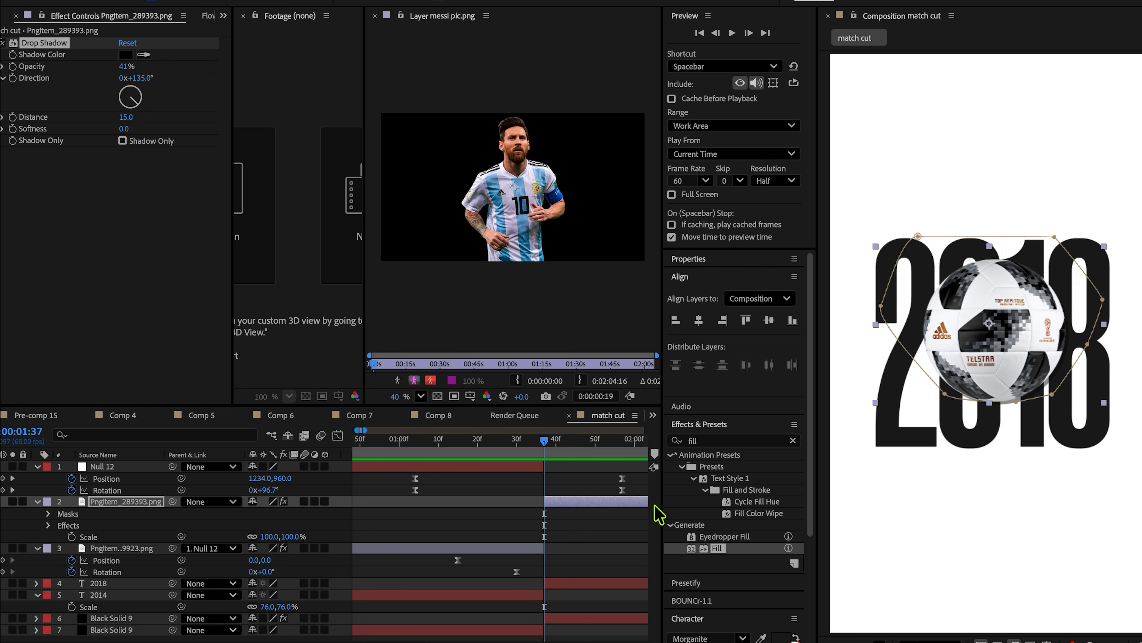
# Step: Move the new ball down over the middle of the 2018 title and set its scale to 105%
pyautogui.moveTo(1025, 345); pyautogui.dragTo(1019, 366)
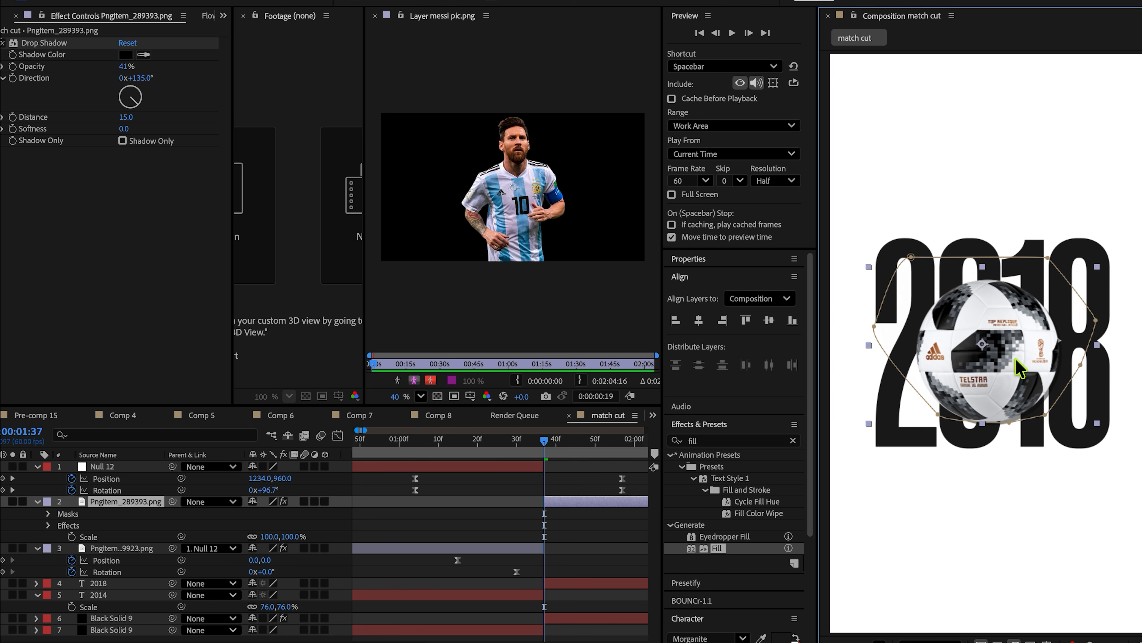
pyautogui.press('s')
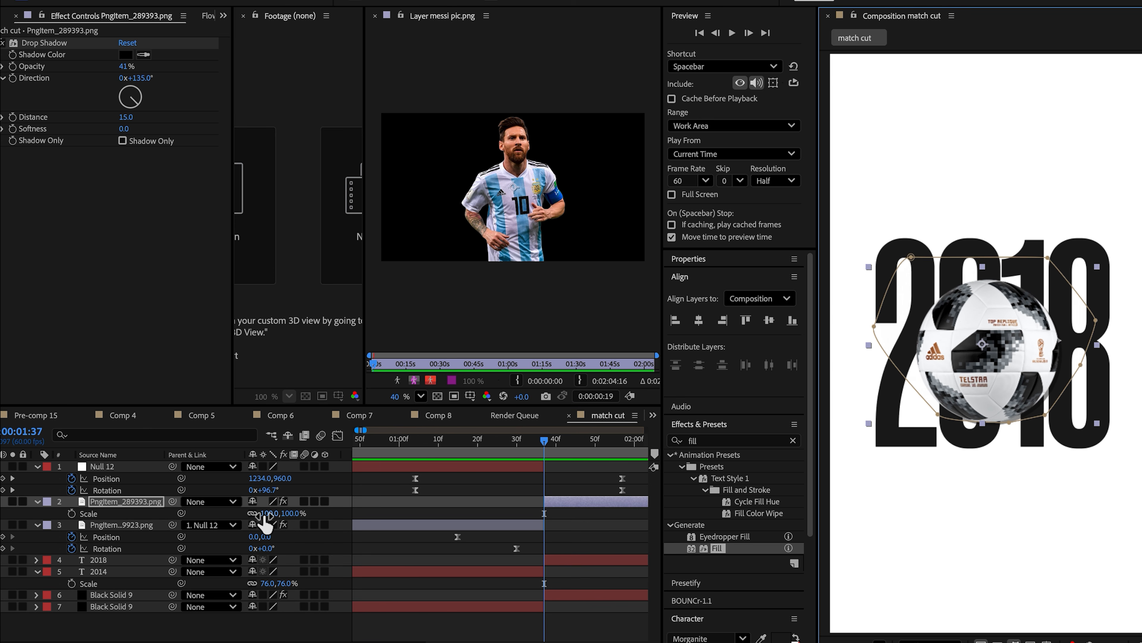
pyautogui.click(266, 514)
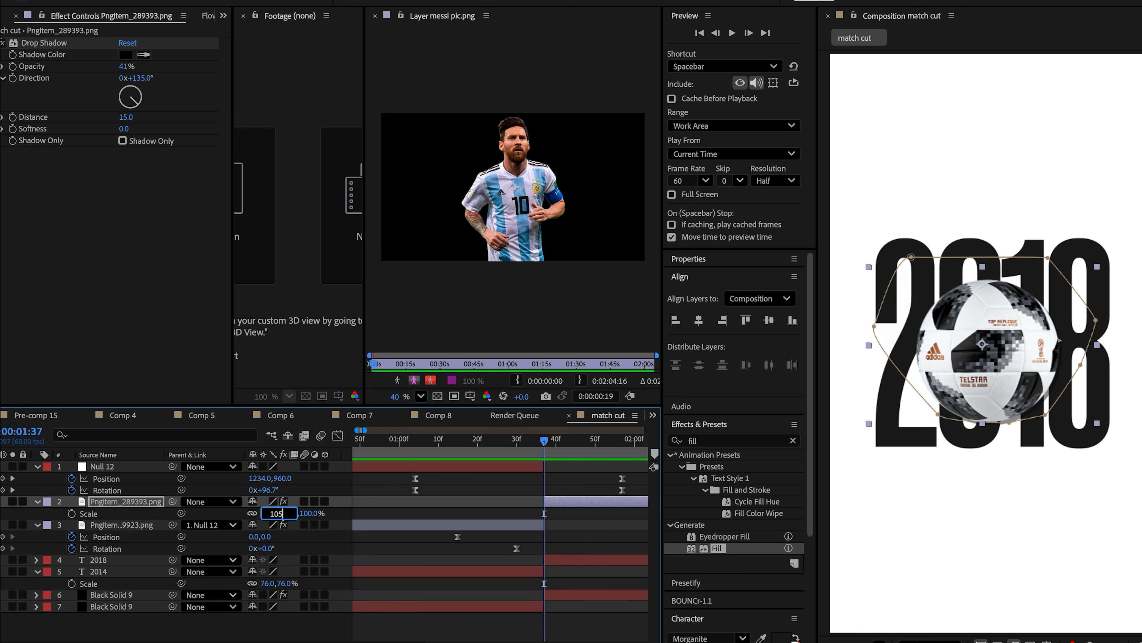
pyautogui.press('Return')
pyautogui.click(579, 530)
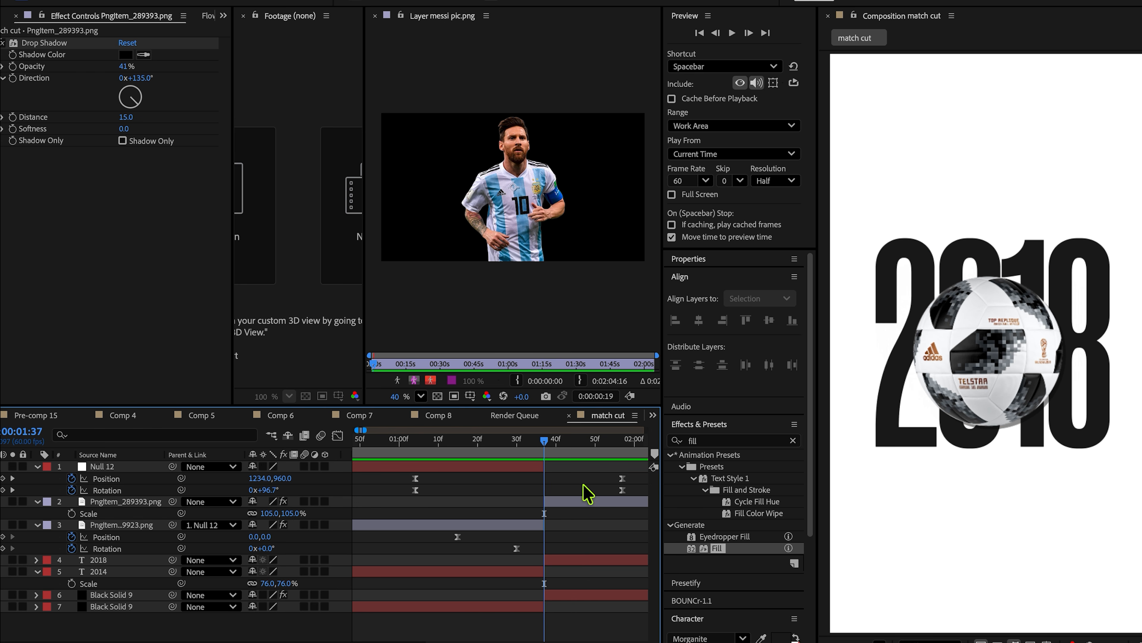
# Step: Keyframe the new ball's position from -594.5, 963.7 at 0:01:37 to 504.5, 963.7 shortly after 0:02:00
pyautogui.click(577, 505)
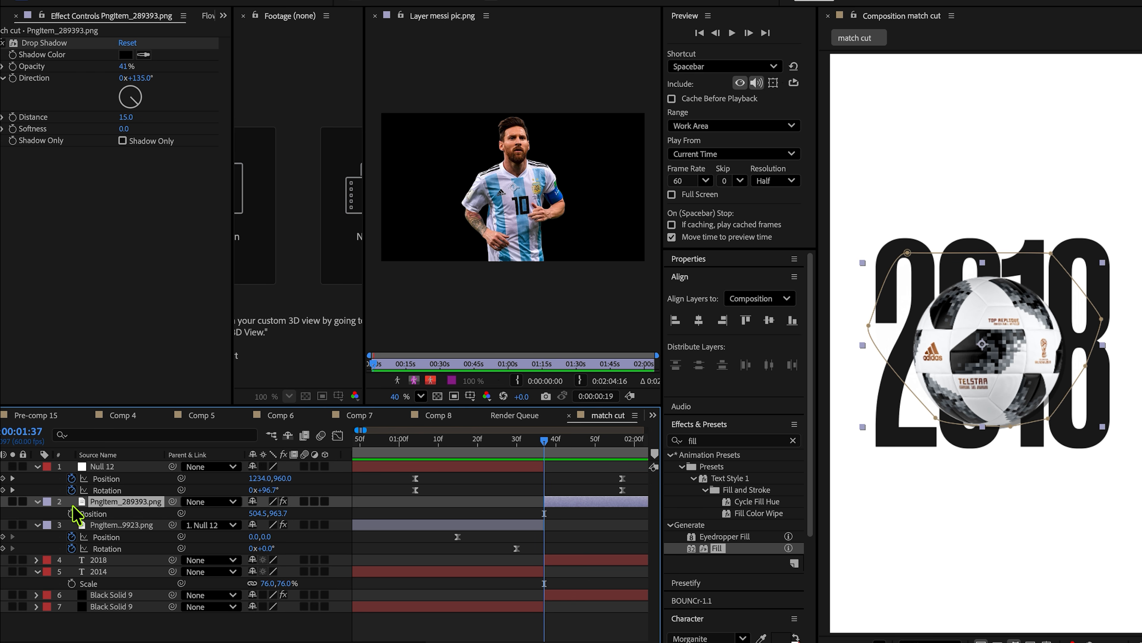
pyautogui.click(71, 514)
pyautogui.press('-')
pyautogui.moveTo(543, 514); pyautogui.dragTo(594, 513)
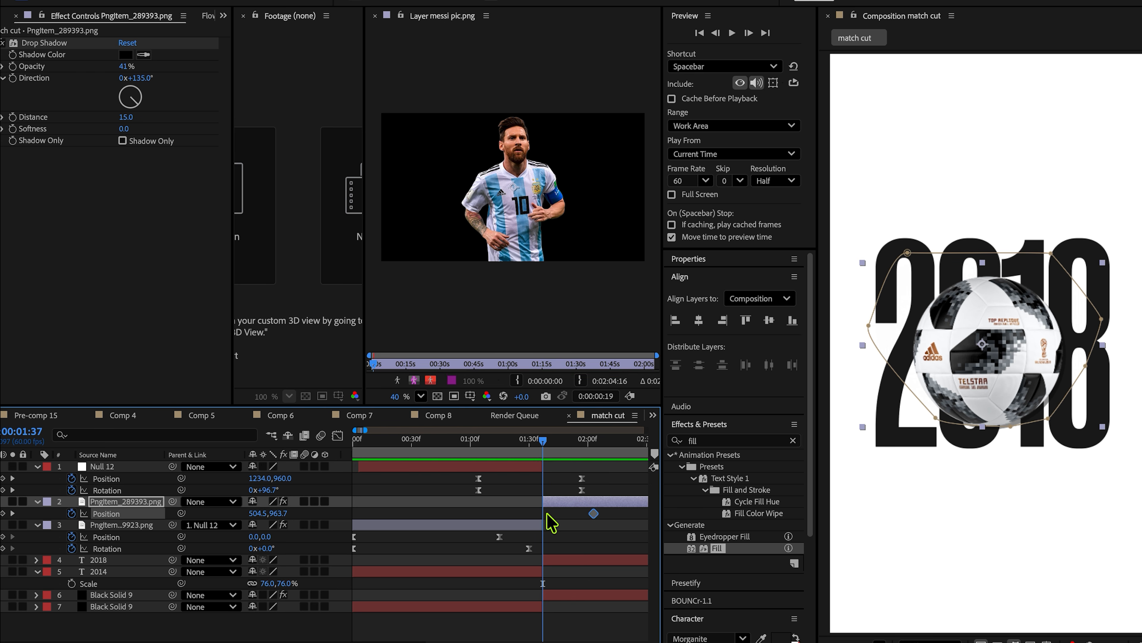
pyautogui.moveTo(258, 514); pyautogui.dragTo(221, 556)
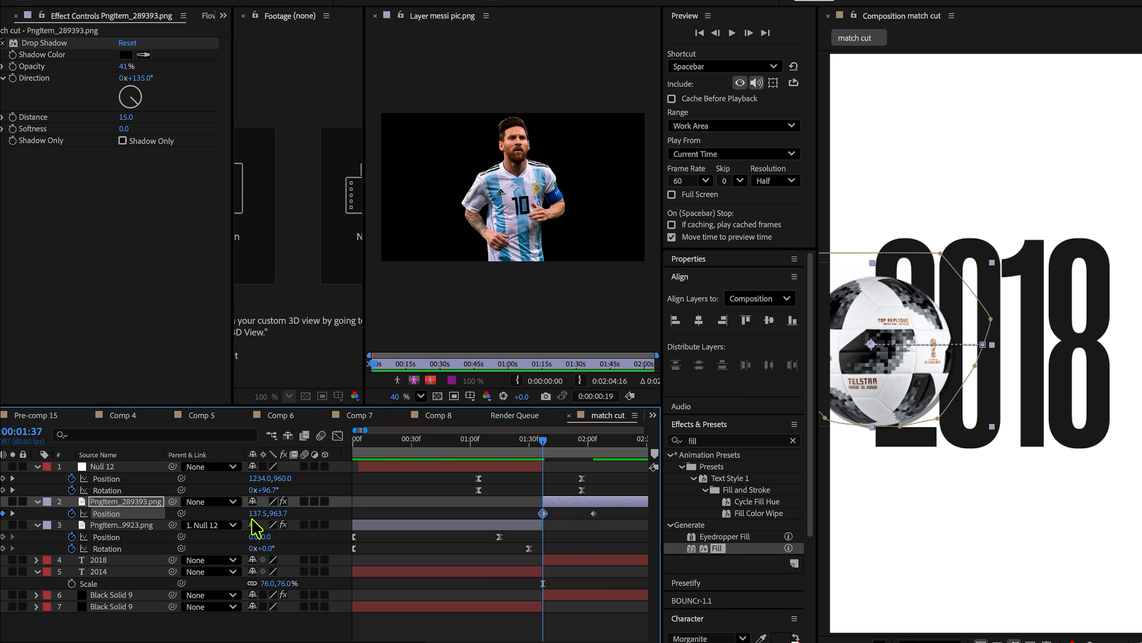
pyautogui.moveTo(254, 517); pyautogui.dragTo(234, 517)
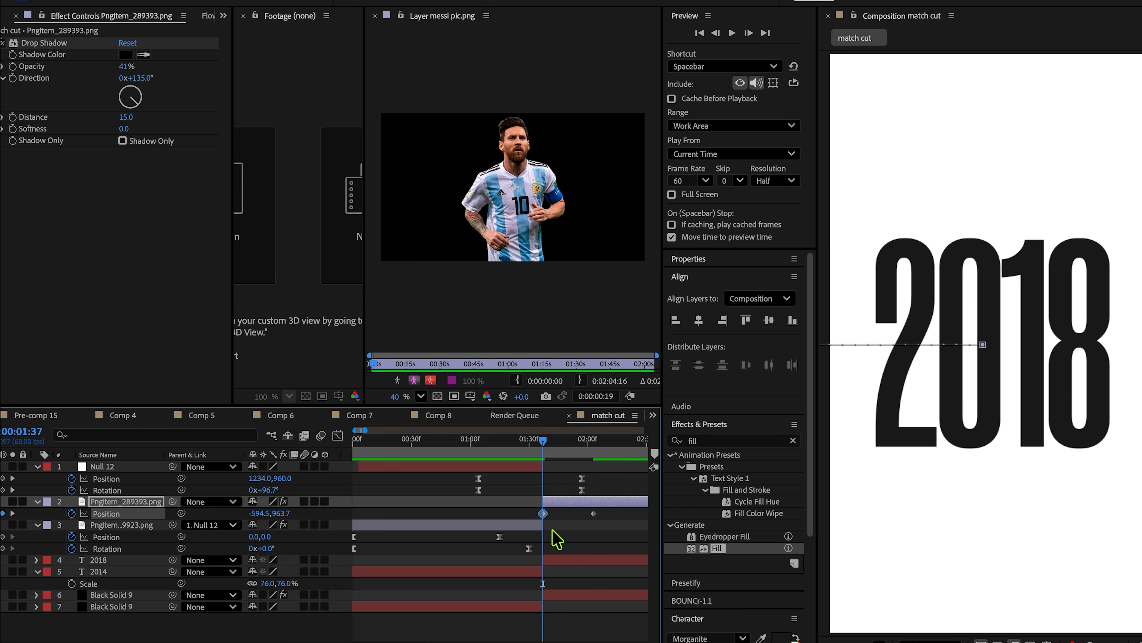
# Step: Move the new ball's last position keyframe later and apply easing to its position keyframes
pyautogui.moveTo(594, 514); pyautogui.dragTo(606, 514)
pyautogui.hotkey('ctrl', 's')
pyautogui.click(337, 436)
pyautogui.scroll(1, 614, 614)
pyautogui.moveTo(593, 611); pyautogui.dragTo(384, 309)
pyautogui.click(343, 437)
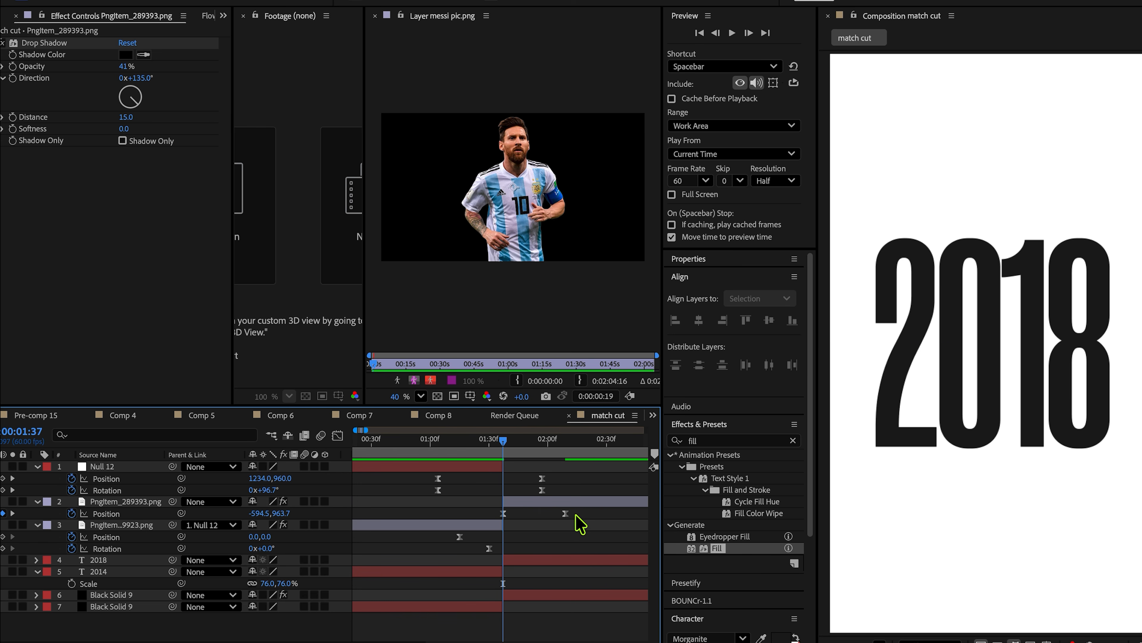
pyautogui.click(576, 514)
pyautogui.moveTo(578, 513); pyautogui.dragTo(593, 512)
# Step: Copy the first ball's rotation keyframes onto the new ball at 0:01:37 and line up its last rotation and position keyframes
pyautogui.click(557, 513)
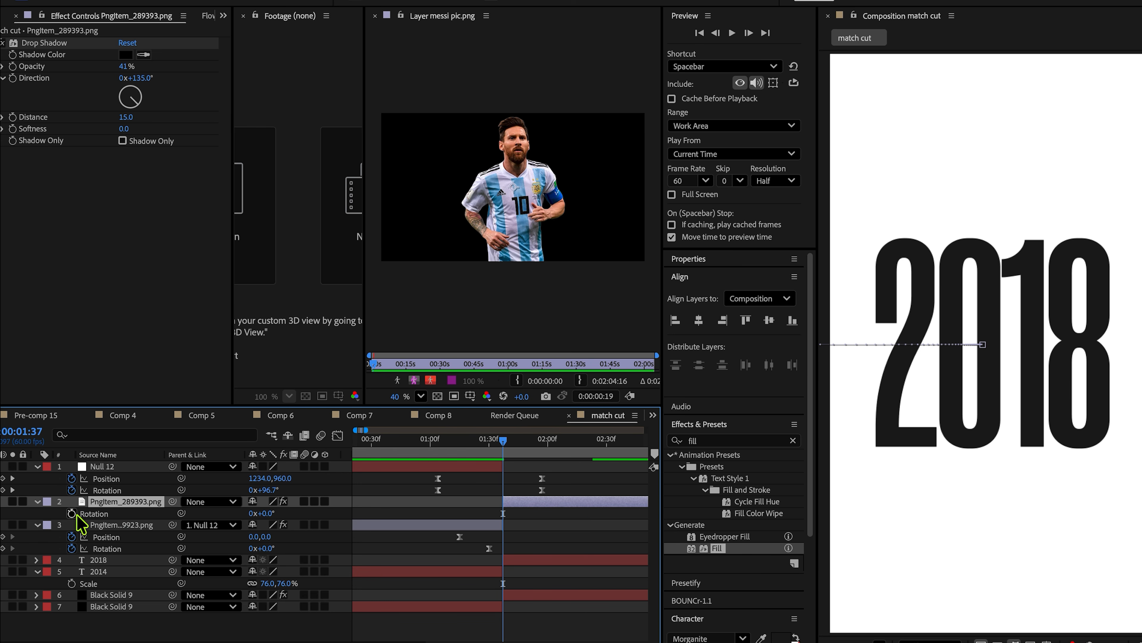
pyautogui.press('-')
pyautogui.moveTo(497, 552); pyautogui.dragTo(324, 554)
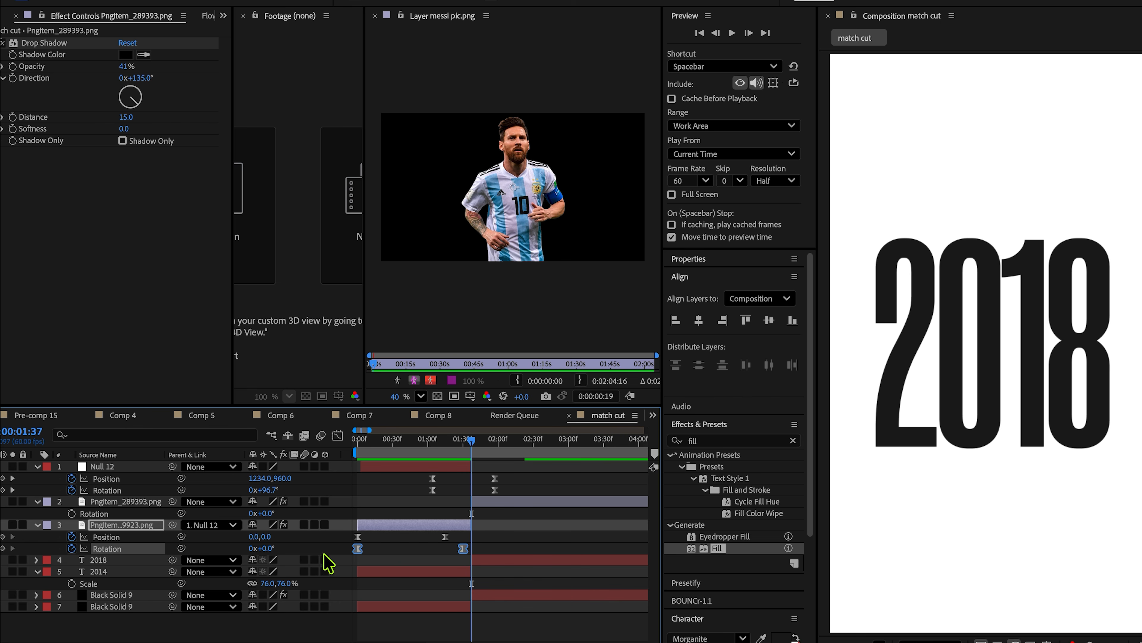
pyautogui.click(487, 503)
pyautogui.press('u')
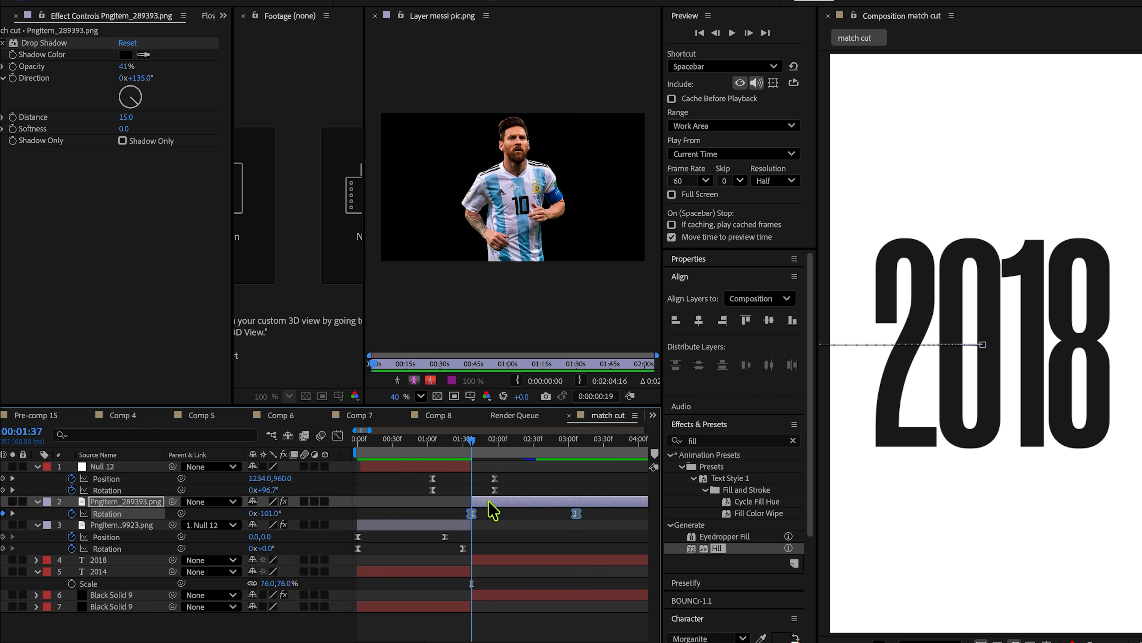
pyautogui.moveTo(576, 525); pyautogui.dragTo(540, 514)
pyautogui.press('space')
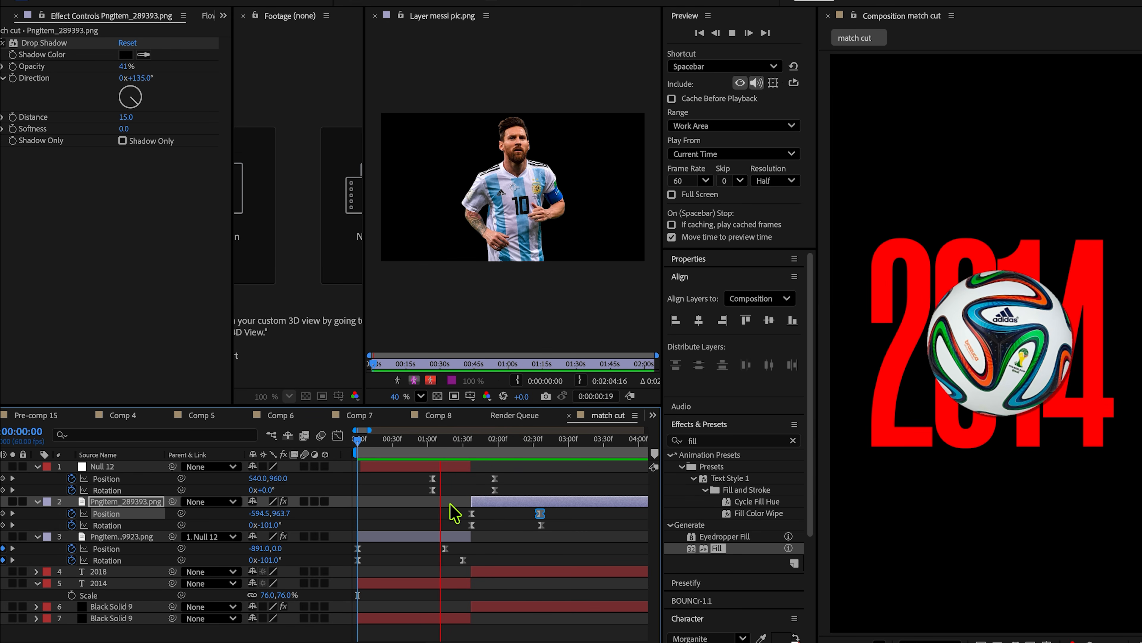
pyautogui.press('space')
# Step: Try to shift the Null 12 layer and its keyframes slightly later in time
pyautogui.moveTo(436, 468); pyautogui.dragTo(442, 468)
pyautogui.click(451, 452)
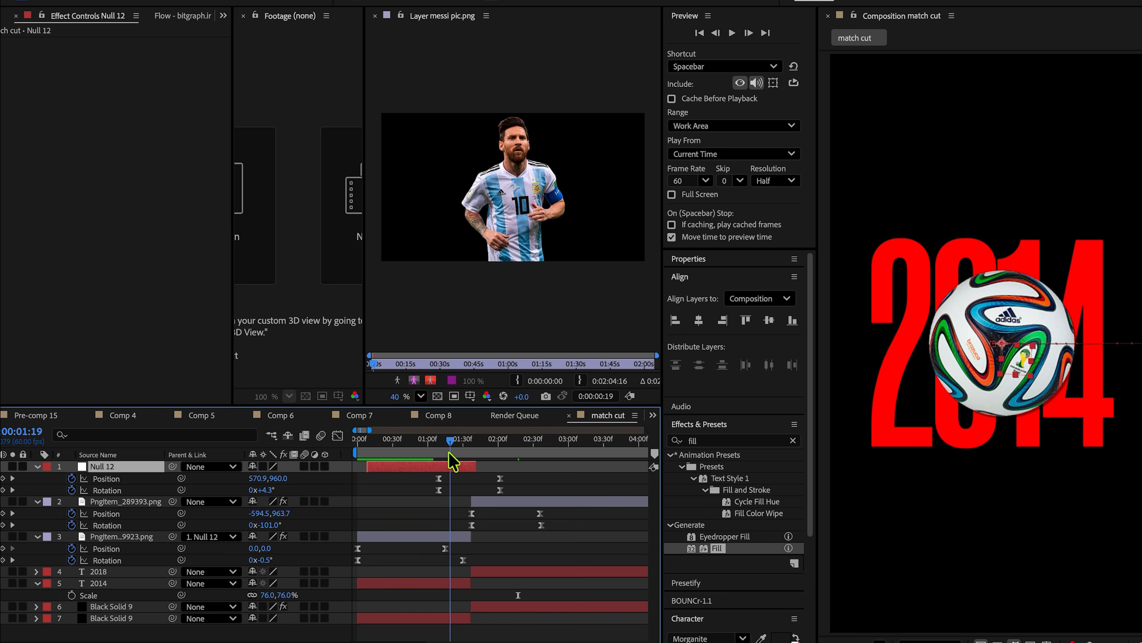
pyautogui.press('Home')
pyautogui.press('space')
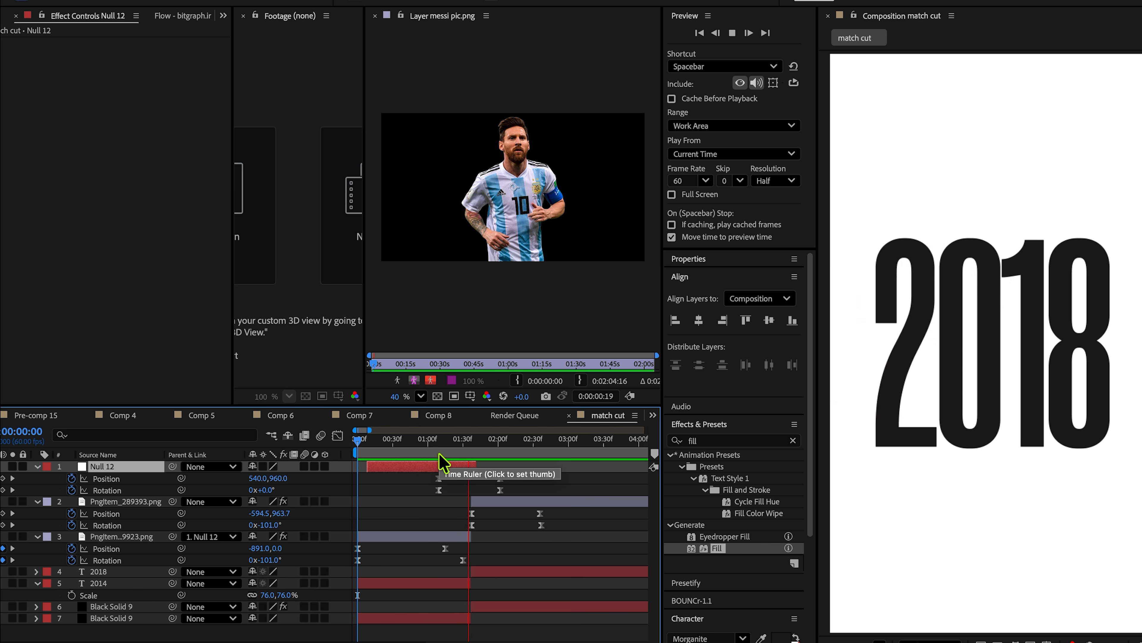
pyautogui.press('space')
pyautogui.hotkey('ctrl', 'z')
# Step: Move the new ball's first position and rotation keyframes earlier than its layer start, to about 0:01:28
pyautogui.moveTo(484, 510); pyautogui.dragTo(460, 513)
pyautogui.moveTo(482, 443); pyautogui.dragTo(327, 443)
pyautogui.press('space')
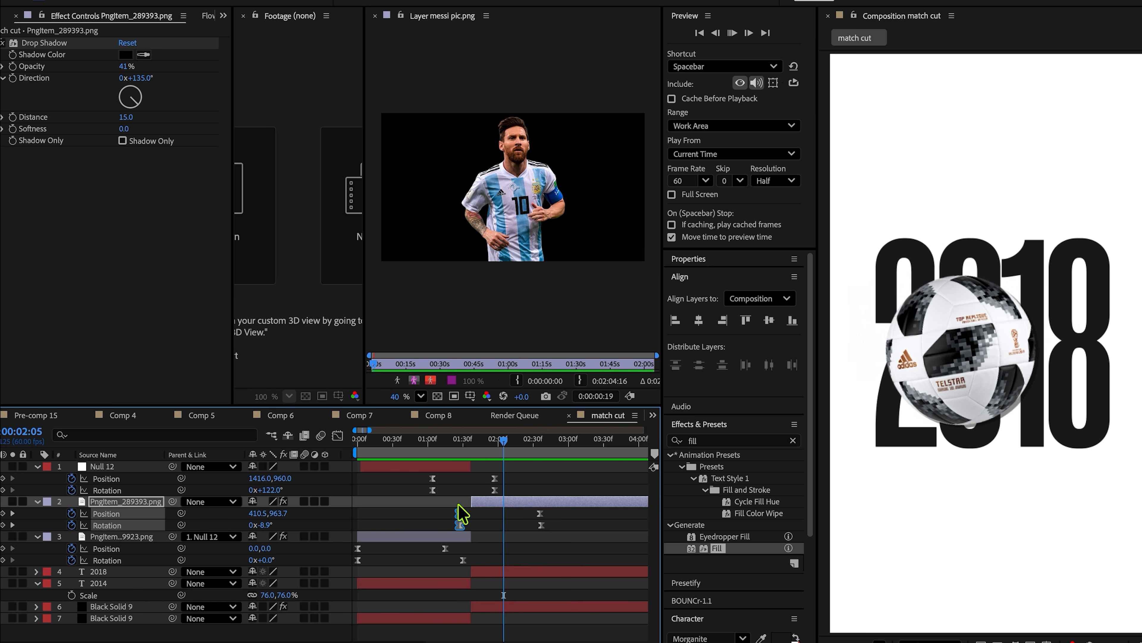
# Step: Play the match cut from the start and check the frames around the cut from 2014 to 2018
pyautogui.click(556, 481)
pyautogui.press('Home')
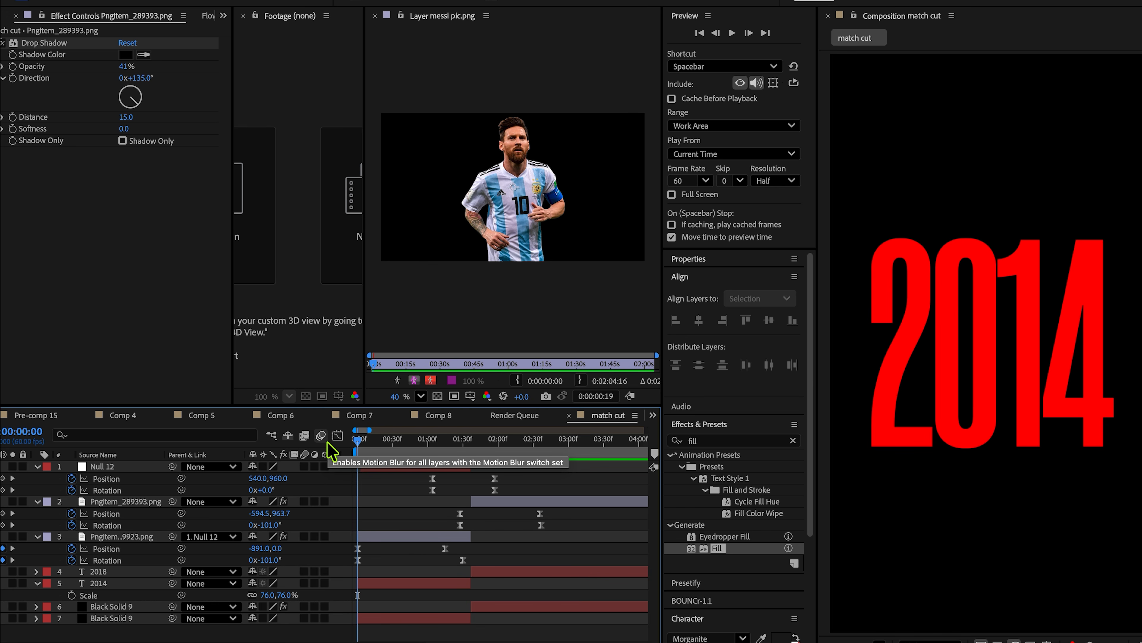
pyautogui.press('space')
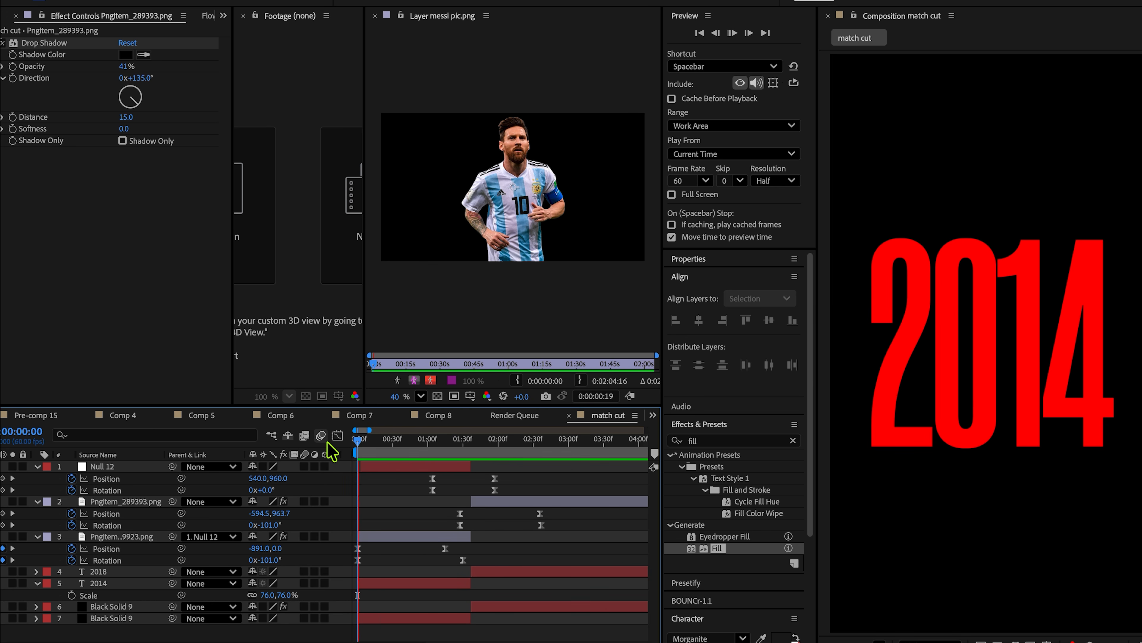
pyautogui.moveTo(423, 442); pyautogui.dragTo(472, 449)
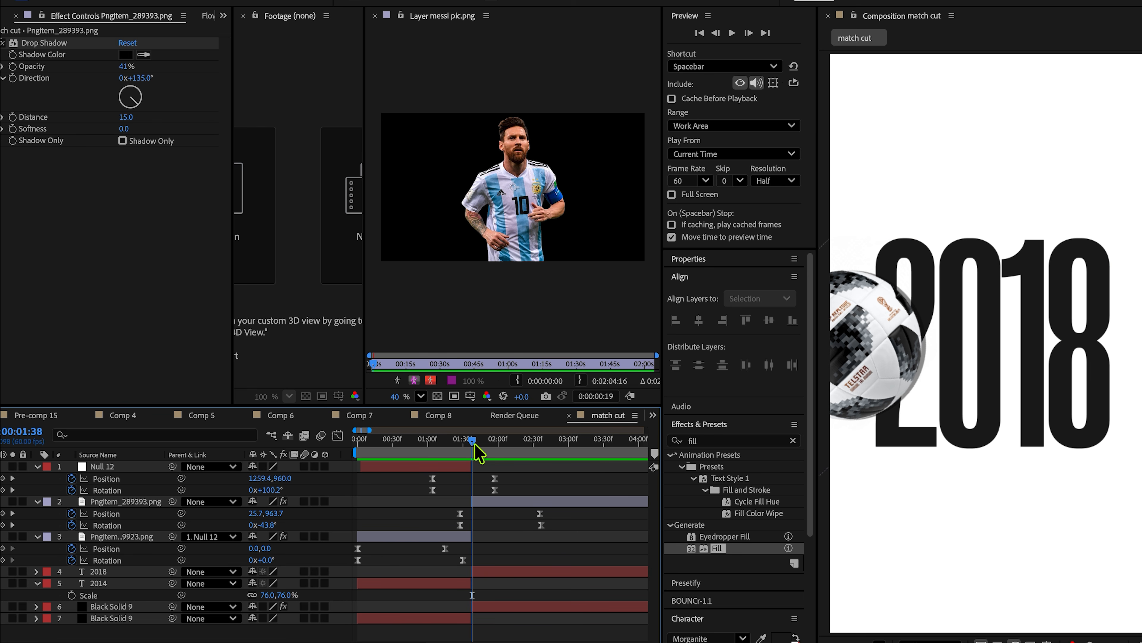
pyautogui.moveTo(474, 443); pyautogui.dragTo(399, 439)
pyautogui.press('space')
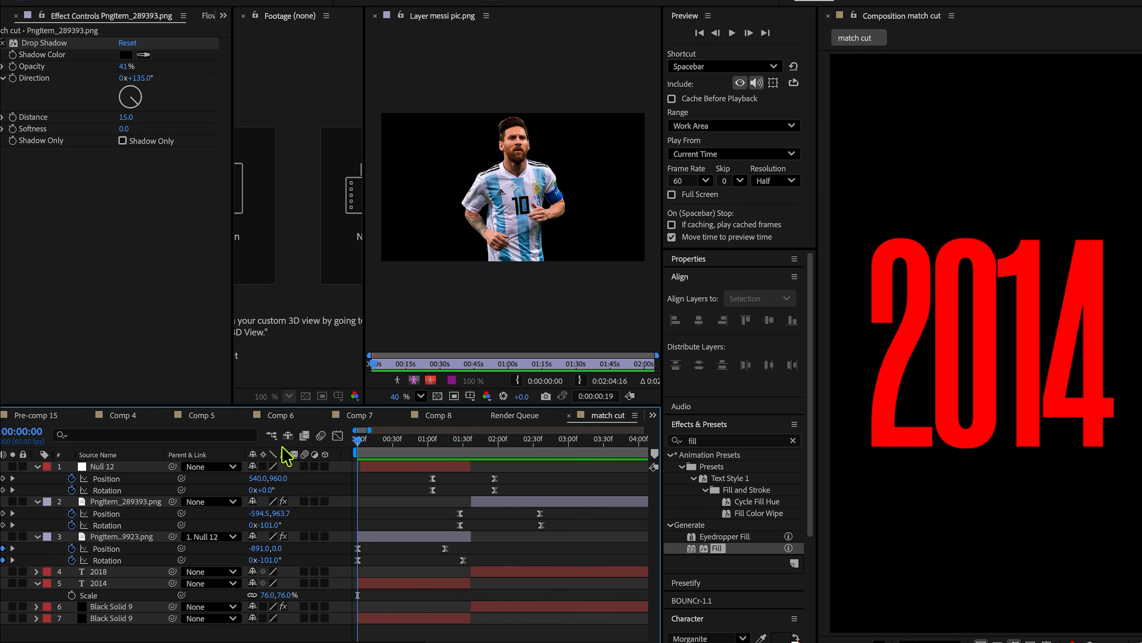
pyautogui.moveTo(377, 449); pyautogui.dragTo(280, 452)
pyautogui.press('space')
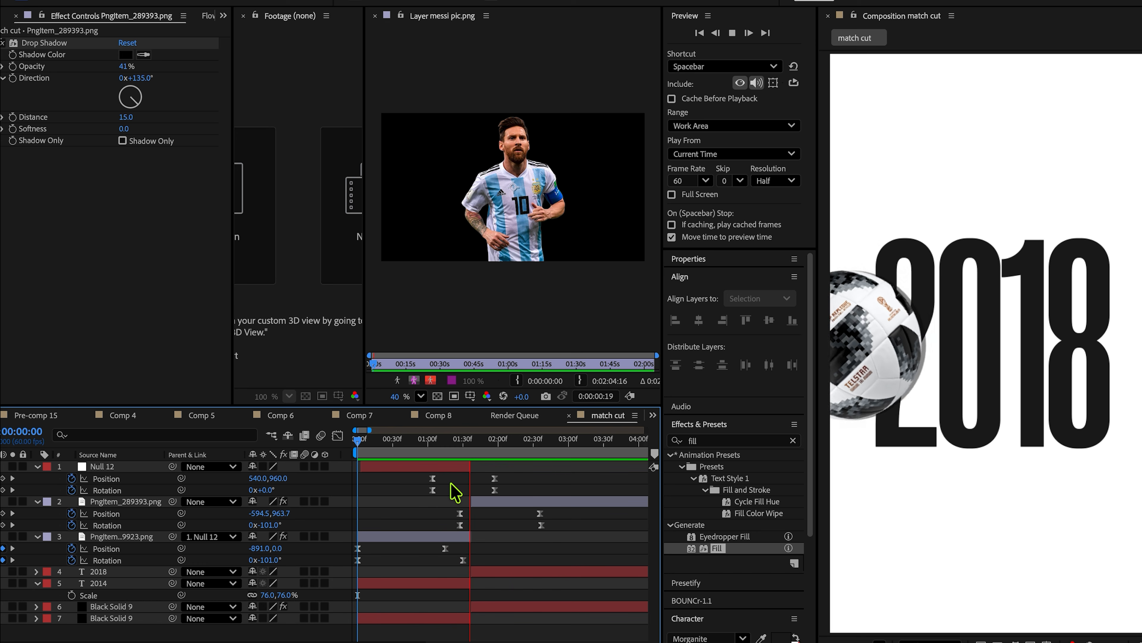
pyautogui.press('-')
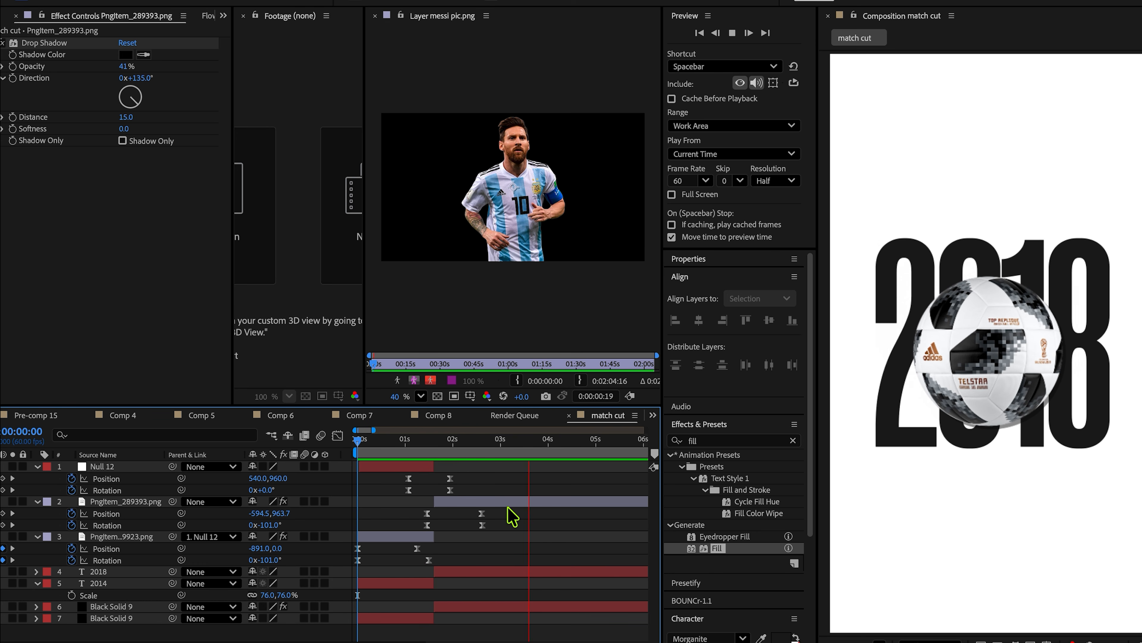
pyautogui.press('space')
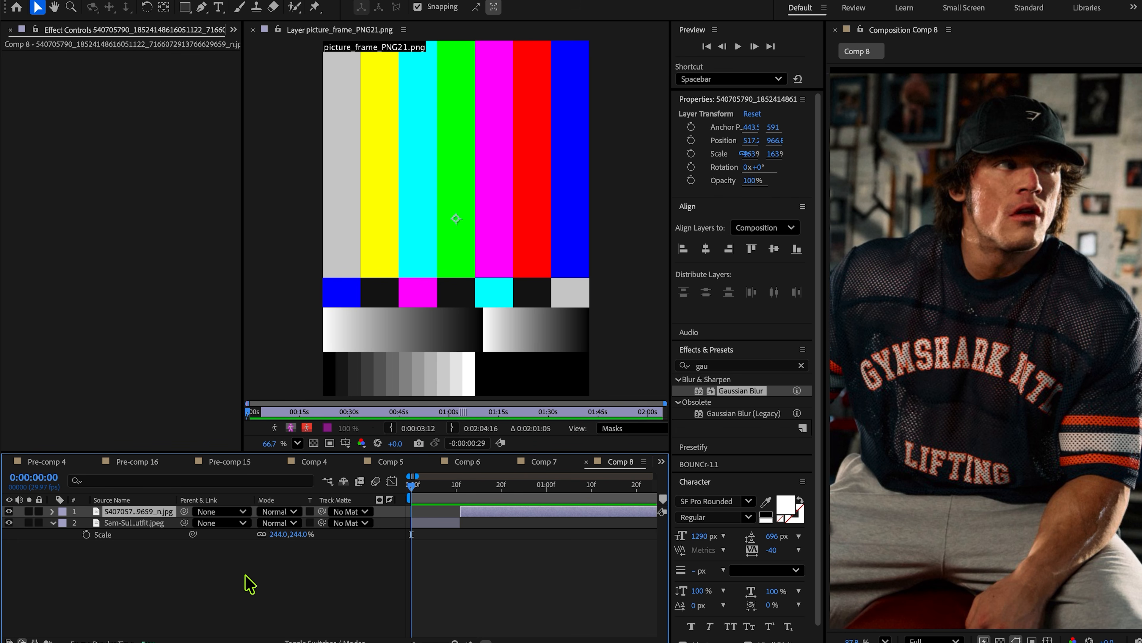
# Step: Add a new adjustment layer above the two photos in Comp 8
pyautogui.rightClick(251, 582)
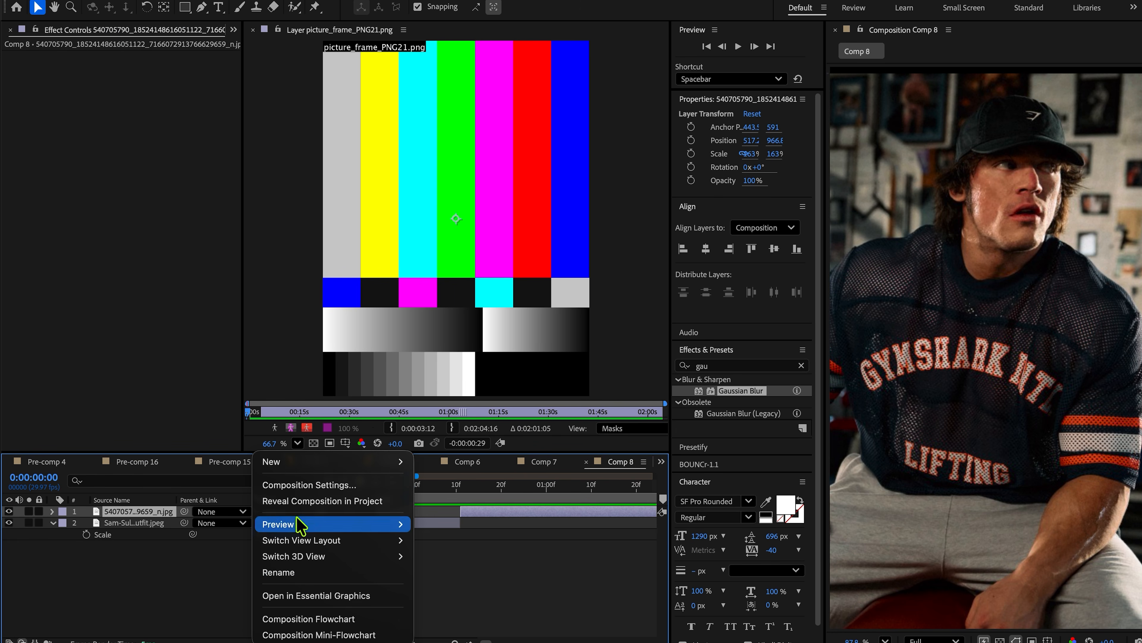
pyautogui.moveTo(313, 462)
pyautogui.click(473, 581)
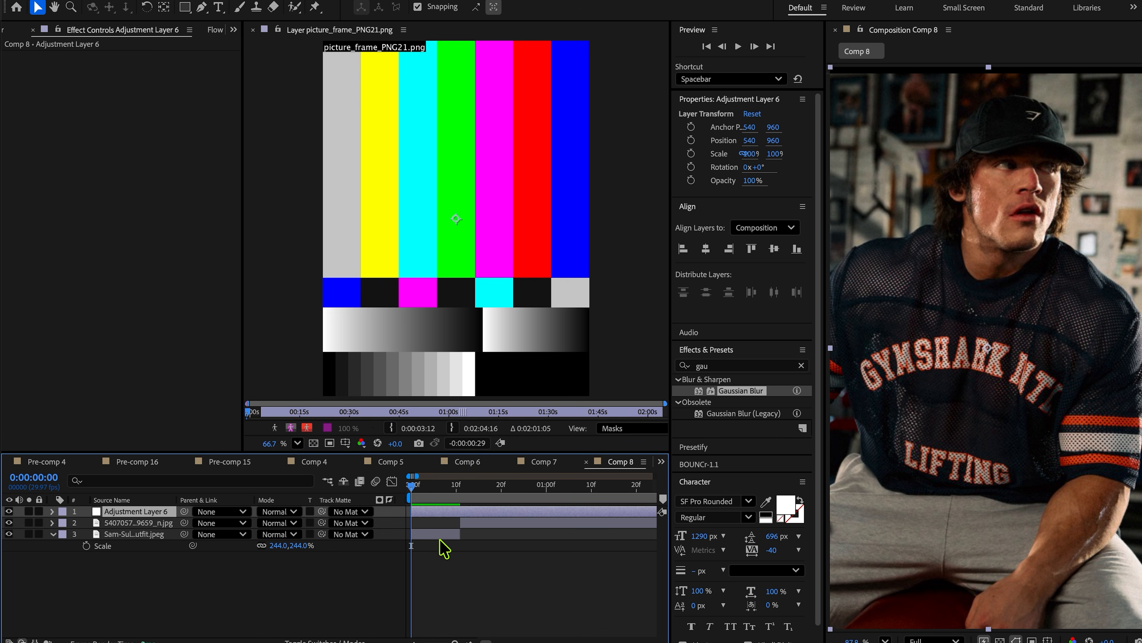
# Step: Apply Transform with its scale set to 115 and Wave Warp to the adjustment layer
pyautogui.click(678, 363)
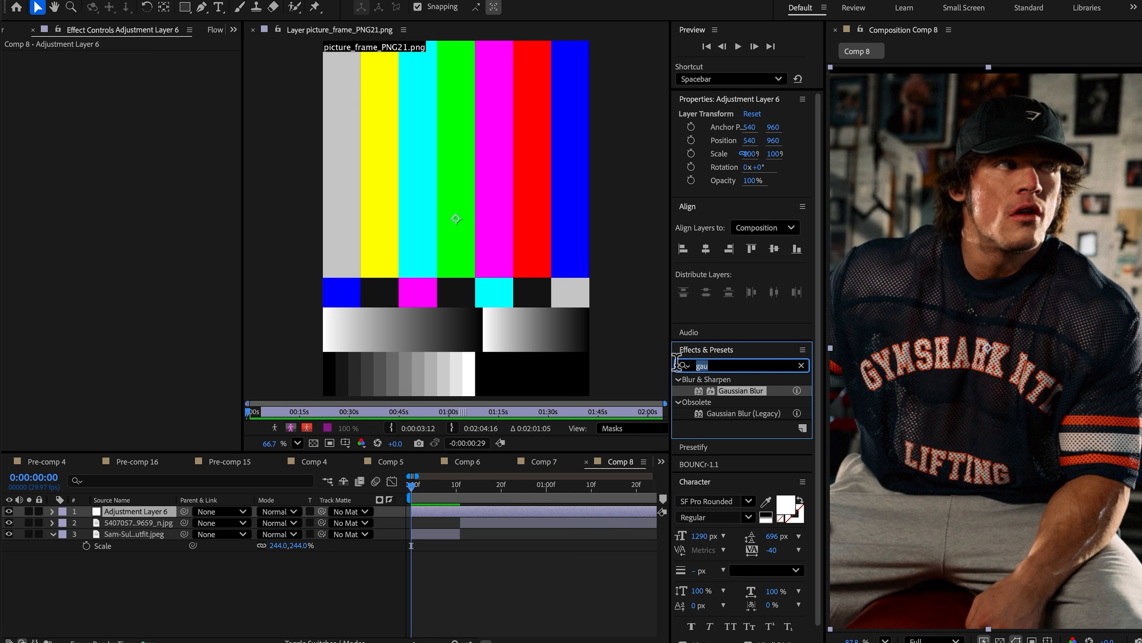
pyautogui.write('tran')
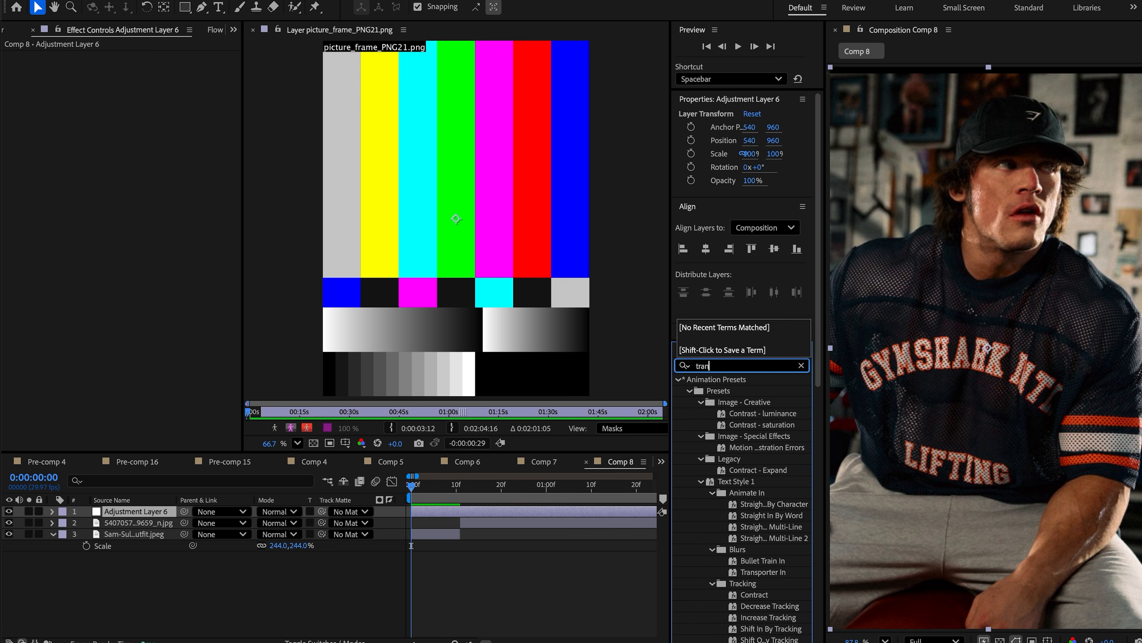
pyautogui.write('sf')
pyautogui.doubleClick(731, 458)
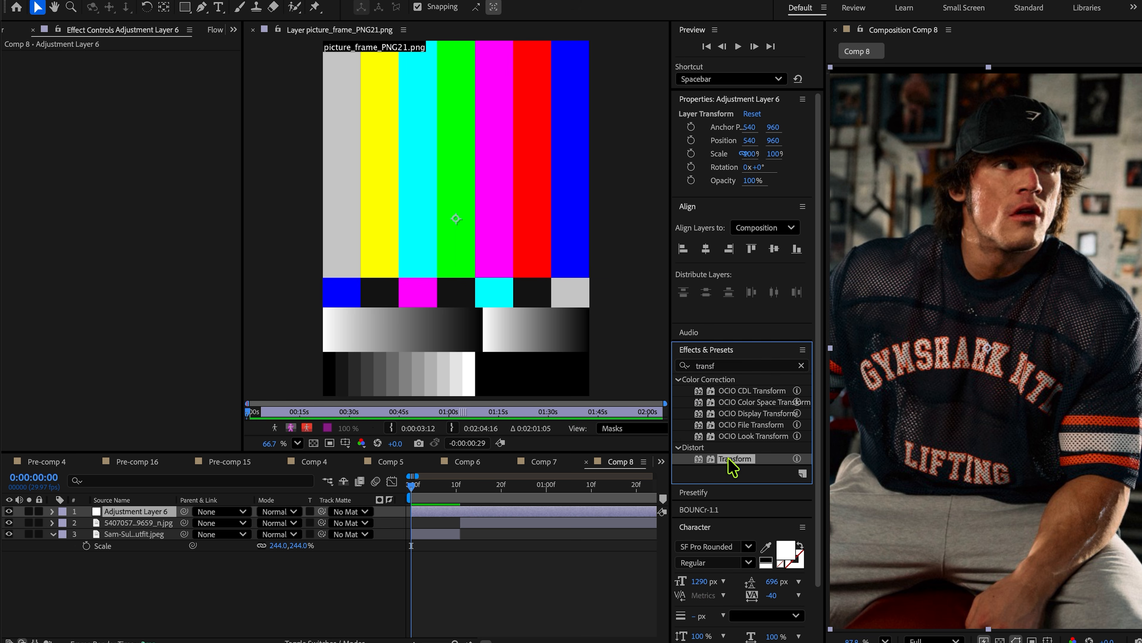
pyautogui.click(140, 101)
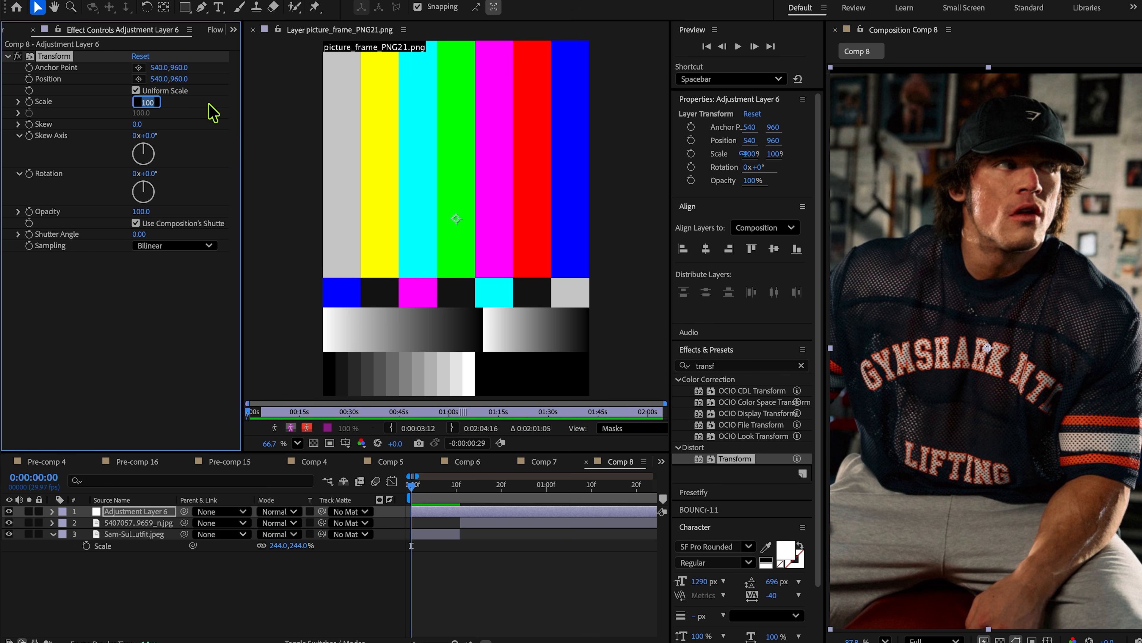
pyautogui.press('Return')
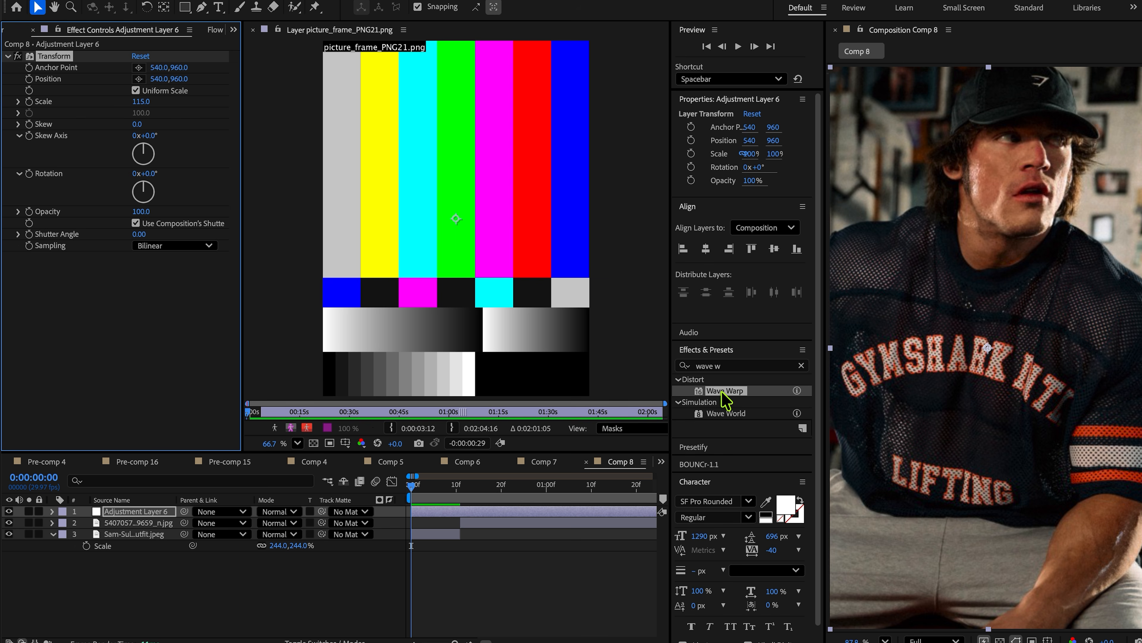
pyautogui.doubleClick(722, 393)
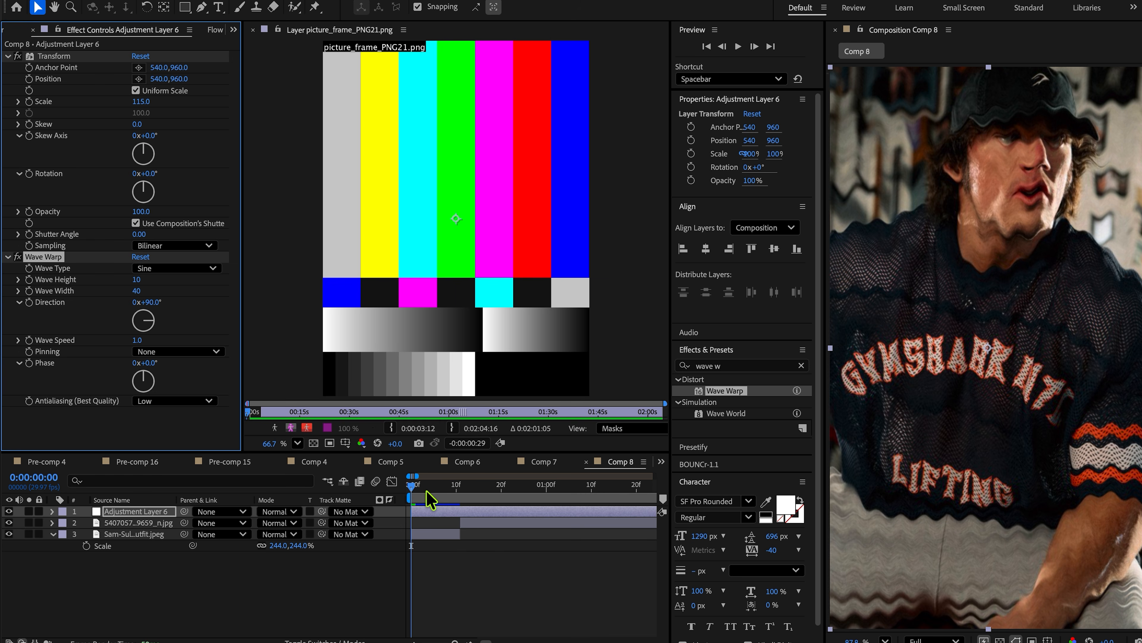
# Step: Split the adjustment layer at frame 2 and delete the rest so it covers only the first two frames
pyautogui.press('pagedown')
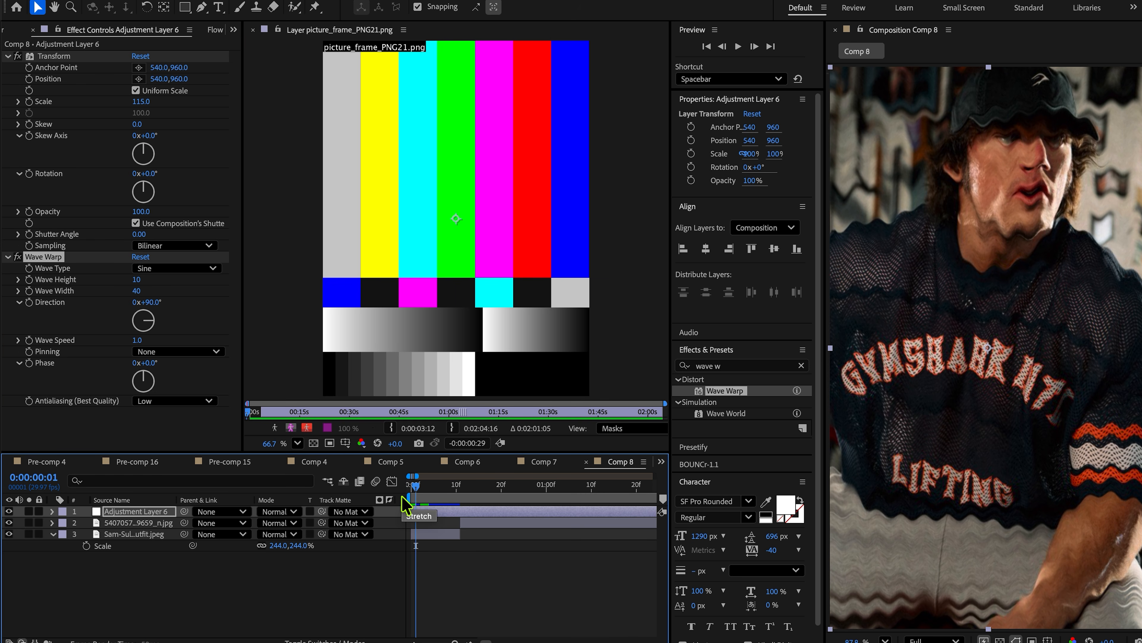
pyautogui.press('pagedown')
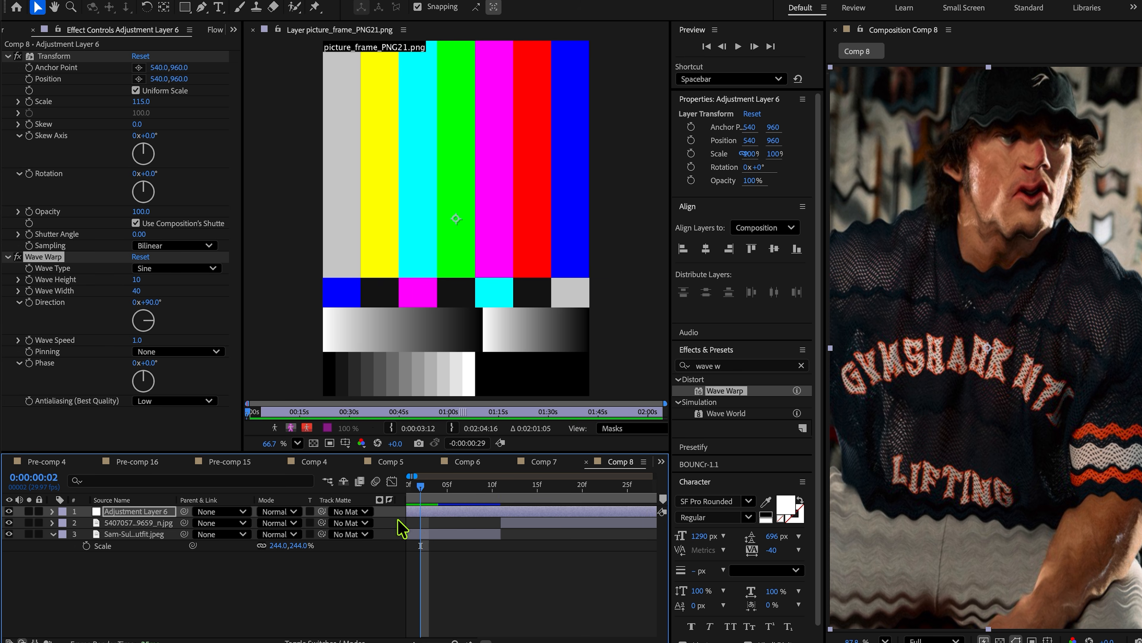
pyautogui.hotkey('ctrl', 'd')
pyautogui.press('=')
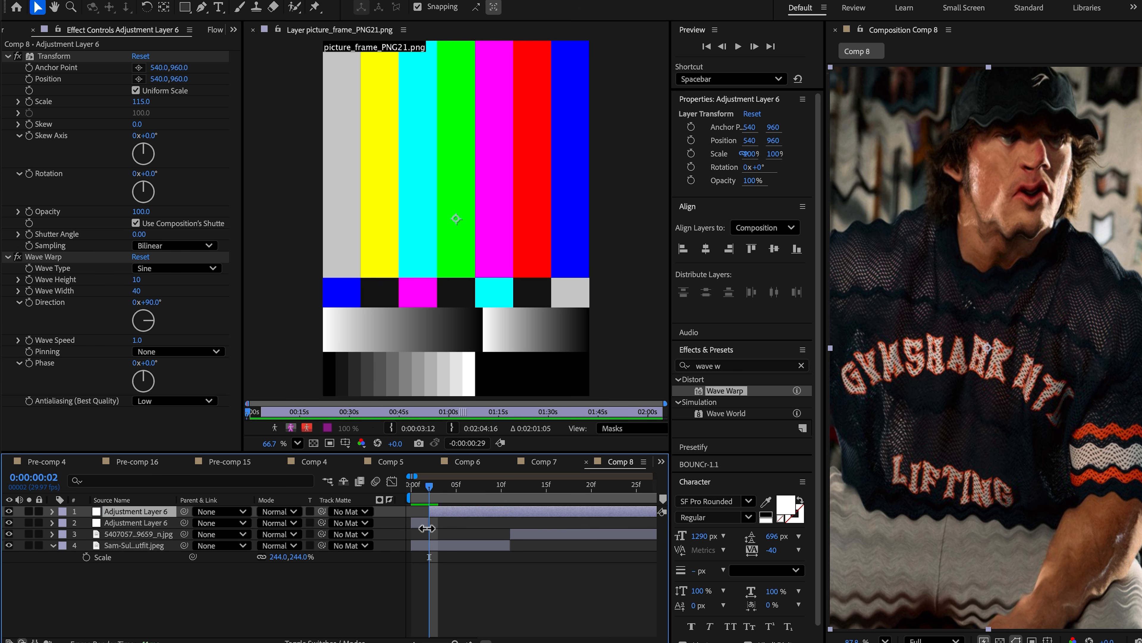
pyautogui.press('Delete')
# Step: Duplicate the short adjustment layer, make the copy run from frame 2 to about frame 8, and remove its effects
pyautogui.click(426, 512)
pyautogui.hotkey('ctrl', 'd')
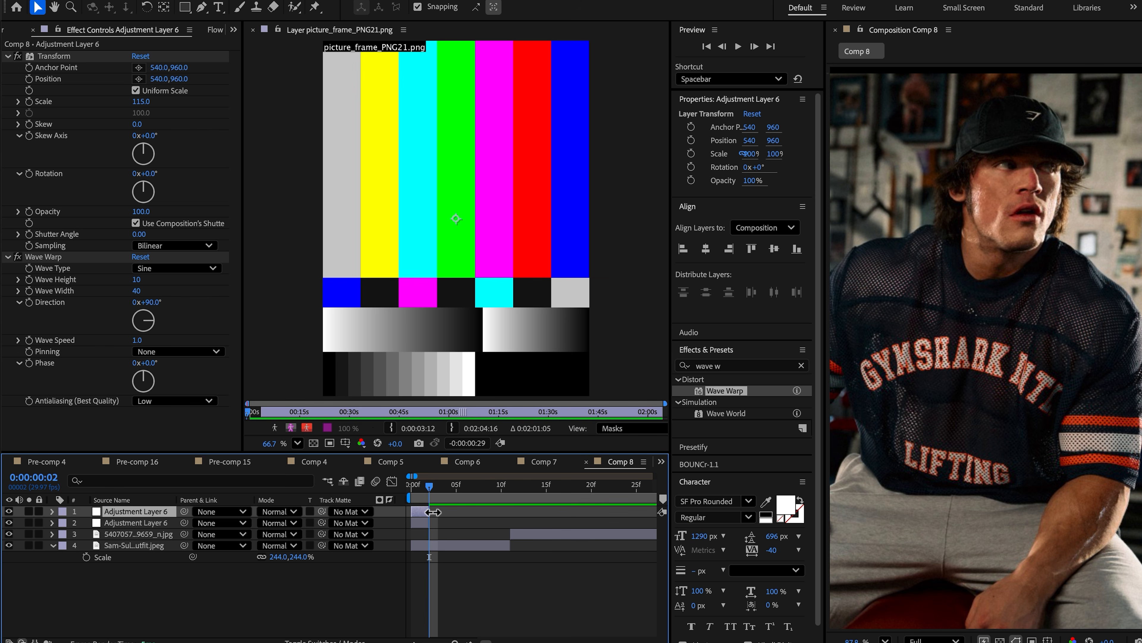
pyautogui.moveTo(433, 512); pyautogui.dragTo(482, 513)
pyautogui.hotkey('ctrl', 'shift', 'd')
pyautogui.click(419, 523)
pyautogui.press('Delete')
pyautogui.press('Delete')
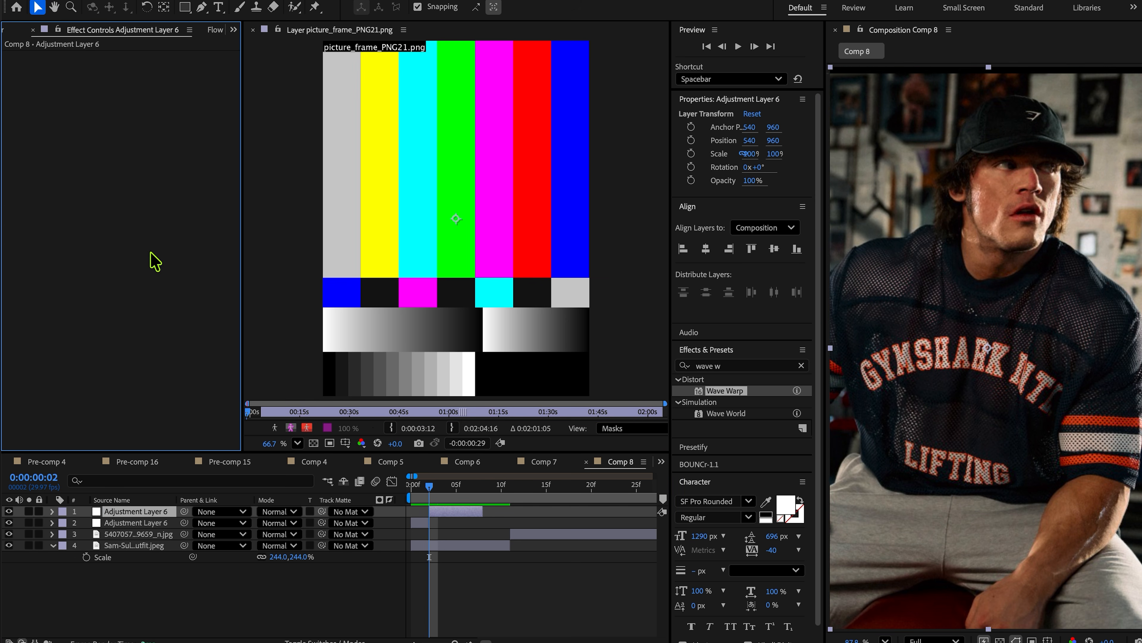
# Step: Apply the Tint and Invert effects to the upper adjustment layer and move to frame 4
pyautogui.click(701, 365)
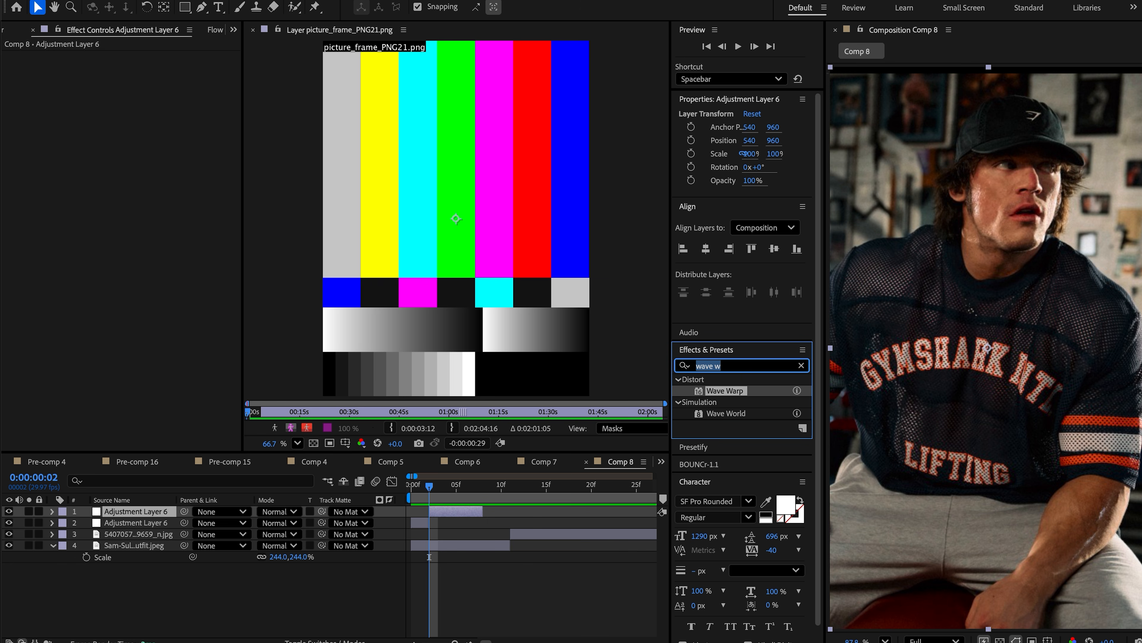
pyautogui.write('tint')
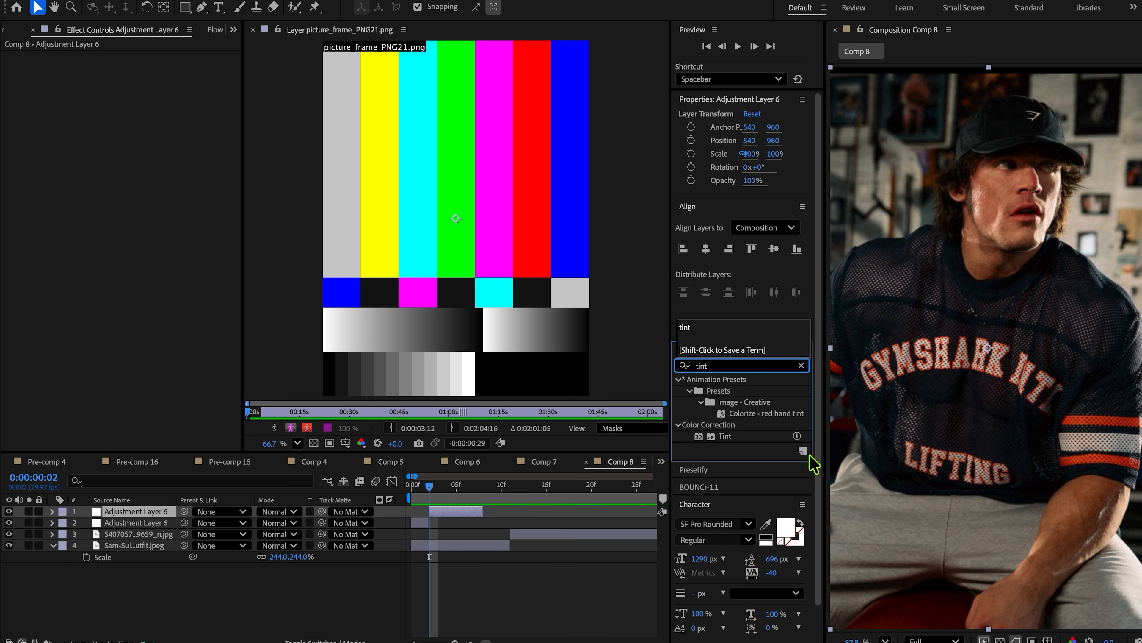
pyautogui.doubleClick(725, 436)
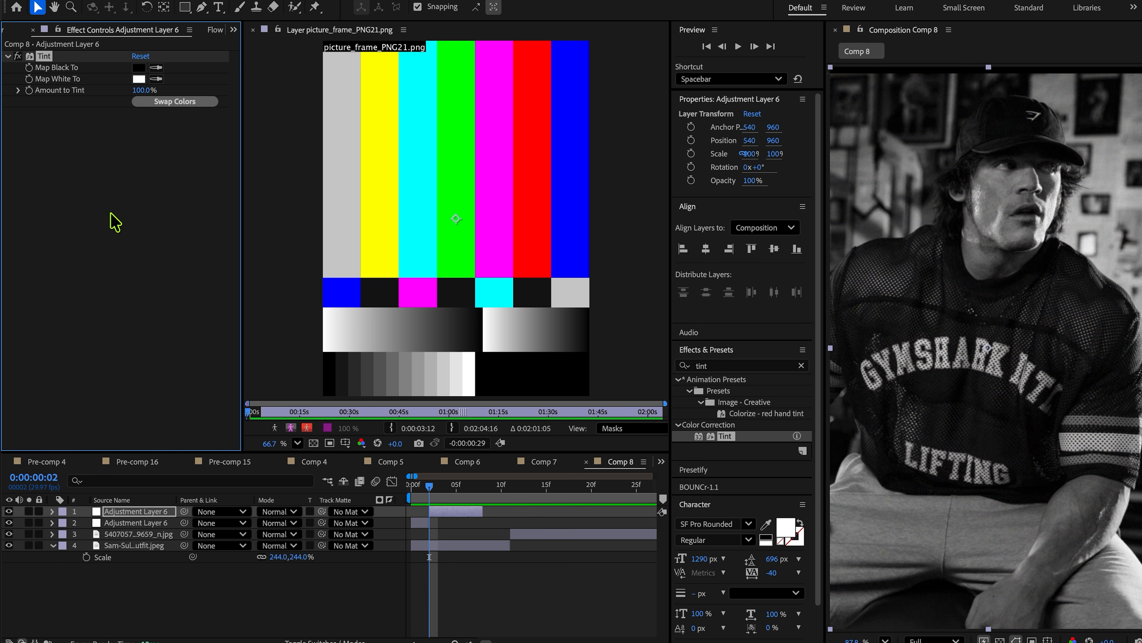
pyautogui.click(733, 365)
pyautogui.click(720, 366)
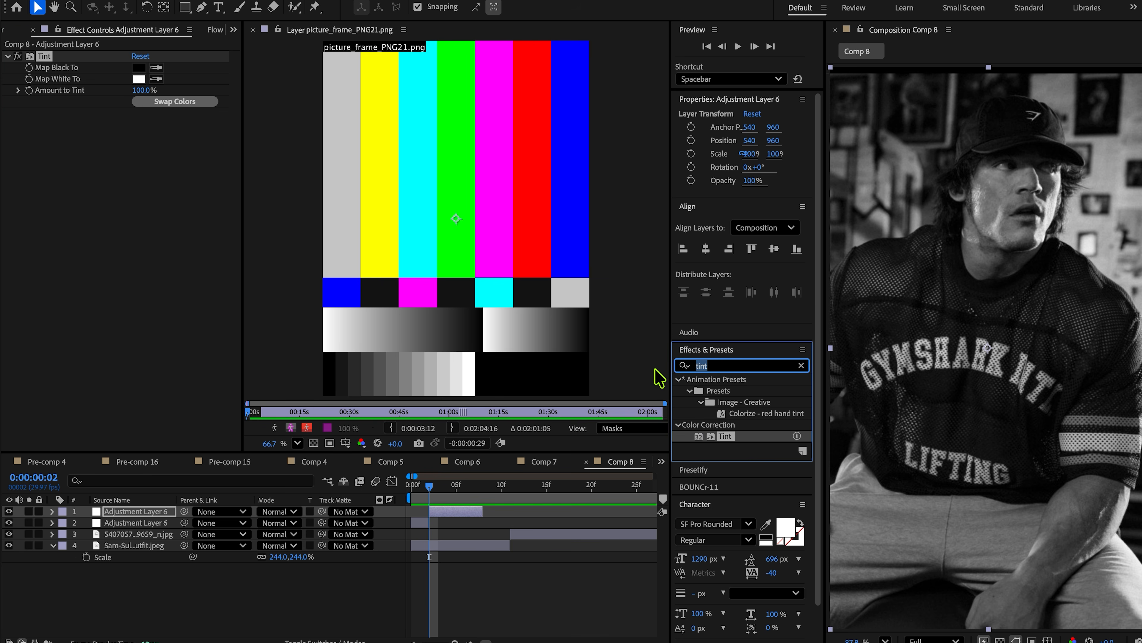
pyautogui.write('inve')
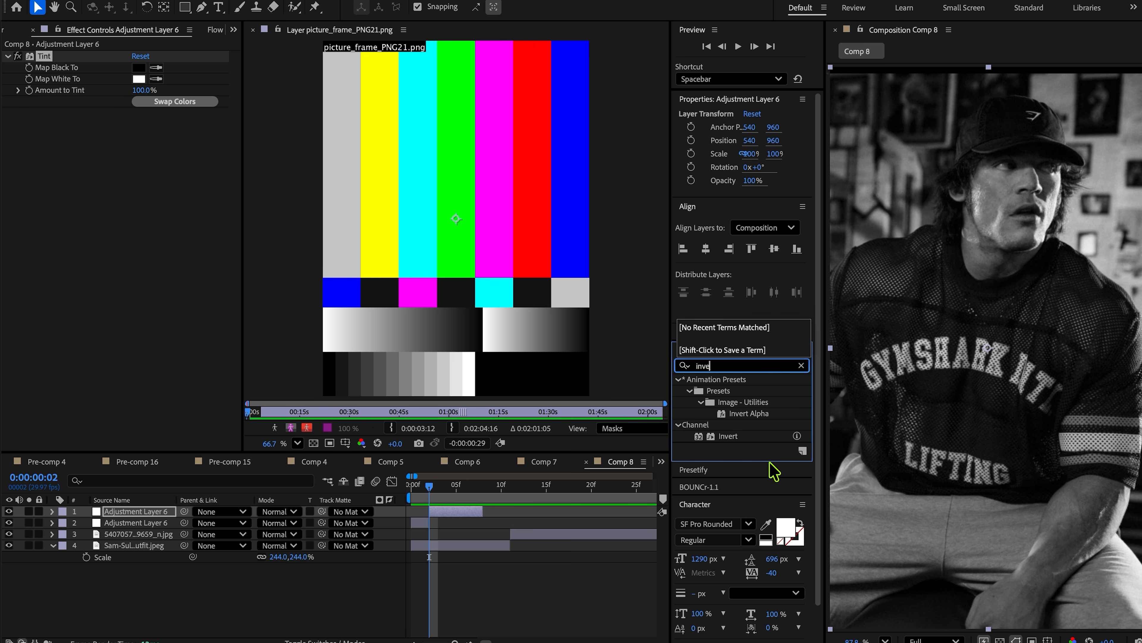
pyautogui.moveTo(731, 436); pyautogui.dragTo(435, 517)
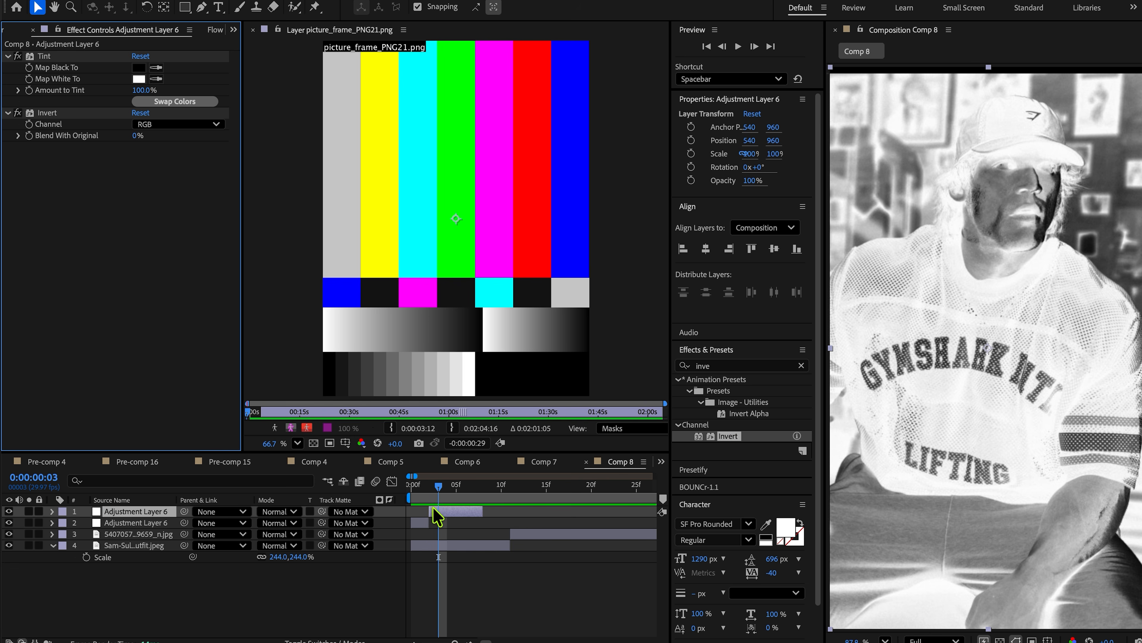
pyautogui.press('pagedown')
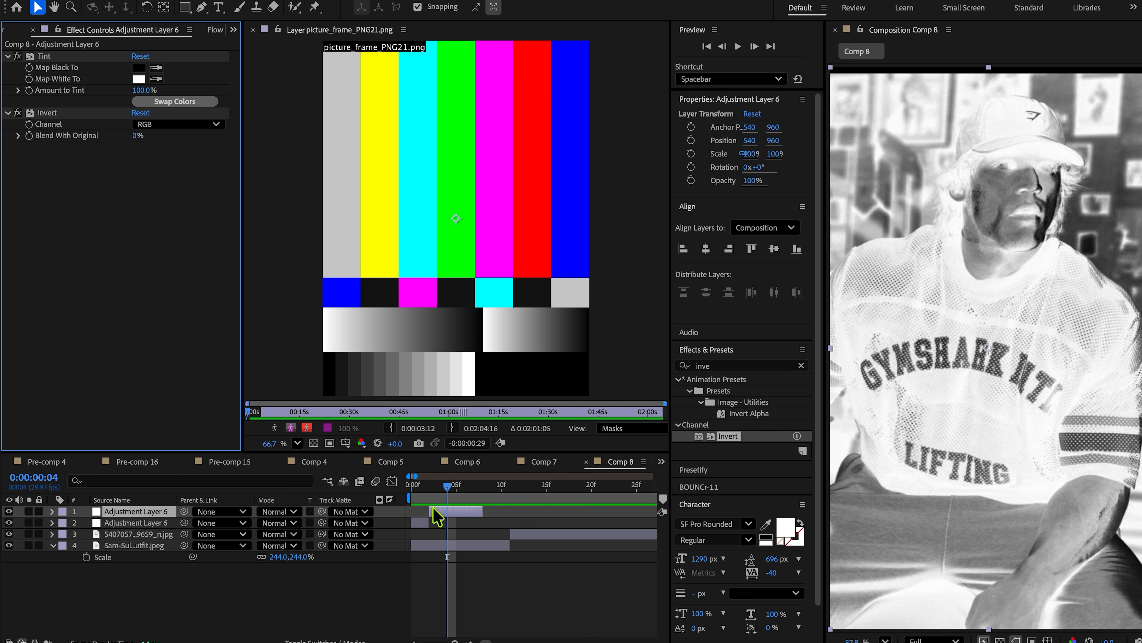
# Step: Split the Tint and Invert adjustment layer at frame 6, delete the remainder, and place the kept part below the other adjustment layer
pyautogui.press('pagedown')
pyautogui.press('pagedown')
pyautogui.hotkey('ctrl', 'shift', 'd')
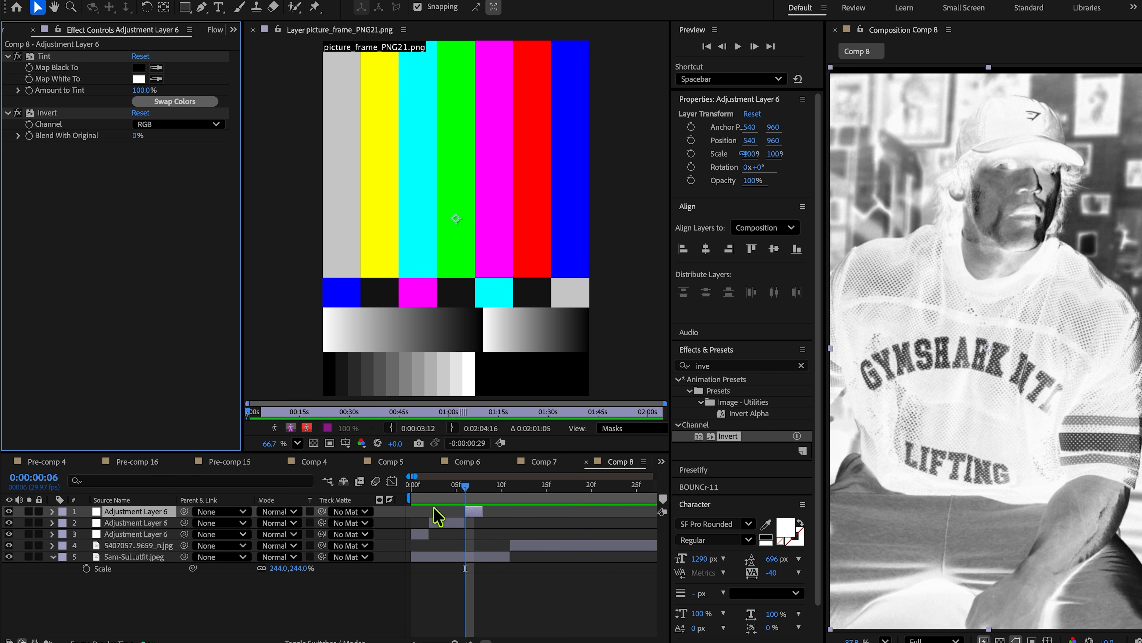
pyautogui.click(473, 512)
pyautogui.press('Delete')
pyautogui.doubleClick(440, 512)
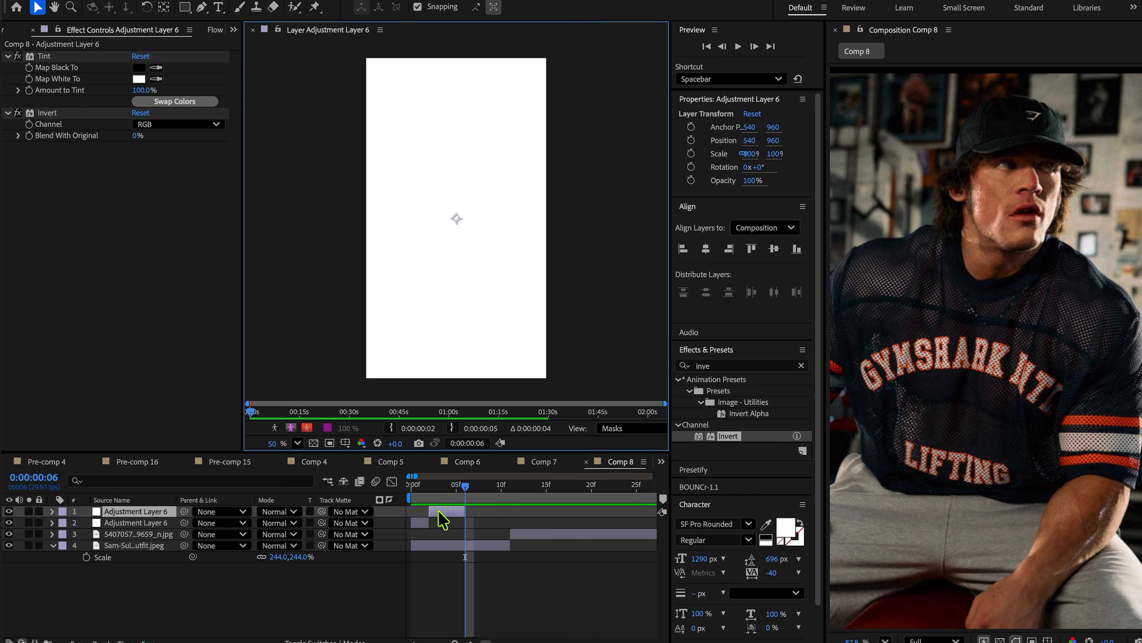
pyautogui.moveTo(140, 511); pyautogui.dragTo(143, 531)
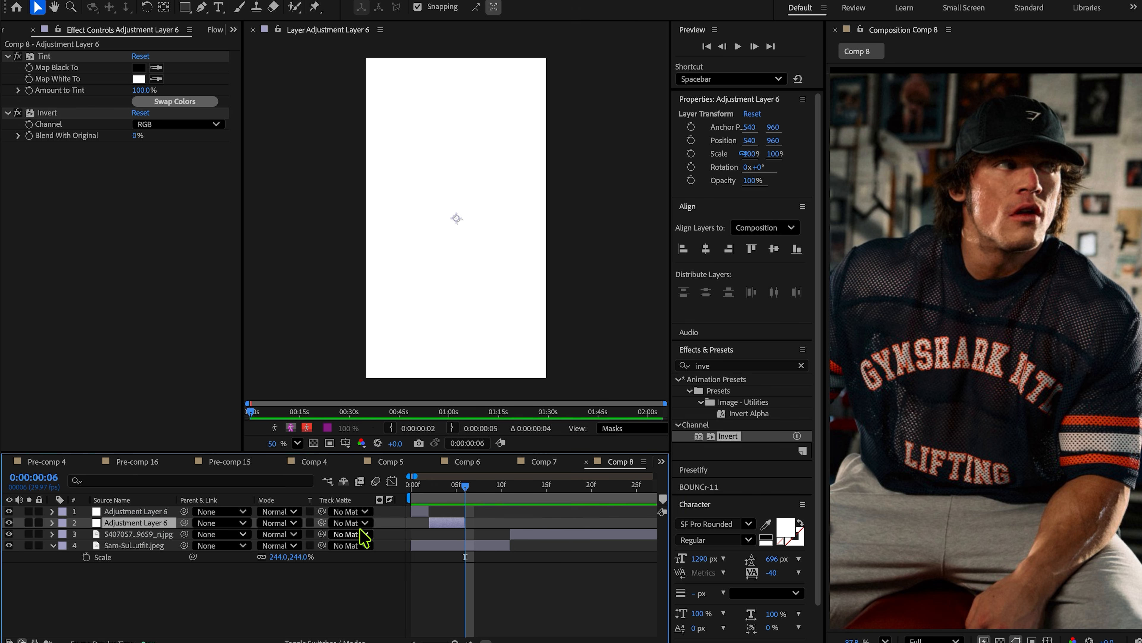
# Step: Move both adjustment layers together onto the cut between the photos, starting at about frame 10, and preview the transition
pyautogui.keyDown('shift'); pyautogui.click(425, 513); pyautogui.keyUp('shift')
pyautogui.click(501, 487)
pyautogui.moveTo(504, 492); pyautogui.dragTo(510, 490)
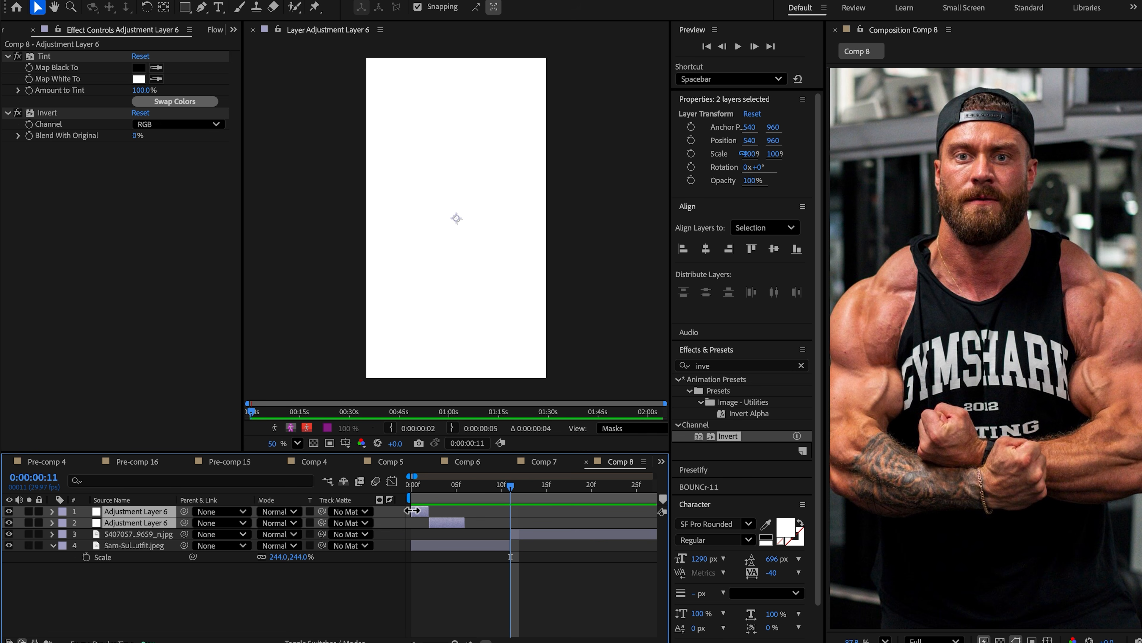
pyautogui.moveTo(435, 514); pyautogui.dragTo(510, 513)
pyautogui.press('Home')
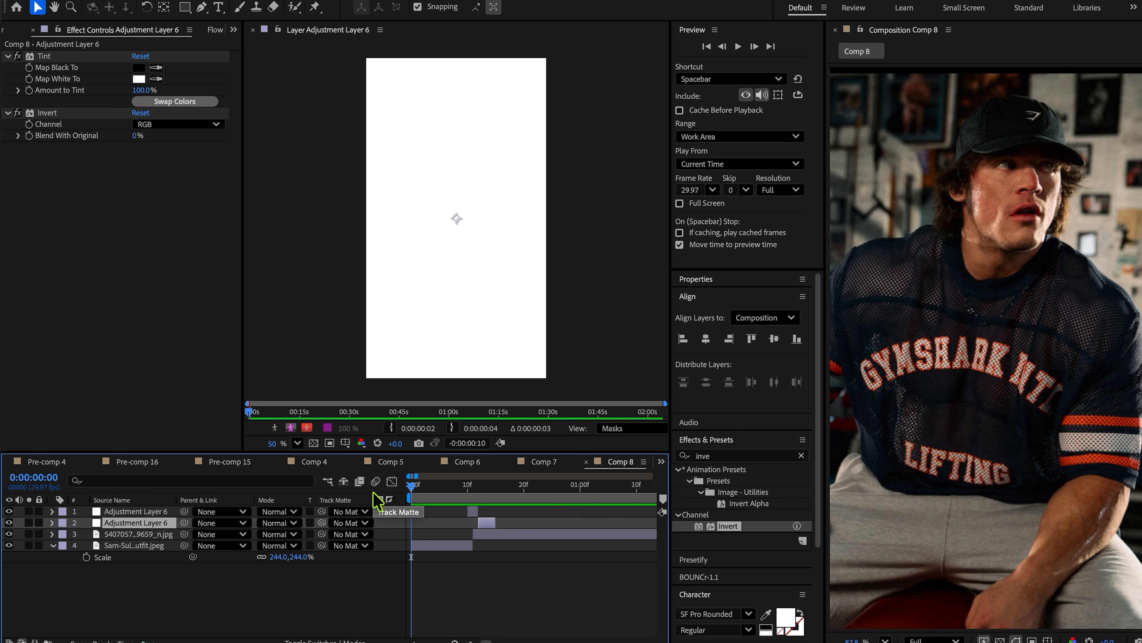
pyautogui.press('space')
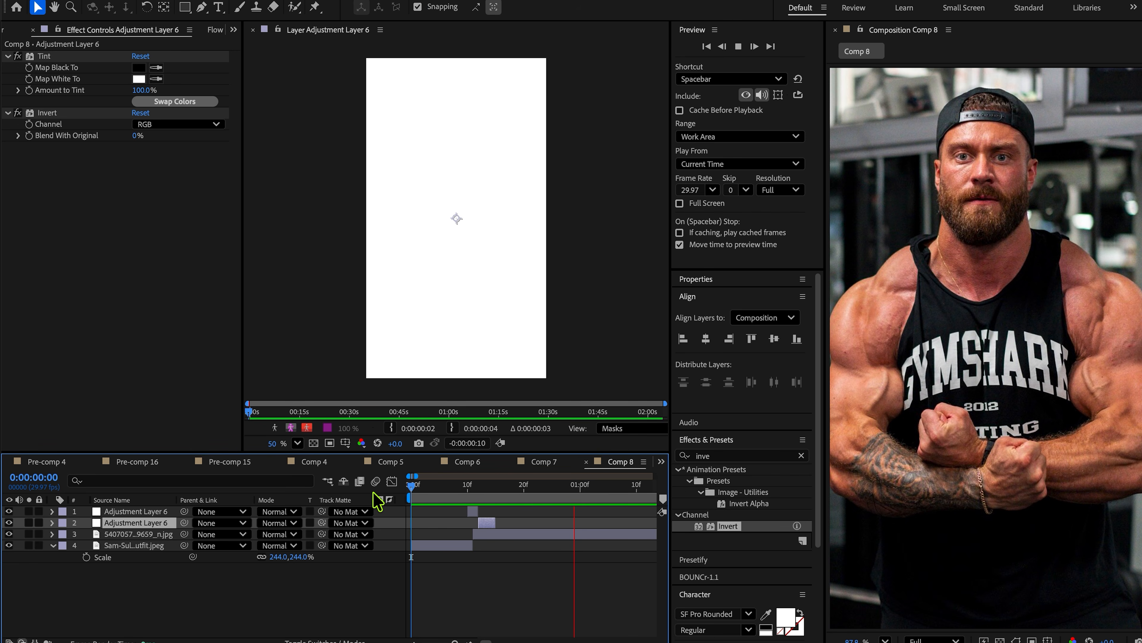
pyautogui.press('space')
# Step: Split the second photo layer at frame 20 and delete the part after it
pyautogui.moveTo(541, 504); pyautogui.dragTo(524, 500)
pyautogui.click(535, 534)
pyautogui.hotkey('ctrl', 'shift', 'd')
pyautogui.press('Delete')
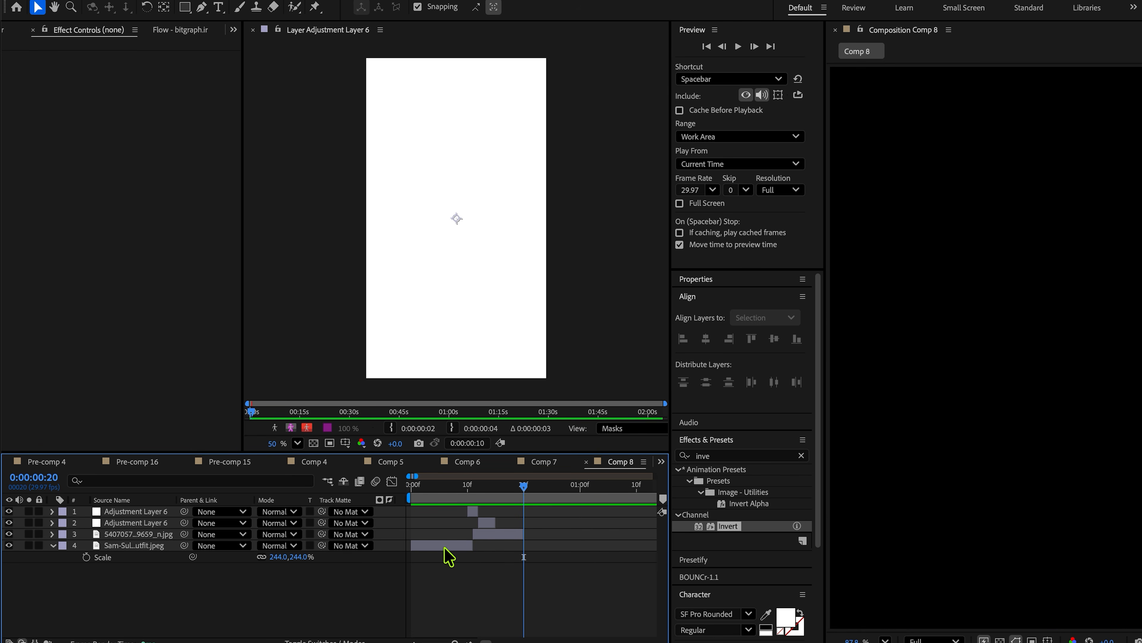
# Step: Duplicate the first photo layer and place the copy at frame 20, directly after the second photo
pyautogui.click(445, 546)
pyautogui.hotkey('ctrl', 'd')
pyautogui.moveTo(444, 546); pyautogui.dragTo(555, 546)
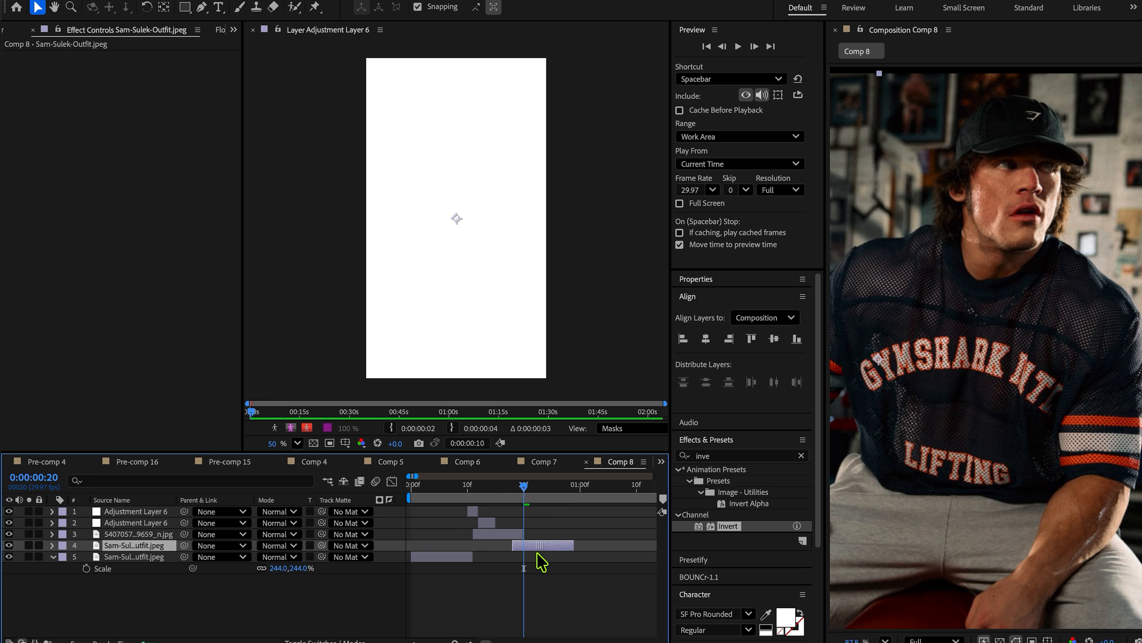
# Step: Duplicate both adjustment layers, move the copies onto the second cut starting at about frame 19, and preview the result
pyautogui.scroll(2, 486, 524)
pyautogui.click(487, 524)
pyautogui.keyDown('shift'); pyautogui.click(457, 513); pyautogui.keyUp('shift')
pyautogui.hotkey('ctrl', 'd')
pyautogui.moveTo(459, 517); pyautogui.dragTo(286, 492)
pyautogui.scroll(-2, 427, 544)
pyautogui.press('space')
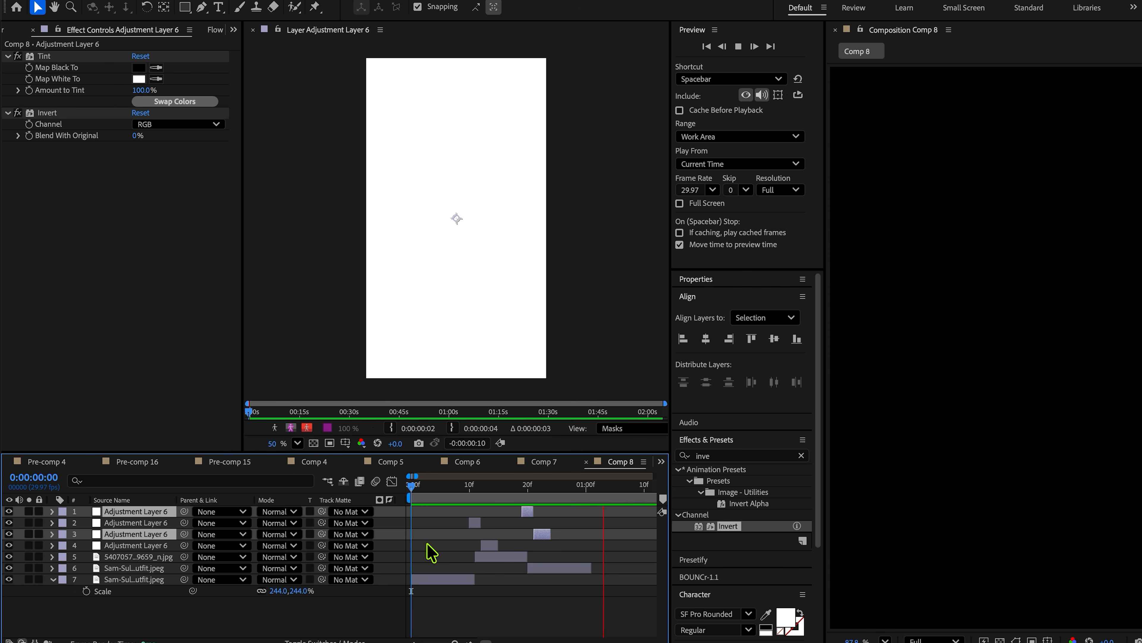
pyautogui.press('space')
# Step: Extend the duplicated photo layer to end at about 0:00:01:11 and play both transitions from the start
pyautogui.moveTo(593, 570); pyautogui.dragTo(650, 568)
pyautogui.moveTo(558, 491); pyautogui.dragTo(247, 497)
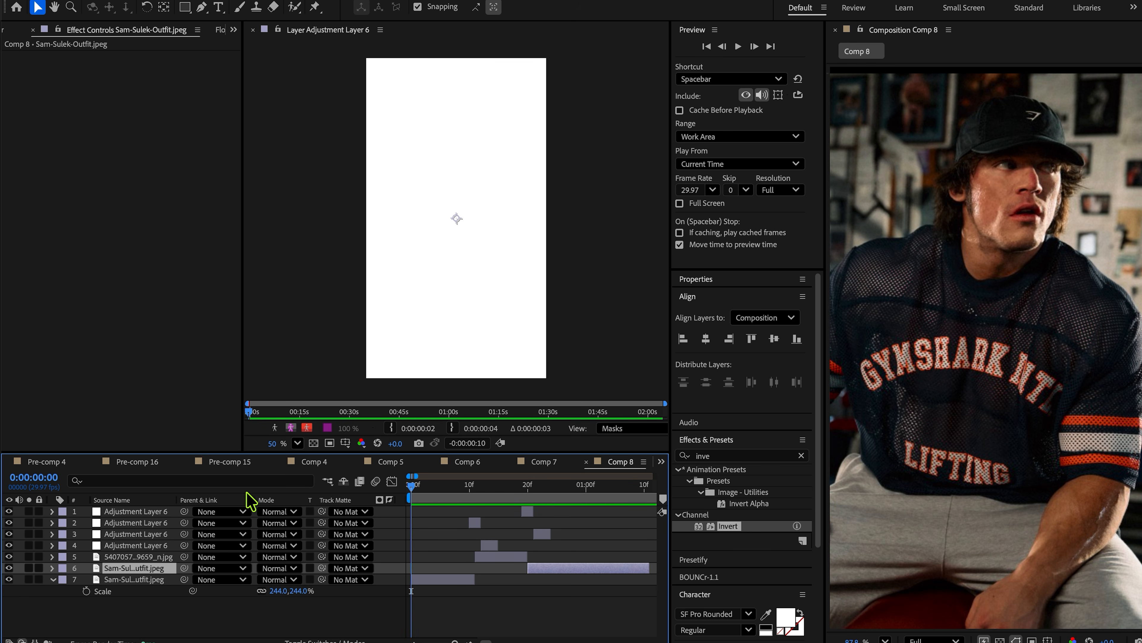
pyautogui.press('space')
pyautogui.press('space')
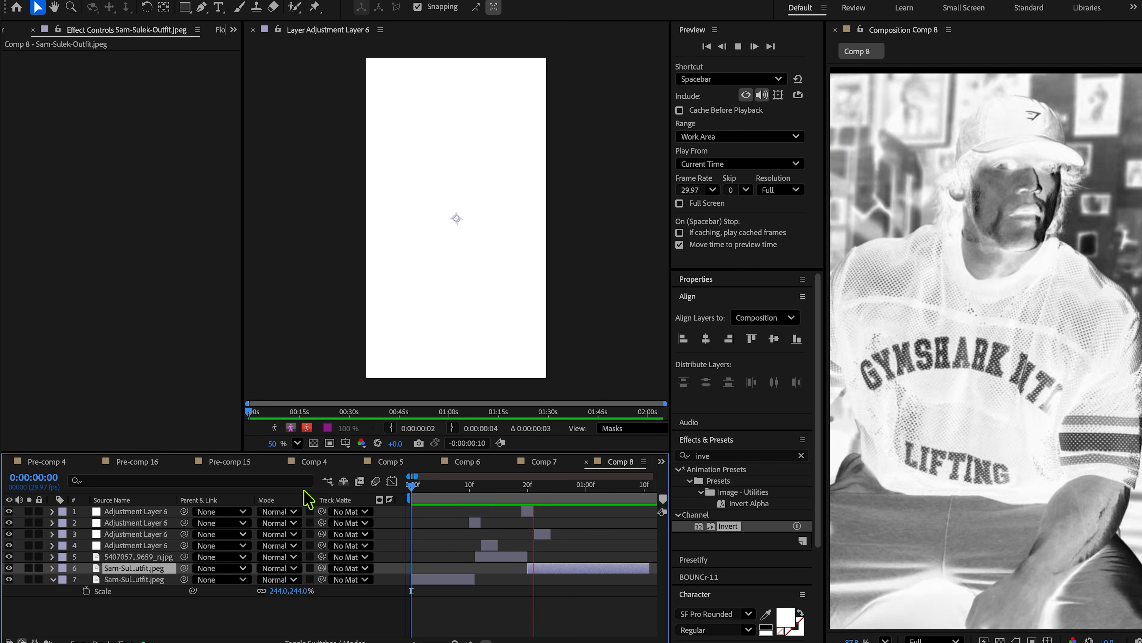
pyautogui.press('space')
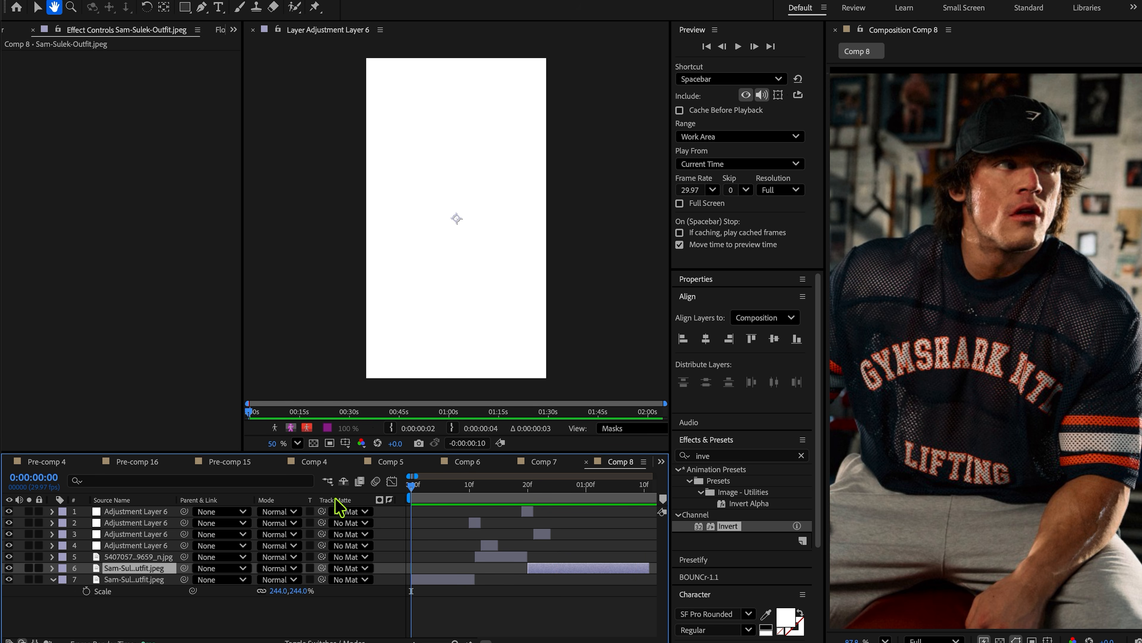
pyautogui.press('space')
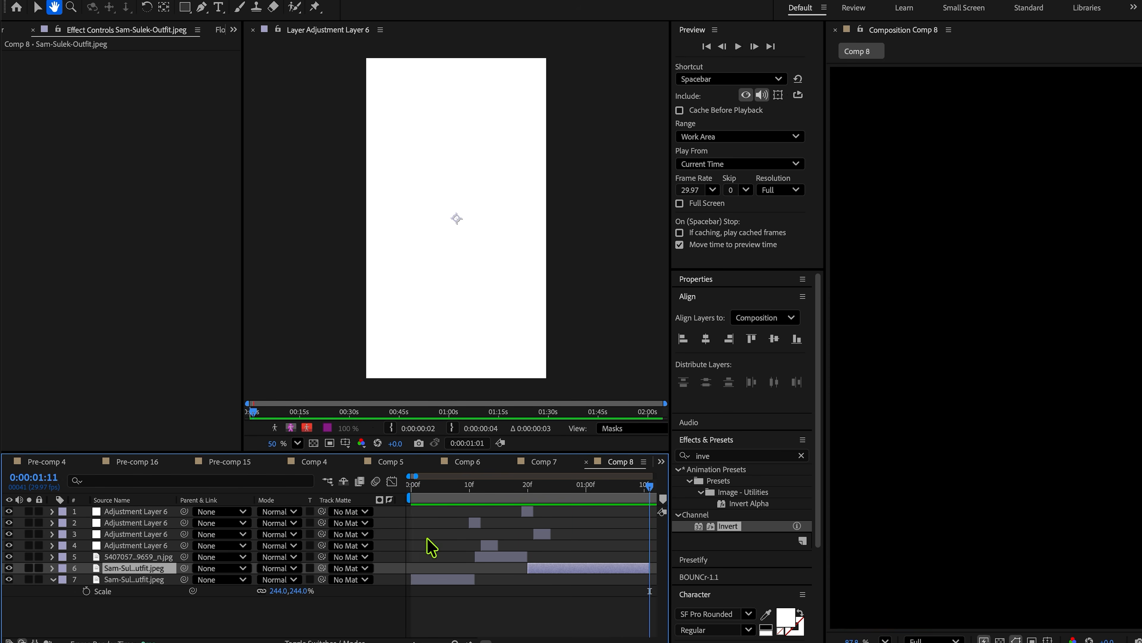